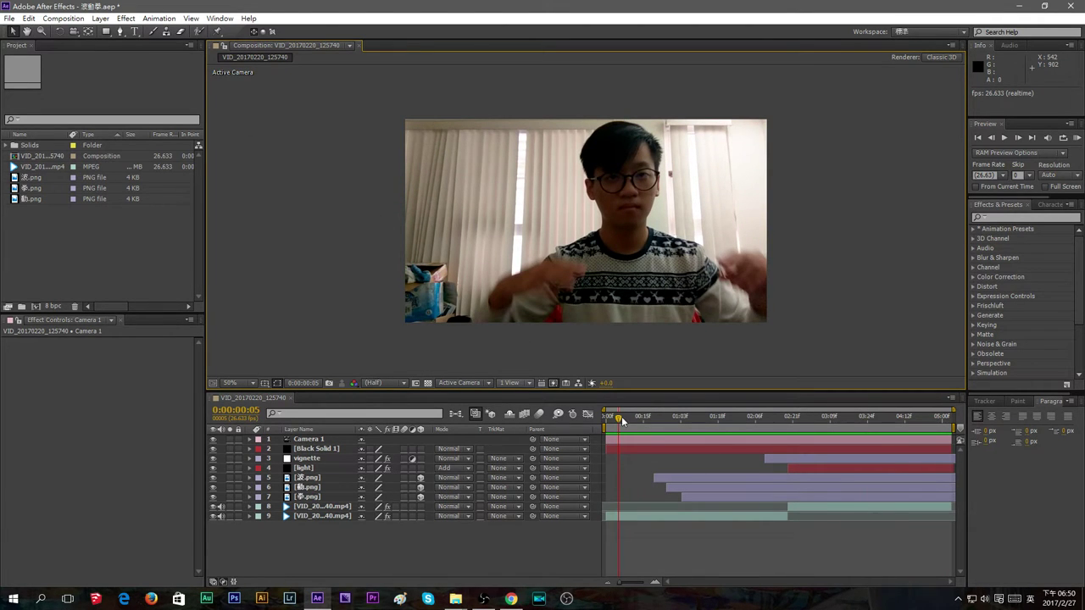
Create a composition named 波動拳 and add the VID_20170220_125740.mp4 footage to its timeline
{"action": "left_click_drag", "start_coordinate": [623, 421], "coordinate": [598, 425]}
{"action": "left_click", "coordinate": [141, 269]}
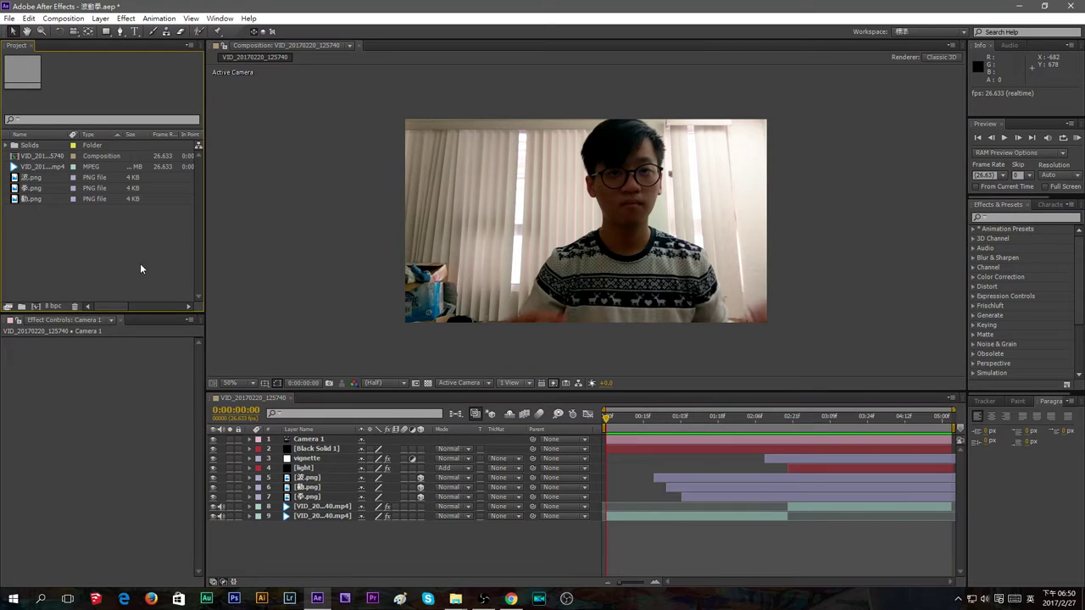
{"action": "left_click", "coordinate": [35, 306]}
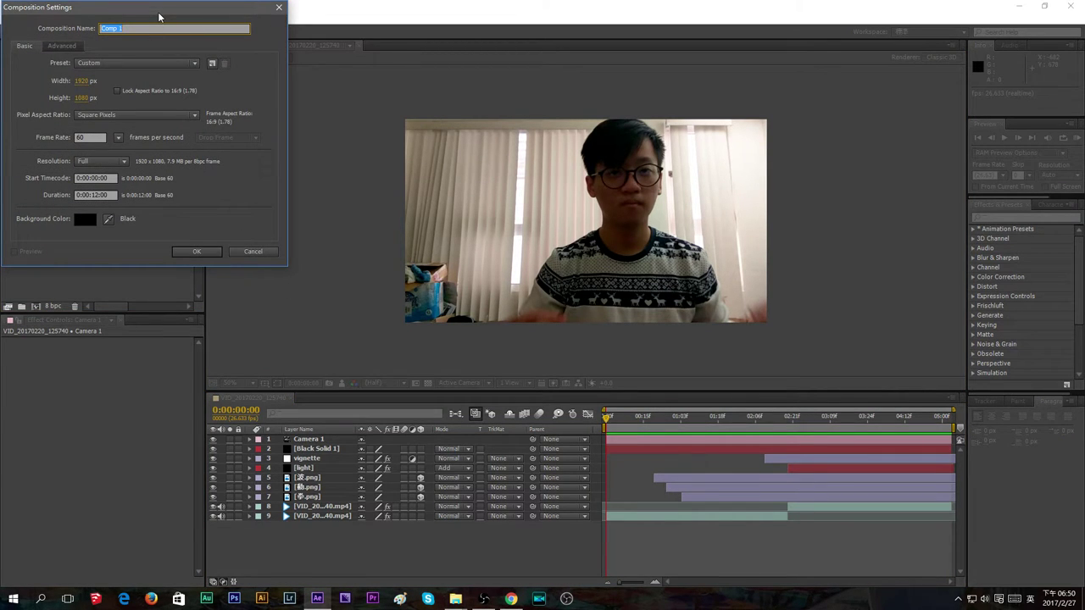
{"action": "type", "text": "波動拳"}
{"action": "key", "text": "Return"}
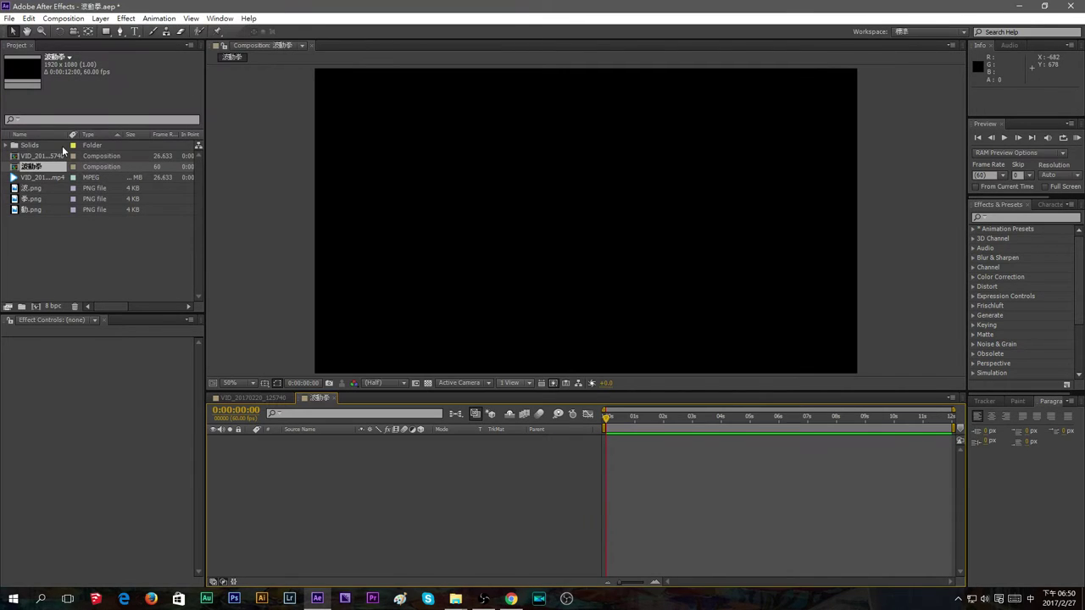
{"action": "left_click_drag", "start_coordinate": [43, 178], "coordinate": [272, 470]}
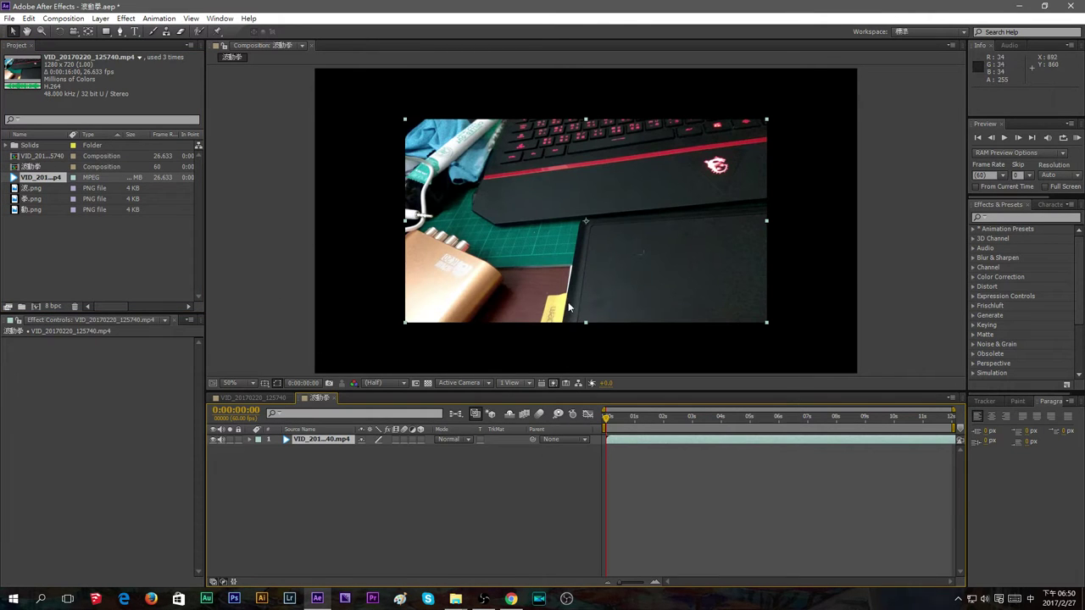
{"action": "left_click_drag", "start_coordinate": [572, 287], "coordinate": [479, 233]}
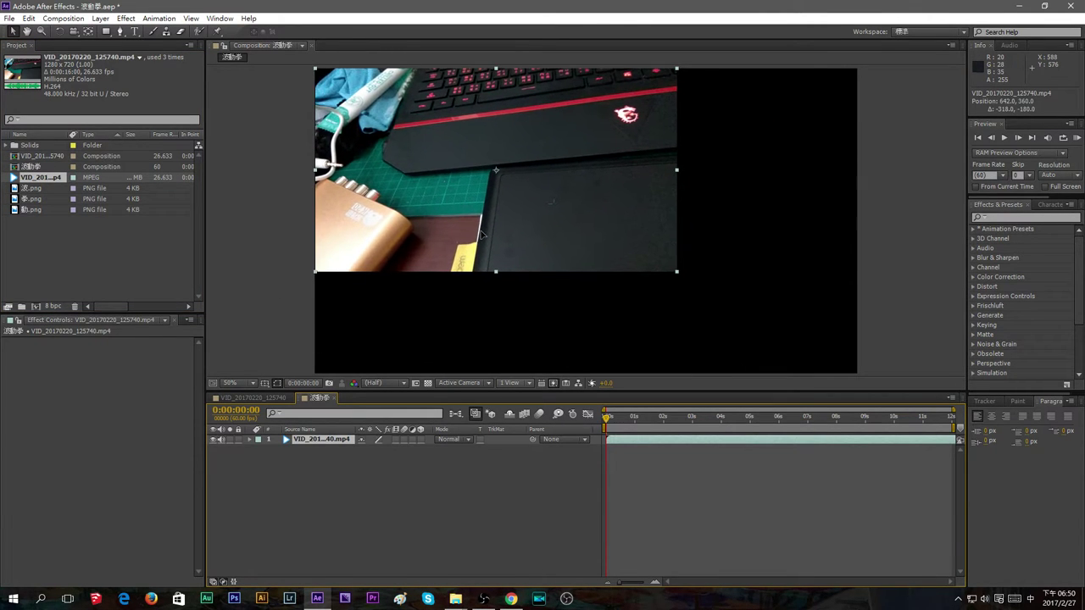
{"action": "left_click_drag", "start_coordinate": [680, 275], "coordinate": [777, 322]}
{"action": "key", "text": "ctrl+z"}
{"action": "key", "text": "ctrl+z"}
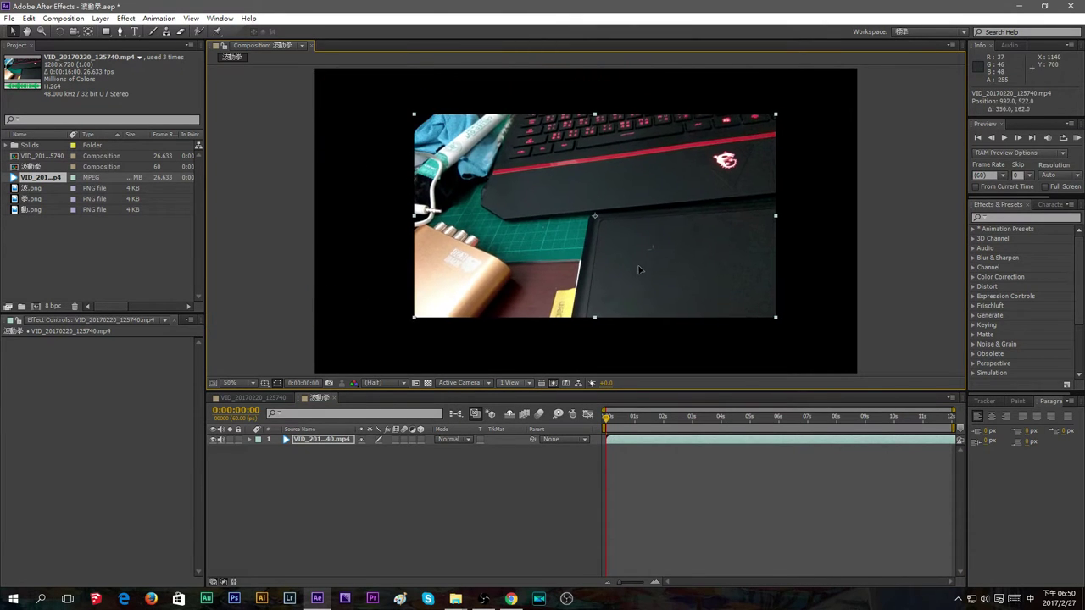
{"action": "key", "text": "ctrl+shift+z"}
{"action": "key", "text": "ctrl+z"}
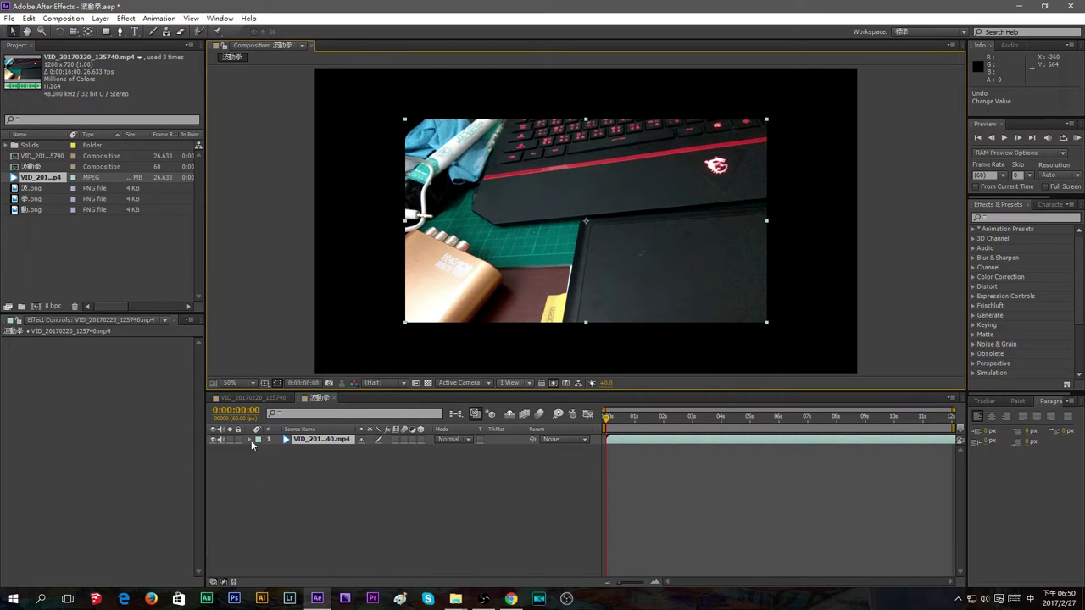
Set the 波動拳 composition's width to 1080 px and its height to 720 px
{"action": "right_click", "coordinate": [318, 441]}
{"action": "left_click", "coordinate": [65, 250]}
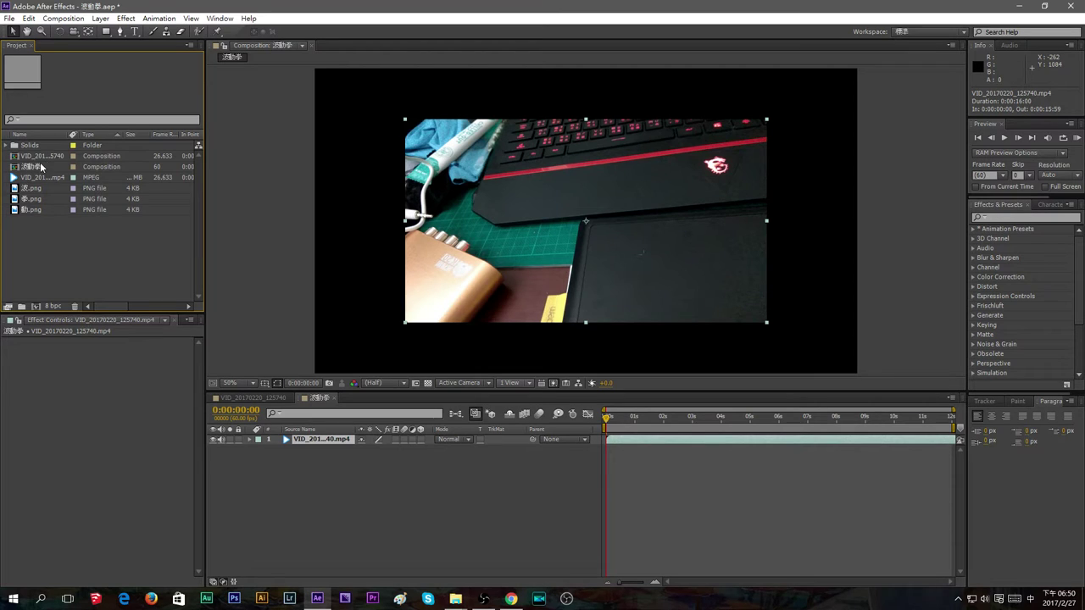
{"action": "right_click", "coordinate": [41, 167]}
{"action": "left_click", "coordinate": [121, 178]}
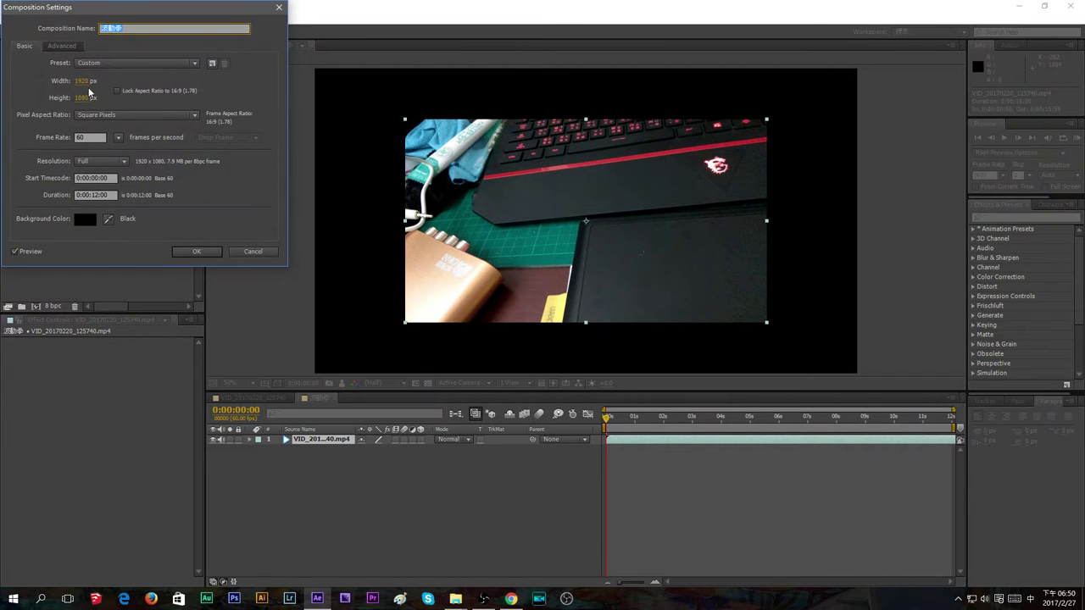
{"action": "left_click", "coordinate": [83, 81]}
{"action": "type", "text": "1080"}
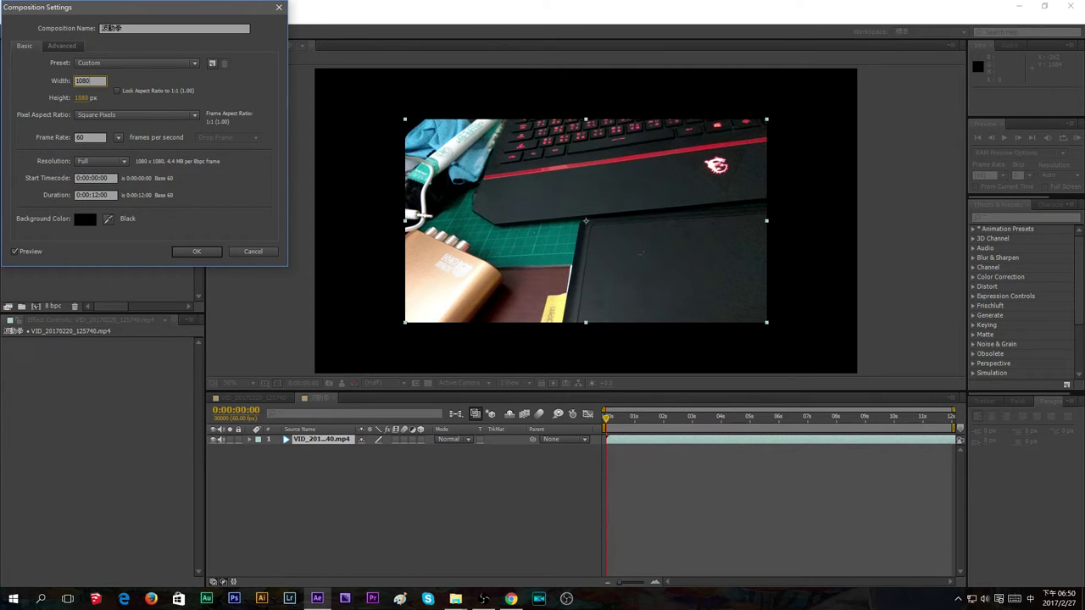
{"action": "key", "text": "Tab"}
{"action": "type", "text": "720"}
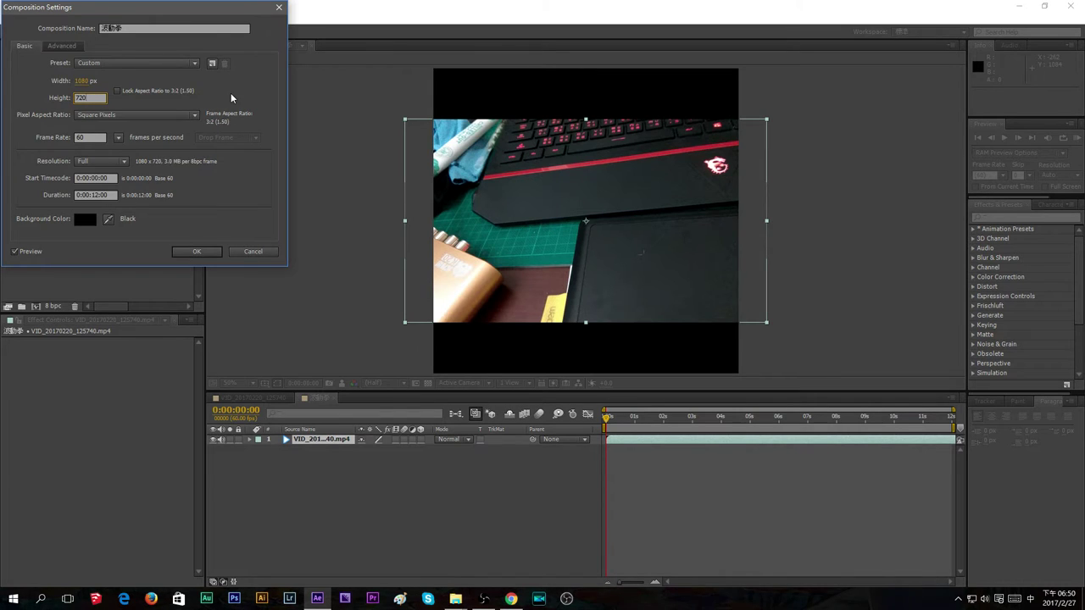
{"action": "key", "text": "Return"}
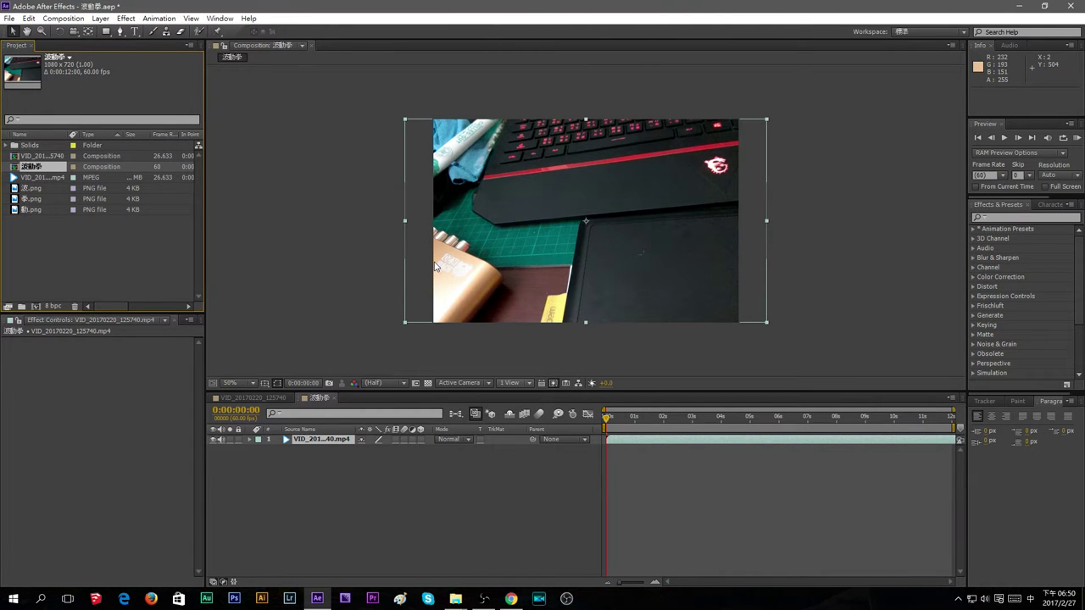
Cut away the video layer's footage before 0:00:06:09 and move the remaining clip to about the start of the timeline
{"action": "left_click", "coordinate": [395, 505]}
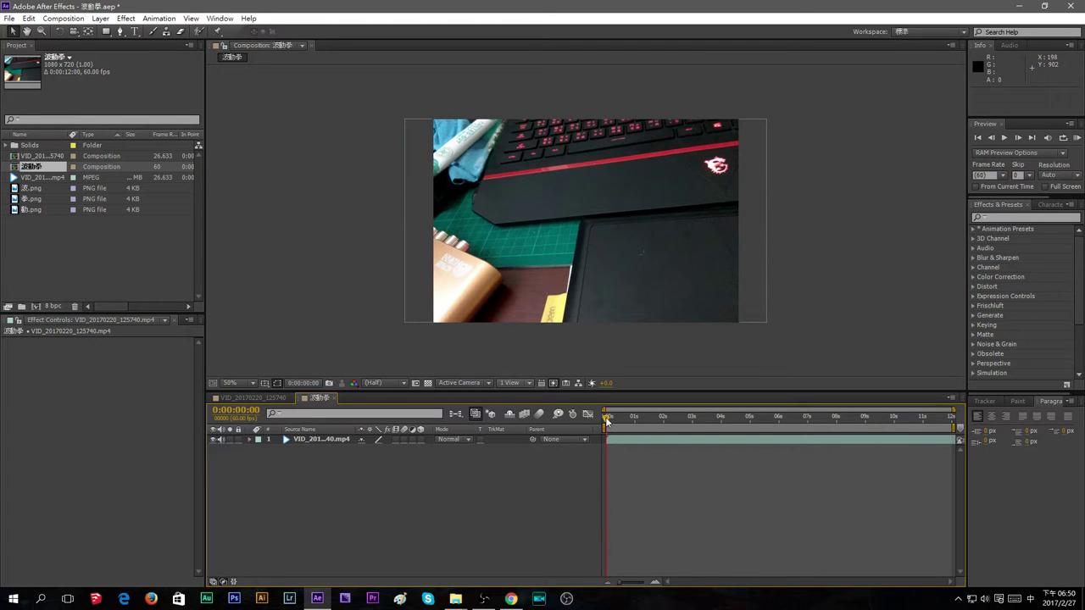
{"action": "left_click_drag", "start_coordinate": [606, 422], "coordinate": [783, 388]}
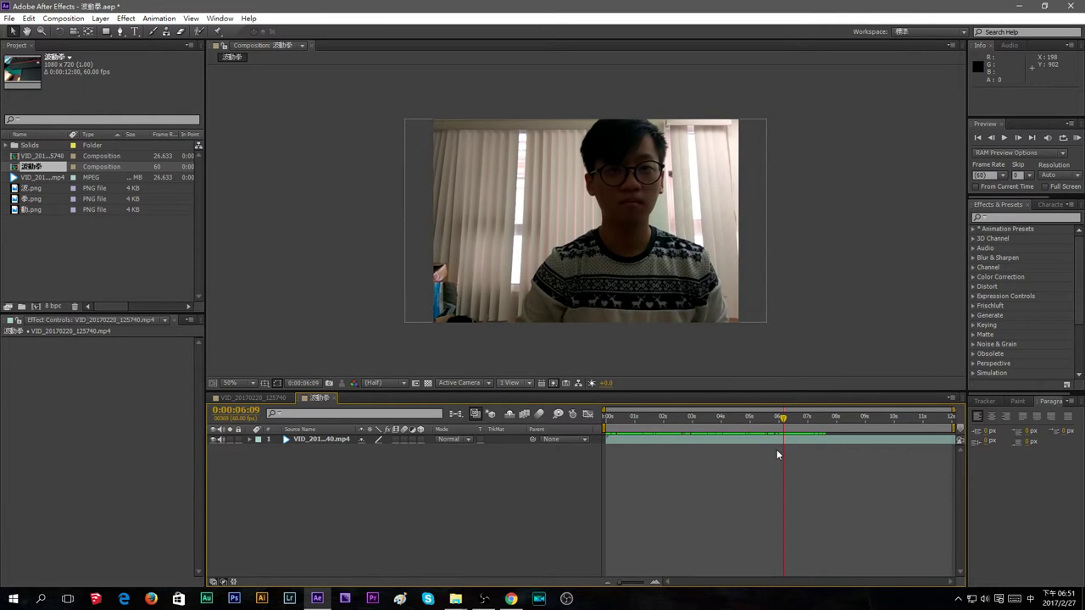
{"action": "key", "text": "ctrl+shift+d"}
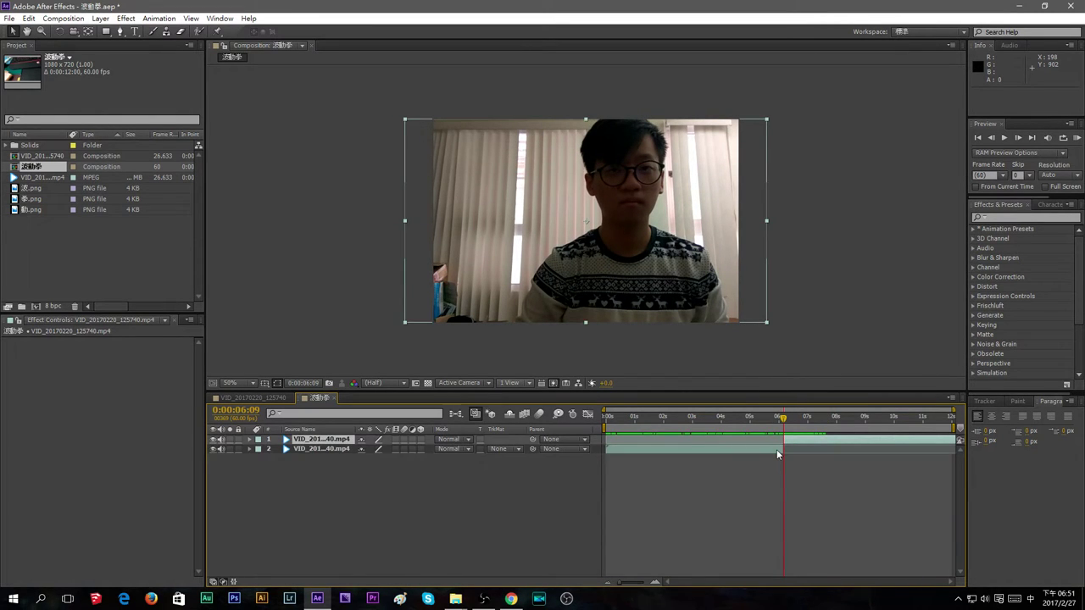
{"action": "left_click", "coordinate": [778, 450]}
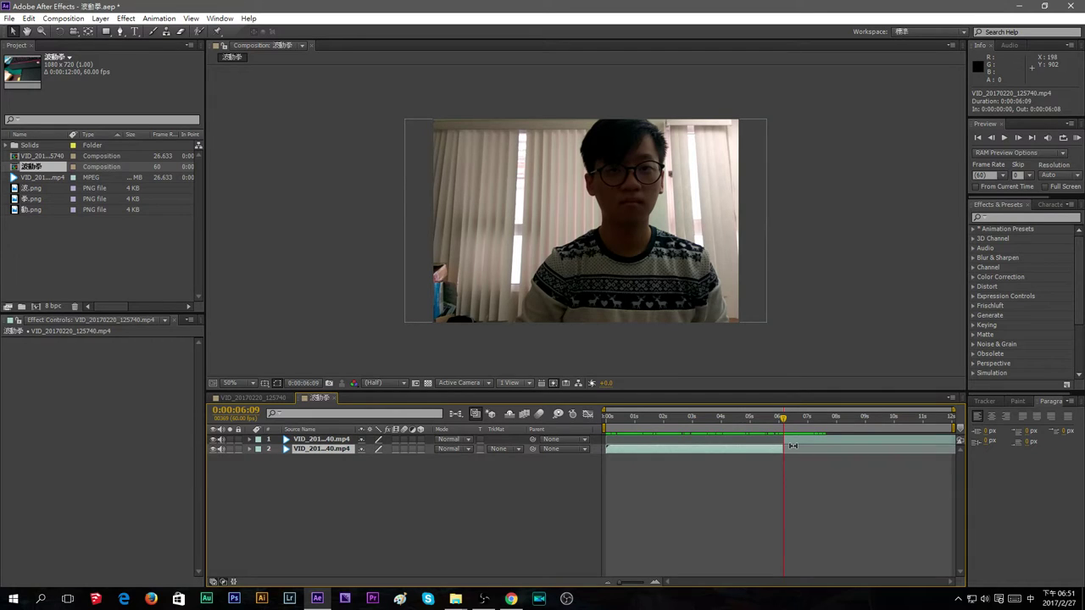
{"action": "key", "text": "Delete"}
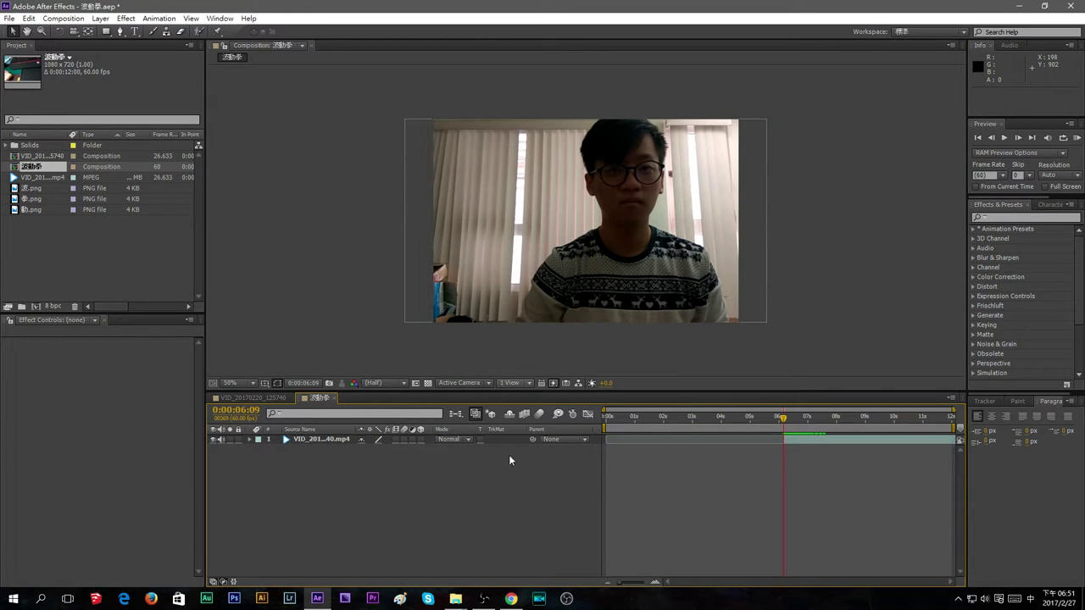
{"action": "left_click", "coordinate": [325, 439]}
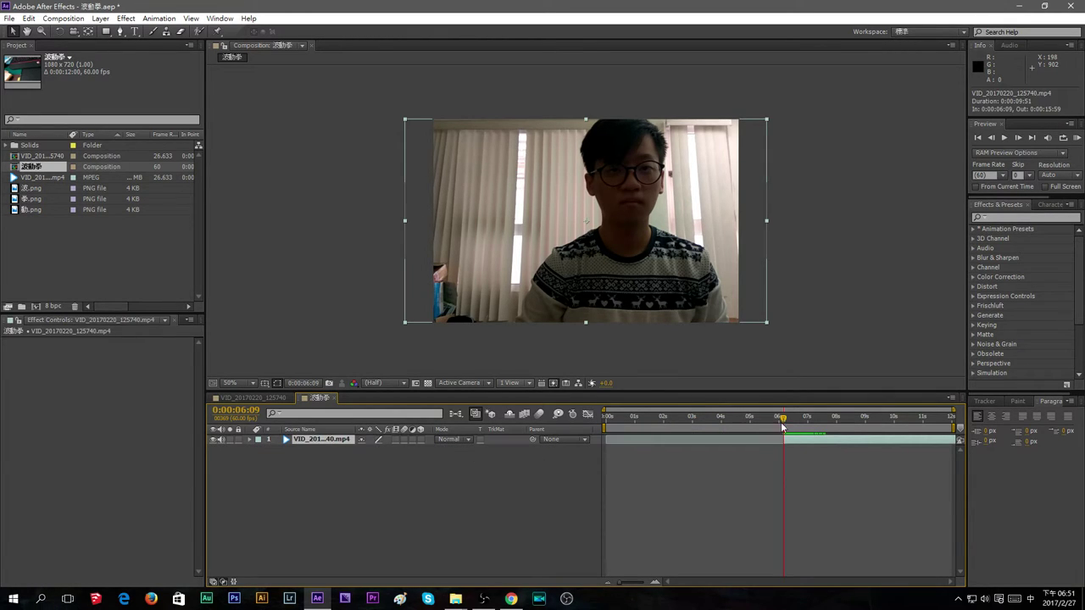
{"action": "left_click_drag", "start_coordinate": [857, 441], "coordinate": [679, 438]}
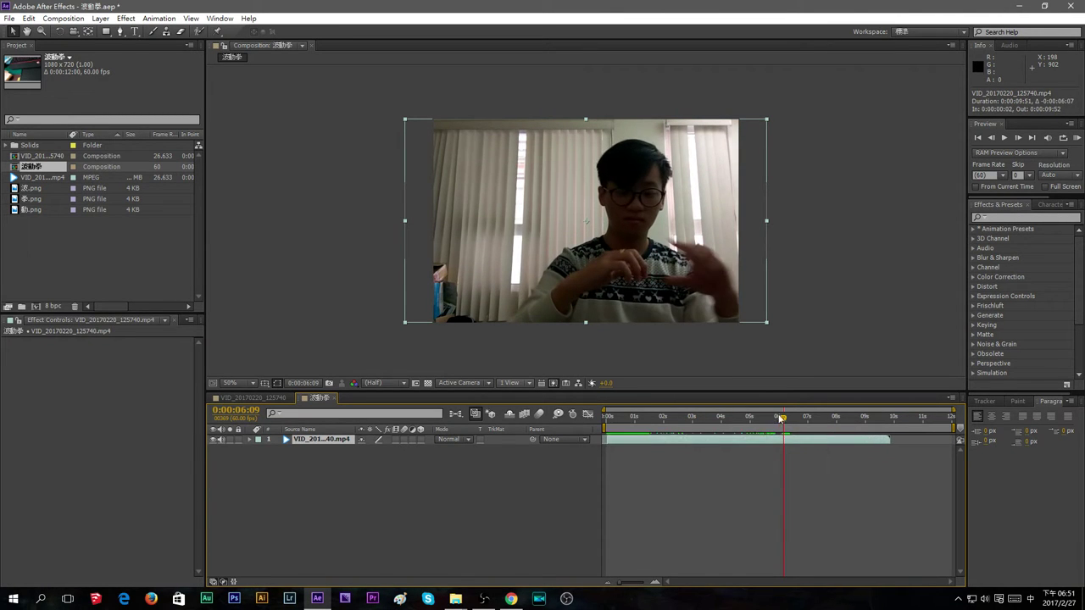
Split the video layer at 0:00:05:33, at the held-out fist, and delete the part after it
{"action": "mouse_move", "coordinate": [785, 421]}
{"action": "left_mouse_down"}
{"action": "mouse_move", "coordinate": [604, 419]}
{"action": "mouse_move", "coordinate": [848, 417]}
{"action": "mouse_move", "coordinate": [743, 418]}
{"action": "mouse_move", "coordinate": [765, 417]}
{"action": "left_mouse_up"}
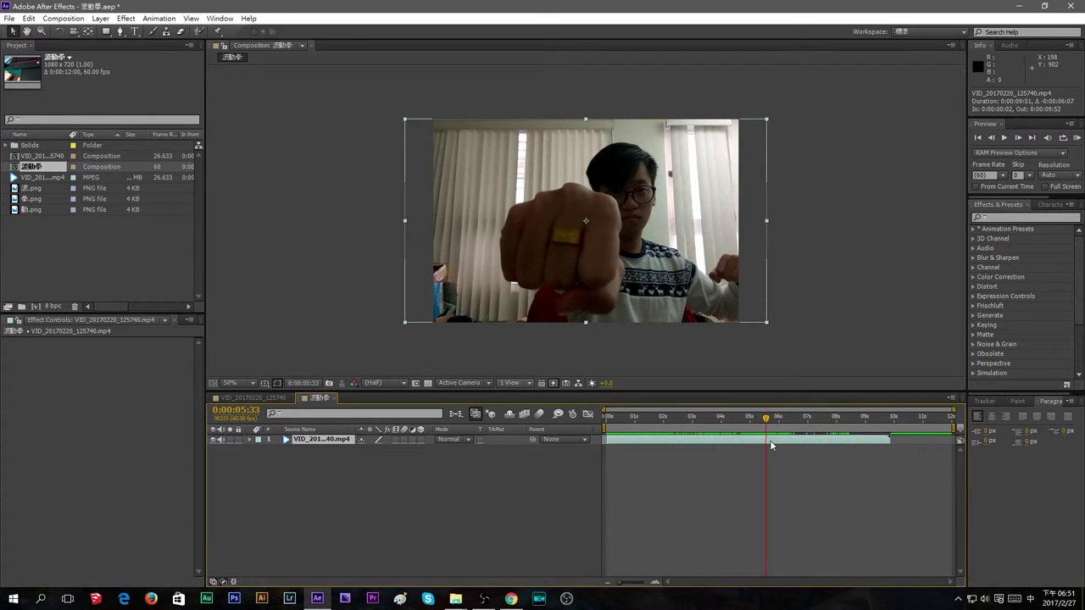
{"action": "key", "text": "ctrl+shift+d"}
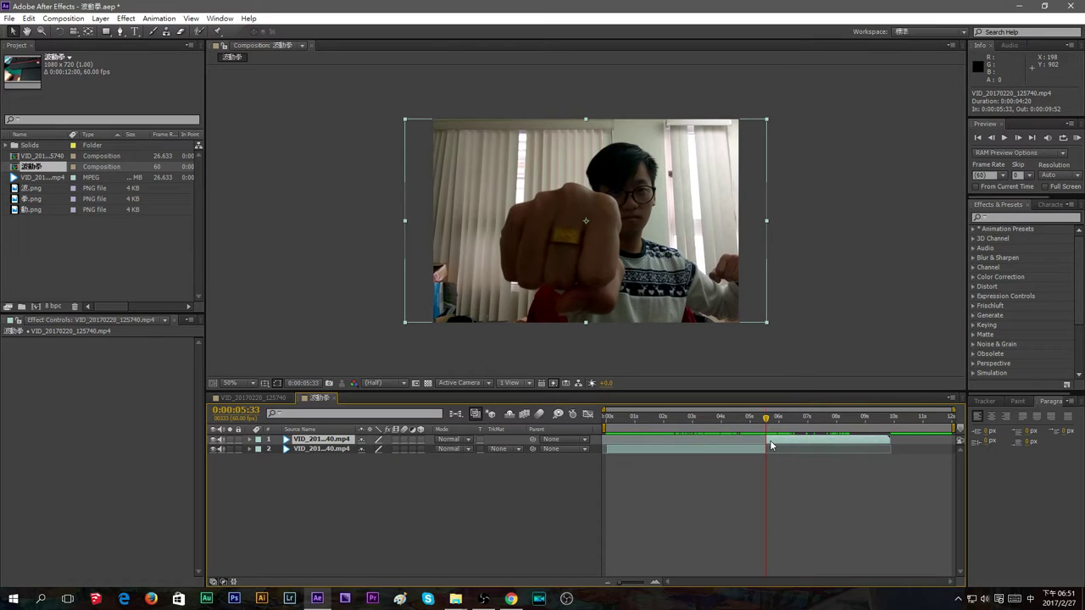
{"action": "key", "text": "Delete"}
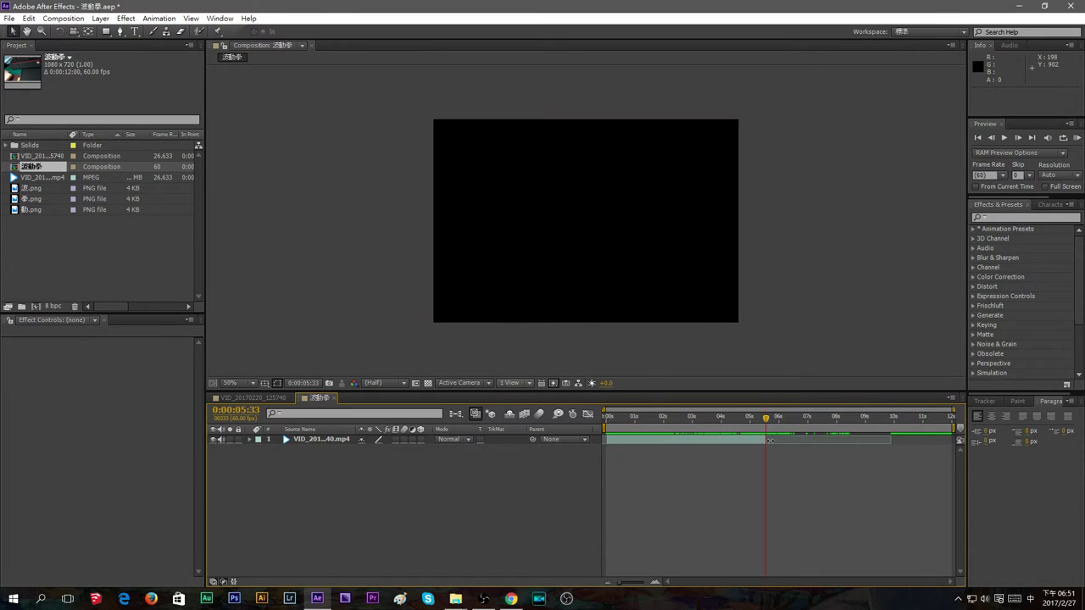
Set the work area to end at 0:00:05:34 and trim the composition to it
{"action": "left_click_drag", "start_coordinate": [953, 423], "coordinate": [768, 424]}
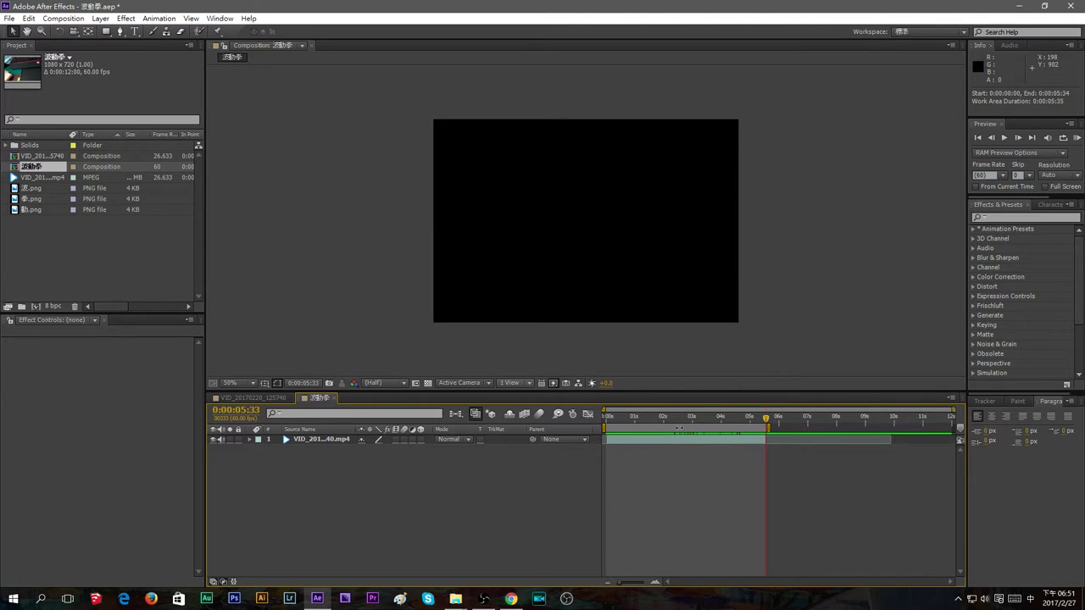
{"action": "right_click", "coordinate": [677, 429]}
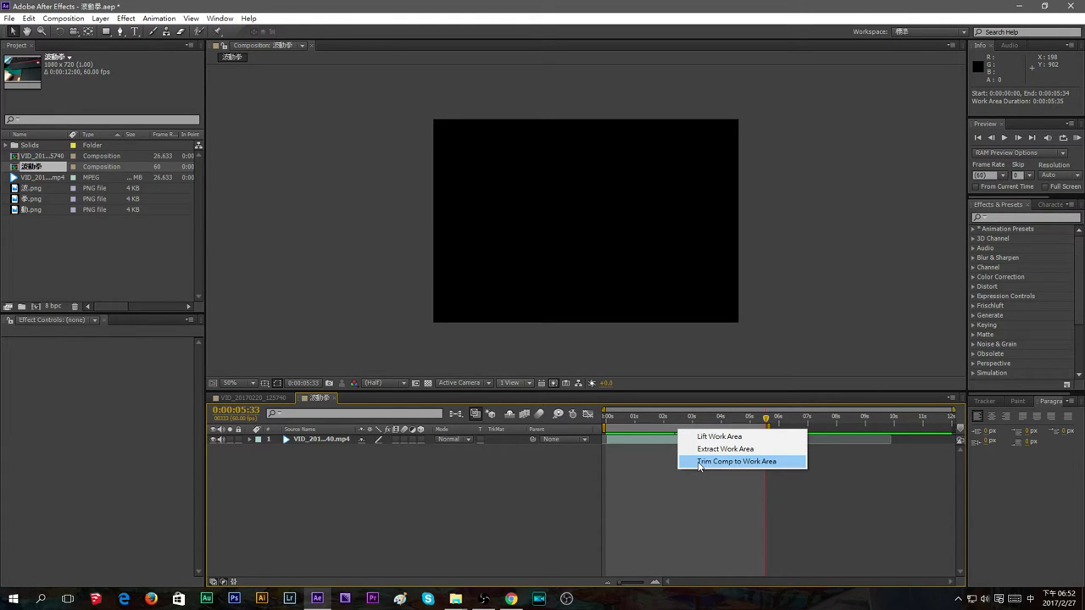
{"action": "left_click", "coordinate": [700, 462]}
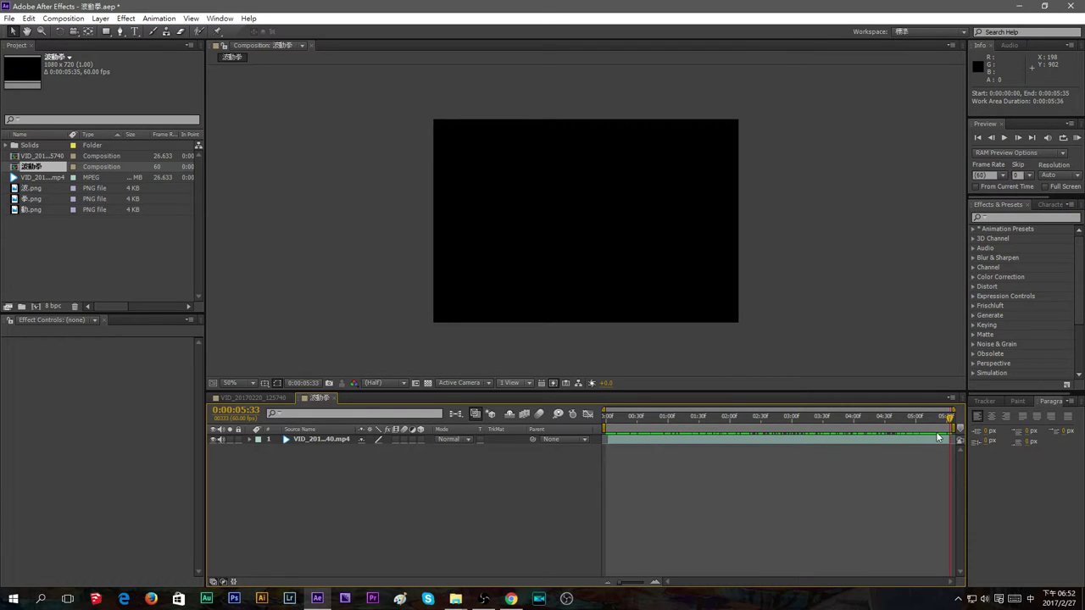
Shift the clip to start at 0:00:00:00 and trim the composition to a work area ending at 0:00:05:29
{"action": "left_click_drag", "start_coordinate": [950, 416], "coordinate": [604, 417]}
{"action": "left_click", "coordinate": [643, 439]}
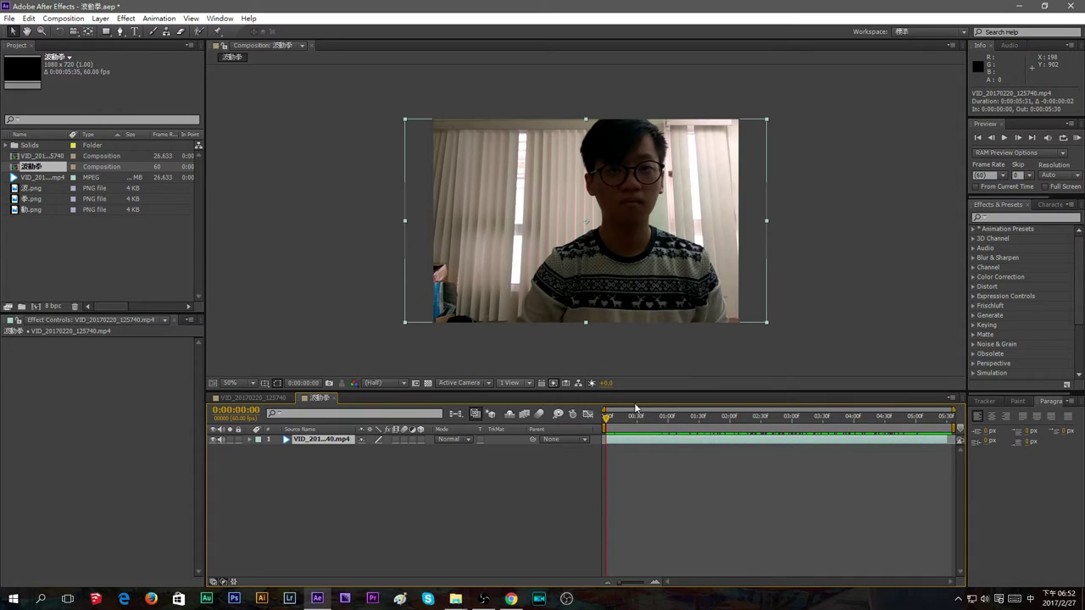
{"action": "left_click_drag", "start_coordinate": [607, 423], "coordinate": [950, 410]}
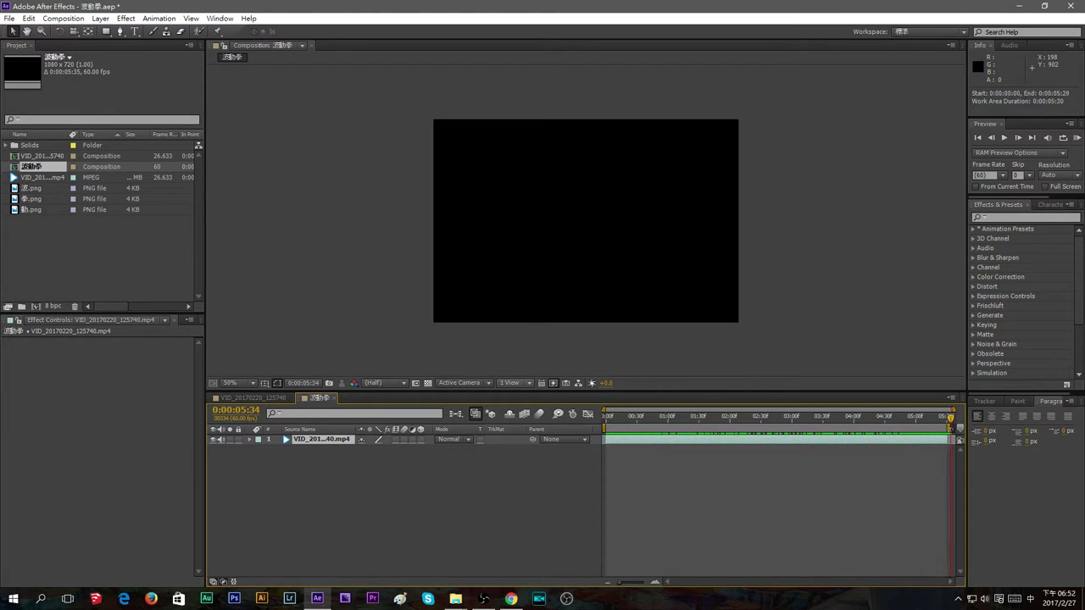
{"action": "left_click_drag", "start_coordinate": [947, 428], "coordinate": [948, 428]}
{"action": "right_click", "coordinate": [941, 442]}
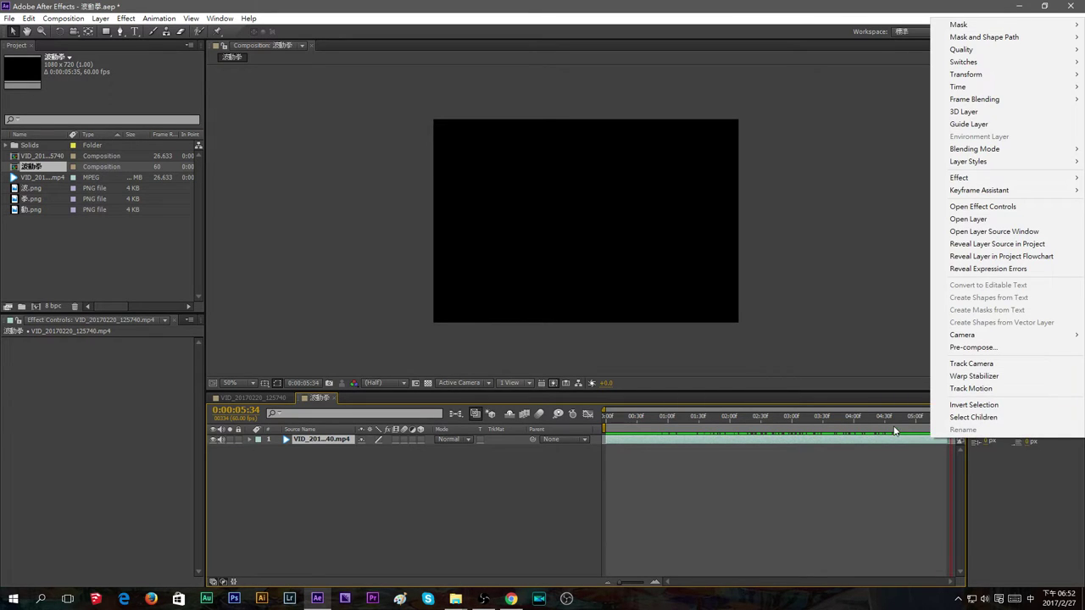
{"action": "right_click", "coordinate": [895, 429]}
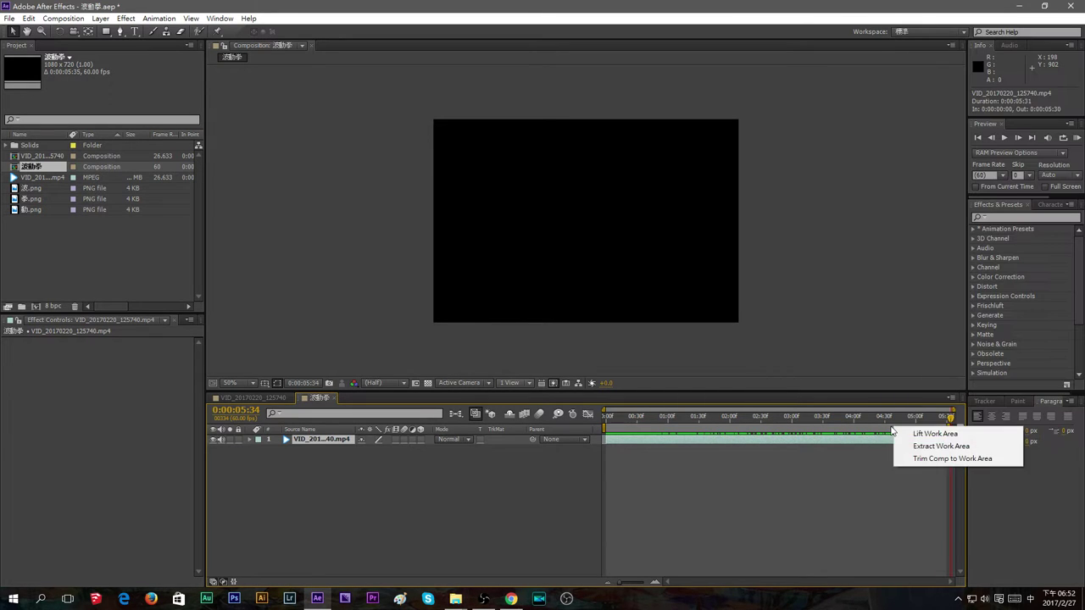
{"action": "left_click", "coordinate": [924, 460]}
Return to the start of the 波動拳 composition and add a black 1080 x 720 px solid named 21:19
{"action": "left_click_drag", "start_coordinate": [956, 426], "coordinate": [598, 399]}
{"action": "left_click", "coordinate": [473, 489]}
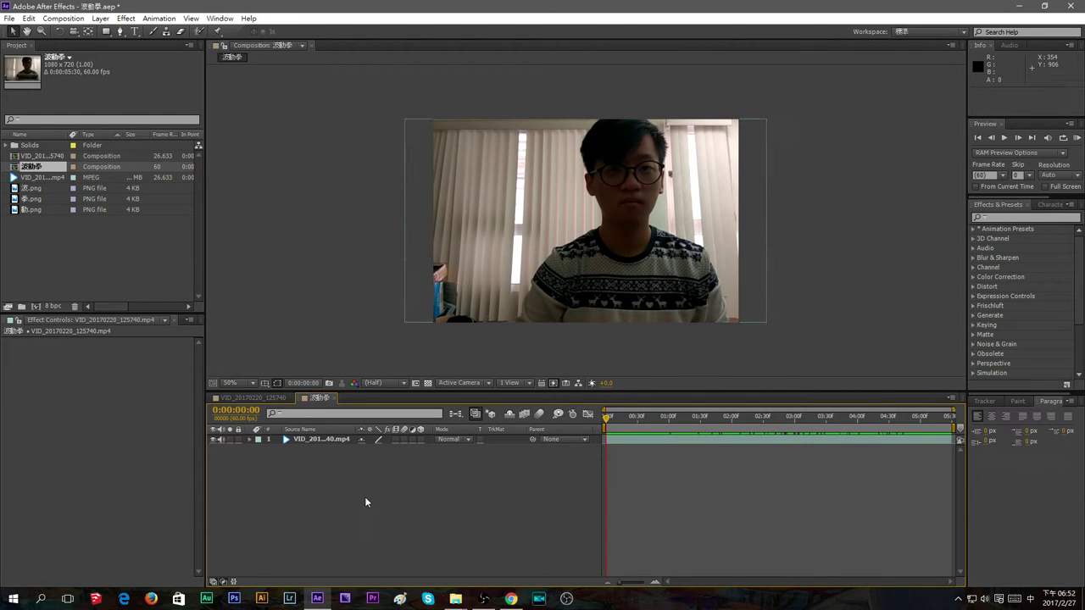
{"action": "right_click", "coordinate": [315, 464]}
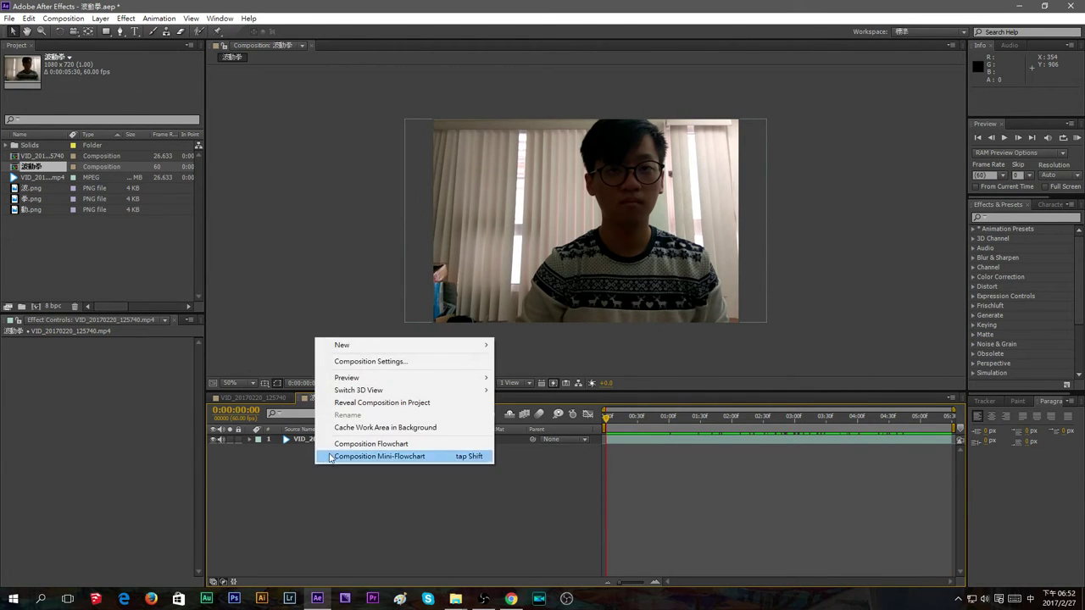
{"action": "mouse_move", "coordinate": [453, 348]}
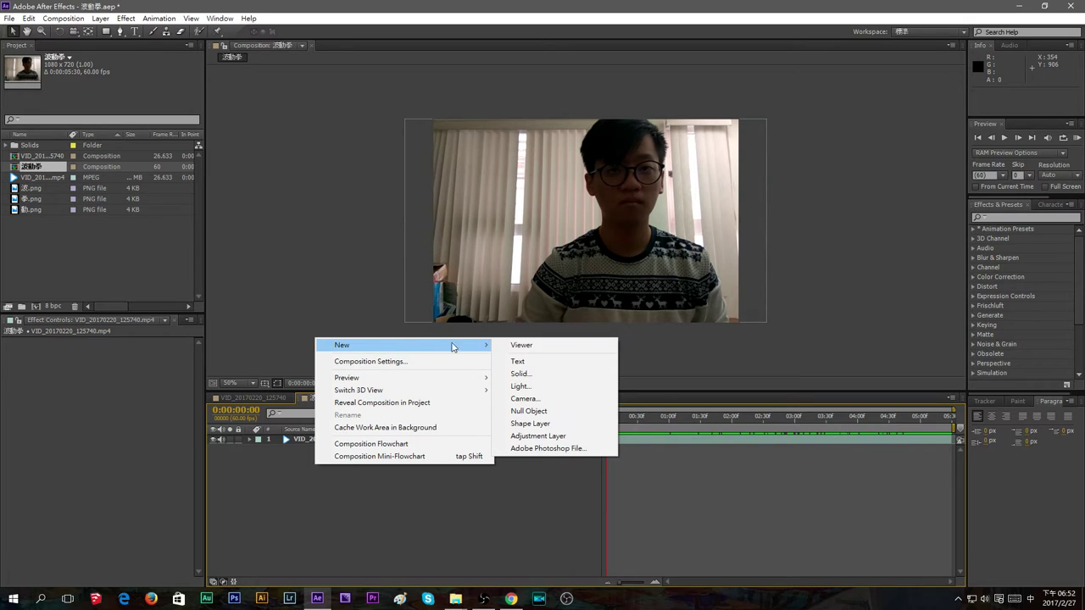
{"action": "left_click", "coordinate": [545, 375]}
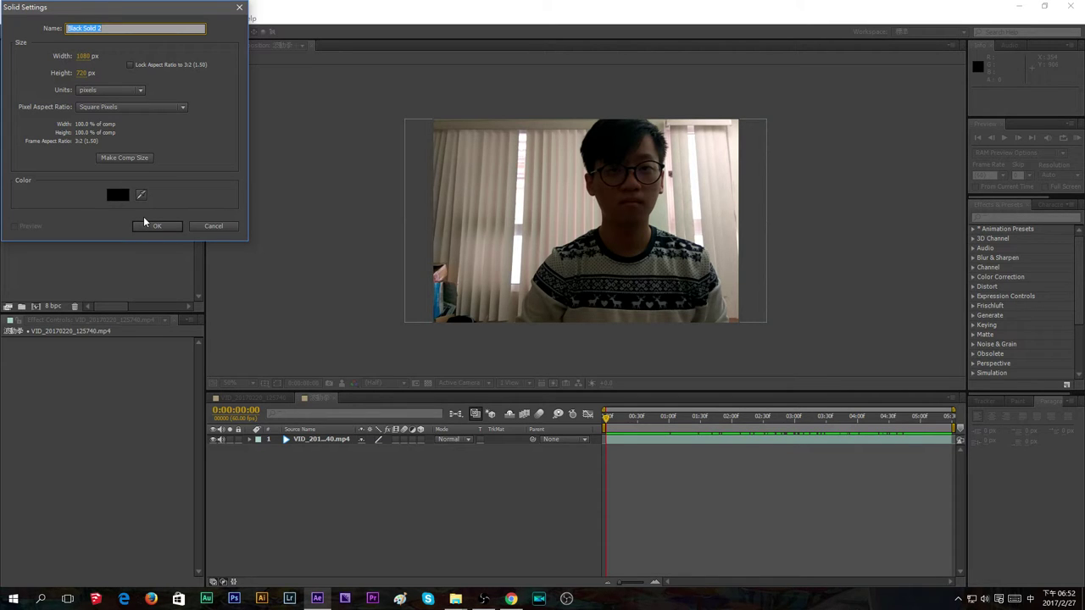
{"action": "type", "text": "21"}
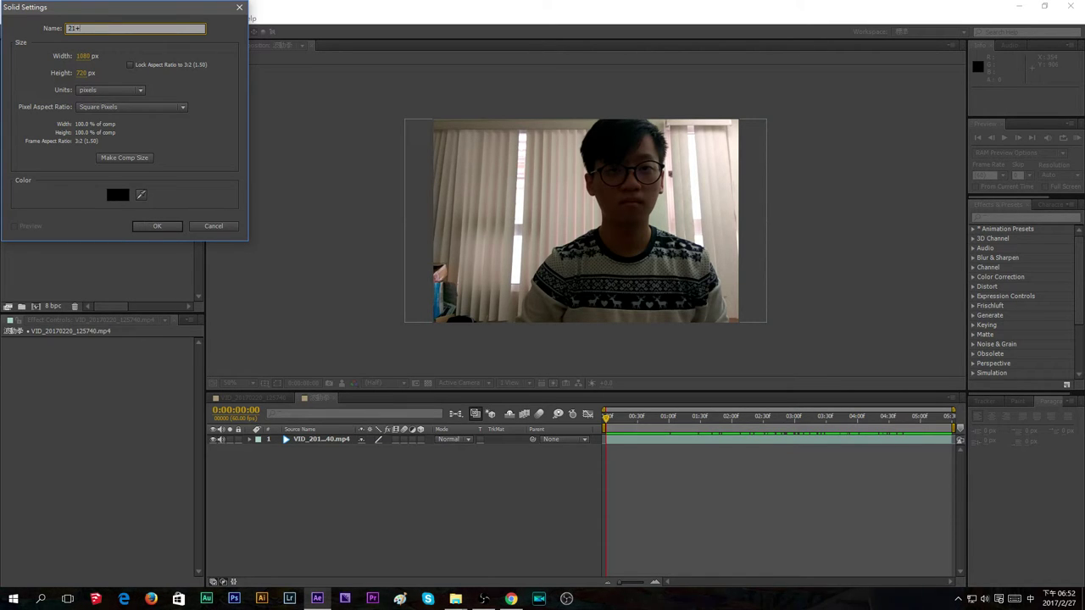
{"action": "type", "text": ":19"}
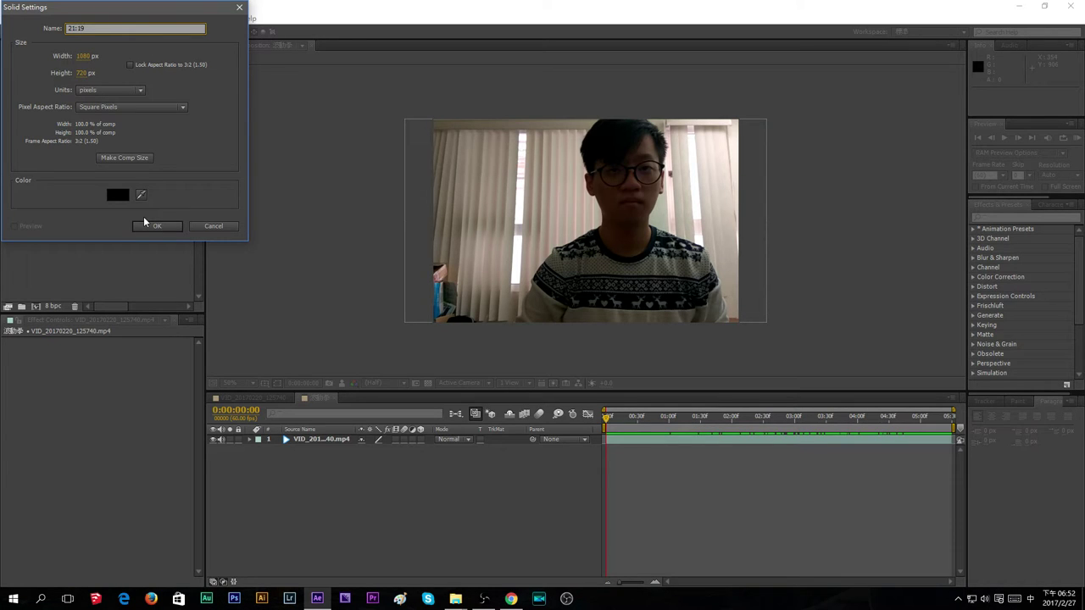
{"action": "key", "text": "Return"}
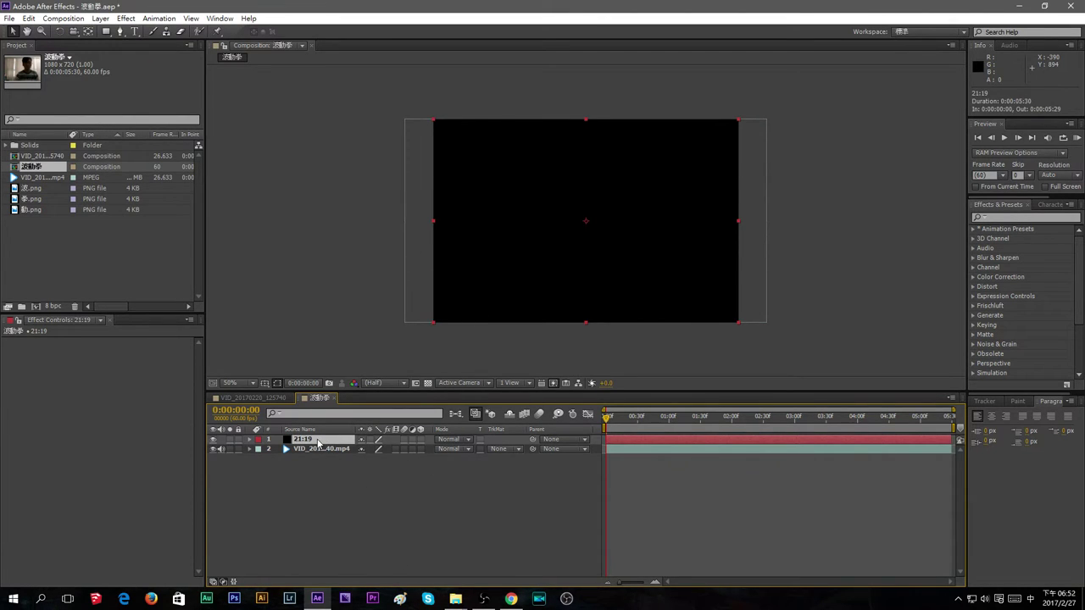
Mask the 21:19 solid with a wide rectangle from about y 94 to 648 px and invert it to form letterbox bars
{"action": "left_click", "coordinate": [106, 30]}
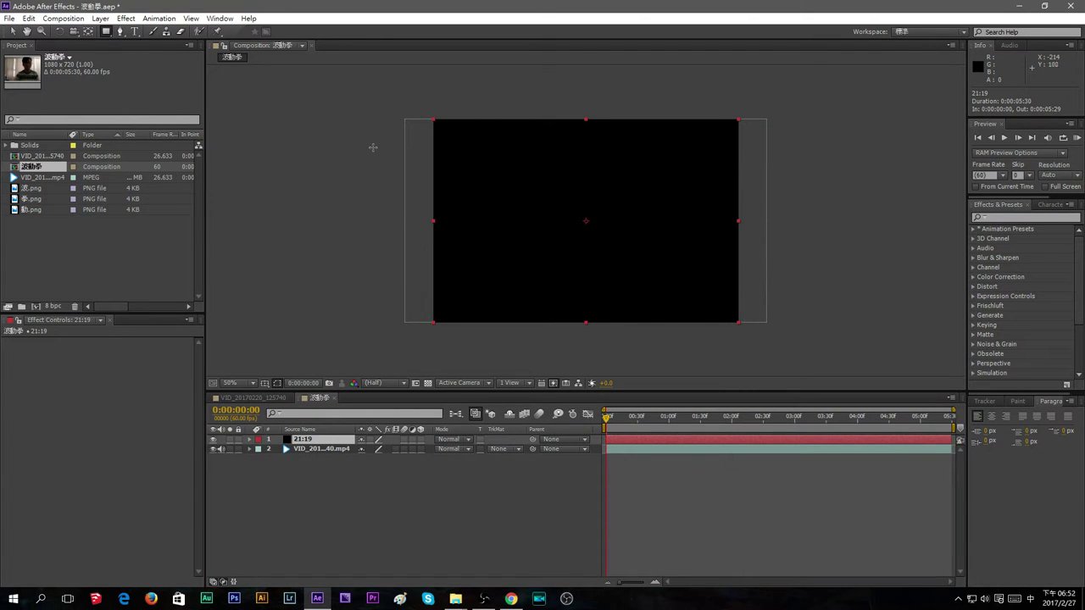
{"action": "left_click_drag", "start_coordinate": [368, 146], "coordinate": [817, 302]}
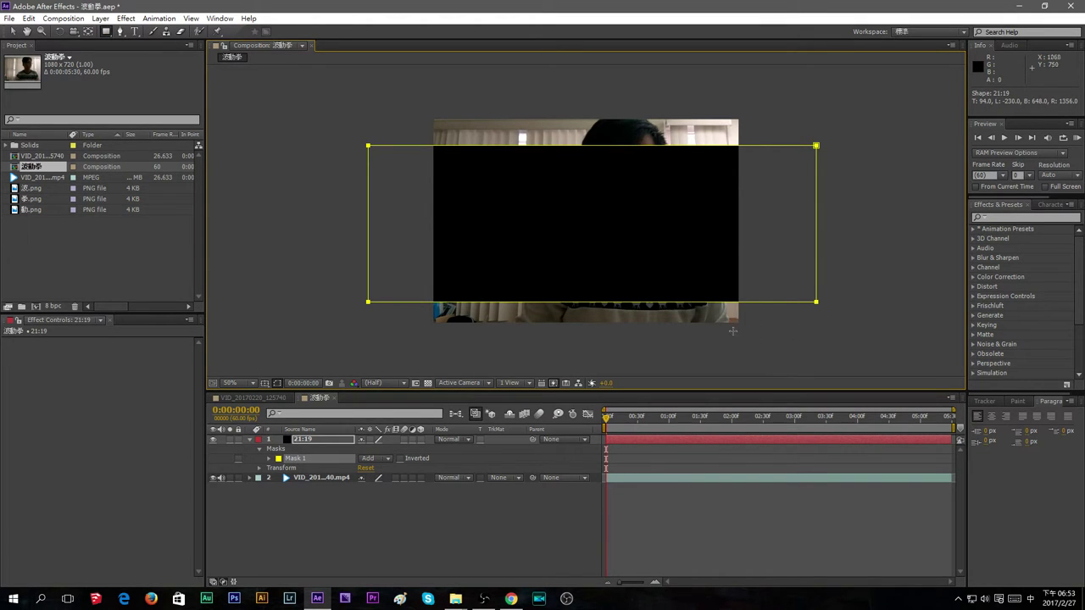
{"action": "left_click", "coordinate": [400, 459]}
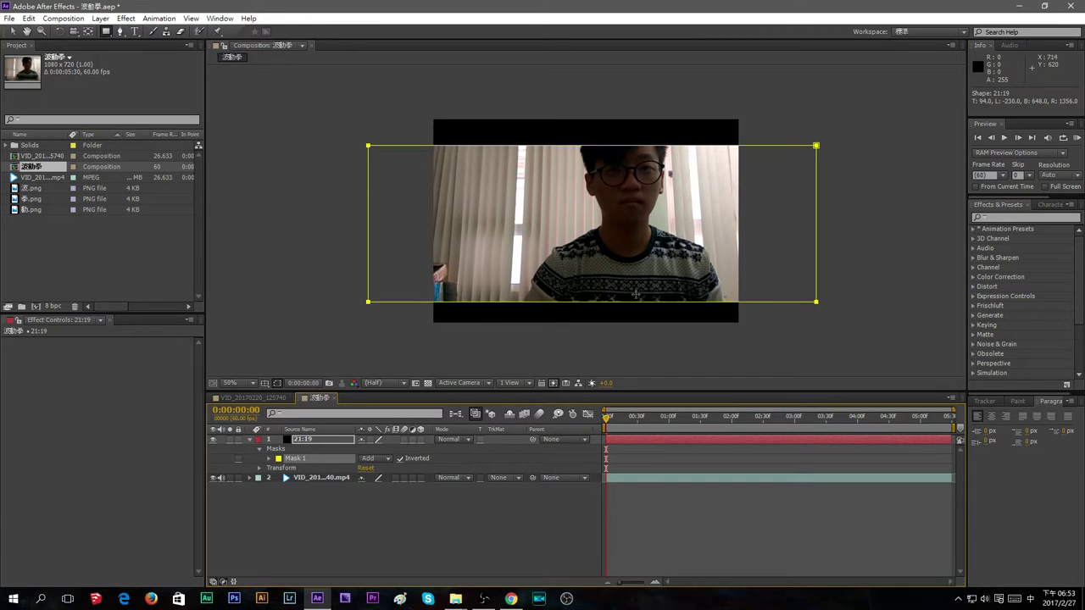
Raise the lower edge of the solid's mask slightly, scaling its height to about 98.6%
{"action": "left_click", "coordinate": [330, 458]}
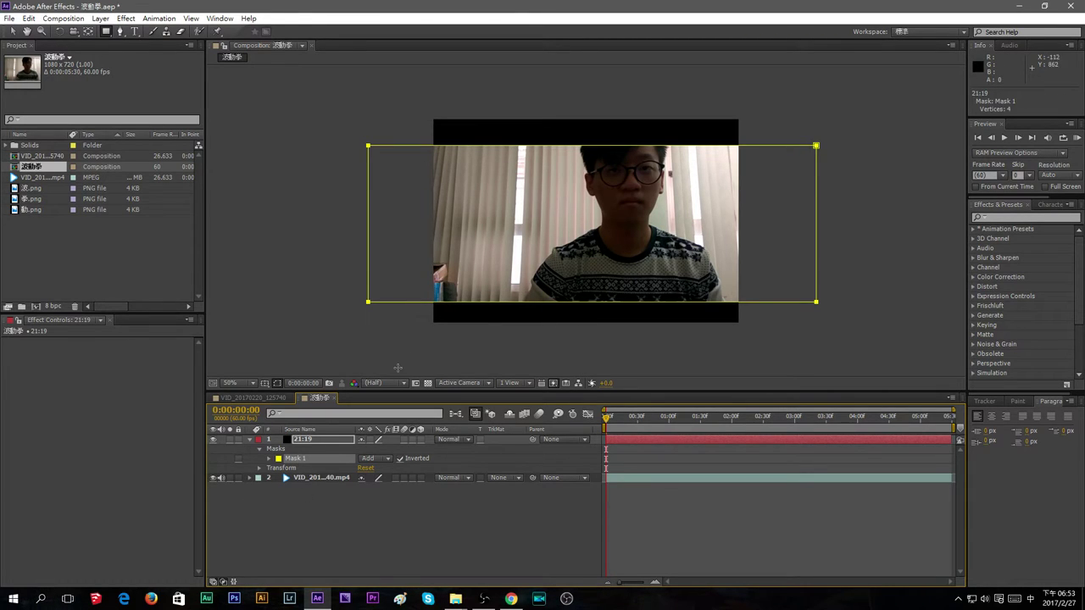
{"action": "left_click", "coordinate": [13, 32]}
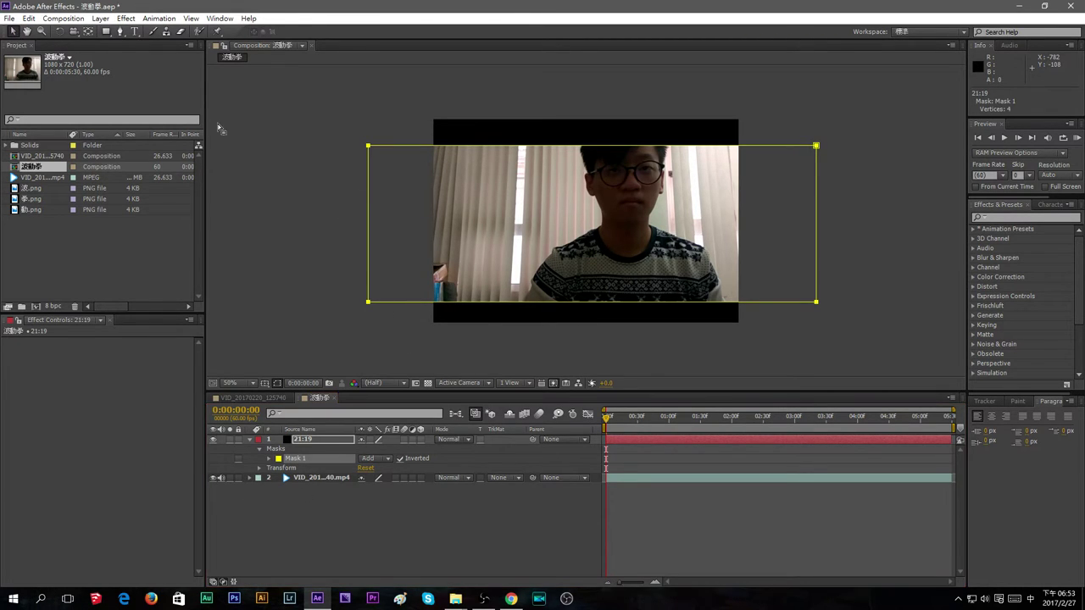
{"action": "left_click", "coordinate": [576, 307]}
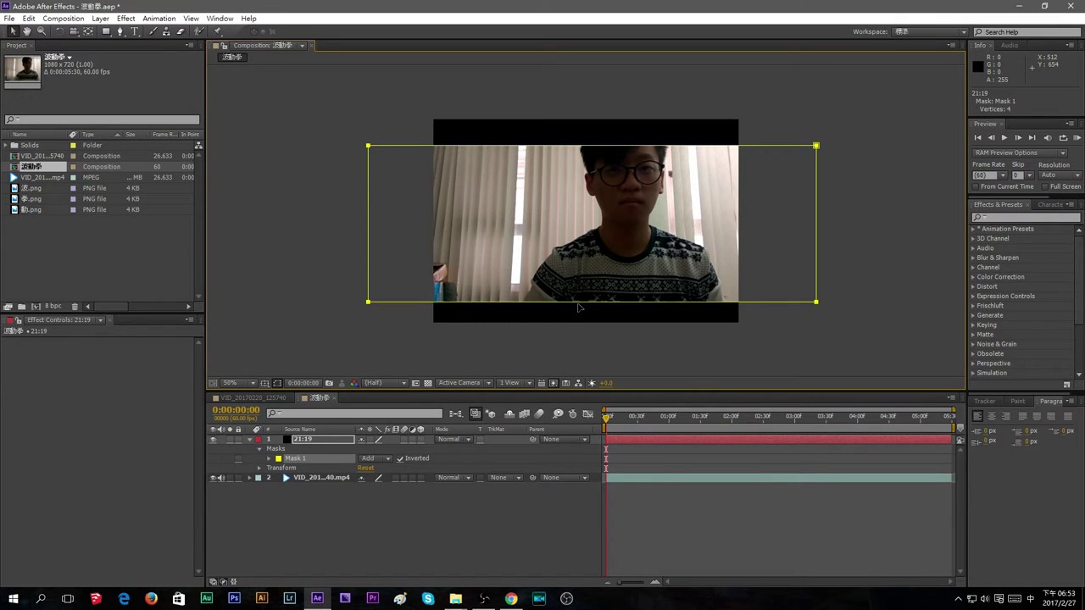
{"action": "double_click", "coordinate": [585, 302]}
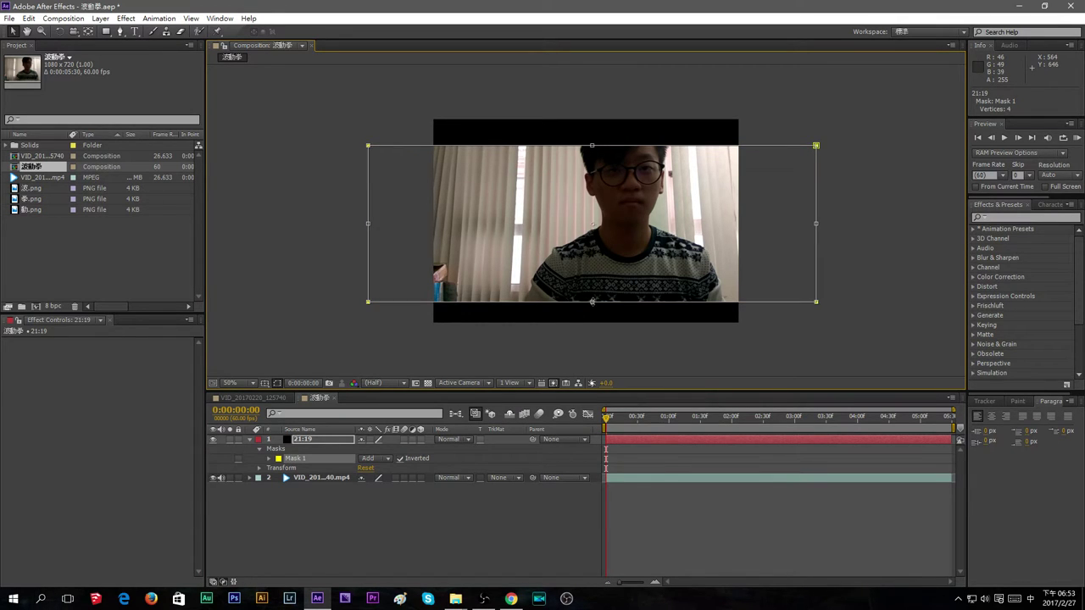
{"action": "left_click_drag", "start_coordinate": [592, 301], "coordinate": [591, 299]}
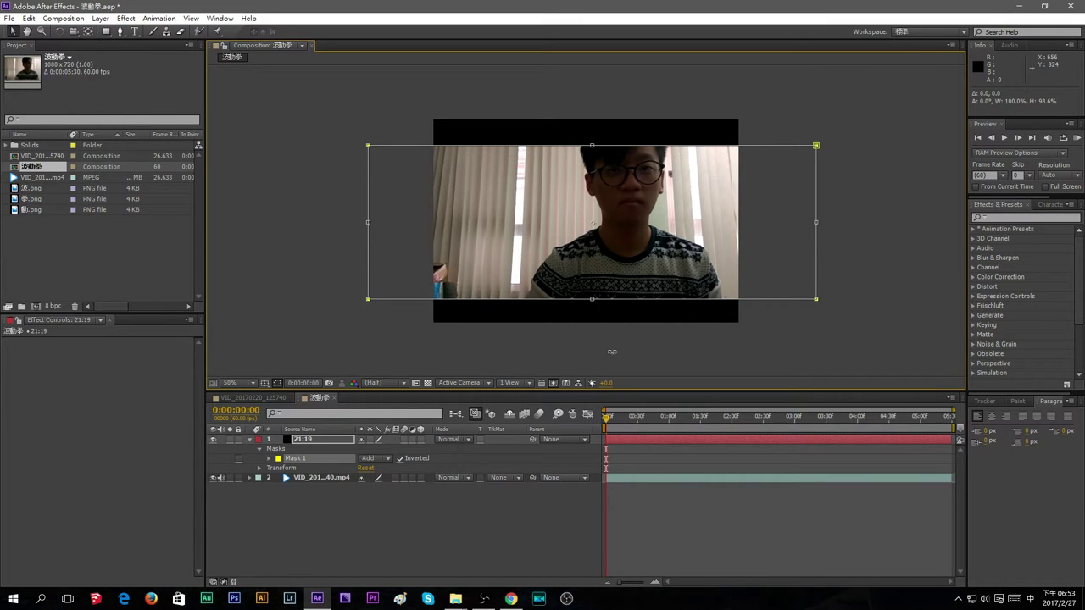
{"action": "left_click", "coordinate": [473, 506]}
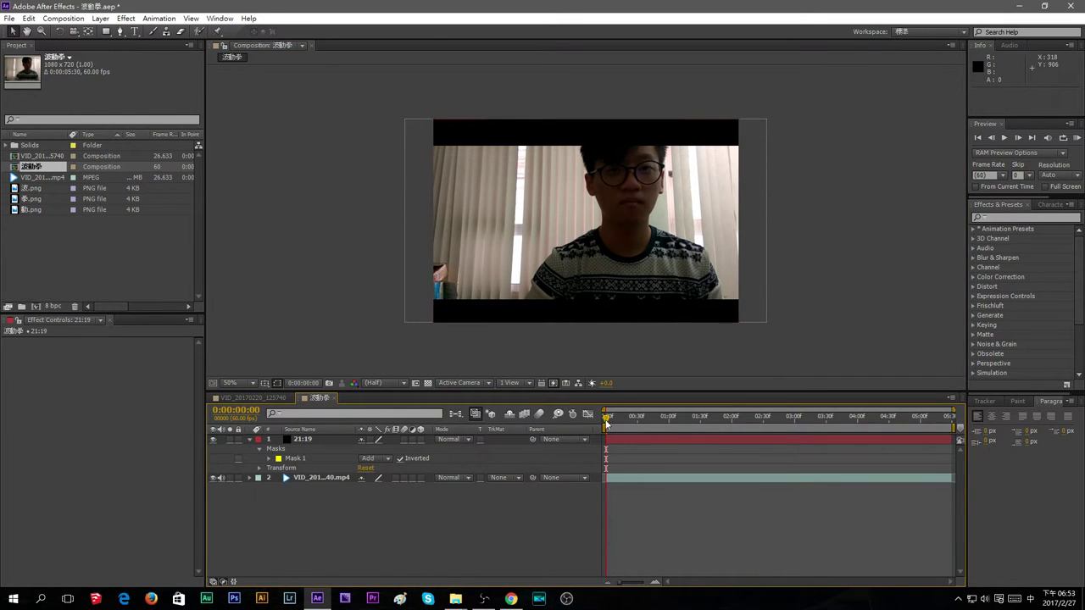
Keyframe the solid's Mask Path with its current shape at 0:00:01:00 and add a second keyframe at 0:00:00:00
{"action": "left_click_drag", "start_coordinate": [607, 416], "coordinate": [559, 429]}
{"action": "left_click", "coordinate": [269, 458]}
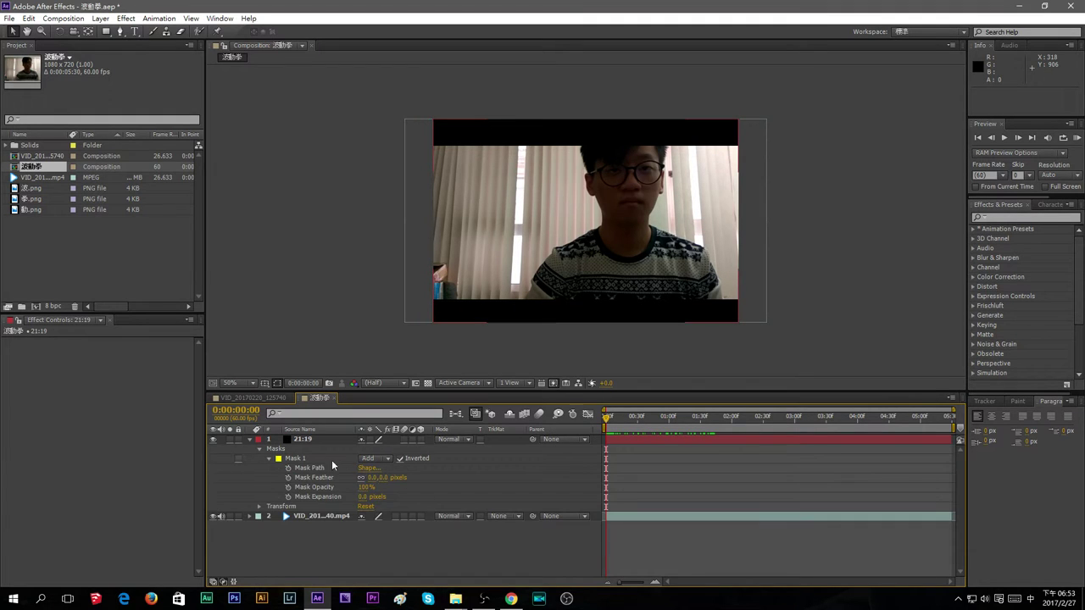
{"action": "left_click", "coordinate": [289, 469]}
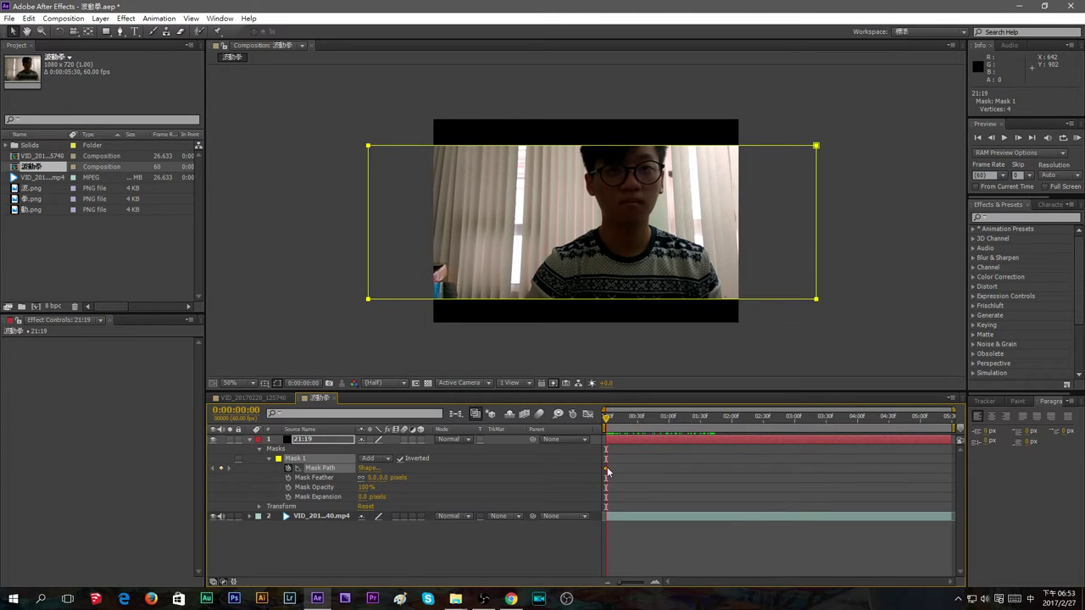
{"action": "left_click_drag", "start_coordinate": [607, 471], "coordinate": [639, 471]}
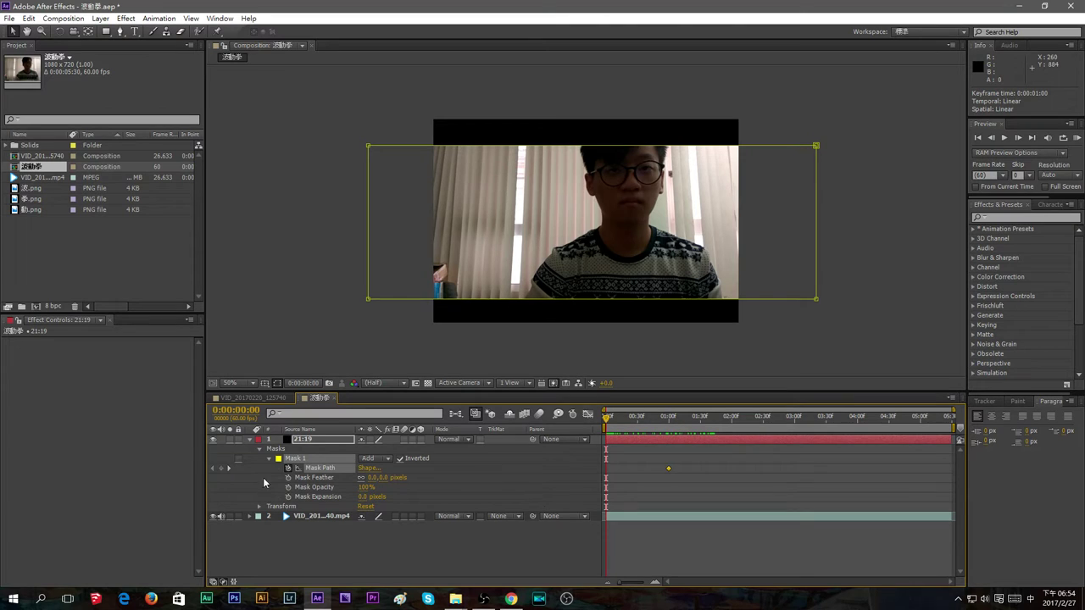
{"action": "left_click", "coordinate": [221, 468]}
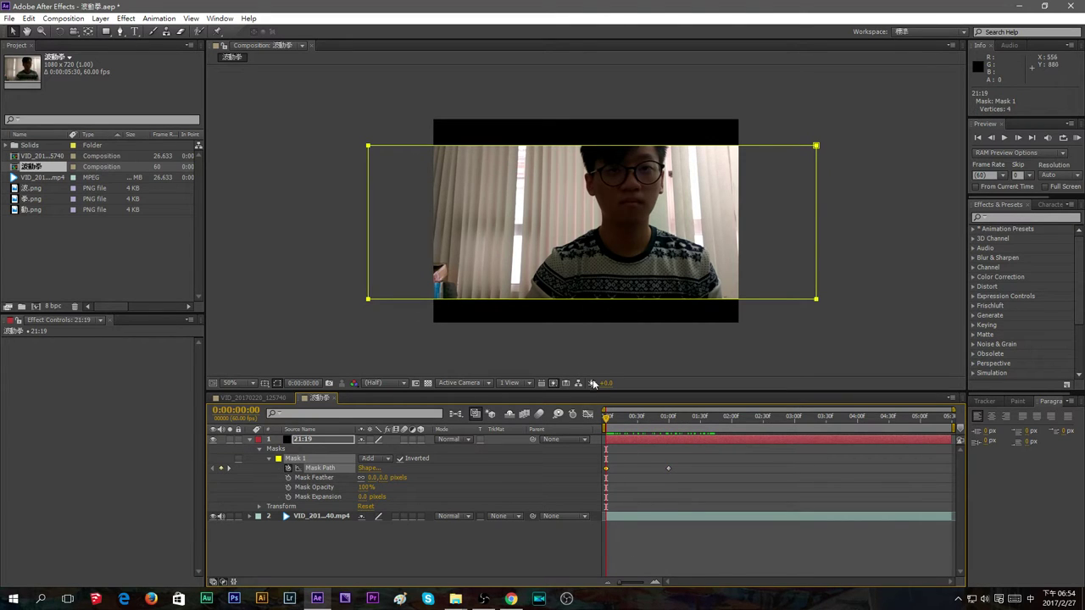
At 0:00:00:00, stretch the mask's lower and upper edges just beyond the frame so the letterbox bars start outside the picture
{"action": "double_click", "coordinate": [585, 300]}
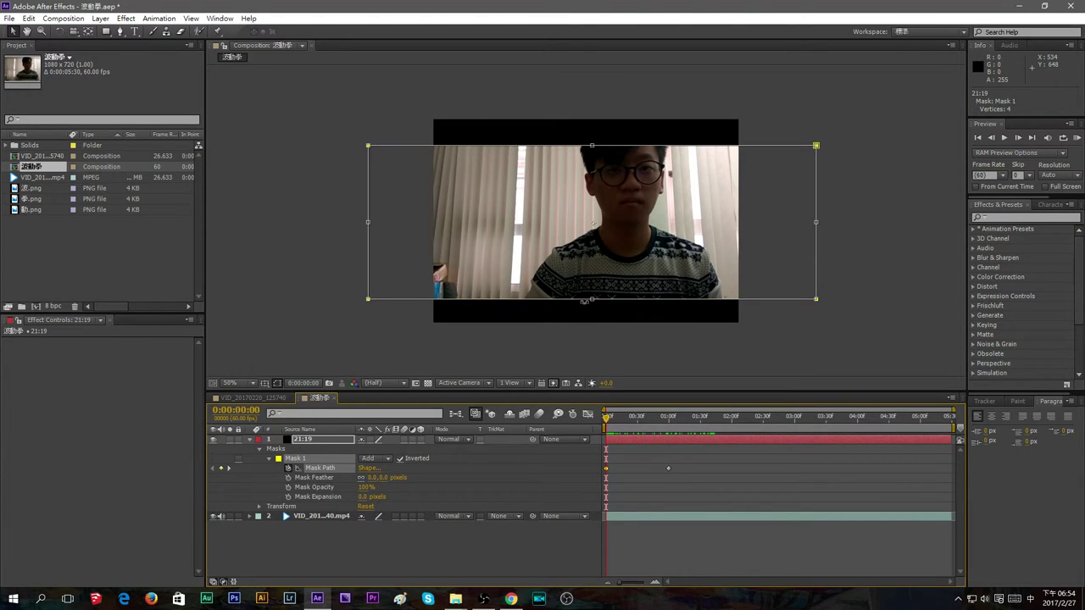
{"action": "left_click_drag", "start_coordinate": [592, 299], "coordinate": [592, 325]}
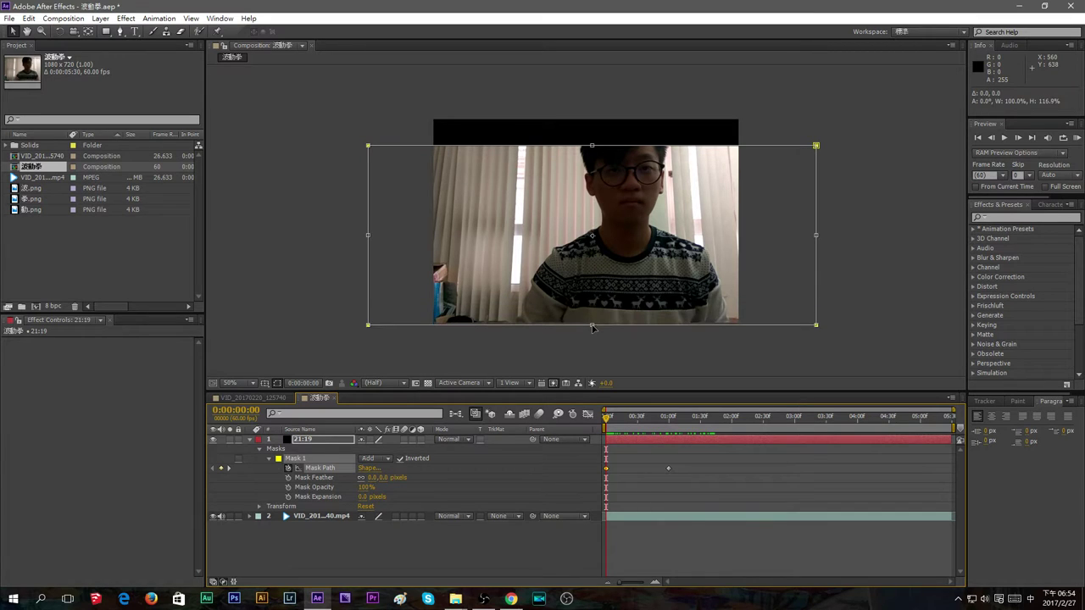
{"action": "left_click_drag", "start_coordinate": [592, 146], "coordinate": [591, 117]}
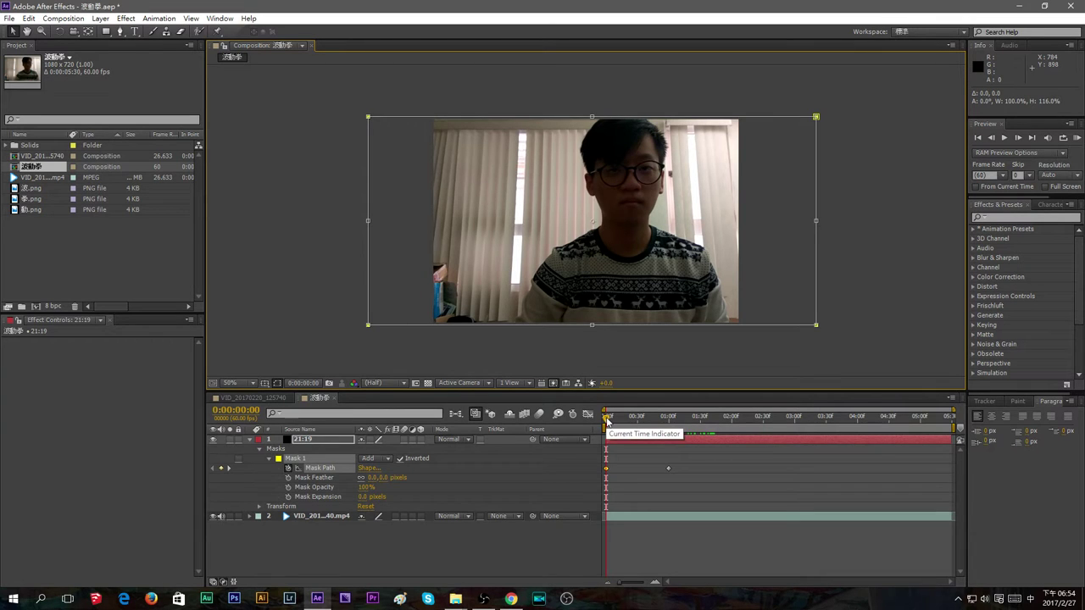
{"action": "left_click_drag", "start_coordinate": [607, 422], "coordinate": [519, 421]}
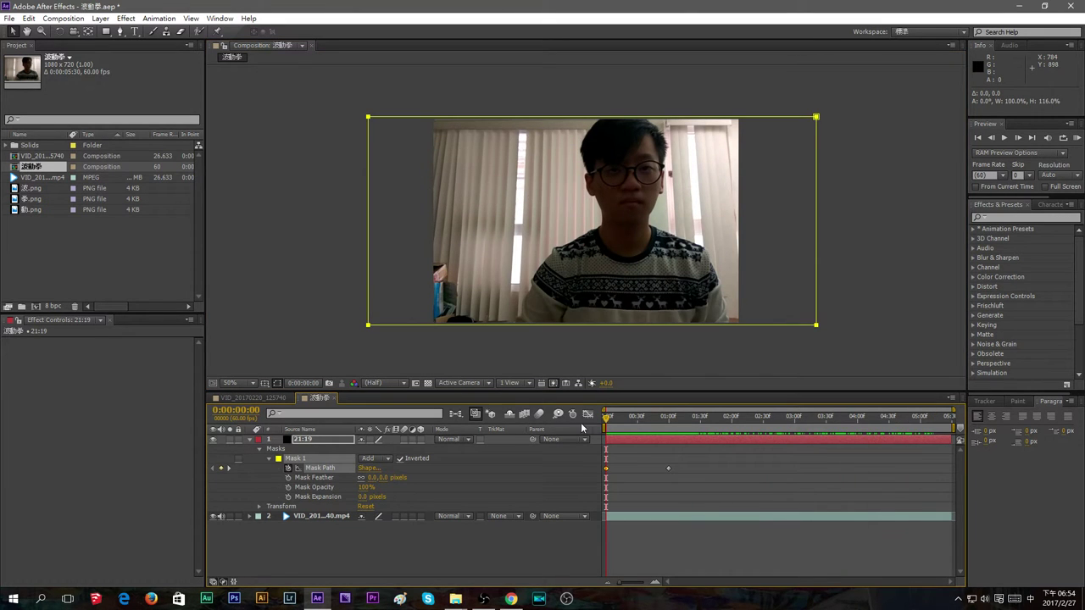
Preview the letterbox animation and move the second Mask Path keyframe to 0:00:01:06
{"action": "left_click", "coordinate": [1006, 137]}
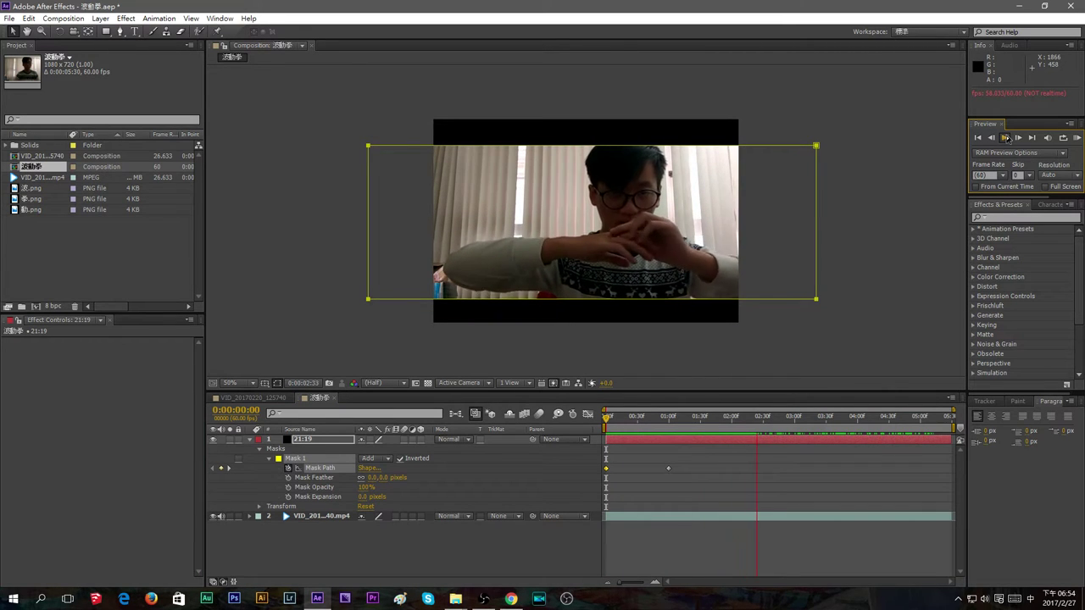
{"action": "left_click", "coordinate": [1005, 137]}
{"action": "left_click_drag", "start_coordinate": [797, 424], "coordinate": [606, 429]}
{"action": "left_click", "coordinate": [672, 470]}
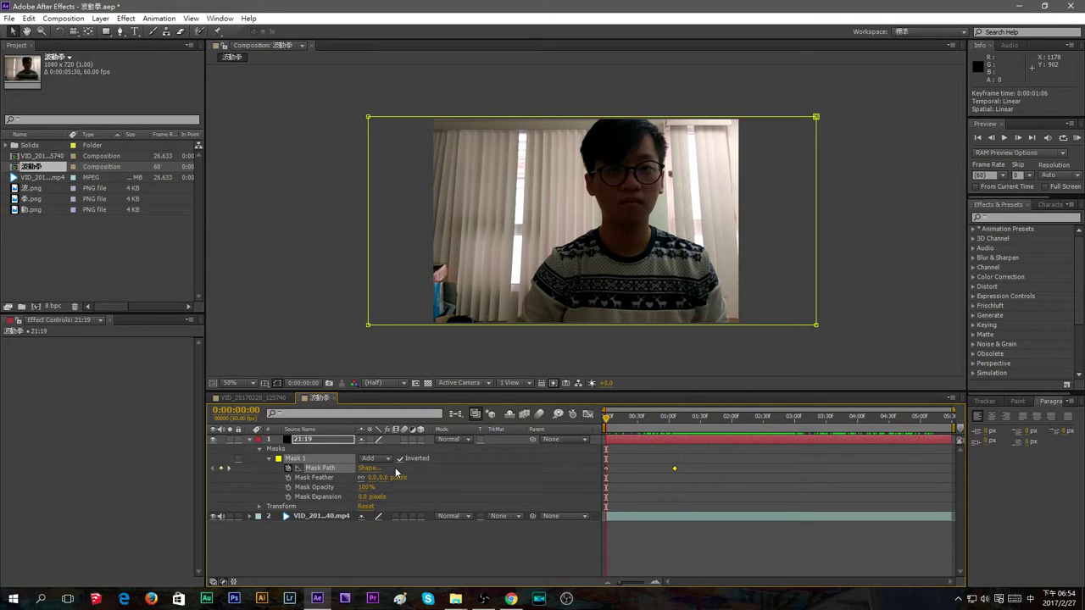
{"action": "left_click", "coordinate": [120, 287]}
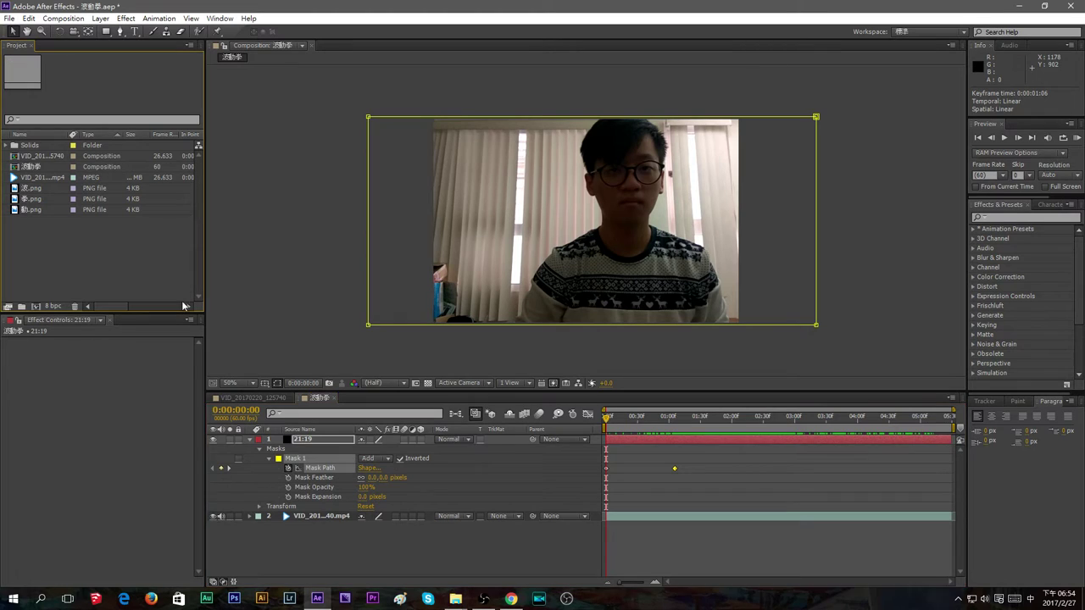
{"action": "left_click", "coordinate": [417, 538]}
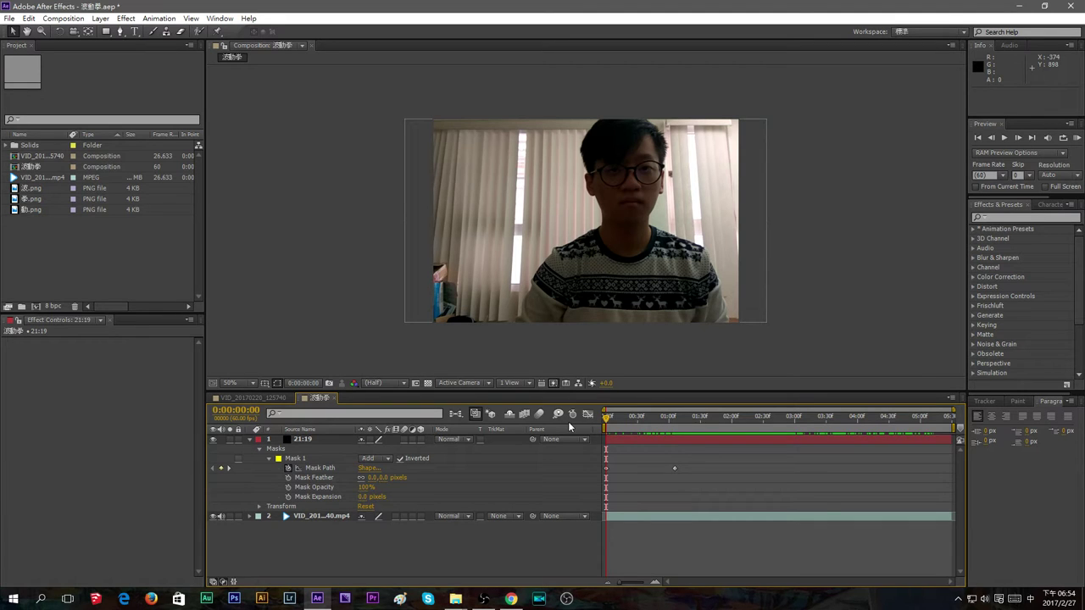
Split both the 21:19 solid and the video layer at 0:00:03:18, during the forward punch
{"action": "left_click_drag", "start_coordinate": [607, 421], "coordinate": [822, 433]}
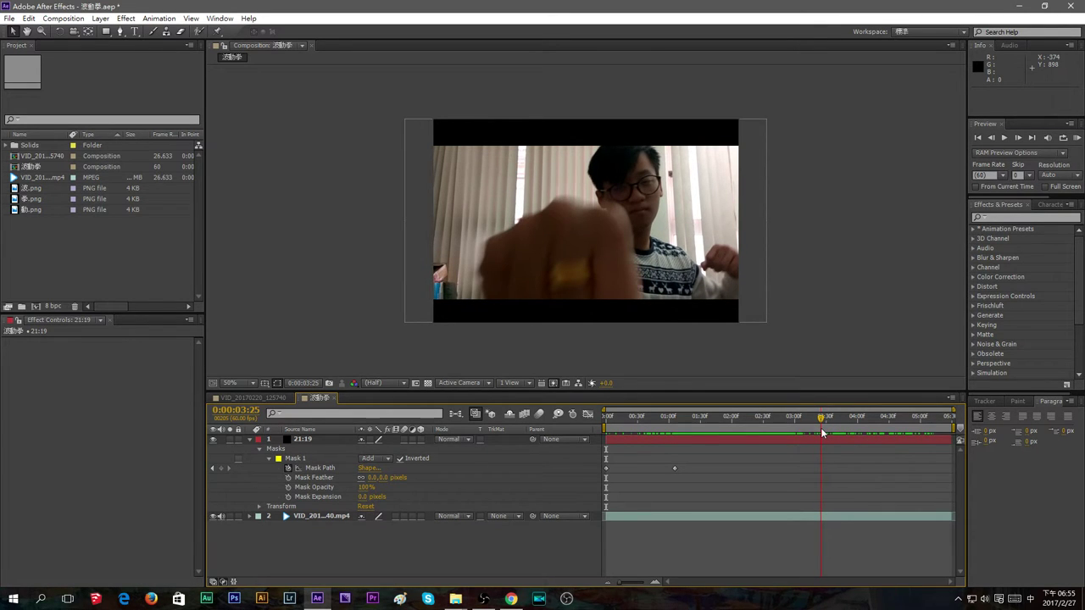
{"action": "left_click", "coordinate": [819, 422]}
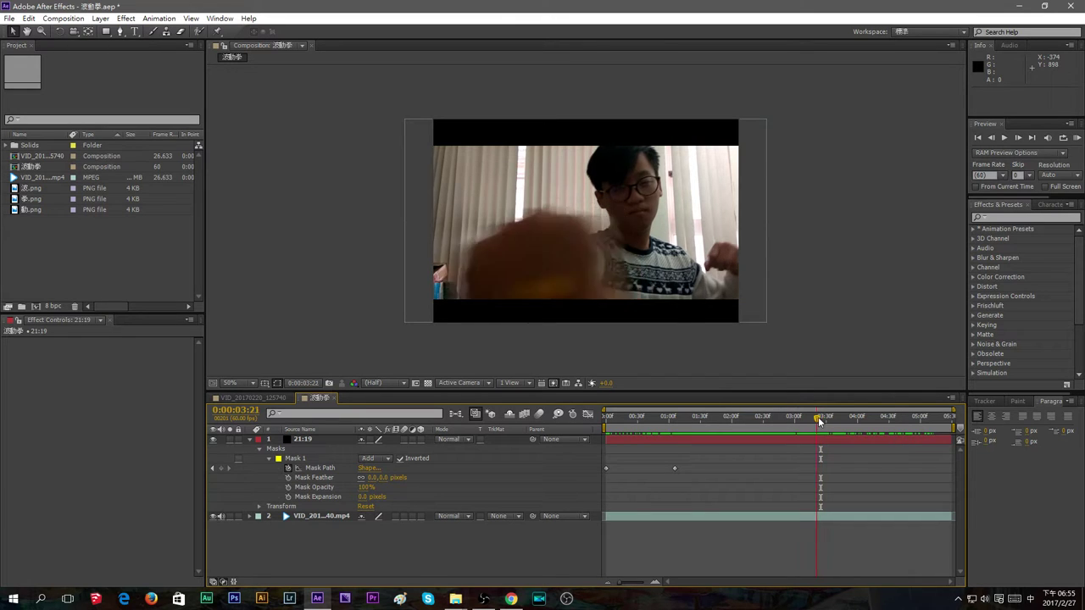
{"action": "left_click_drag", "start_coordinate": [819, 421], "coordinate": [818, 425]}
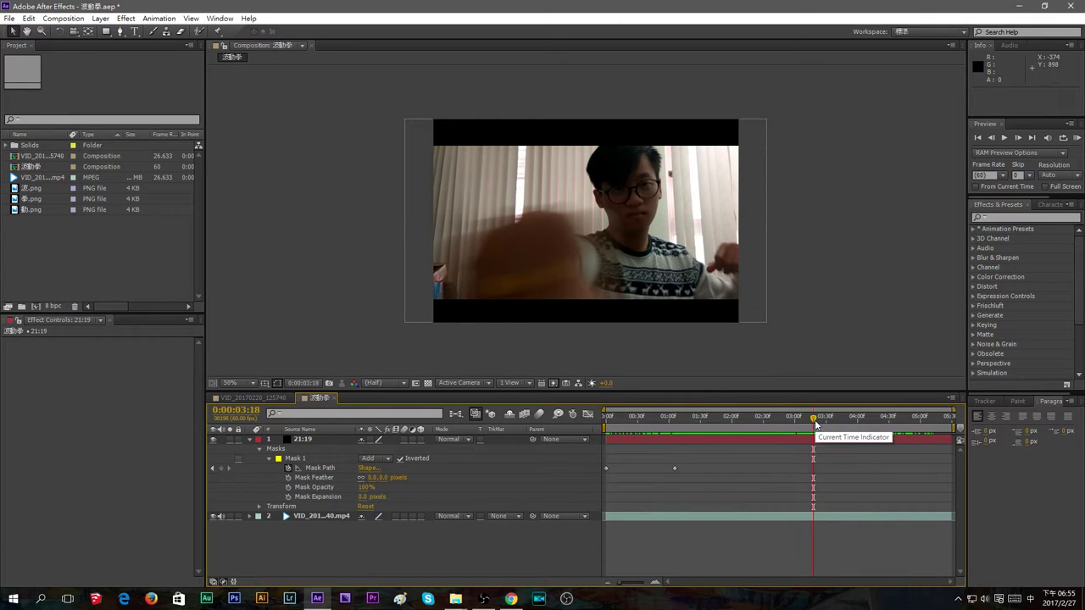
{"action": "key", "text": "ctrl+shift+d"}
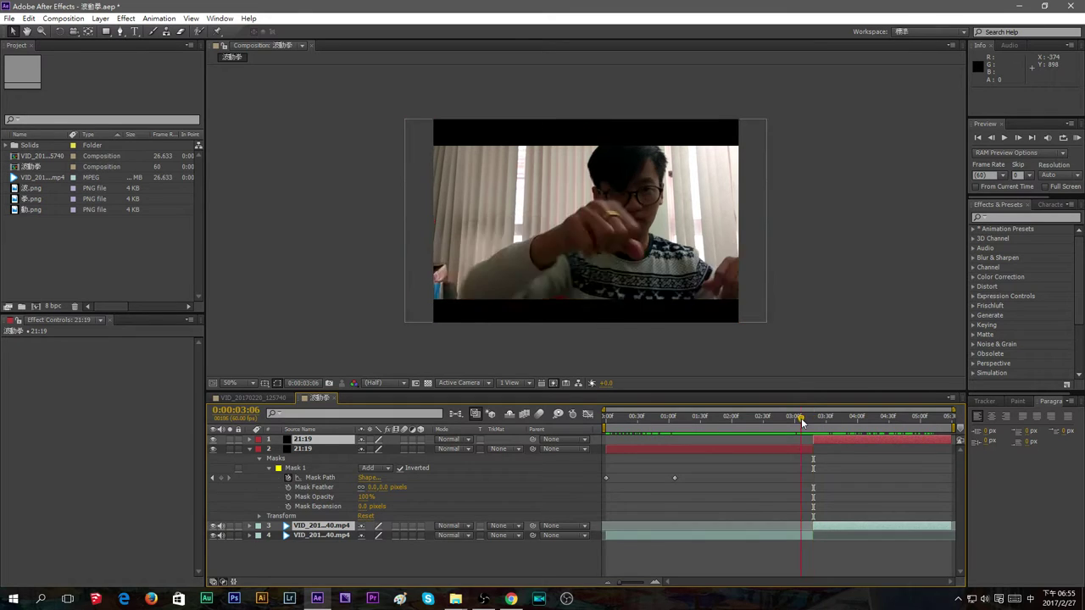
Add the Bulge effect to the video segment after the split and place its center on the fist at about 502, 498
{"action": "mouse_move", "coordinate": [823, 425]}
{"action": "left_mouse_down"}
{"action": "mouse_move", "coordinate": [799, 425]}
{"action": "mouse_move", "coordinate": [835, 432]}
{"action": "mouse_move", "coordinate": [815, 436]}
{"action": "mouse_move", "coordinate": [819, 426]}
{"action": "left_mouse_up"}
{"action": "left_click", "coordinate": [848, 530]}
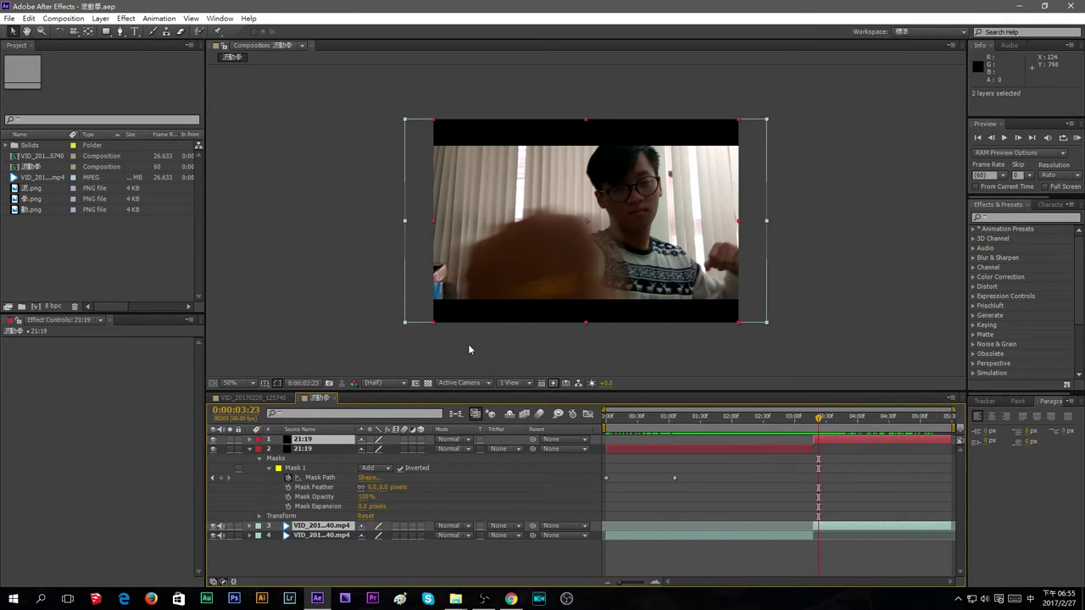
{"action": "left_click", "coordinate": [331, 528]}
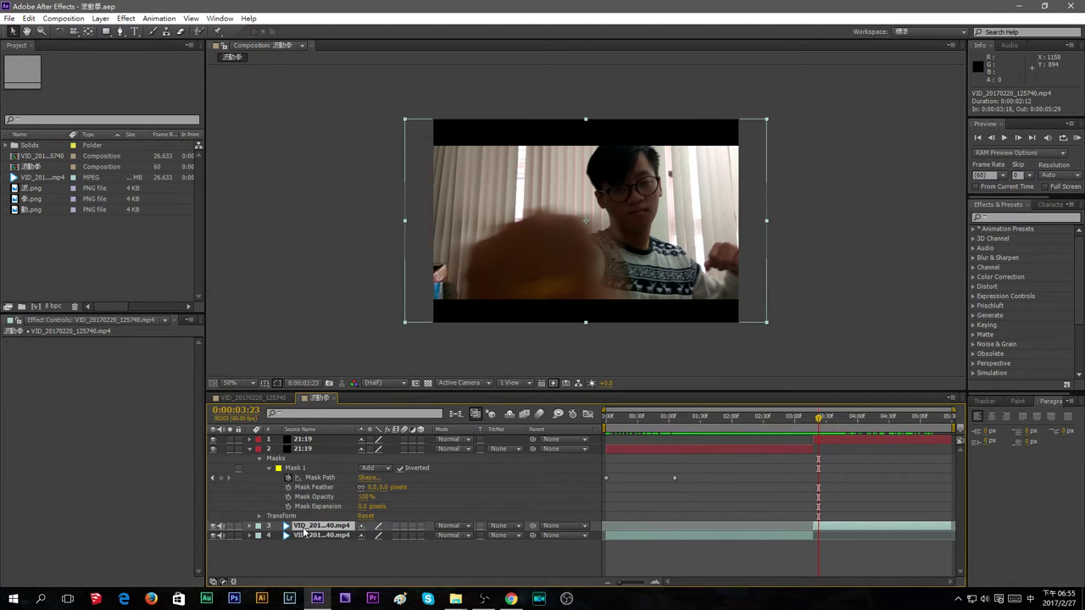
{"action": "left_click", "coordinate": [123, 18]}
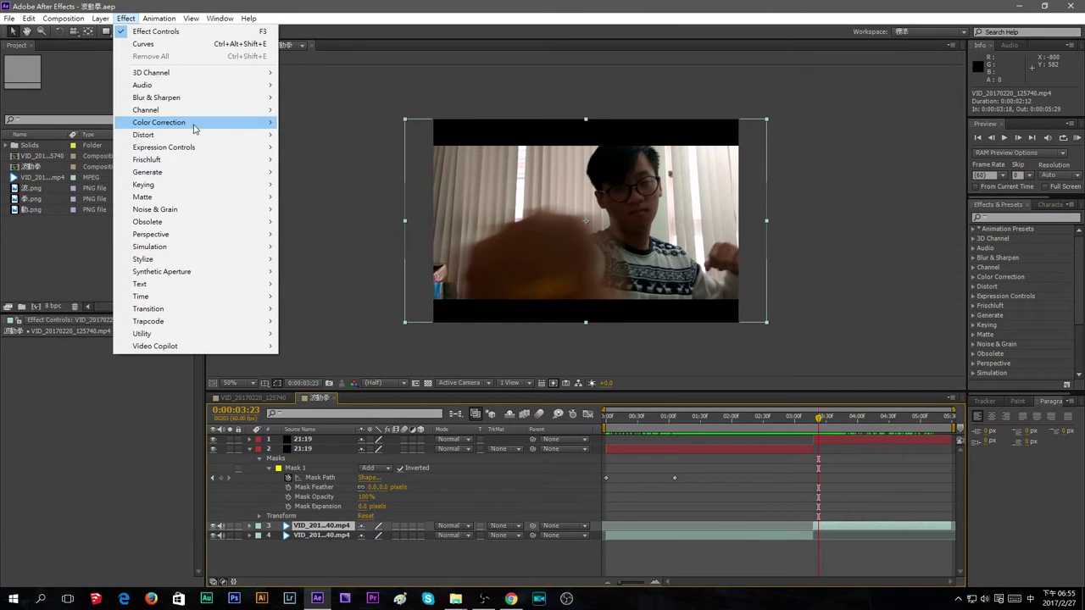
{"action": "mouse_move", "coordinate": [196, 135]}
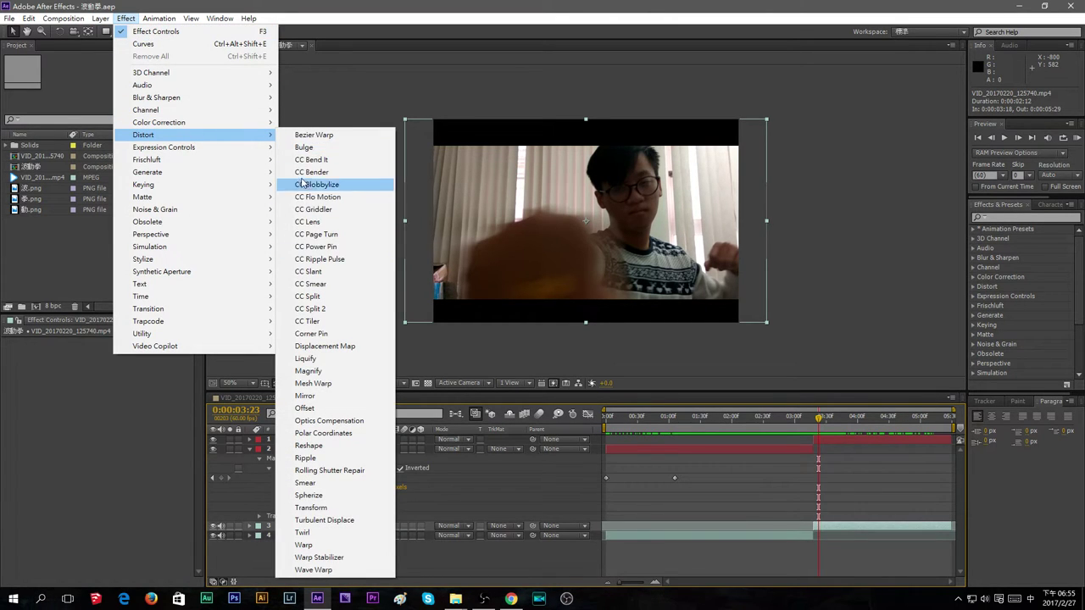
{"action": "left_click", "coordinate": [305, 147]}
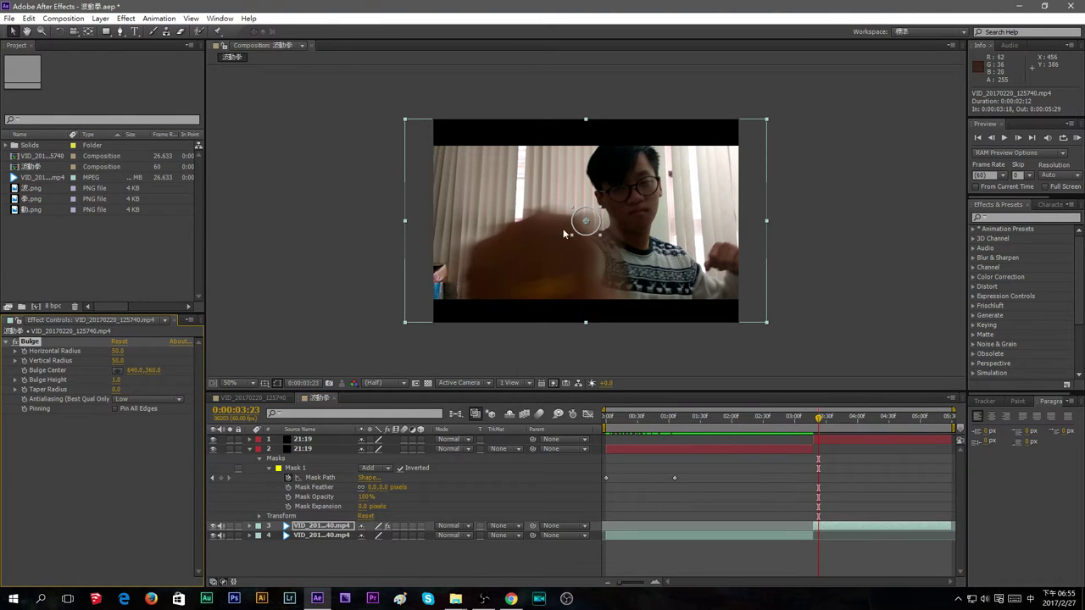
{"action": "left_click_drag", "start_coordinate": [581, 229], "coordinate": [535, 269]}
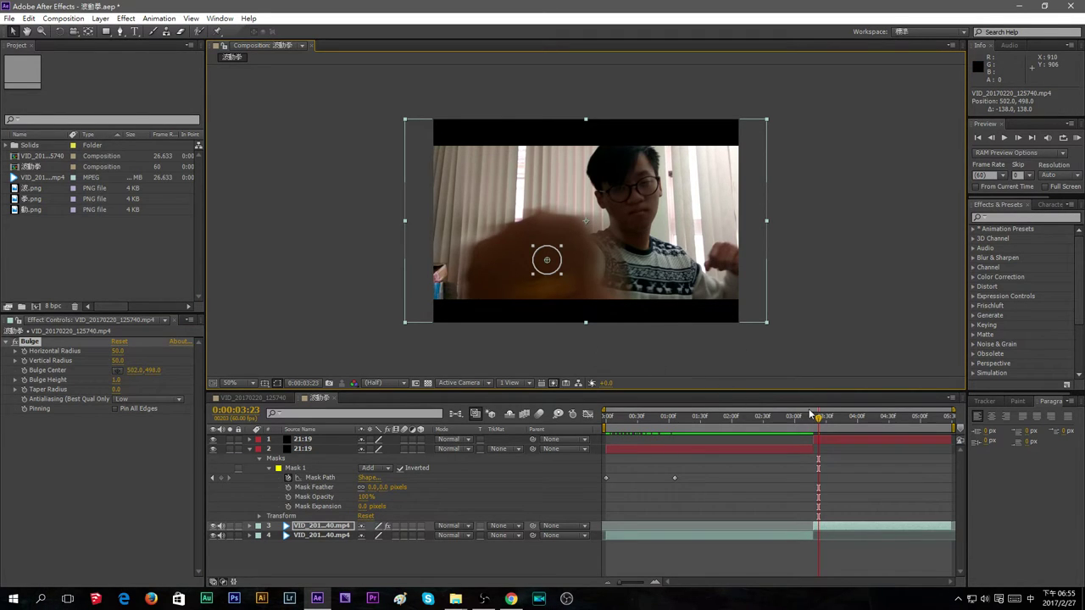
At 0:00:03:20, enable keyframing for the Bulge's Horizontal Radius and Vertical Radius
{"action": "left_click_drag", "start_coordinate": [818, 421], "coordinate": [816, 422]}
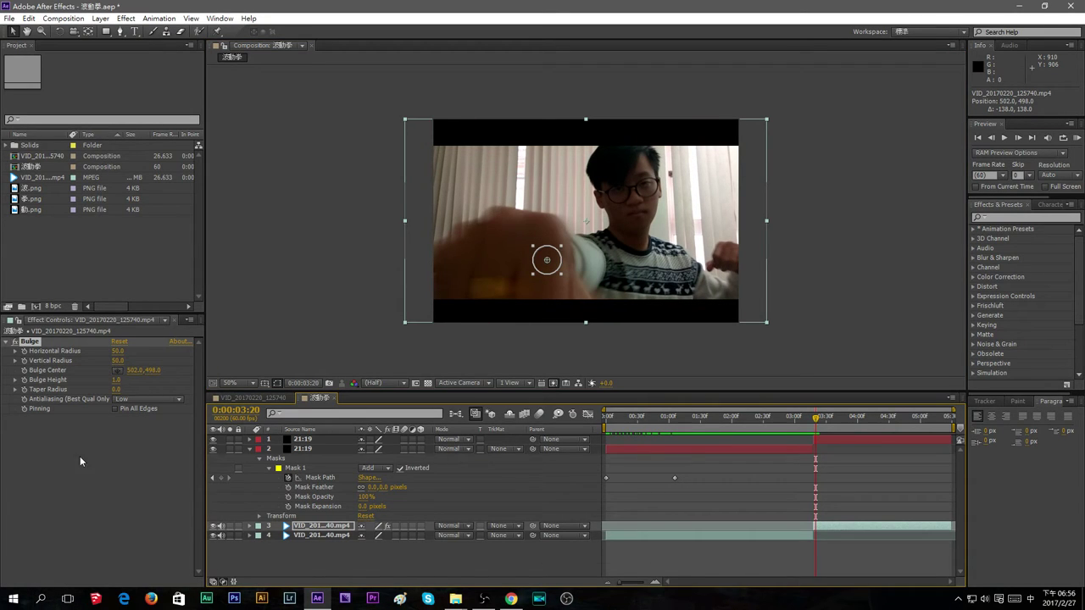
{"action": "left_click", "coordinate": [25, 371]}
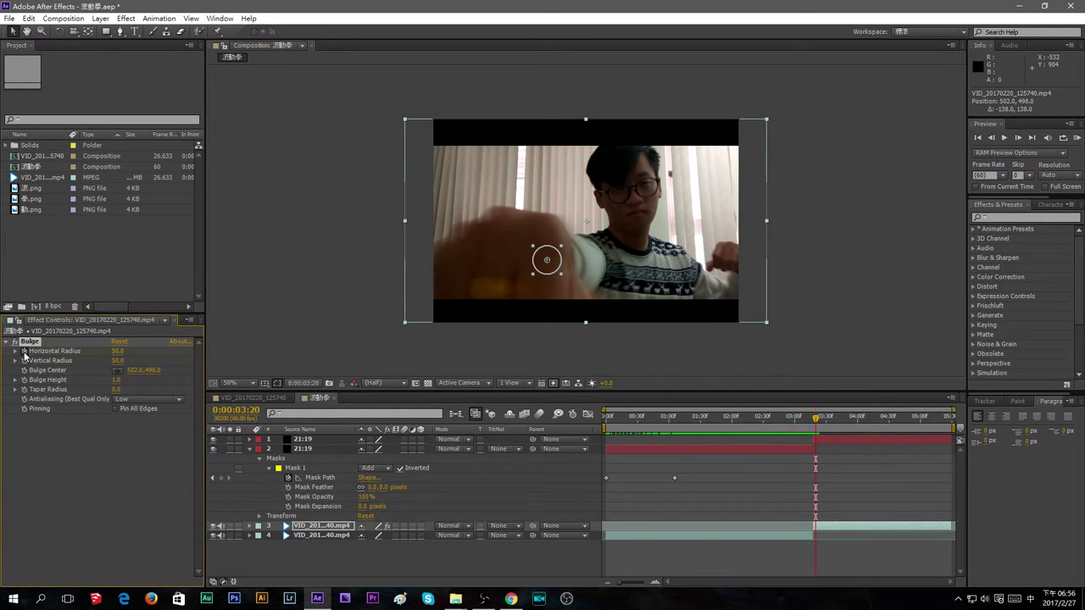
{"action": "mouse_move", "coordinate": [562, 282]}
{"action": "left_mouse_down"}
{"action": "mouse_move", "coordinate": [662, 356]}
{"action": "mouse_move", "coordinate": [567, 304]}
{"action": "left_mouse_up"}
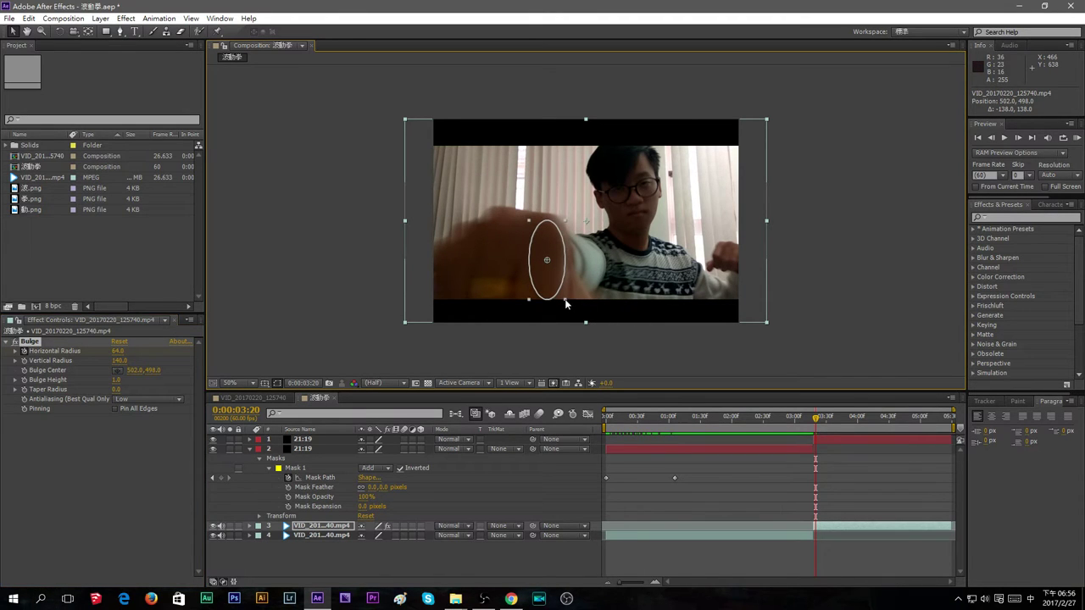
{"action": "key", "text": "ctrl+z"}
{"action": "left_click", "coordinate": [26, 364]}
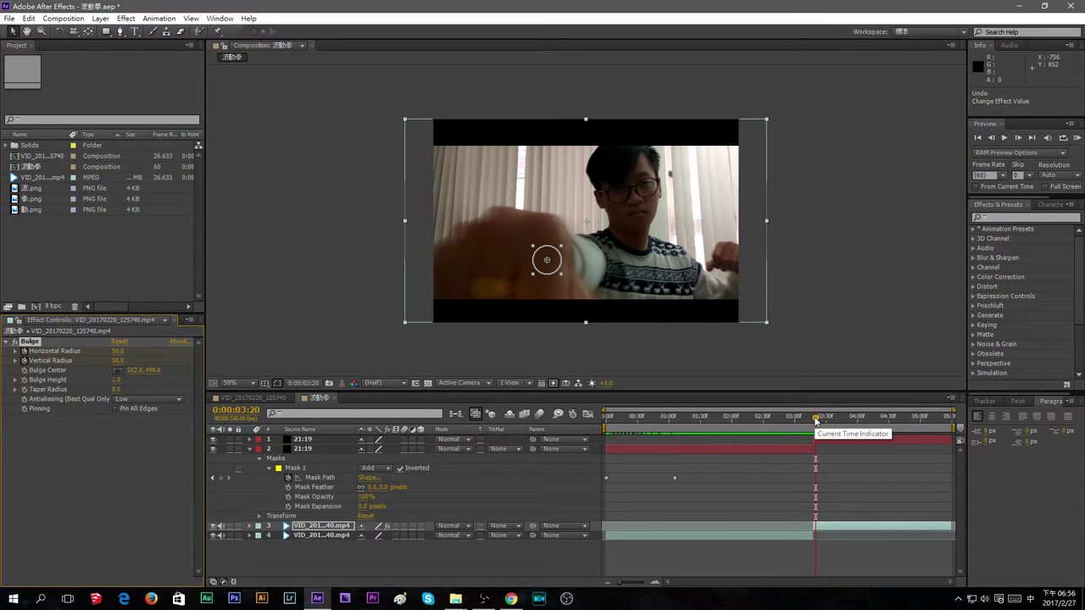
At 0:00:03:30, enlarge the bulge to a horizontal radius of about 908 and a vertical radius of about 730
{"action": "left_click_drag", "start_coordinate": [816, 421], "coordinate": [861, 425]}
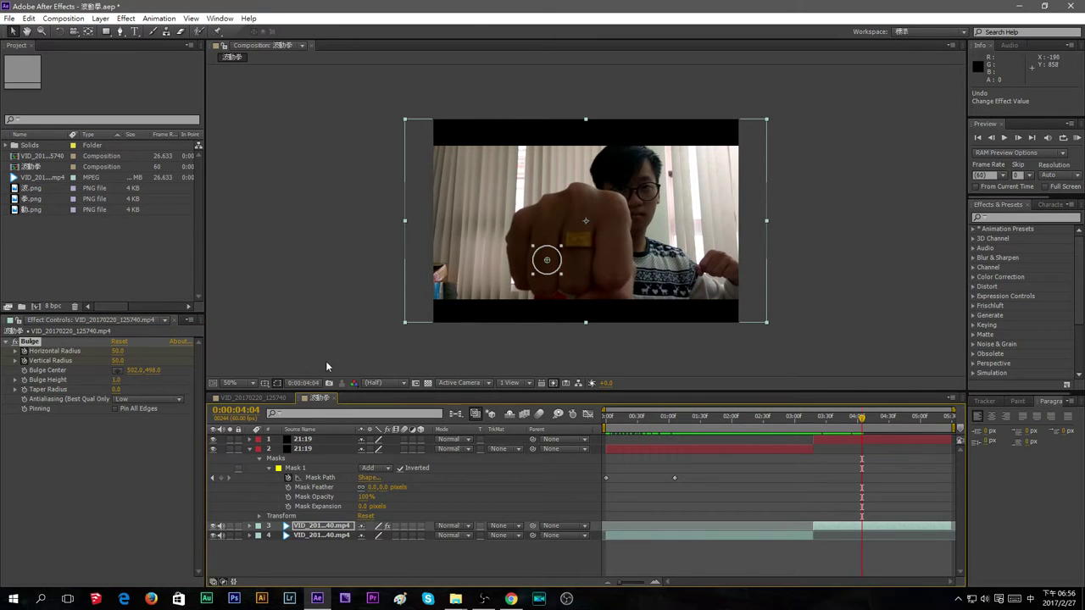
{"action": "left_click_drag", "start_coordinate": [863, 421], "coordinate": [826, 424]}
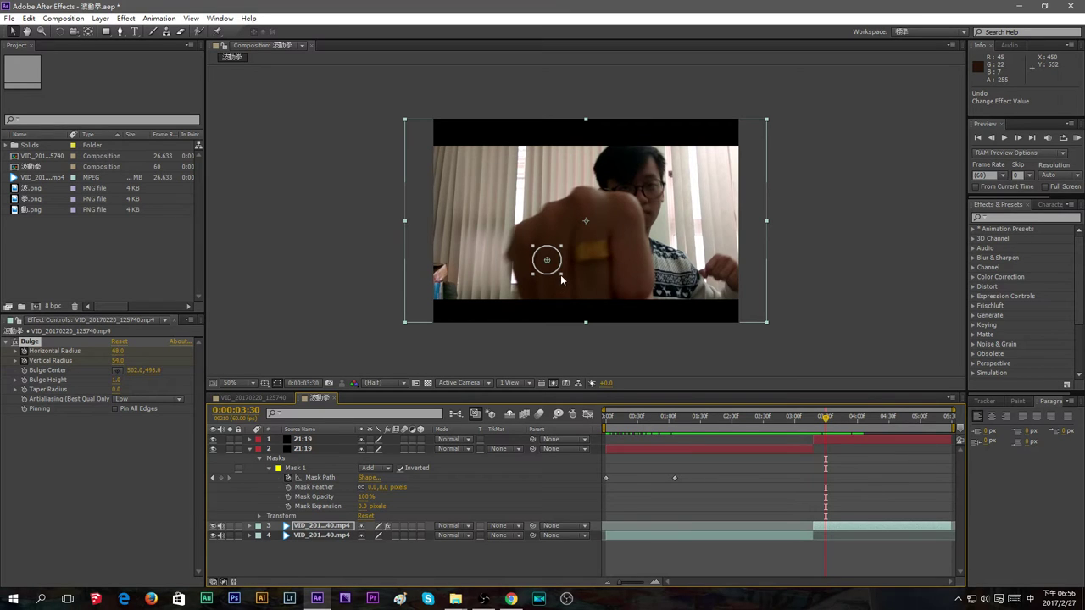
{"action": "left_click_drag", "start_coordinate": [560, 274], "coordinate": [802, 465]}
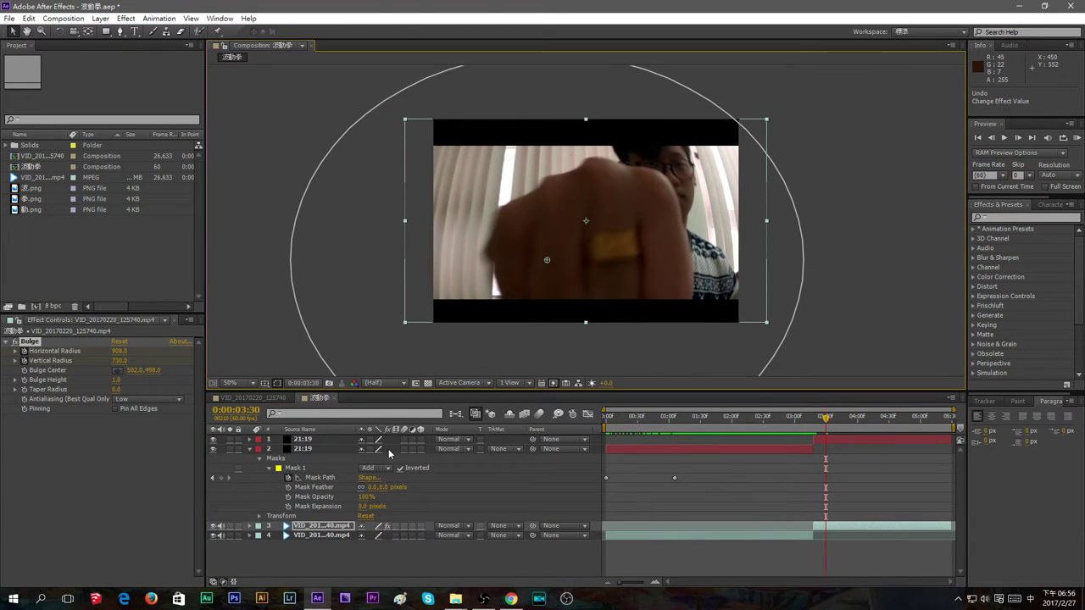
{"action": "left_click", "coordinate": [157, 399]}
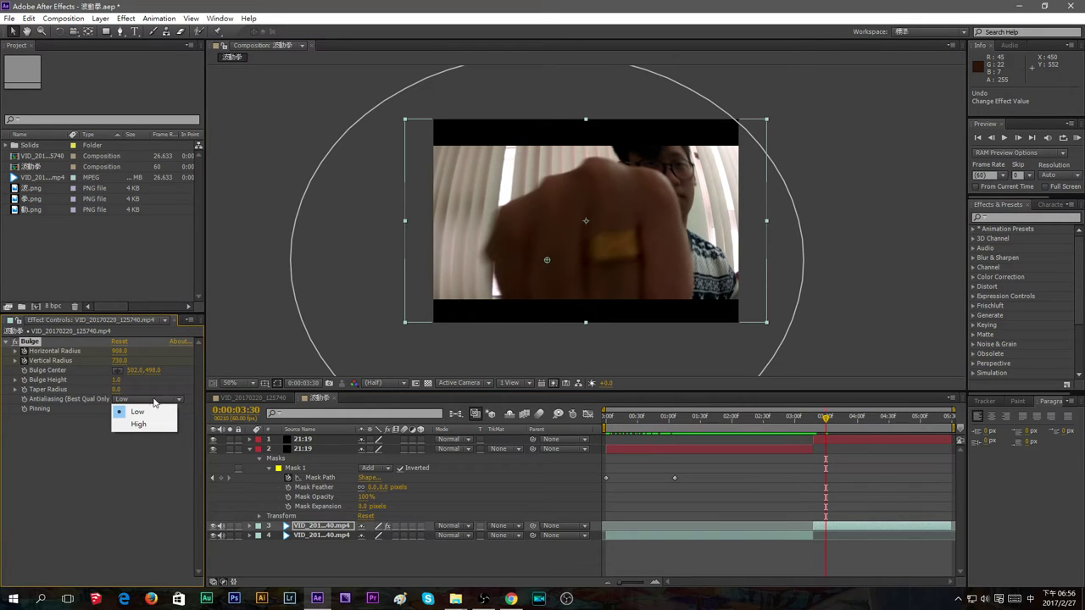
{"action": "left_click", "coordinate": [114, 451]}
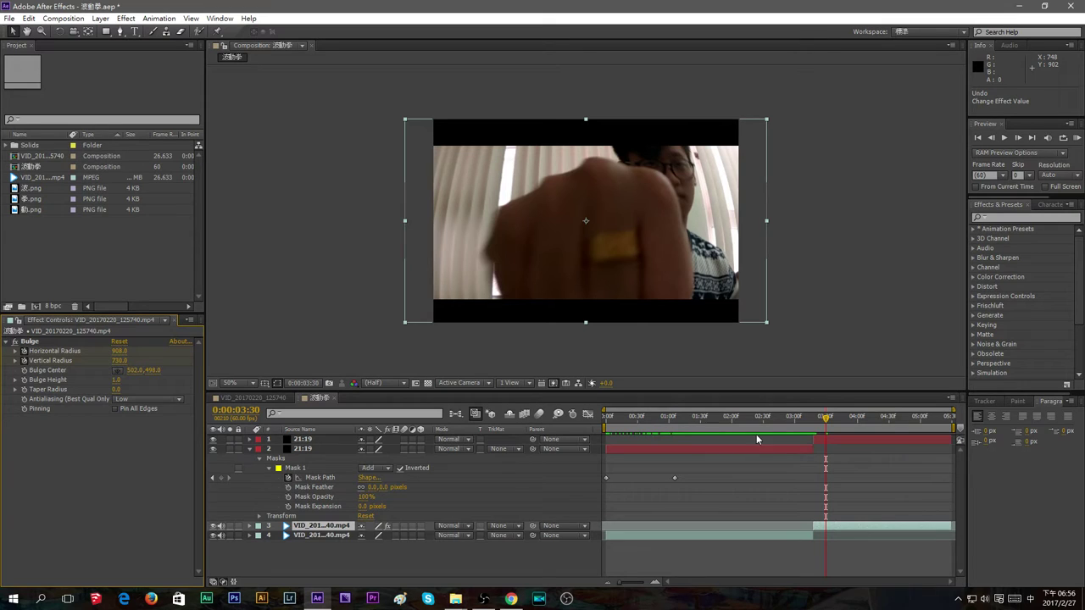
Undo the bulge enlargement and the Vertical Radius keyframing
{"action": "left_click_drag", "start_coordinate": [826, 424], "coordinate": [850, 422]}
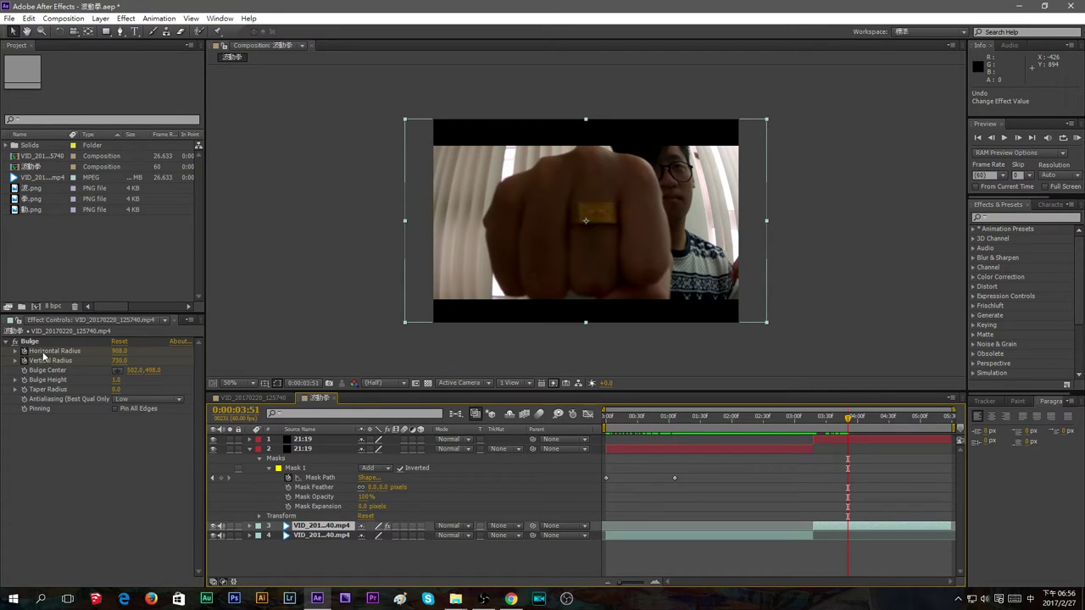
{"action": "key", "text": "comma"}
{"action": "key", "text": "comma"}
{"action": "key", "text": "comma"}
{"action": "key", "text": "comma"}
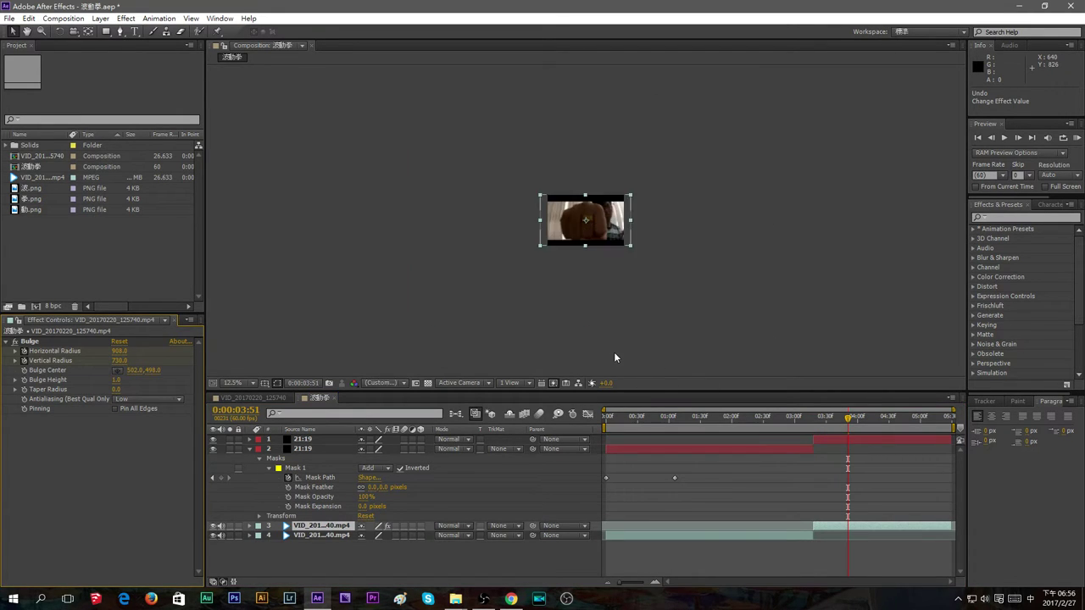
{"action": "key", "text": "period"}
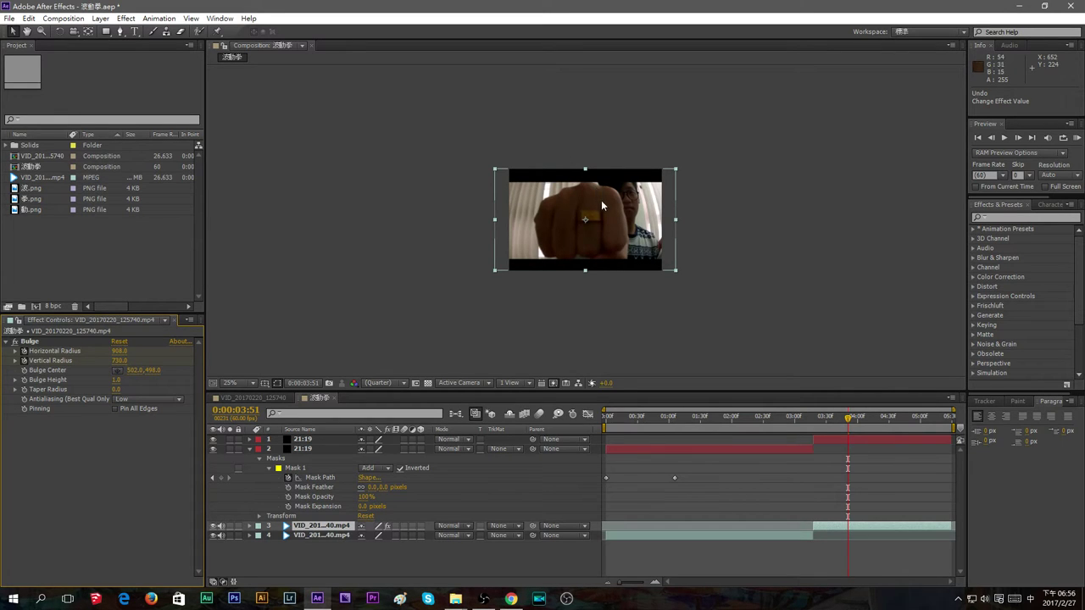
{"action": "key", "text": "ctrl+z"}
{"action": "key", "text": "ctrl+z"}
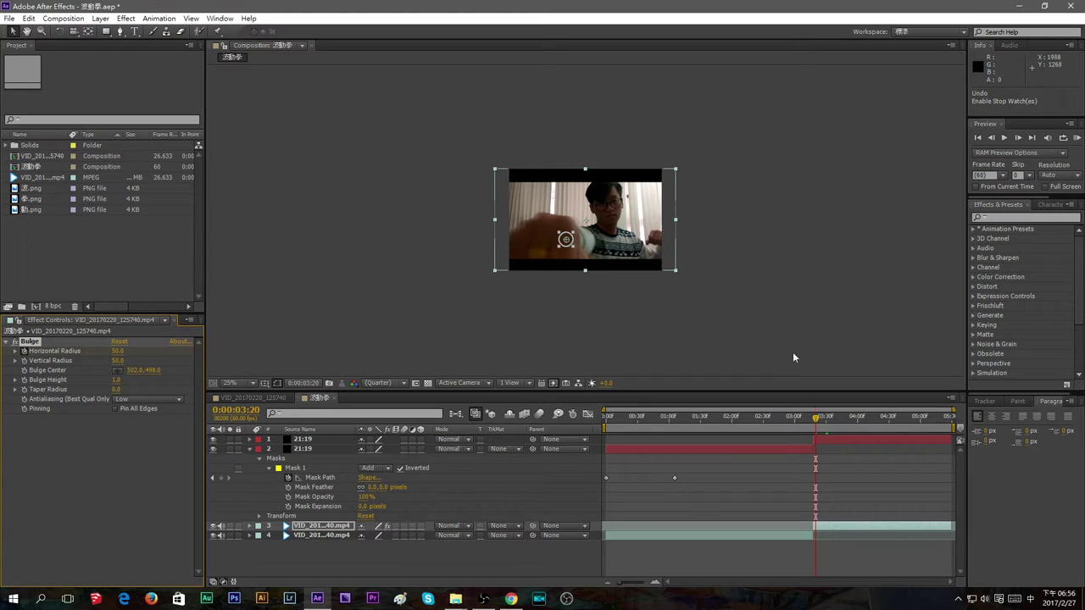
At 0:00:03:20, keyframe Vertical Radius again and enlarge the bulge to radii of about 902 horizontally and 746 vertically
{"action": "left_click_drag", "start_coordinate": [574, 236], "coordinate": [656, 181]}
{"action": "key", "text": "ctrl+z"}
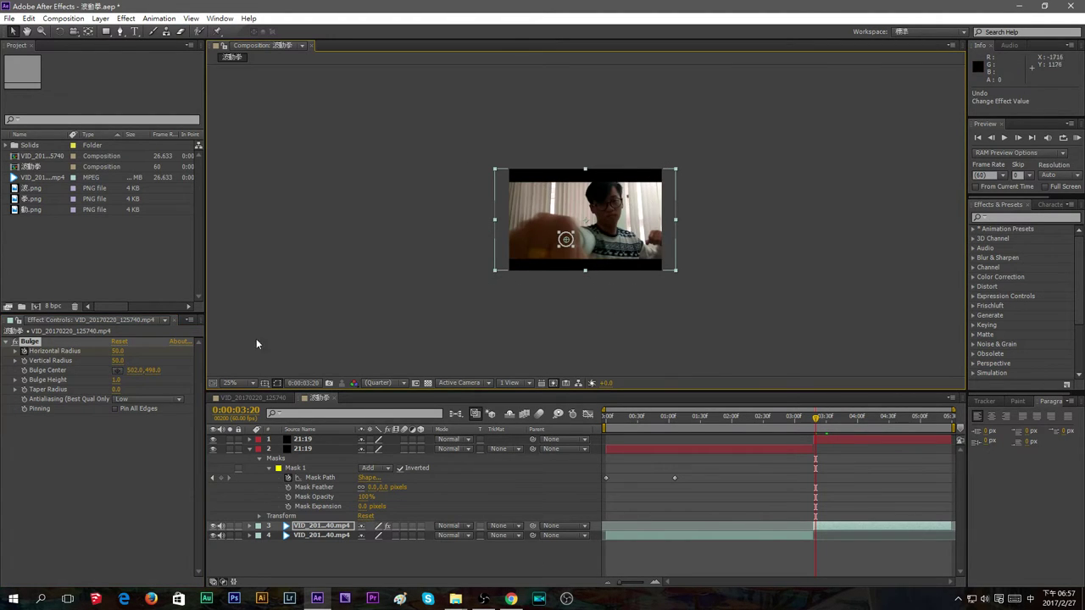
{"action": "left_click", "coordinate": [15, 390]}
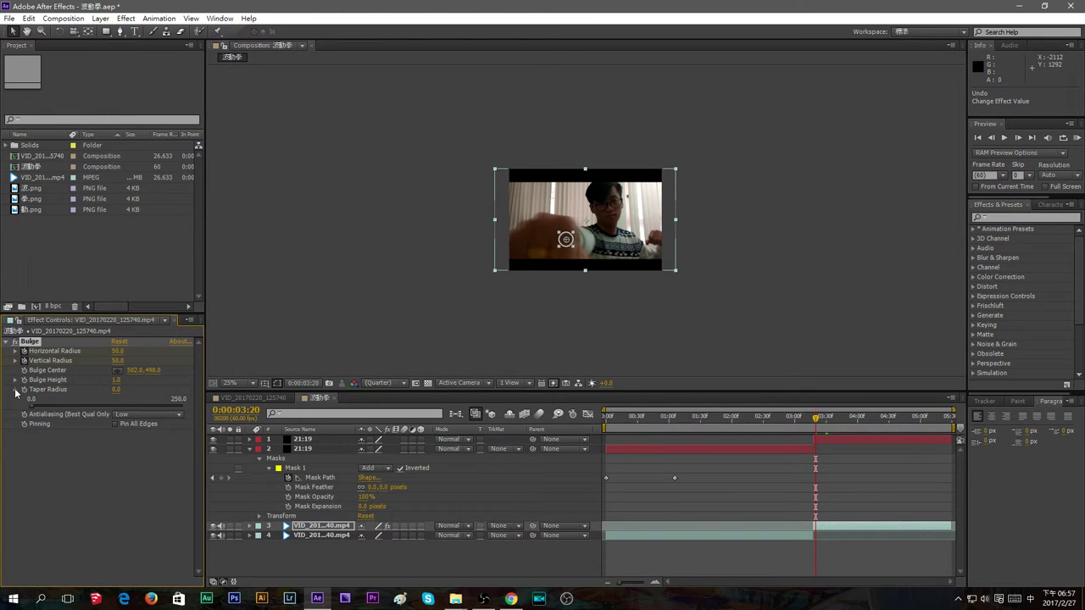
{"action": "left_click", "coordinate": [15, 390]}
{"action": "left_click", "coordinate": [14, 381]}
{"action": "left_click", "coordinate": [14, 381]}
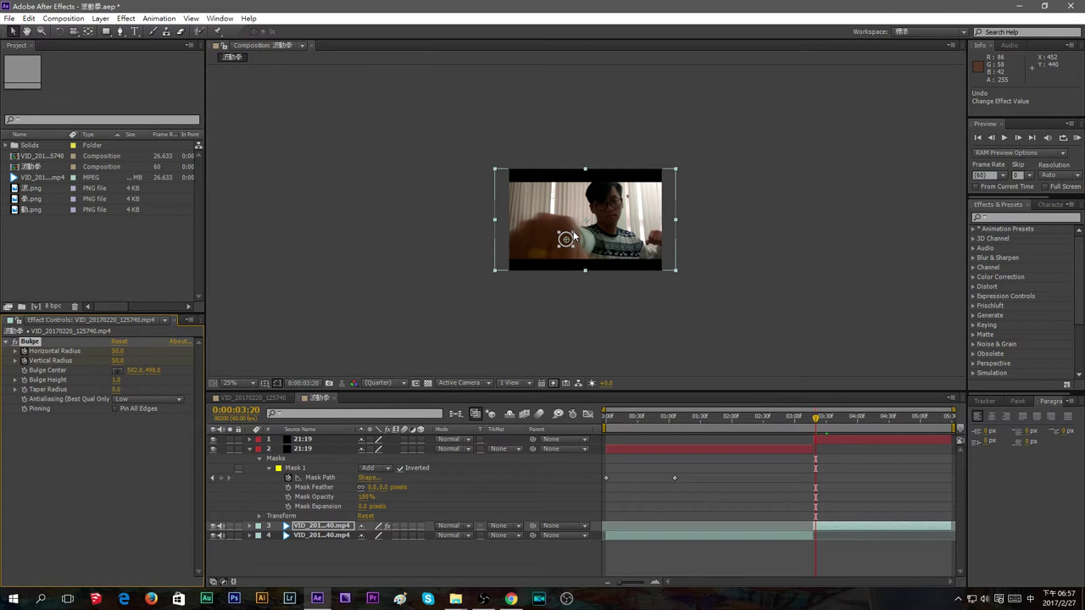
{"action": "left_click_drag", "start_coordinate": [573, 238], "coordinate": [694, 133]}
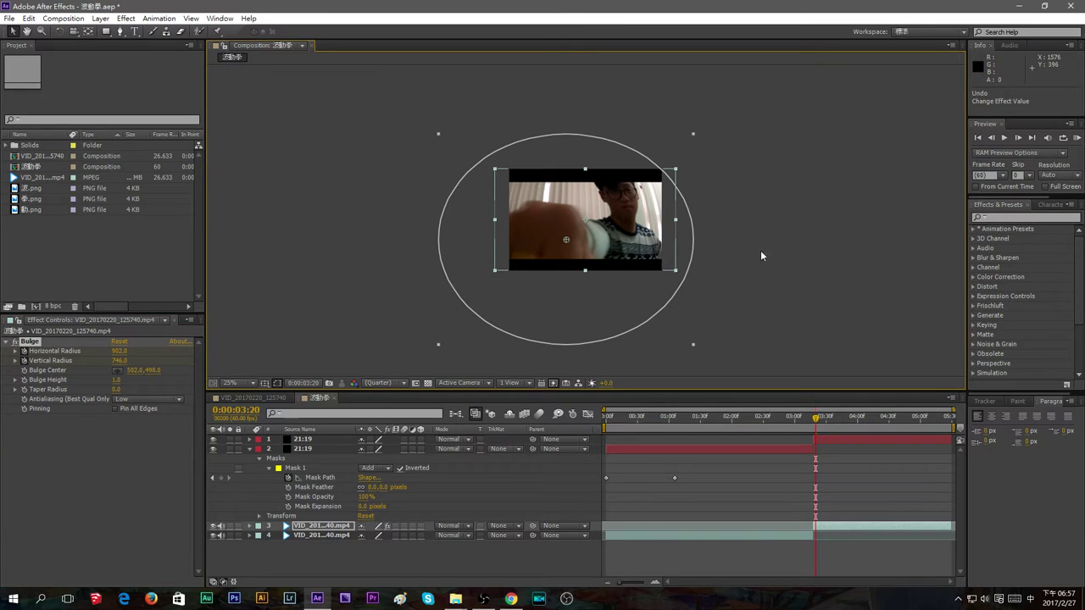
At 0:00:03:43, shrink the bulge to radii of about 78 and 70 and keyframe its center at about 614, 418
{"action": "left_click_drag", "start_coordinate": [816, 422], "coordinate": [839, 422]}
{"action": "left_click_drag", "start_coordinate": [693, 345], "coordinate": [576, 255]}
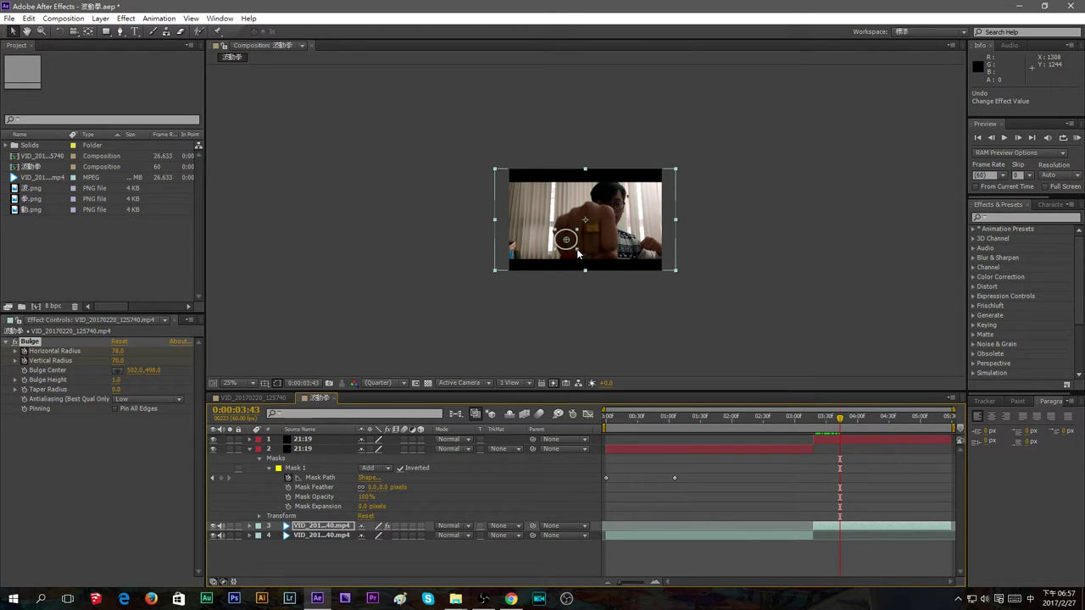
{"action": "left_click", "coordinate": [577, 252]}
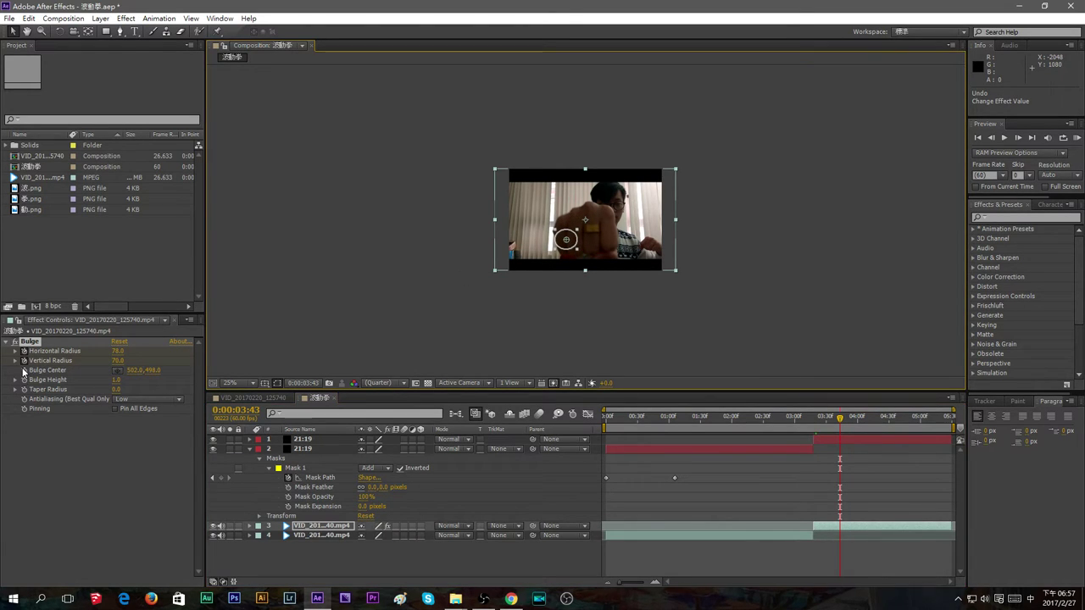
{"action": "left_click_drag", "start_coordinate": [566, 239], "coordinate": [582, 227]}
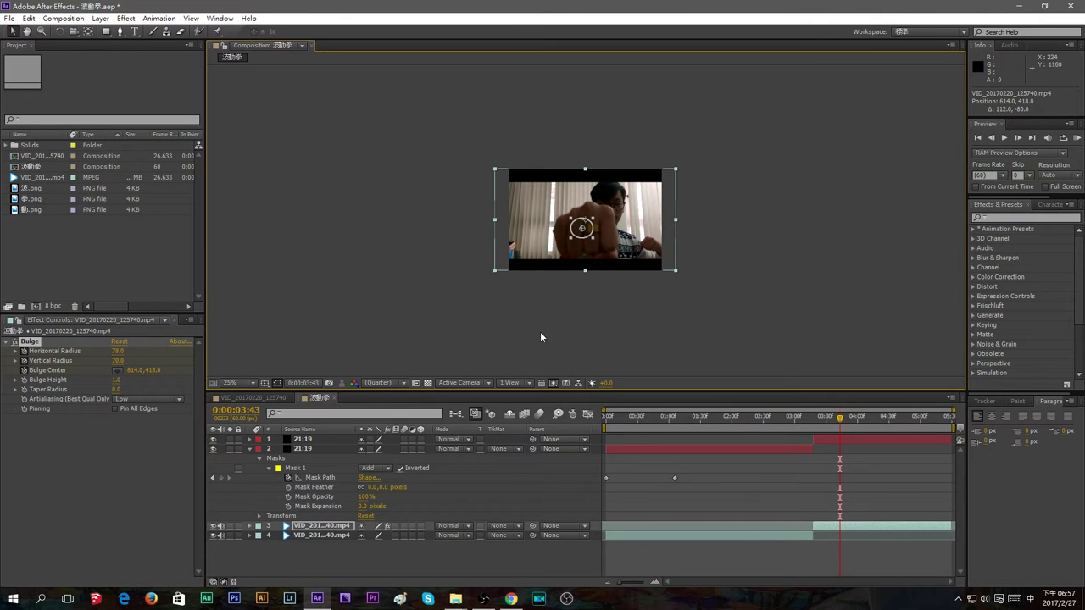
At 0:00:03:20, shrink the bulge to radii of about 66 and 74 and move its center to about 354, 514
{"action": "left_click_drag", "start_coordinate": [840, 421], "coordinate": [815, 412]}
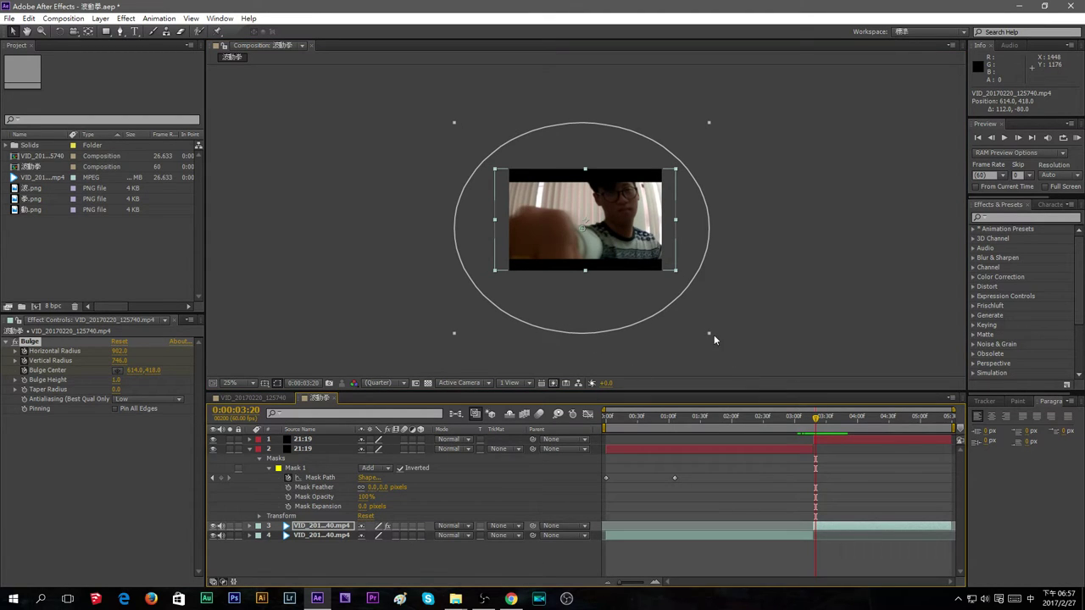
{"action": "left_click_drag", "start_coordinate": [710, 333], "coordinate": [546, 251]}
{"action": "mouse_move", "coordinate": [814, 419]}
{"action": "left_mouse_down"}
{"action": "mouse_move", "coordinate": [780, 417]}
{"action": "mouse_move", "coordinate": [853, 413]}
{"action": "mouse_move", "coordinate": [787, 406]}
{"action": "mouse_move", "coordinate": [848, 406]}
{"action": "mouse_move", "coordinate": [790, 407]}
{"action": "mouse_move", "coordinate": [802, 412]}
{"action": "left_mouse_up"}
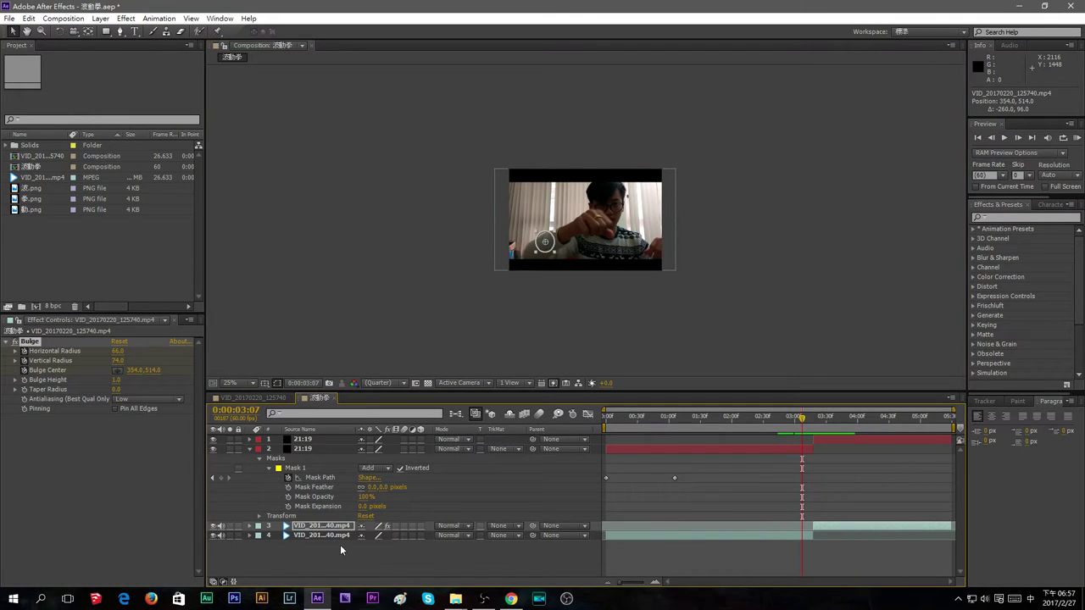
Reveal the Bulge effect's keyframed properties for the later video segment in the timeline
{"action": "left_click", "coordinate": [250, 527]}
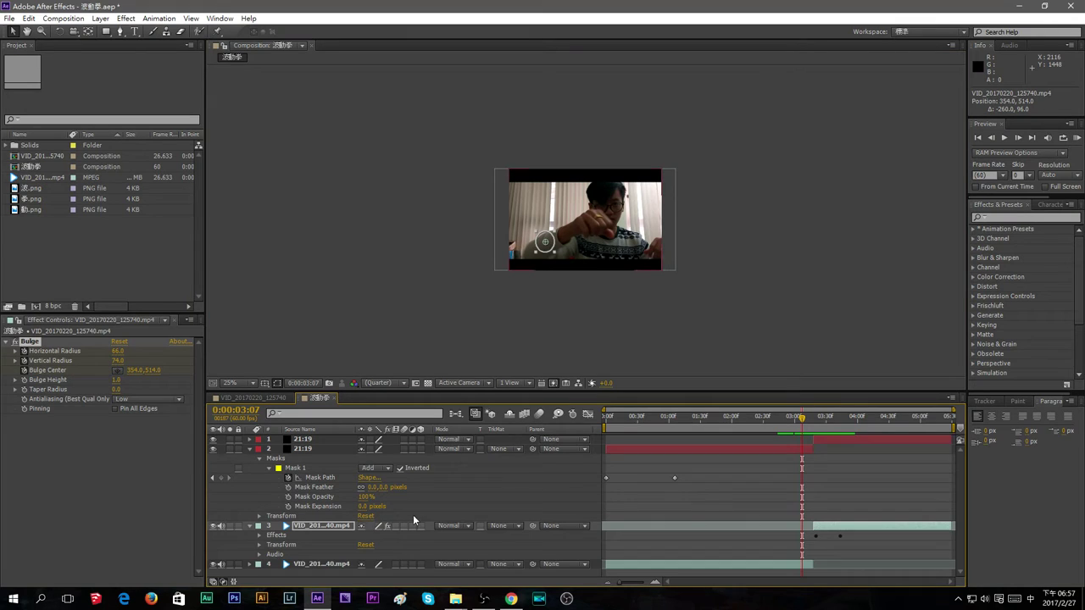
{"action": "left_click", "coordinate": [259, 545]}
{"action": "scroll", "coordinate": [259, 544], "scroll_direction": "down", "scroll_amount": 2}
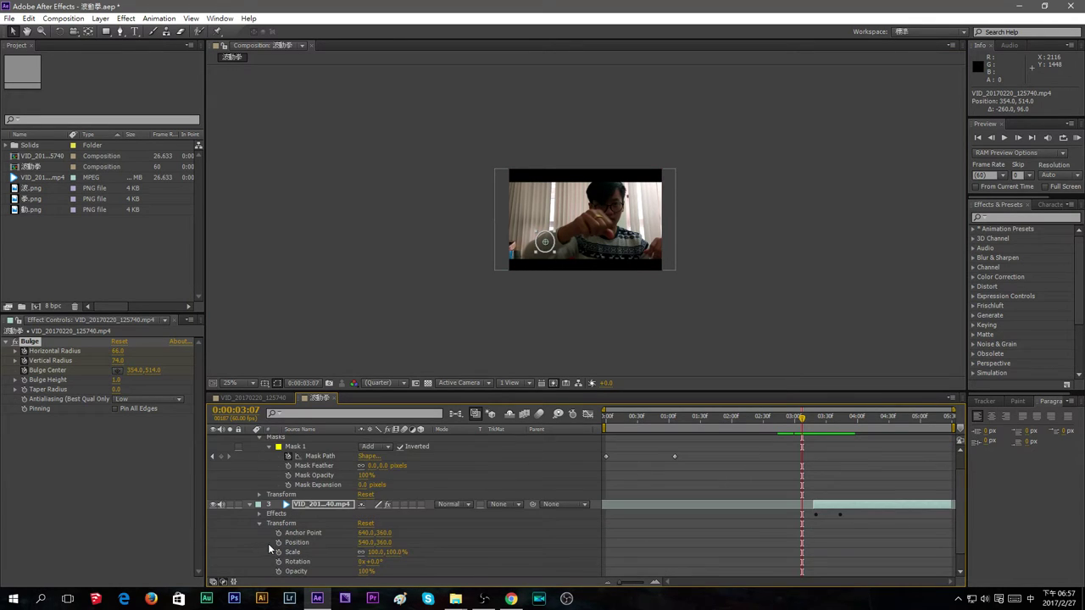
{"action": "left_click", "coordinate": [259, 495]}
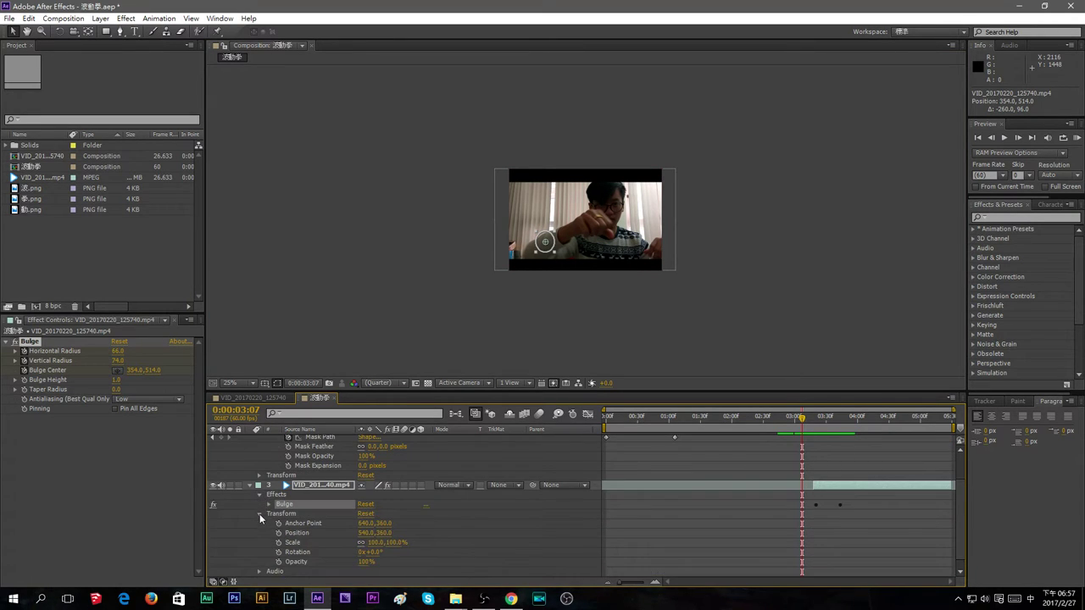
{"action": "left_click", "coordinate": [259, 514]}
{"action": "left_click", "coordinate": [269, 542]}
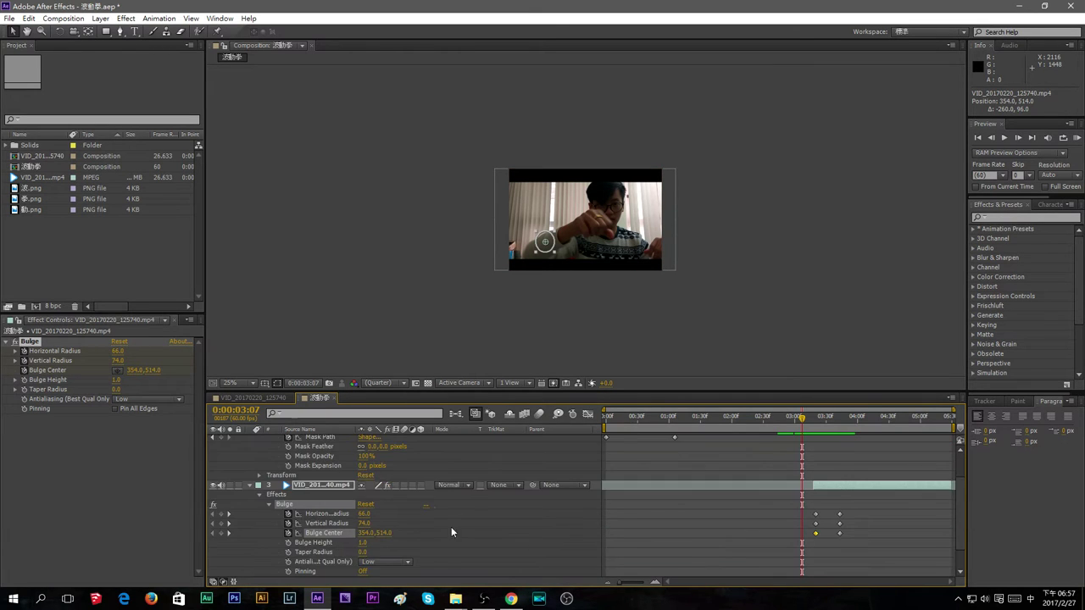
{"action": "scroll", "coordinate": [451, 526], "scroll_direction": "down", "scroll_amount": 3}
At 0:00:03:44, enlarge the bulge to radii of about 731 horizontally and 616 vertically
{"action": "left_click_drag", "start_coordinate": [802, 421], "coordinate": [841, 425]}
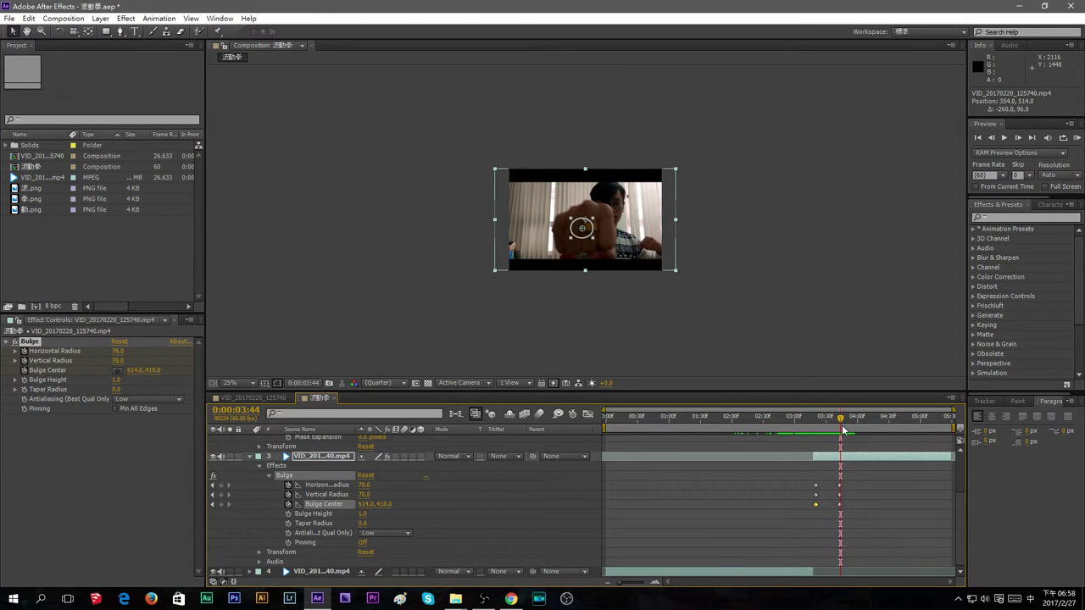
{"action": "left_click", "coordinate": [841, 485]}
{"action": "left_click", "coordinate": [840, 495]}
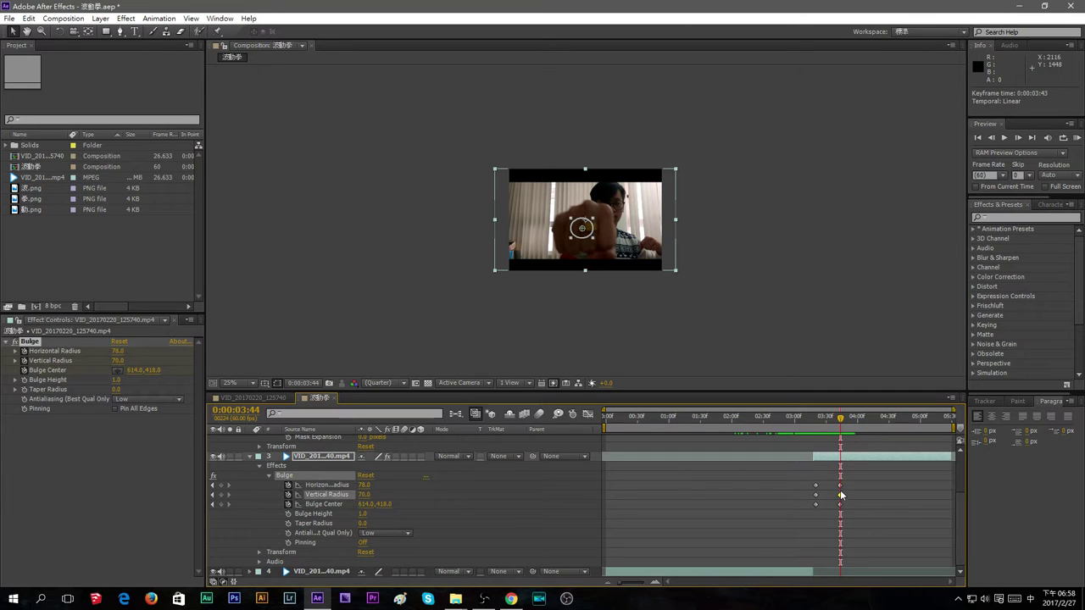
{"action": "left_click", "coordinate": [840, 486], "text": "ctrl"}
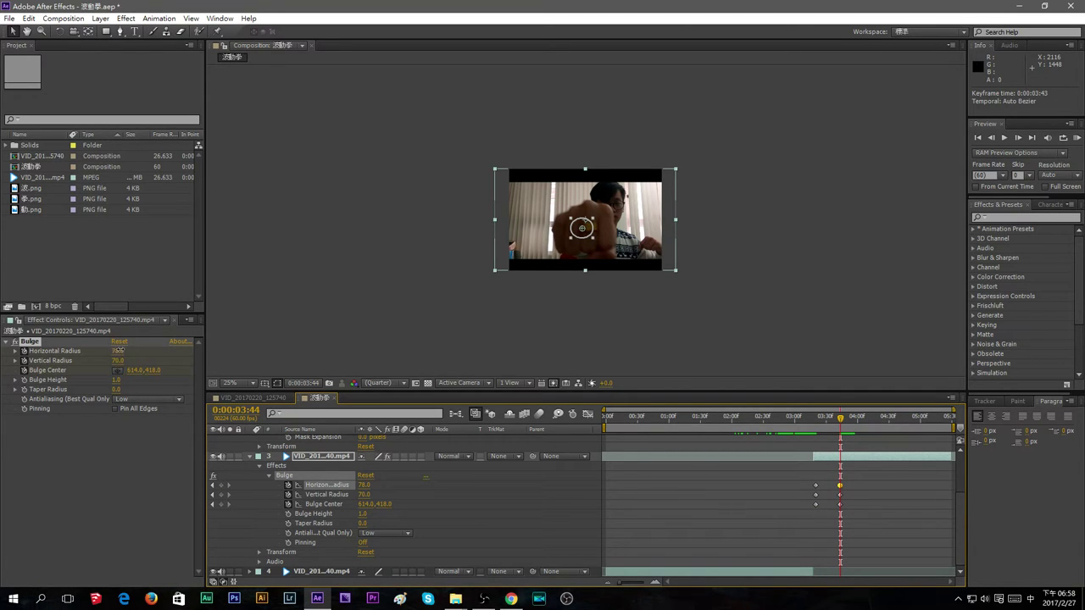
{"action": "left_click_drag", "start_coordinate": [119, 349], "coordinate": [34, 356]}
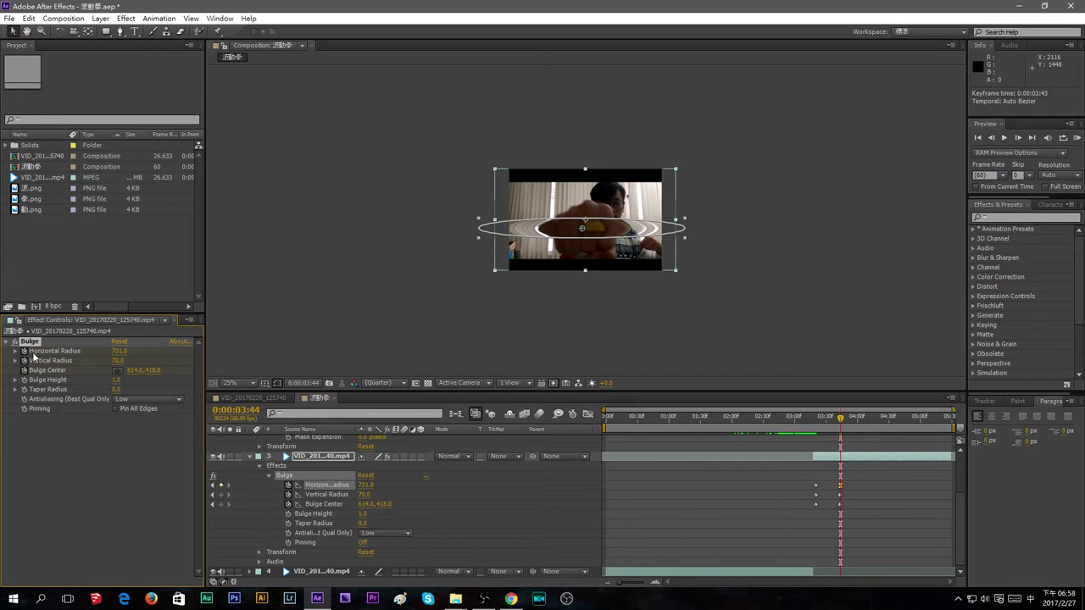
{"action": "left_click_drag", "start_coordinate": [119, 362], "coordinate": [200, 363]}
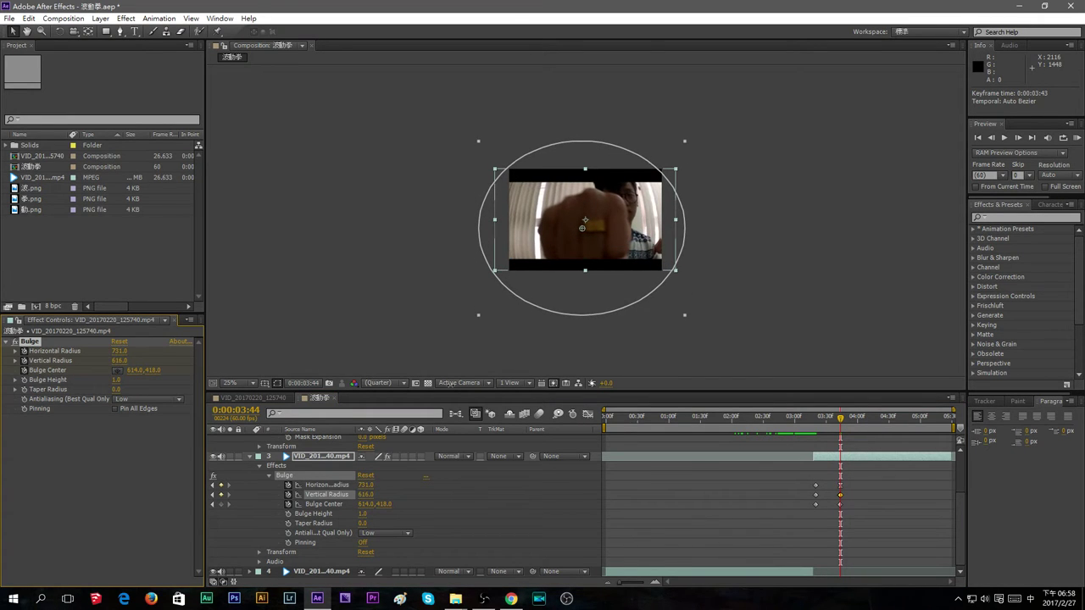
{"action": "left_click", "coordinate": [841, 506]}
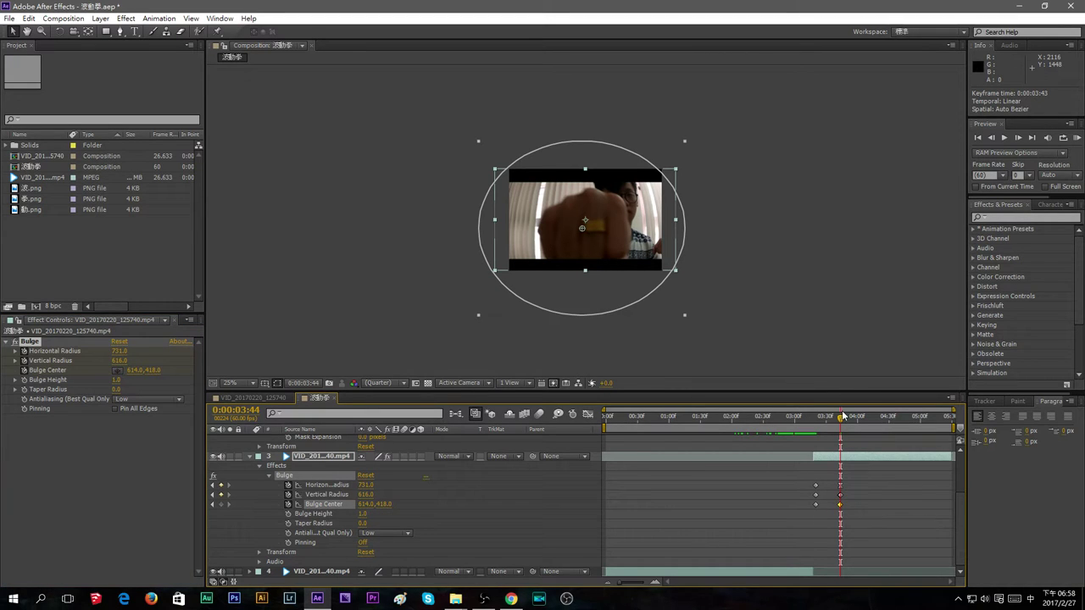
At 0:00:04:32, shrink the bulge to radii of about 58 horizontally and 51 vertically
{"action": "left_click_drag", "start_coordinate": [842, 421], "coordinate": [891, 417]}
{"action": "left_click_drag", "start_coordinate": [365, 484], "coordinate": [251, 487]}
{"action": "left_click", "coordinate": [356, 485]}
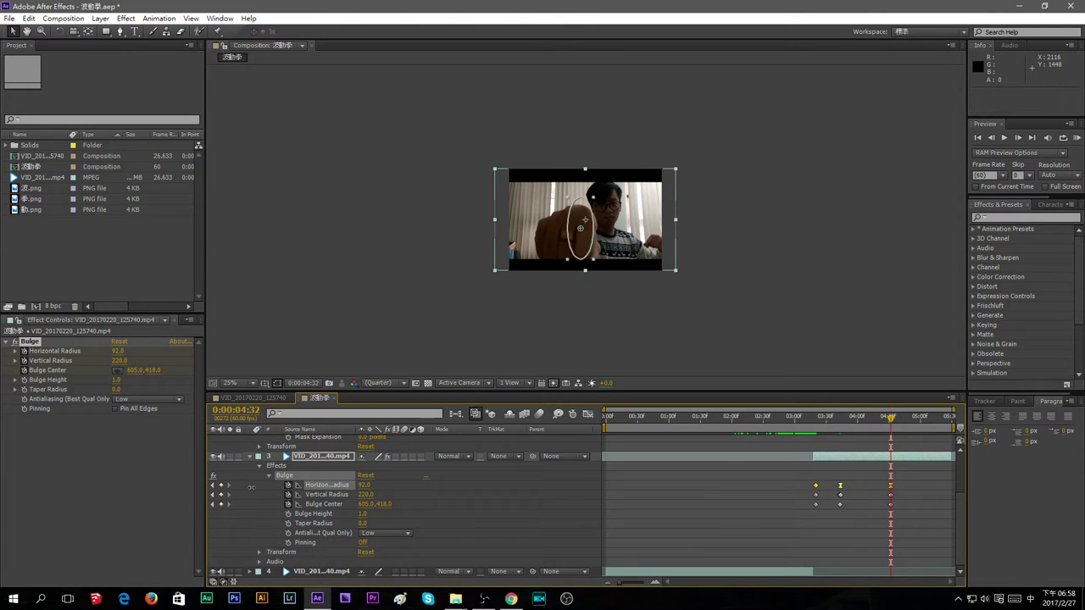
{"action": "left_click_drag", "start_coordinate": [364, 495], "coordinate": [309, 507]}
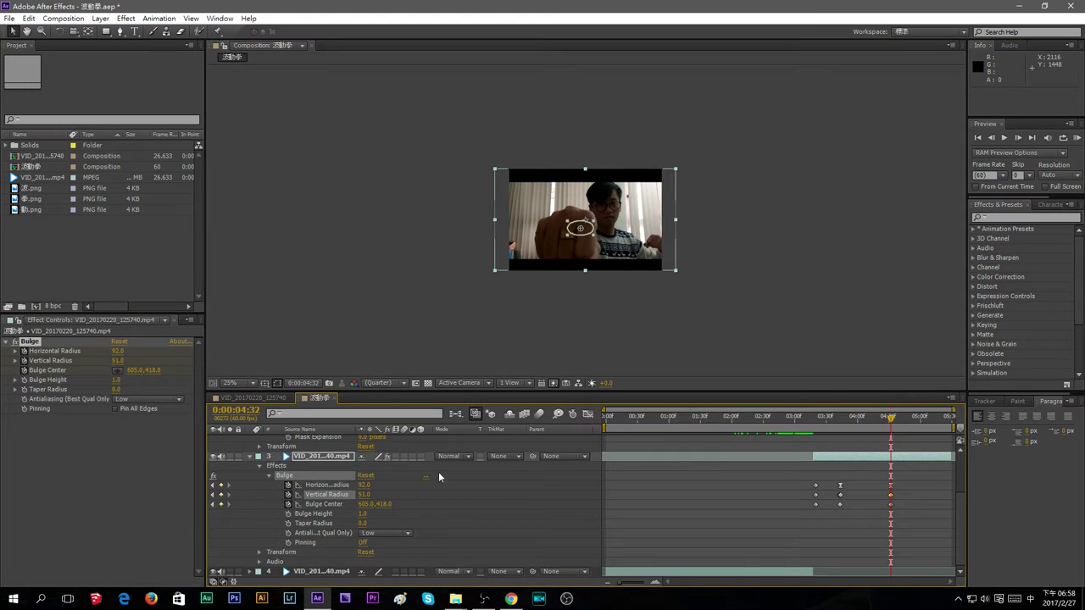
{"action": "left_click_drag", "start_coordinate": [371, 488], "coordinate": [354, 490]}
Delete all the Bulge Center keyframes and return to 0:00:03:20
{"action": "left_click_drag", "start_coordinate": [893, 424], "coordinate": [827, 427]}
{"action": "left_click", "coordinate": [816, 504]}
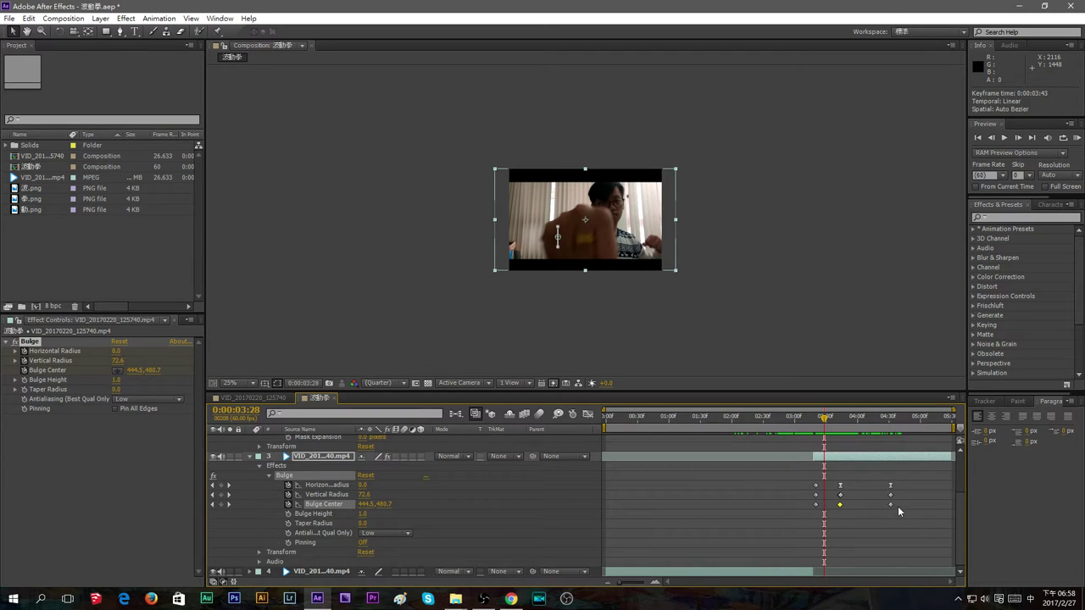
{"action": "left_click", "coordinate": [816, 505]}
{"action": "left_click_drag", "start_coordinate": [840, 506], "coordinate": [816, 506]}
{"action": "left_click", "coordinate": [890, 505]}
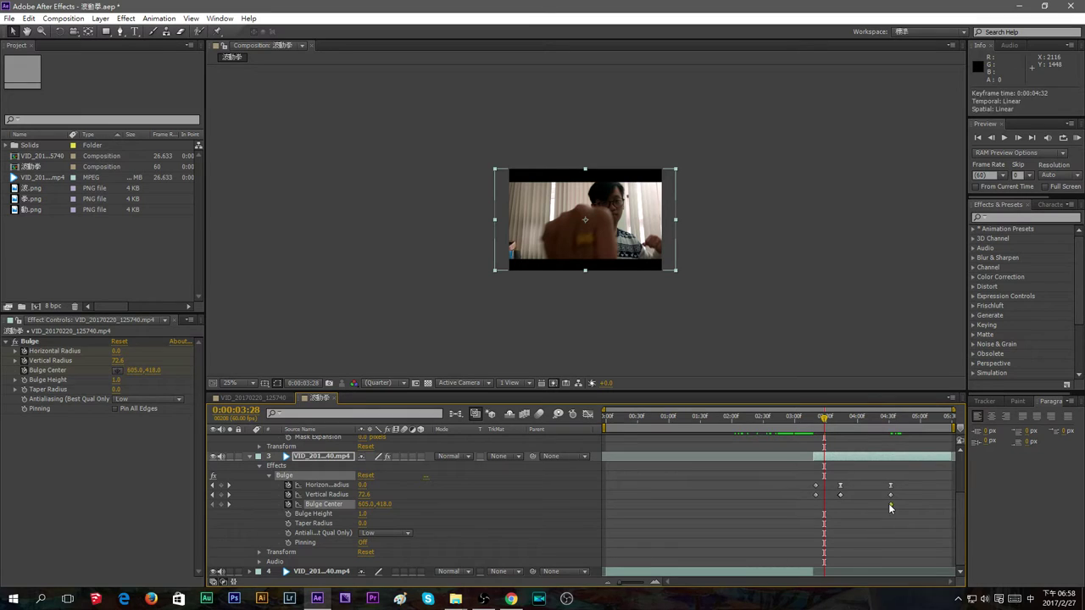
{"action": "left_click_drag", "start_coordinate": [890, 507], "coordinate": [816, 421]}
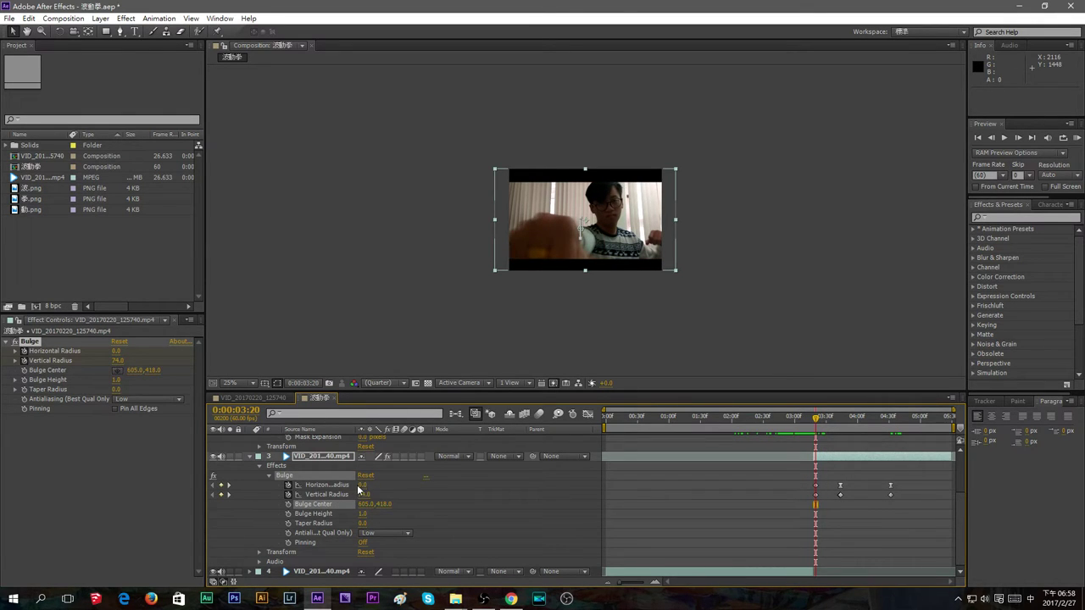
Delete the Horizontal Radius keyframe at 0:00:03:43 and raise the one at 0:00:03:20 to about 69
{"action": "left_click", "coordinate": [816, 487]}
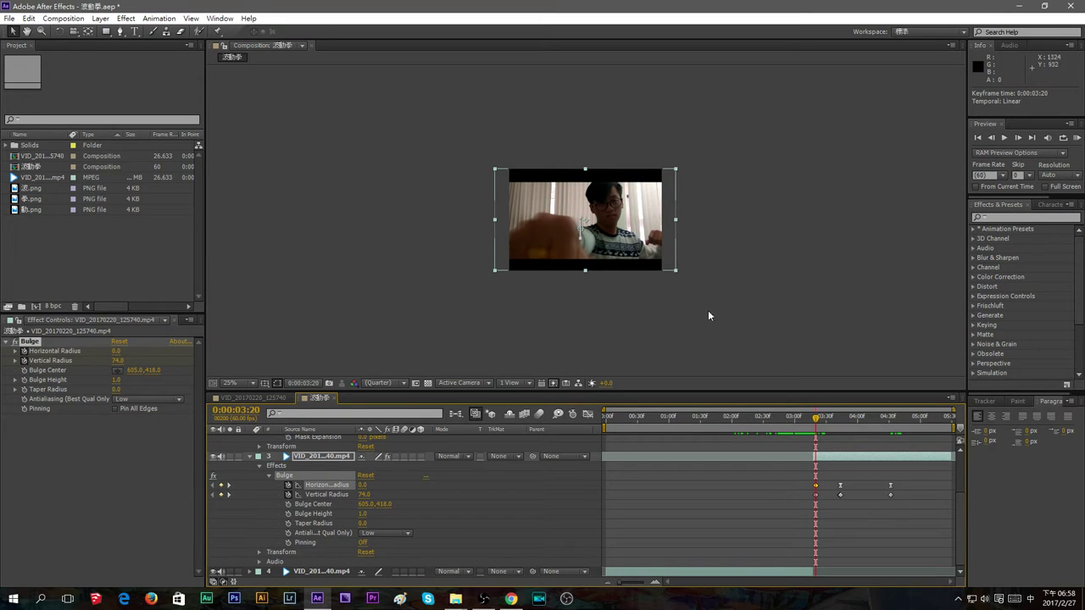
{"action": "mouse_move", "coordinate": [816, 421]}
{"action": "left_mouse_down"}
{"action": "mouse_move", "coordinate": [839, 422]}
{"action": "mouse_move", "coordinate": [816, 422]}
{"action": "left_mouse_up"}
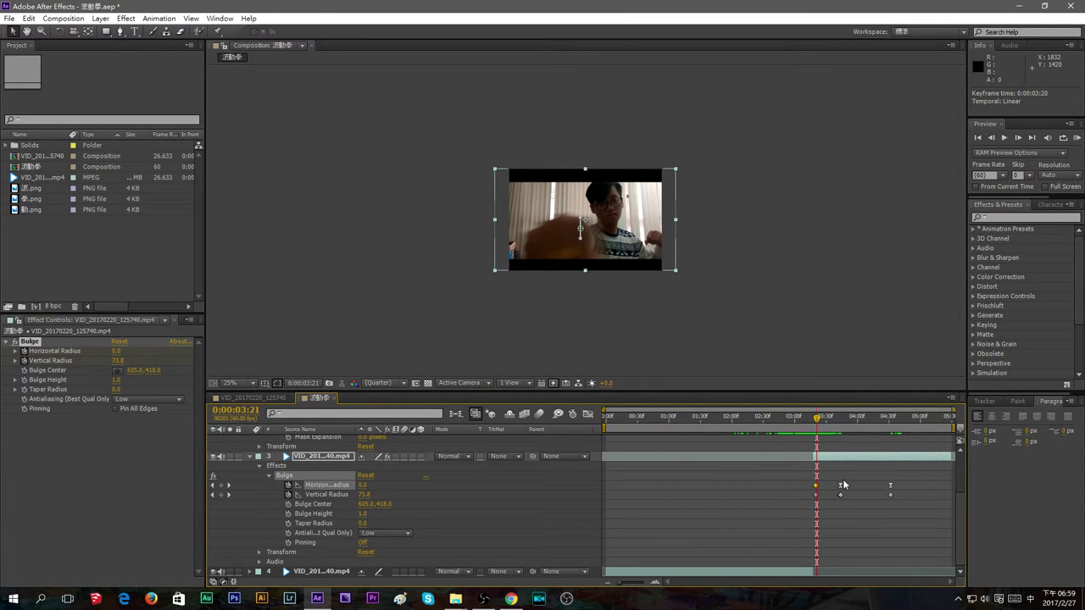
{"action": "left_click_drag", "start_coordinate": [840, 489], "coordinate": [835, 490]}
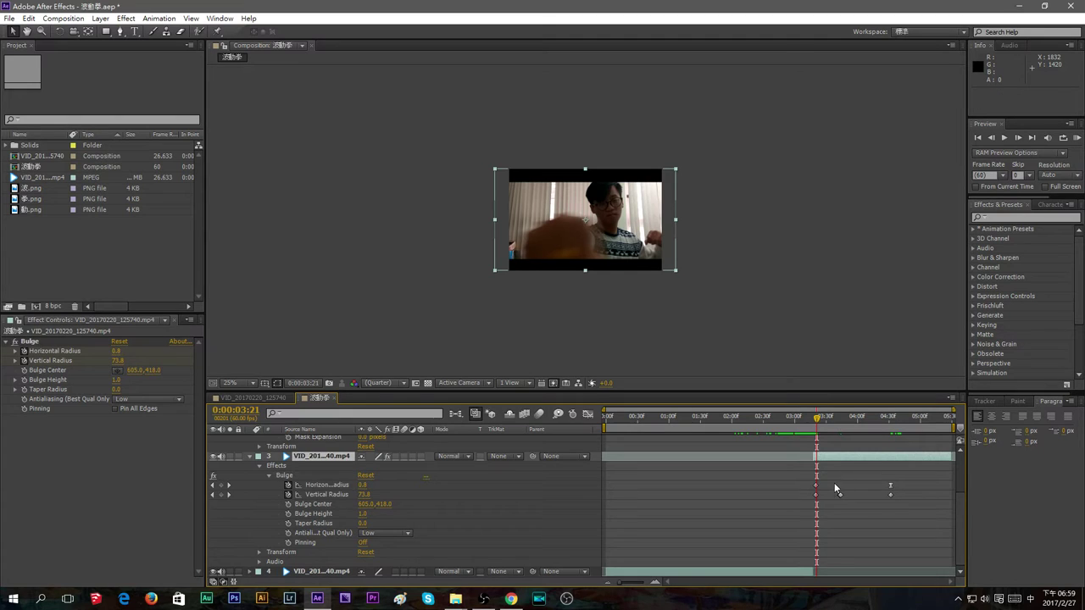
{"action": "mouse_move", "coordinate": [818, 420]}
{"action": "left_mouse_down"}
{"action": "mouse_move", "coordinate": [879, 430]}
{"action": "mouse_move", "coordinate": [815, 422]}
{"action": "left_mouse_up"}
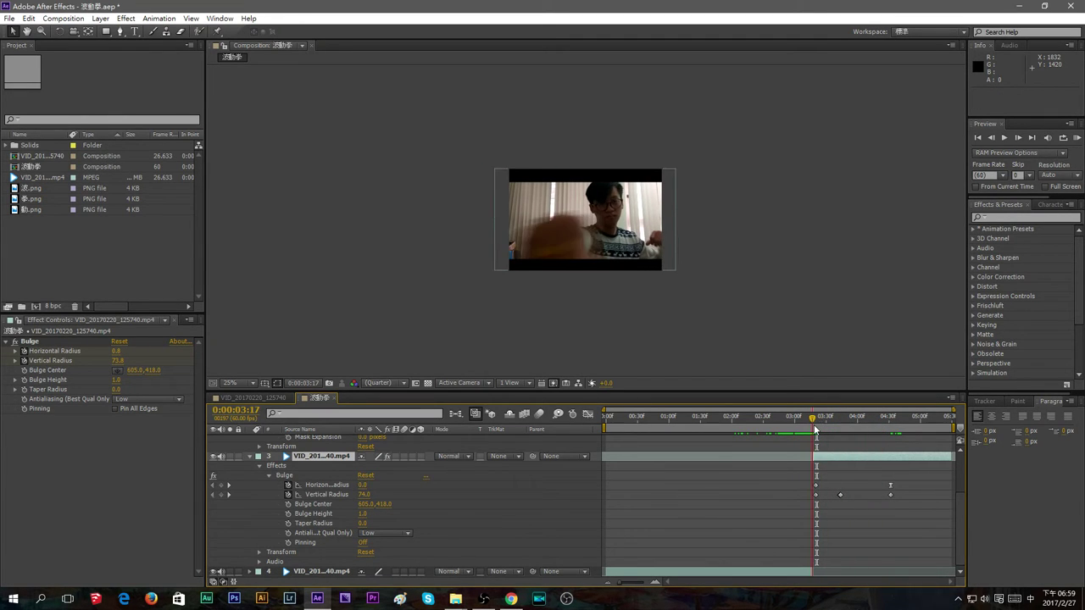
{"action": "left_click", "coordinate": [817, 488]}
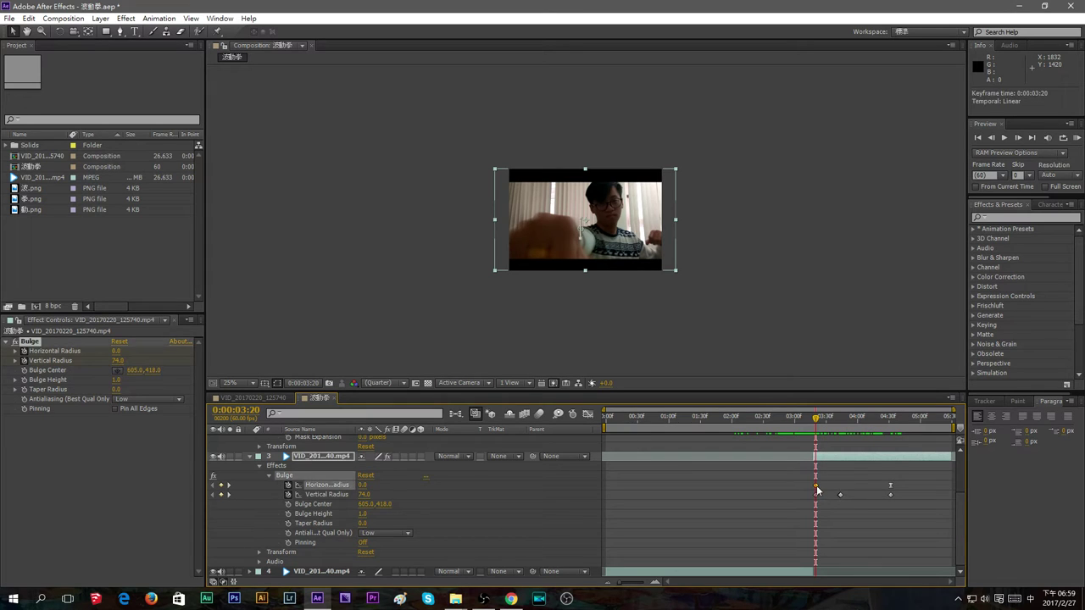
{"action": "left_click_drag", "start_coordinate": [362, 487], "coordinate": [403, 490]}
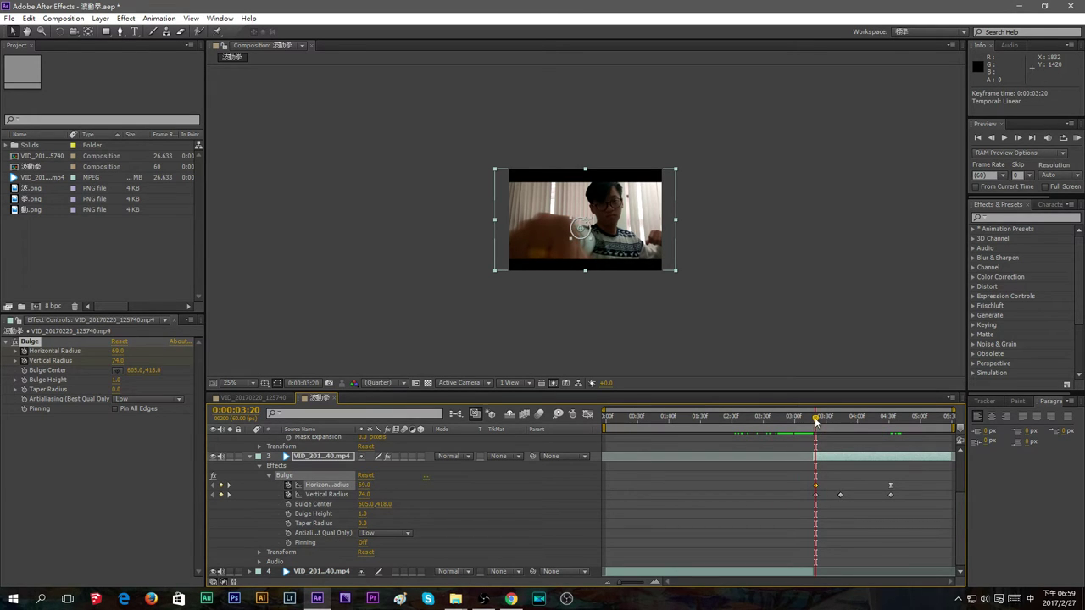
Try a larger Horizontal Radius at 0:00:03:44 and preview the punch segment
{"action": "left_click_drag", "start_coordinate": [816, 421], "coordinate": [841, 420]}
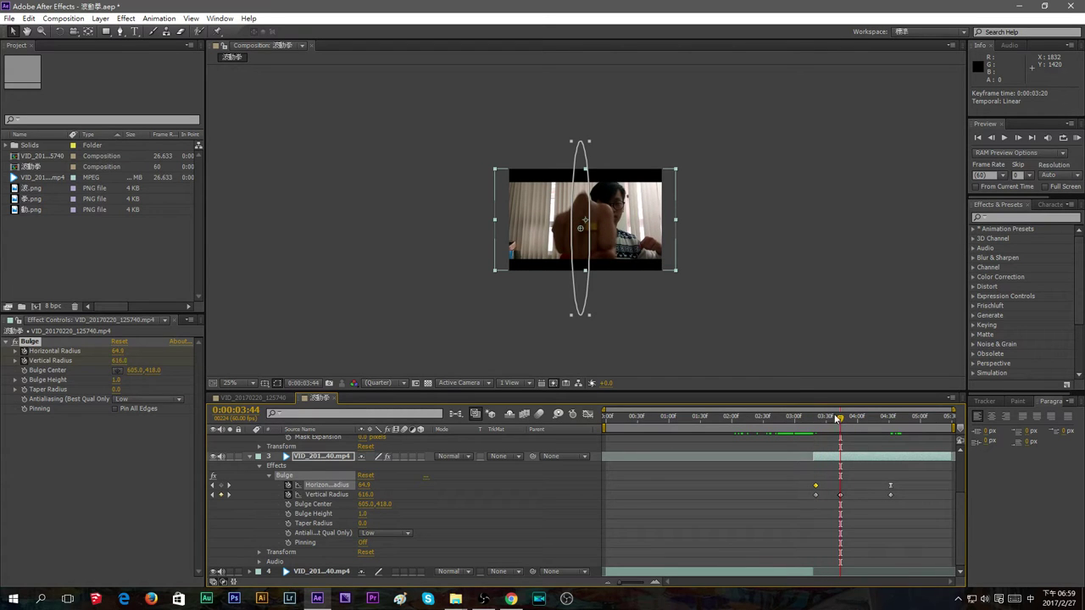
{"action": "left_click_drag", "start_coordinate": [365, 488], "coordinate": [787, 485]}
{"action": "left_click_drag", "start_coordinate": [841, 421], "coordinate": [814, 421]}
{"action": "left_click", "coordinate": [840, 496]}
{"action": "left_click", "coordinate": [820, 477]}
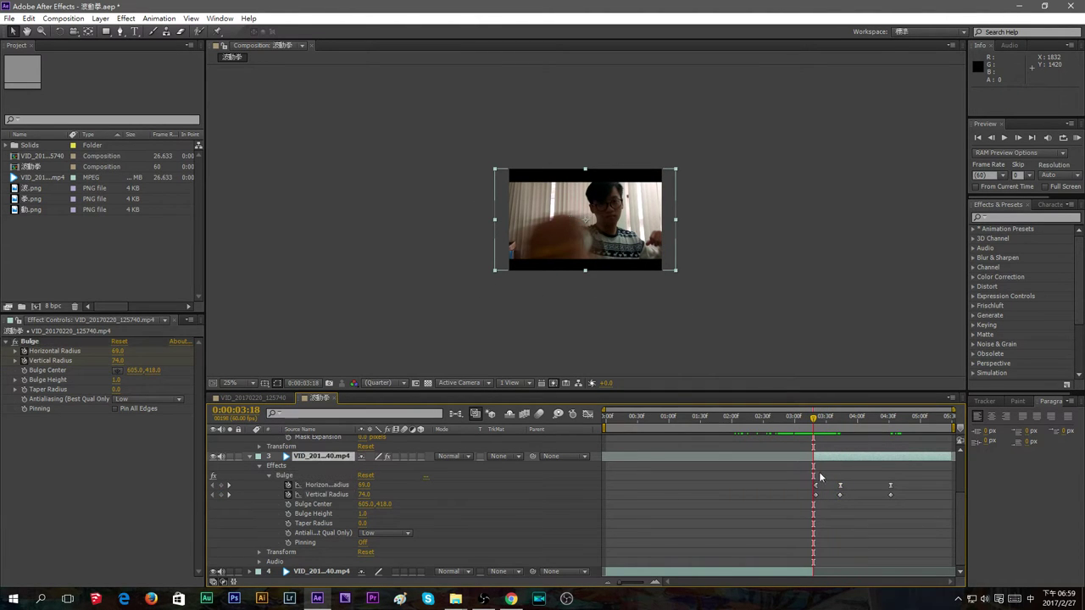
{"action": "left_click", "coordinate": [840, 496]}
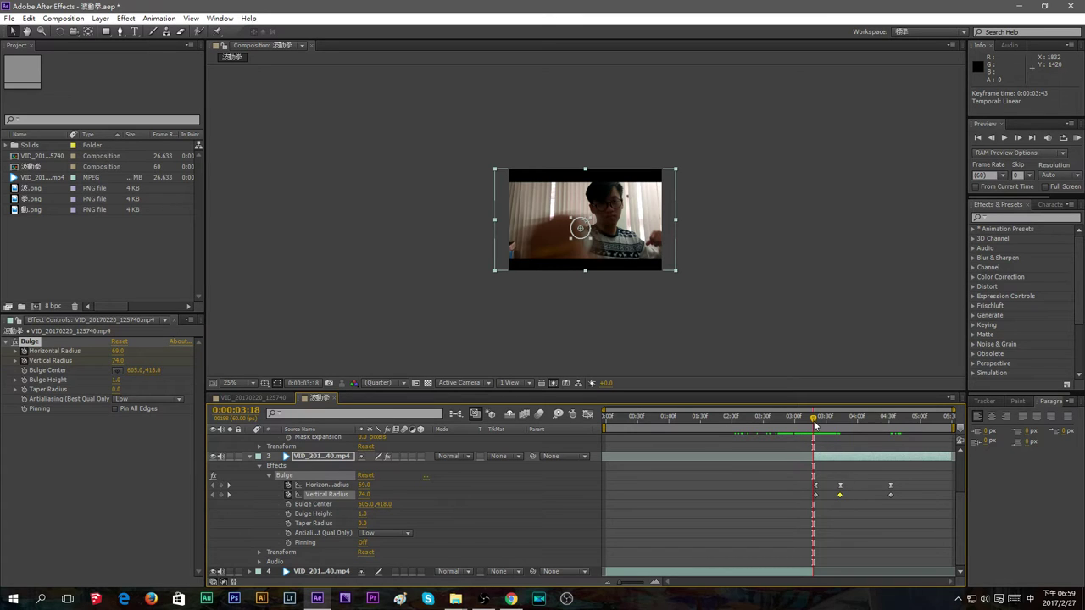
{"action": "key", "text": "space"}
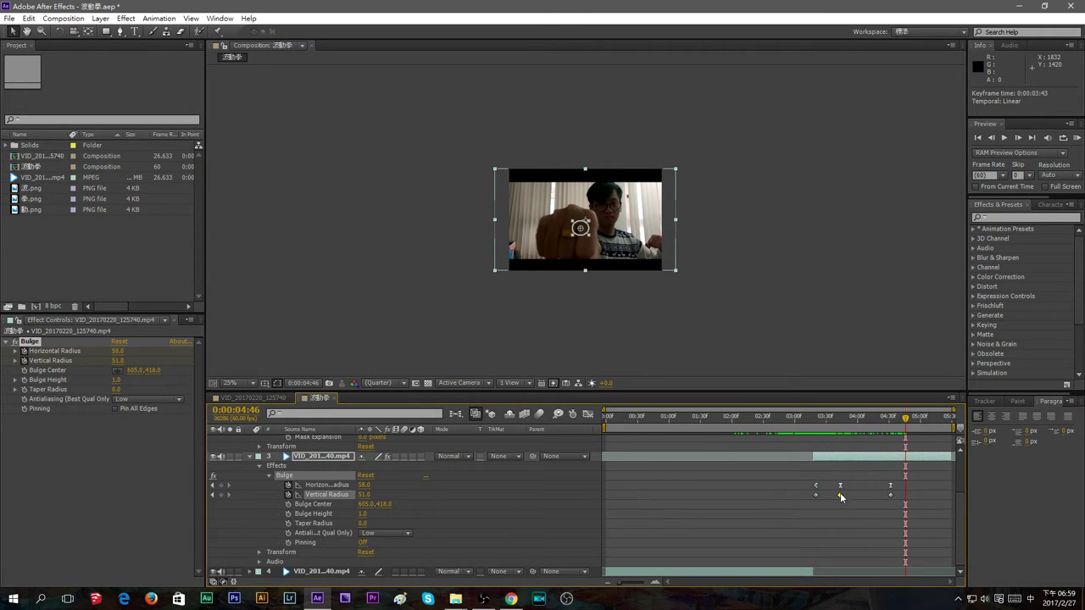
Delete the middle Horizontal Radius and Vertical Radius keyframes near 0:00:03:43
{"action": "left_click", "coordinate": [843, 491]}
{"action": "left_click", "coordinate": [829, 470]}
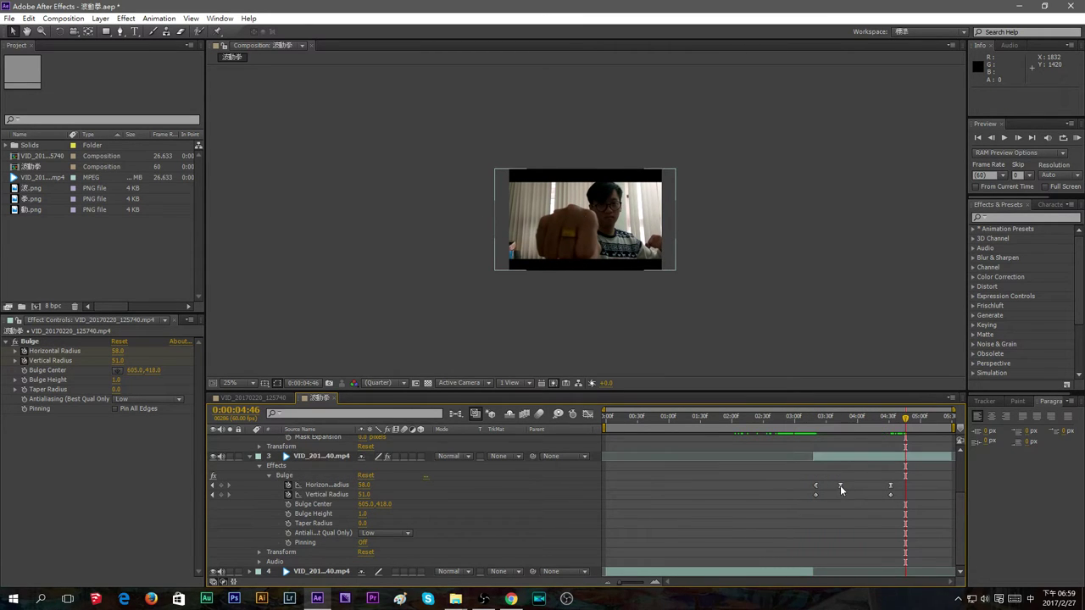
{"action": "left_click", "coordinate": [840, 485]}
At 0:00:03:51, enlarge the bulge to radii of about 830 horizontally and 585 vertically
{"action": "left_click_drag", "start_coordinate": [905, 418], "coordinate": [816, 428]}
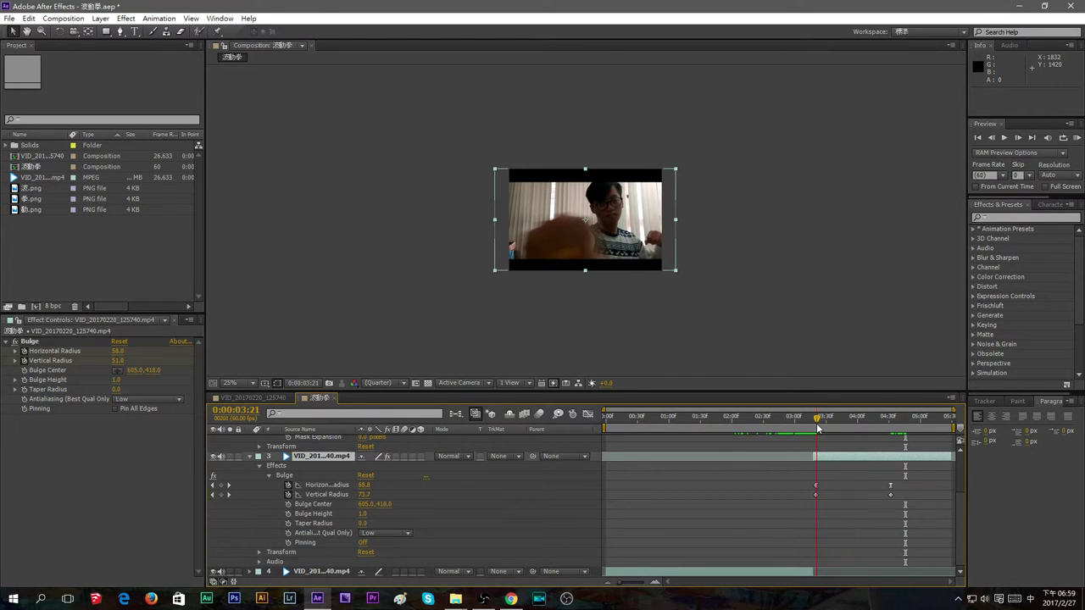
{"action": "left_click", "coordinate": [816, 487]}
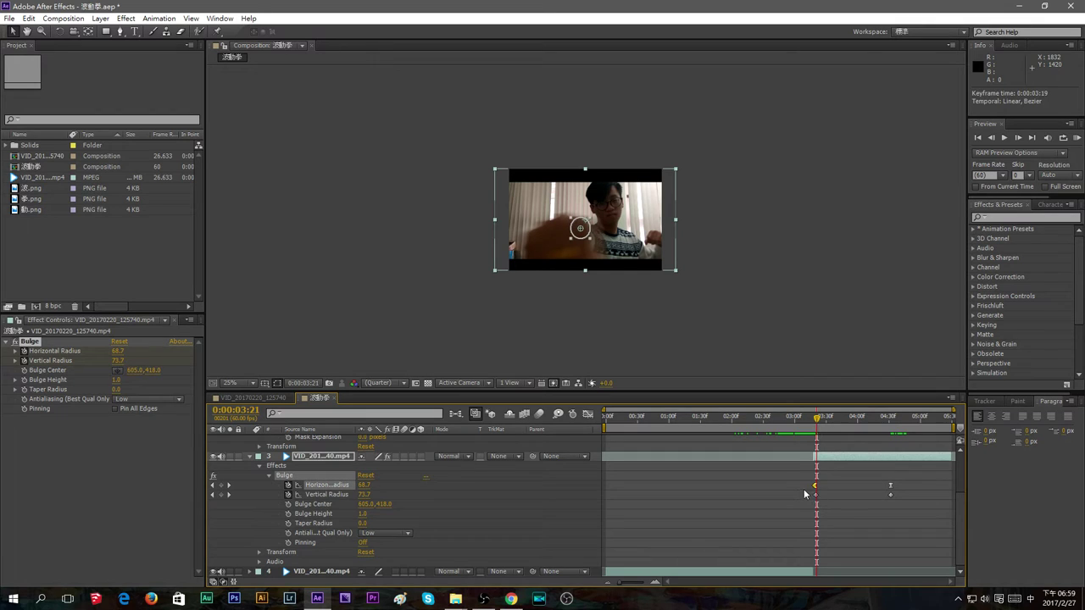
{"action": "left_click", "coordinate": [816, 496]}
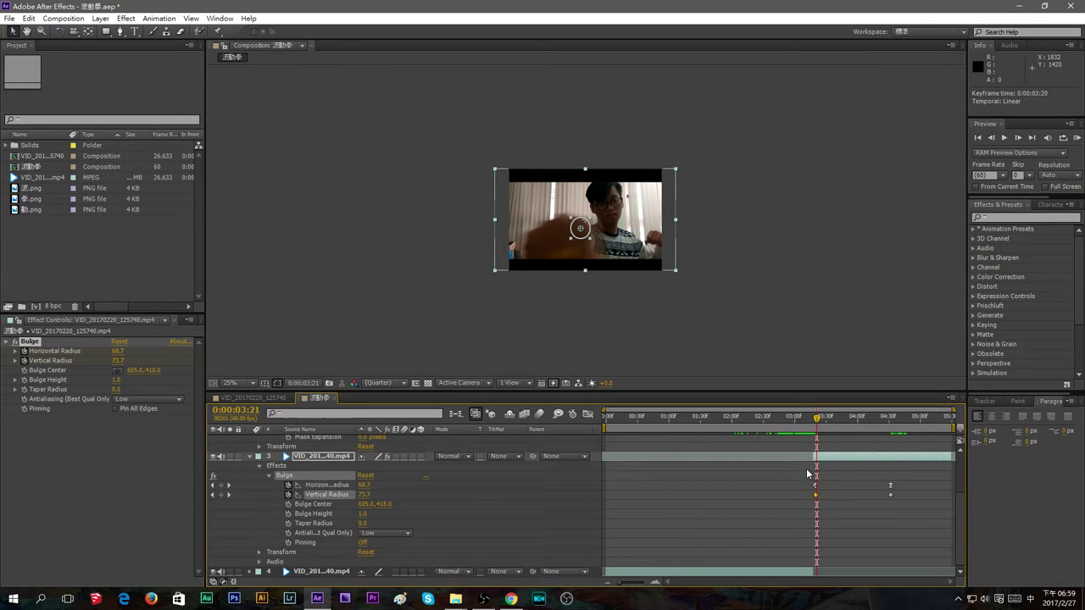
{"action": "left_click_drag", "start_coordinate": [818, 420], "coordinate": [850, 421]}
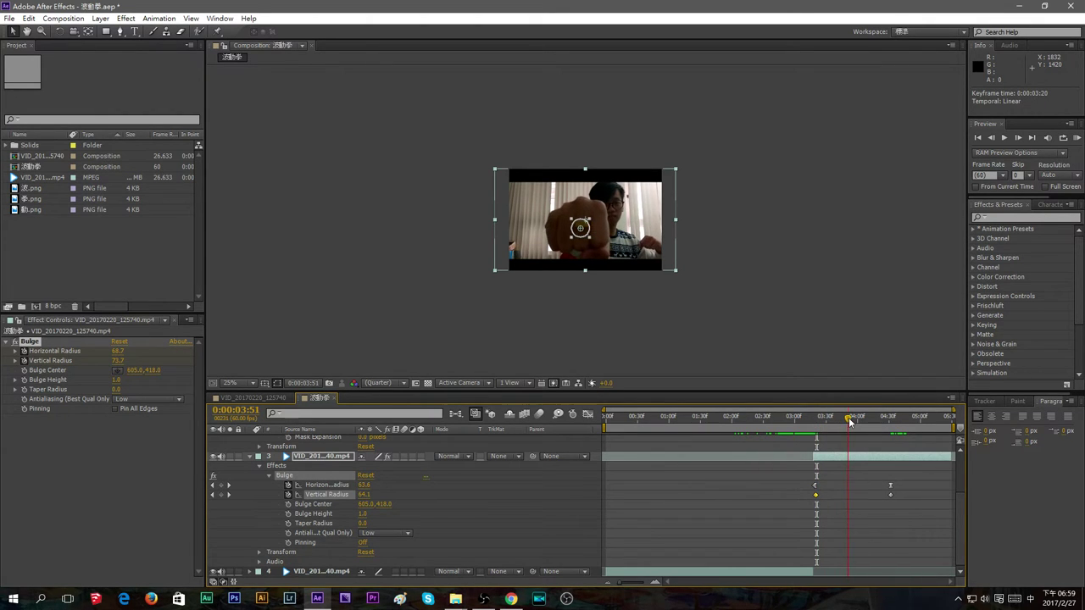
{"action": "left_click_drag", "start_coordinate": [363, 486], "coordinate": [426, 515]}
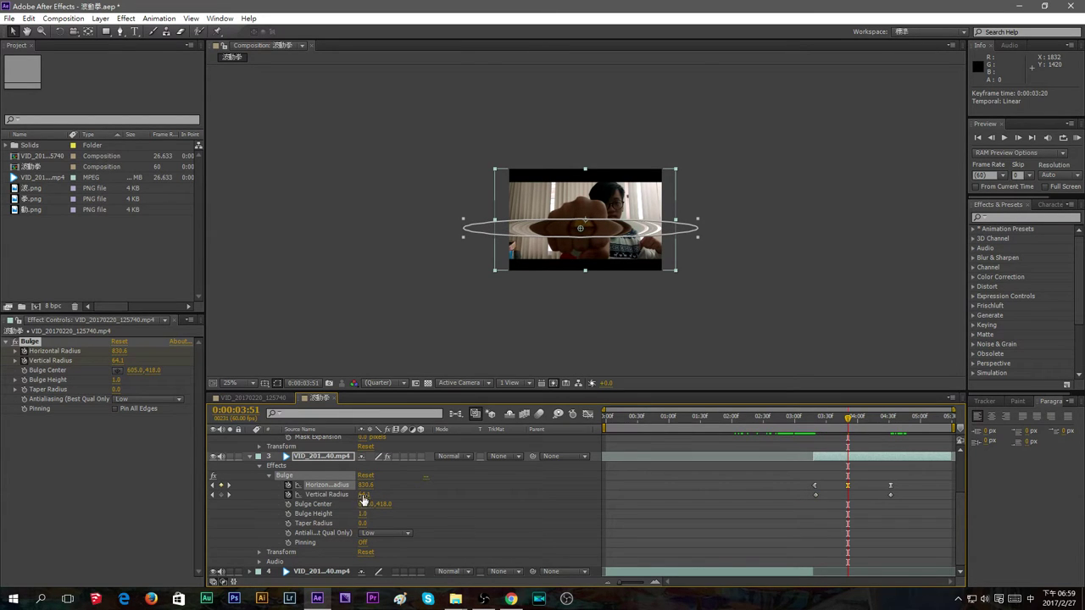
{"action": "left_click_drag", "start_coordinate": [363, 500], "coordinate": [671, 509]}
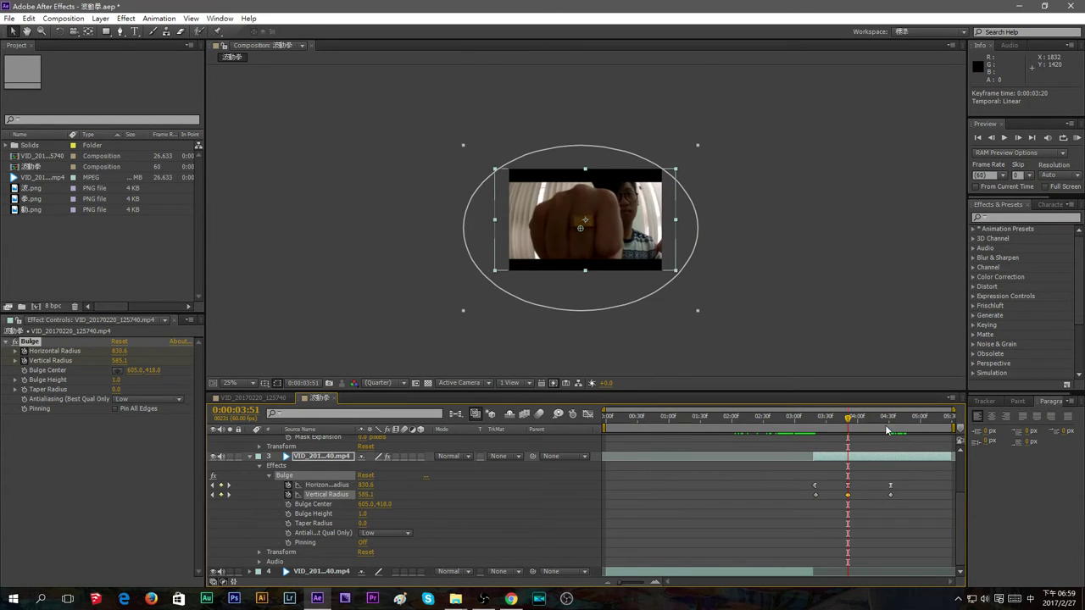
Play back the bulge animation and return the current time to the start of the composition
{"action": "left_click_drag", "start_coordinate": [851, 420], "coordinate": [806, 445]}
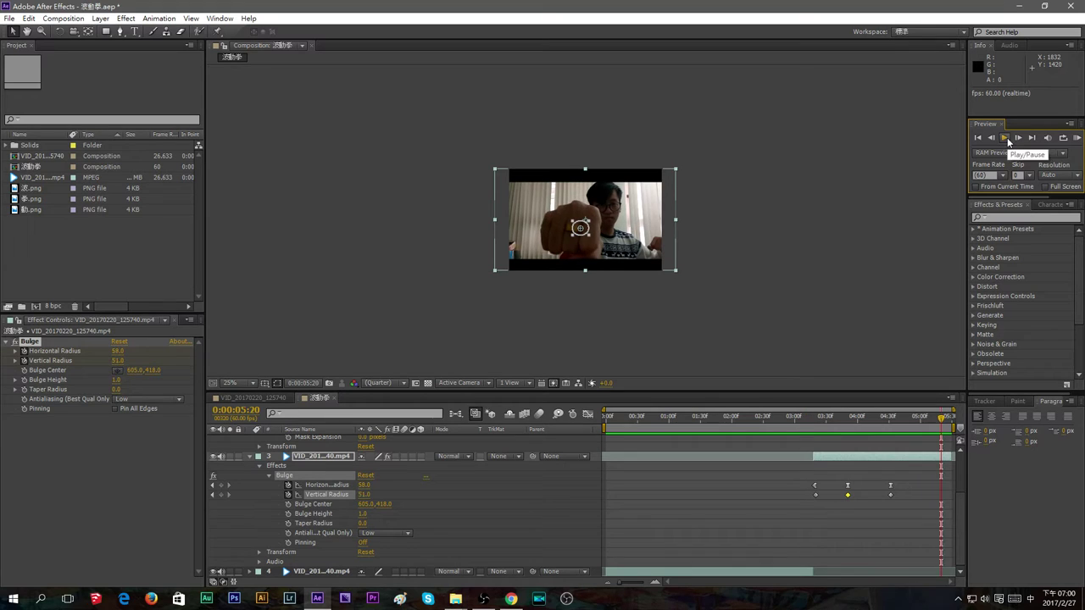
{"action": "left_click", "coordinate": [869, 418]}
{"action": "left_click_drag", "start_coordinate": [845, 422], "coordinate": [590, 417]}
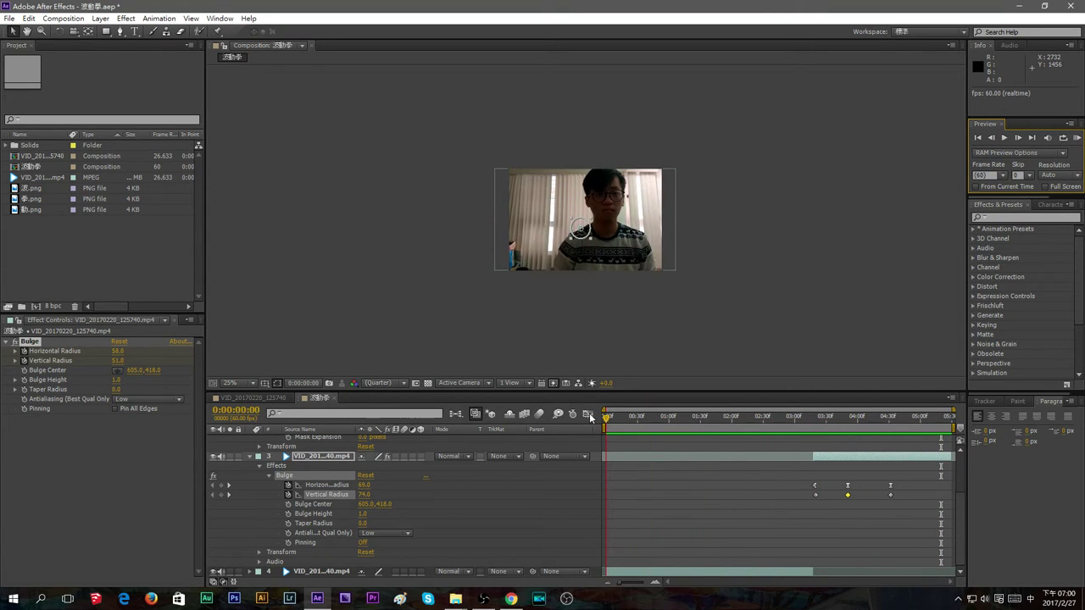
Collapse the expanded layer properties and select the 21:19 solid that covers the first video segment
{"action": "left_click", "coordinate": [143, 478]}
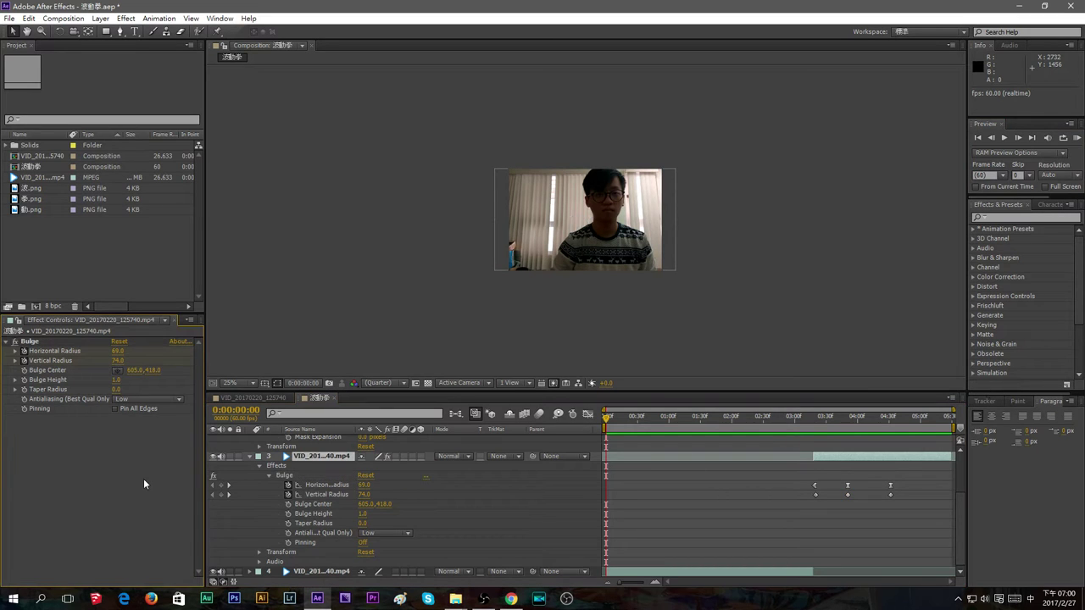
{"action": "scroll", "coordinate": [330, 522], "scroll_direction": "up", "scroll_amount": 3}
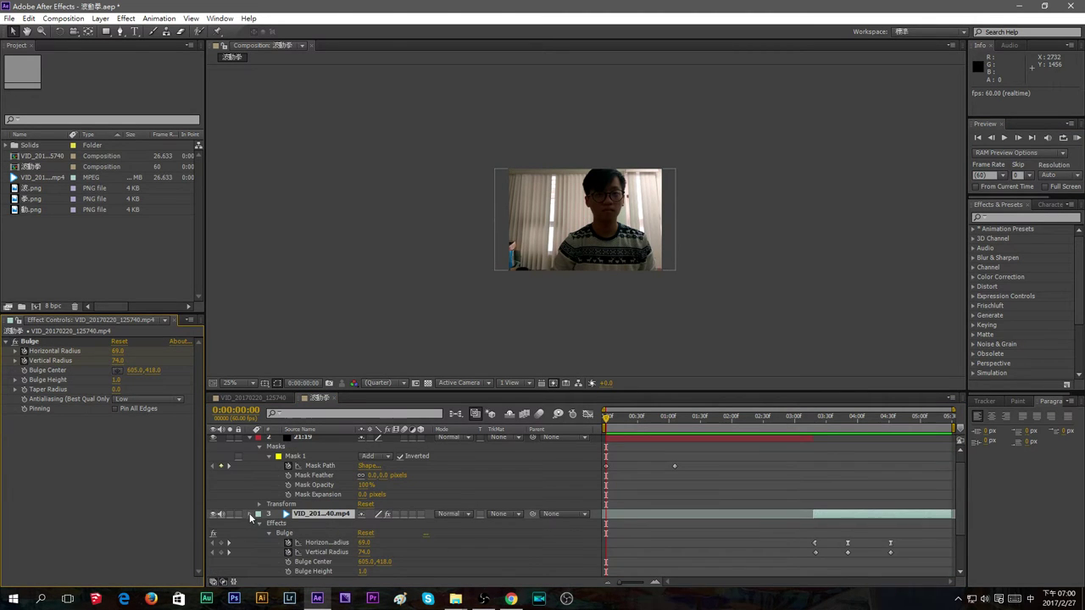
{"action": "left_click", "coordinate": [249, 514]}
{"action": "left_click", "coordinate": [248, 447]}
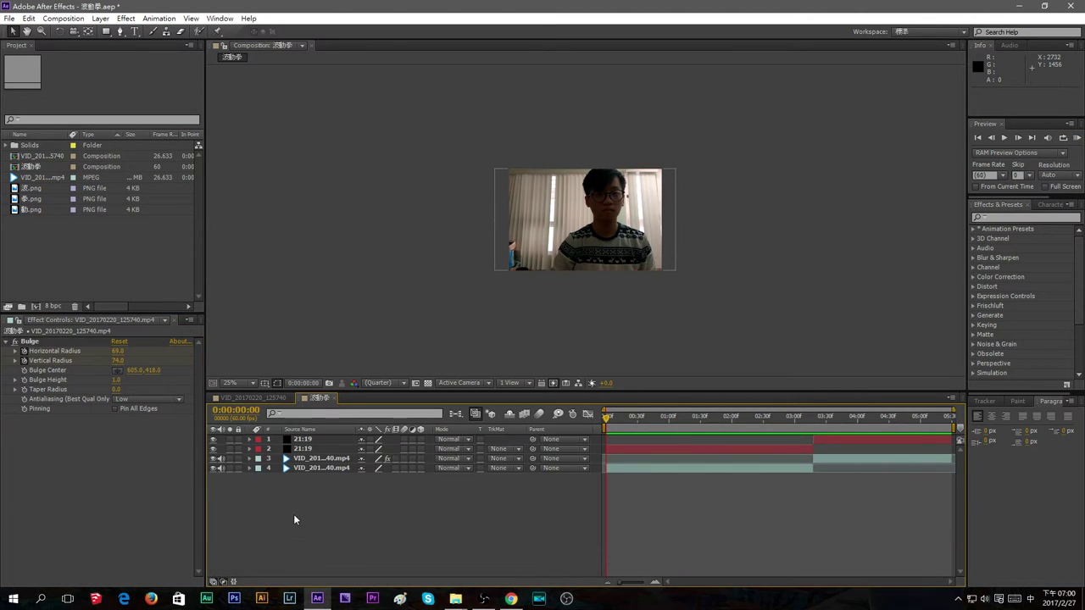
{"action": "left_click", "coordinate": [322, 449]}
{"action": "left_click", "coordinate": [323, 440]}
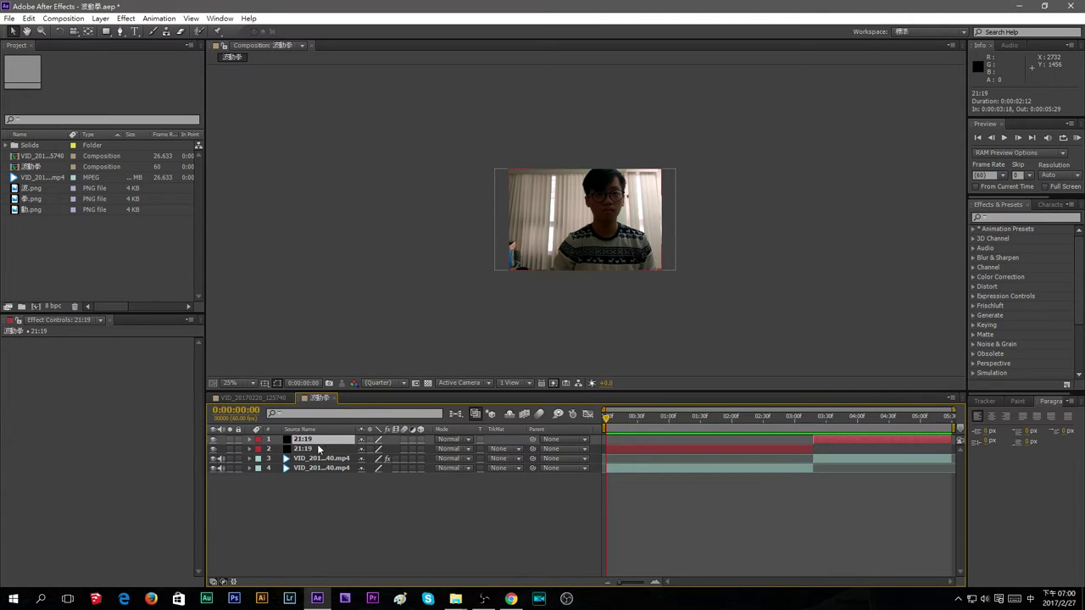
{"action": "left_click", "coordinate": [318, 449]}
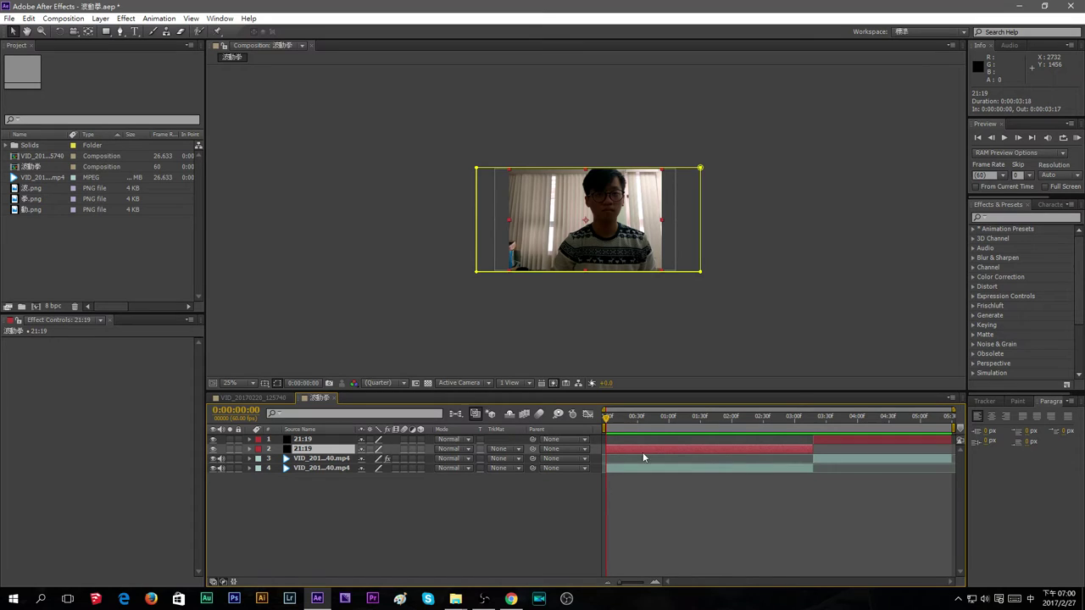
{"action": "left_click_drag", "start_coordinate": [606, 420], "coordinate": [558, 412]}
{"action": "left_click", "coordinate": [346, 500]}
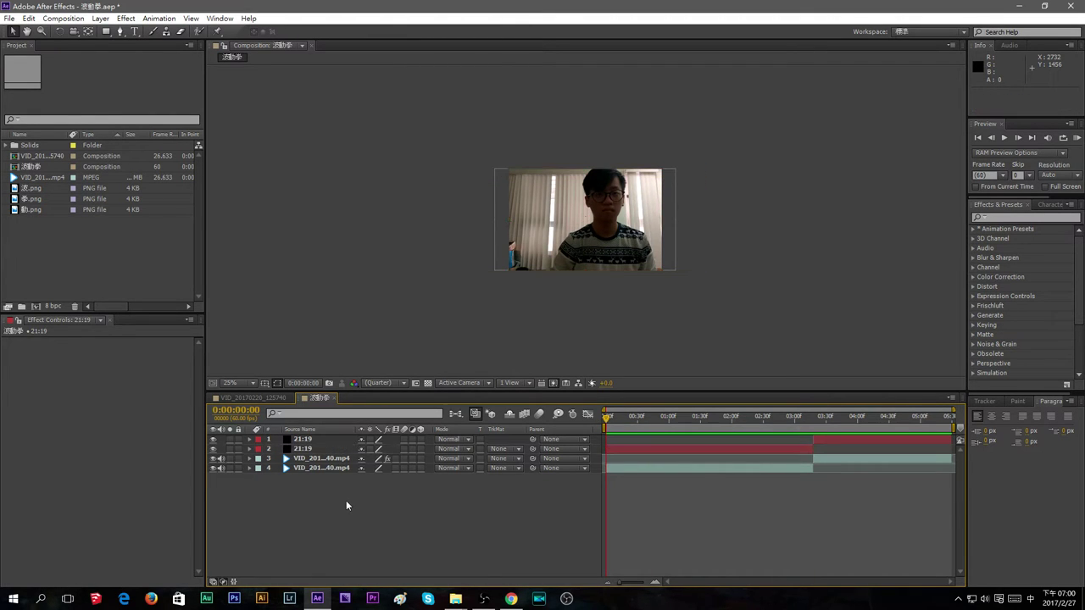
{"action": "right_click", "coordinate": [344, 498]}
{"action": "mouse_move", "coordinate": [430, 383]}
{"action": "left_click", "coordinate": [345, 531]}
Add 波.png, 動.png and 拳.png to the composition and stack them in that order between the solids and the video layers
{"action": "left_click", "coordinate": [65, 238]}
{"action": "left_click_drag", "start_coordinate": [39, 206], "coordinate": [254, 487]}
{"action": "left_click_drag", "start_coordinate": [60, 212], "coordinate": [238, 471]}
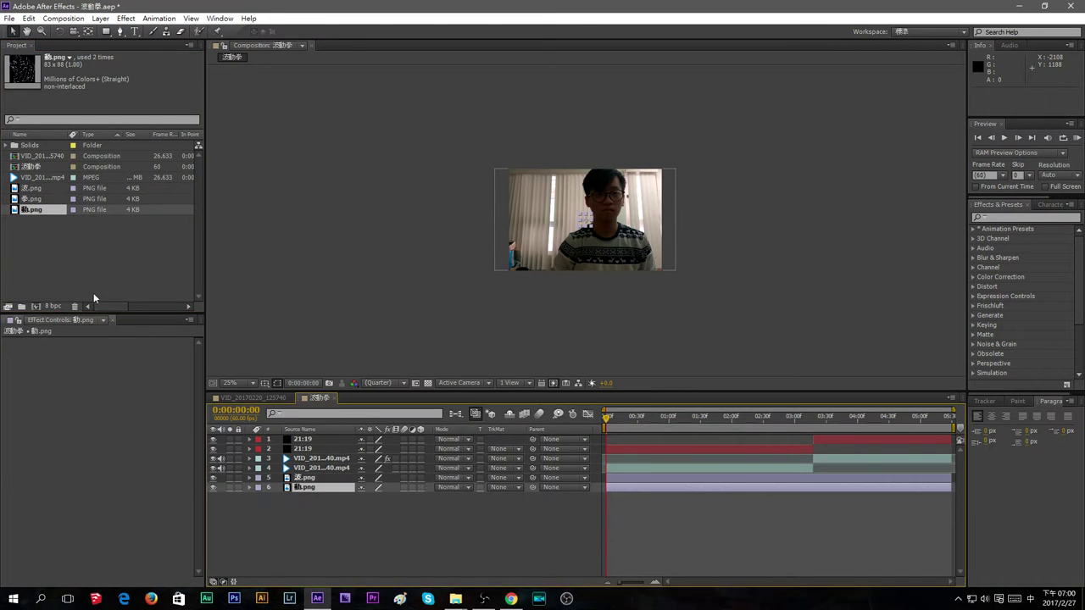
{"action": "left_click_drag", "start_coordinate": [41, 200], "coordinate": [303, 466]}
{"action": "left_click_drag", "start_coordinate": [300, 519], "coordinate": [306, 455]}
{"action": "left_click", "coordinate": [338, 552]}
{"action": "left_click_drag", "start_coordinate": [222, 489], "coordinate": [222, 498]}
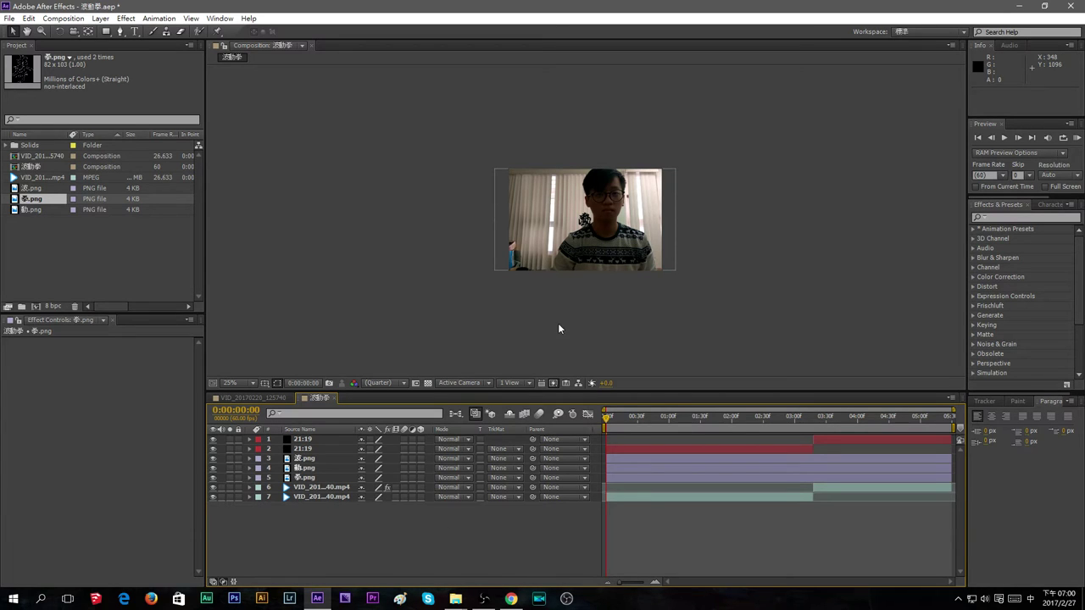
Set the 波.png layer's Position to 179, 253 and fit the composition in the viewer
{"action": "left_click", "coordinate": [304, 459]}
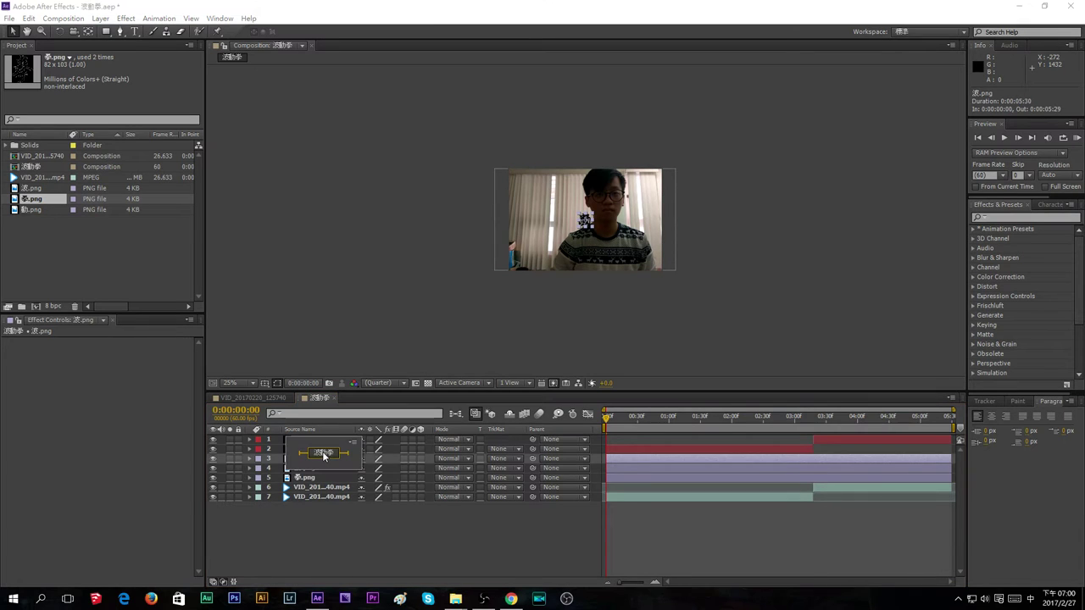
{"action": "left_click", "coordinate": [324, 459]}
{"action": "key", "text": "p"}
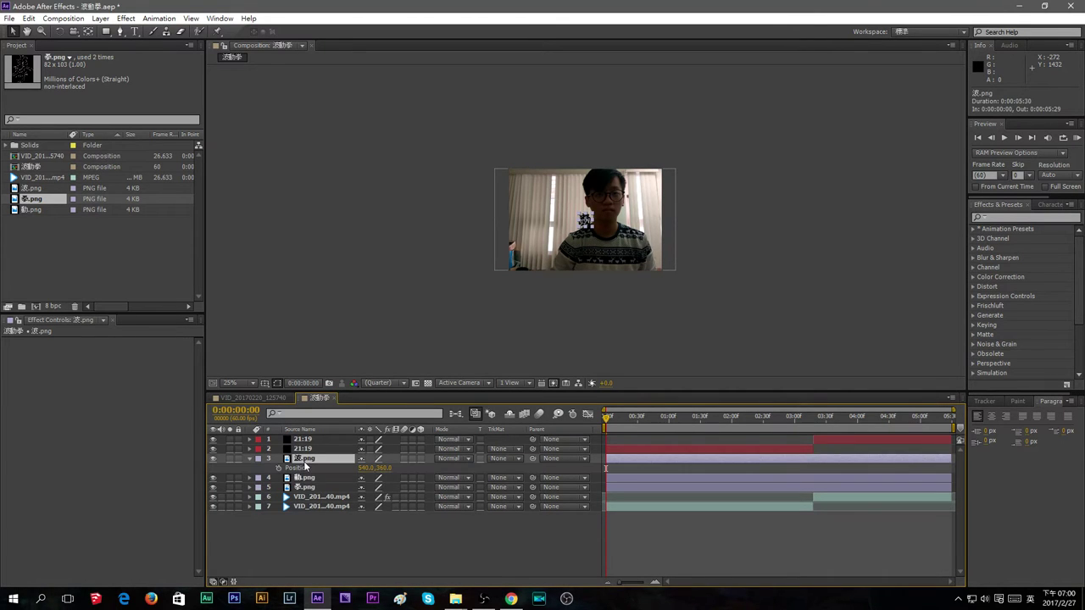
{"action": "left_click_drag", "start_coordinate": [380, 468], "coordinate": [164, 465]}
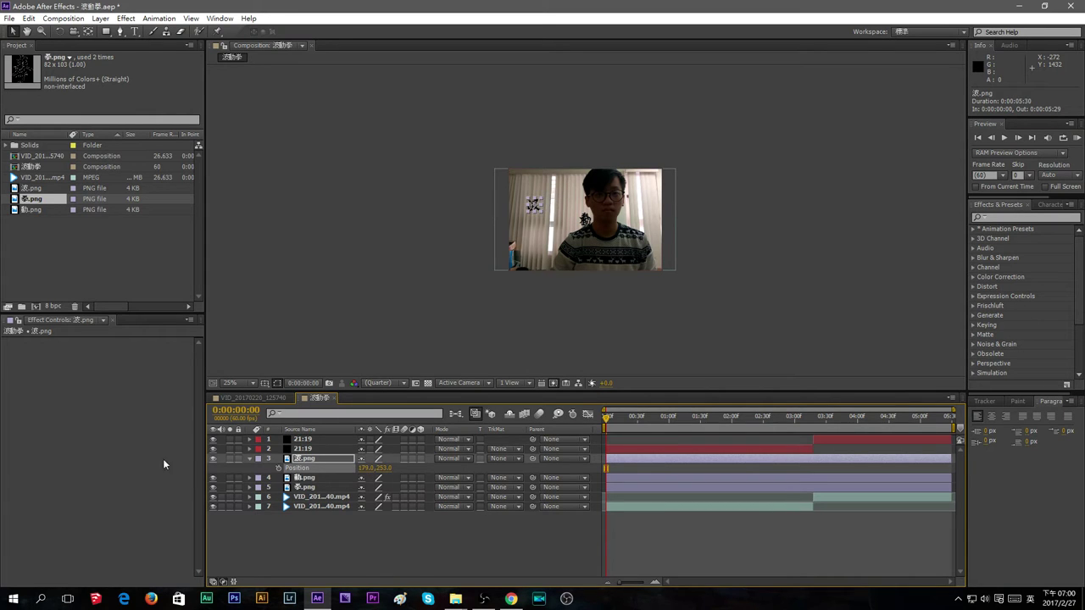
{"action": "left_click", "coordinate": [250, 383]}
{"action": "left_click", "coordinate": [258, 179]}
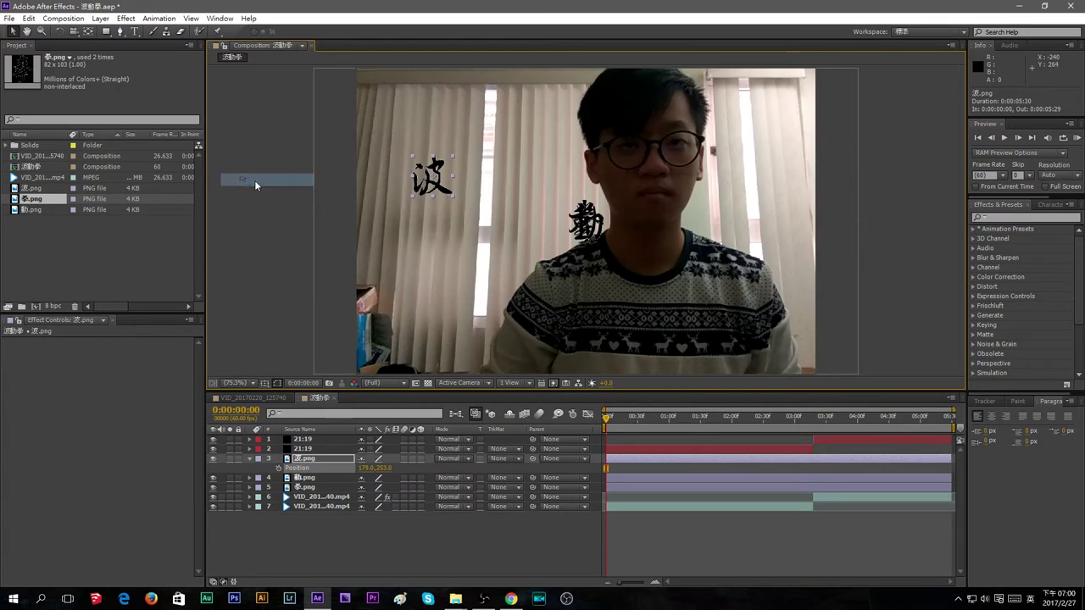
Set the 動.png layer's Position to 378, 253 so it lines up level with 波
{"action": "left_click", "coordinate": [299, 478]}
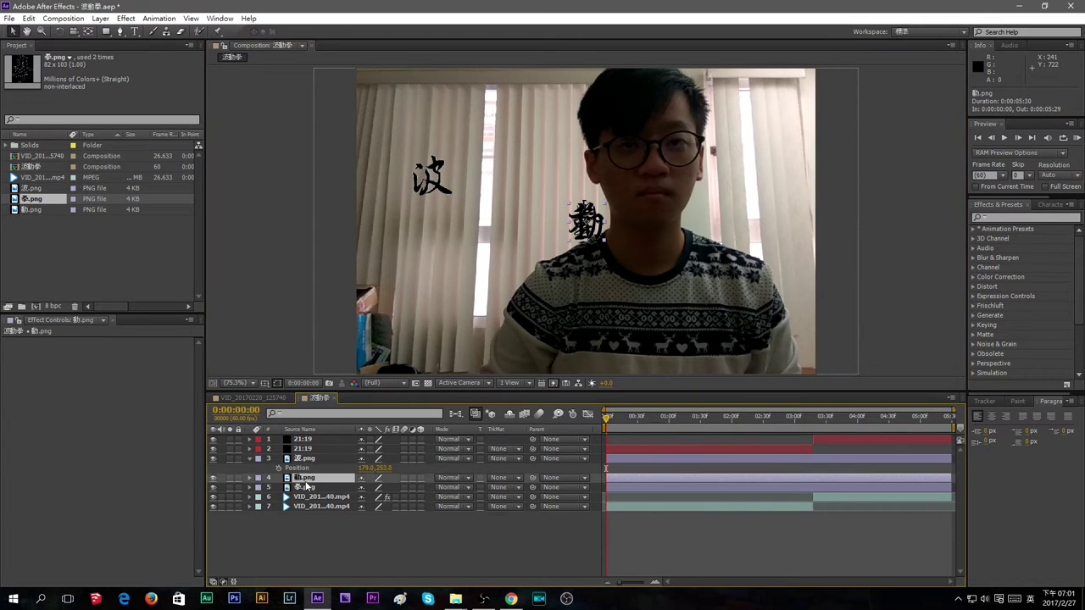
{"action": "key", "text": "p"}
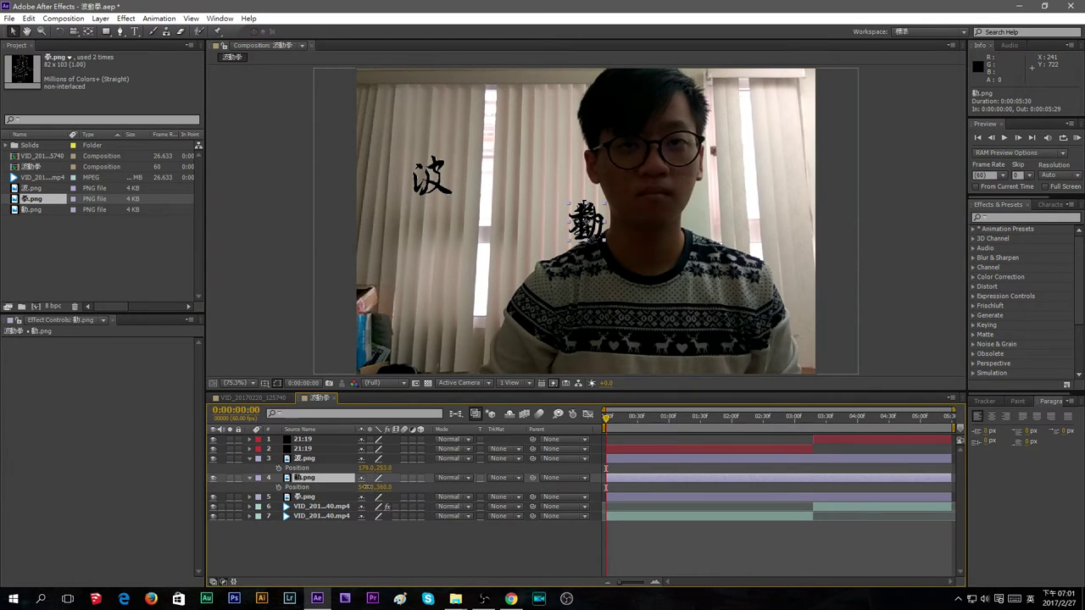
{"action": "left_click_drag", "start_coordinate": [366, 488], "coordinate": [269, 488]}
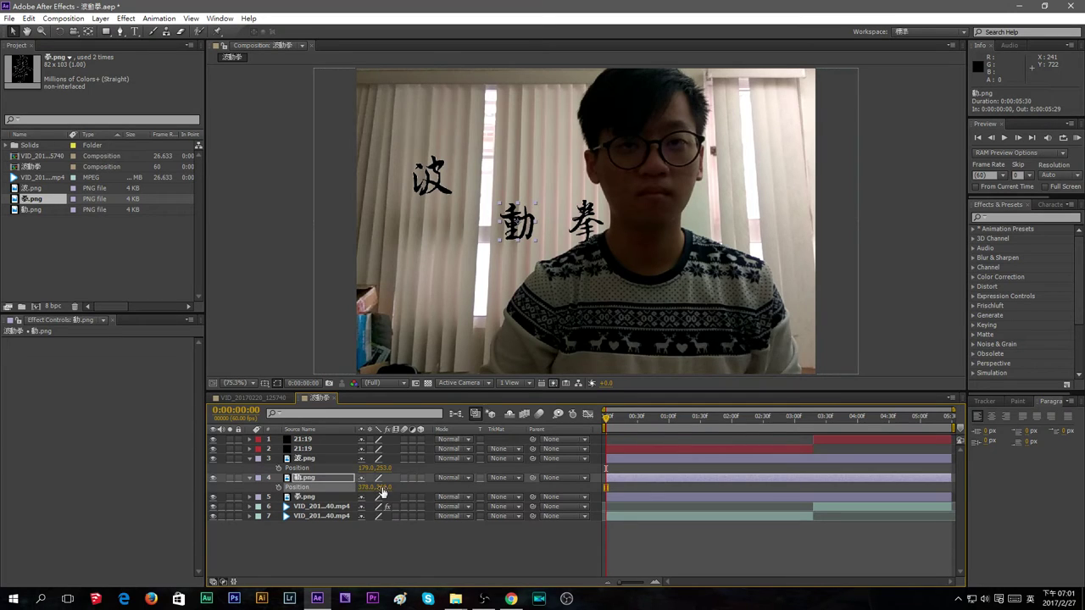
{"action": "left_click_drag", "start_coordinate": [382, 487], "coordinate": [319, 490]}
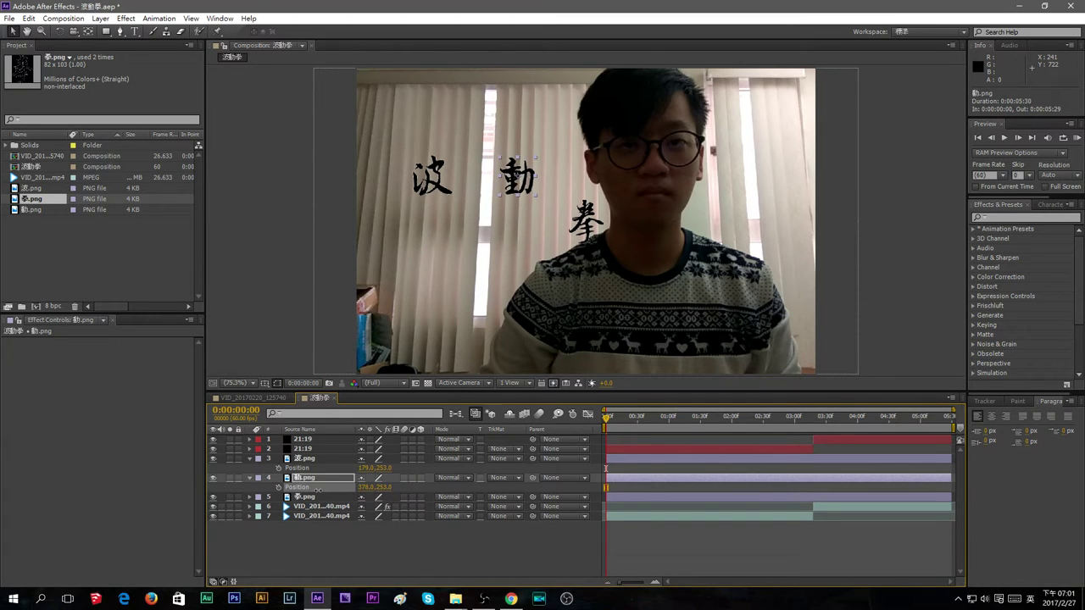
Shift 波.png to Position 97, 253 and 動.png to 230, 253
{"action": "left_click_drag", "start_coordinate": [373, 469], "coordinate": [305, 469]}
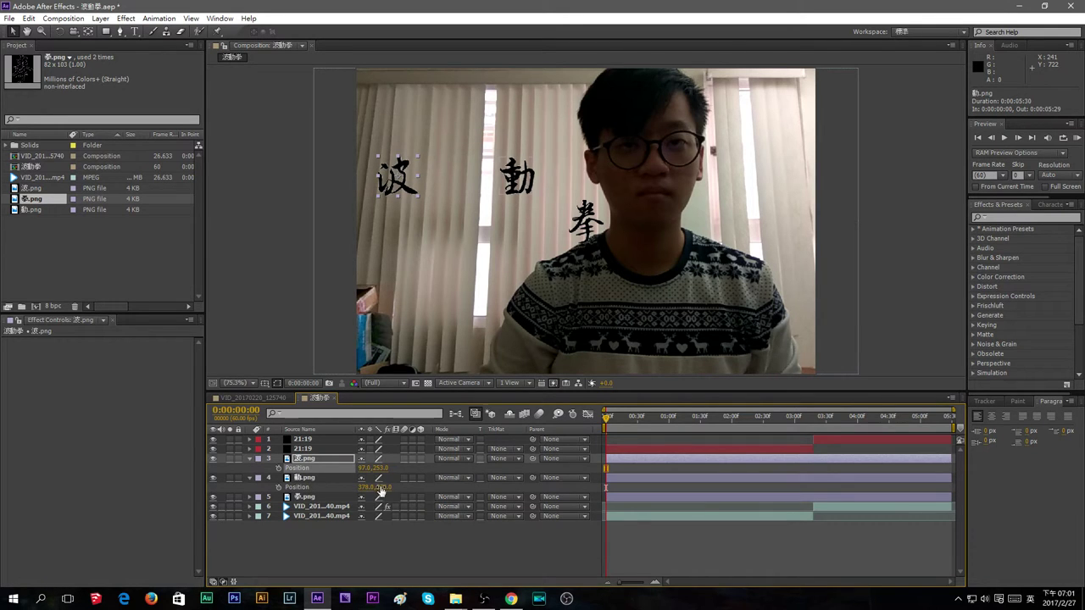
{"action": "left_click_drag", "start_coordinate": [379, 489], "coordinate": [298, 494]}
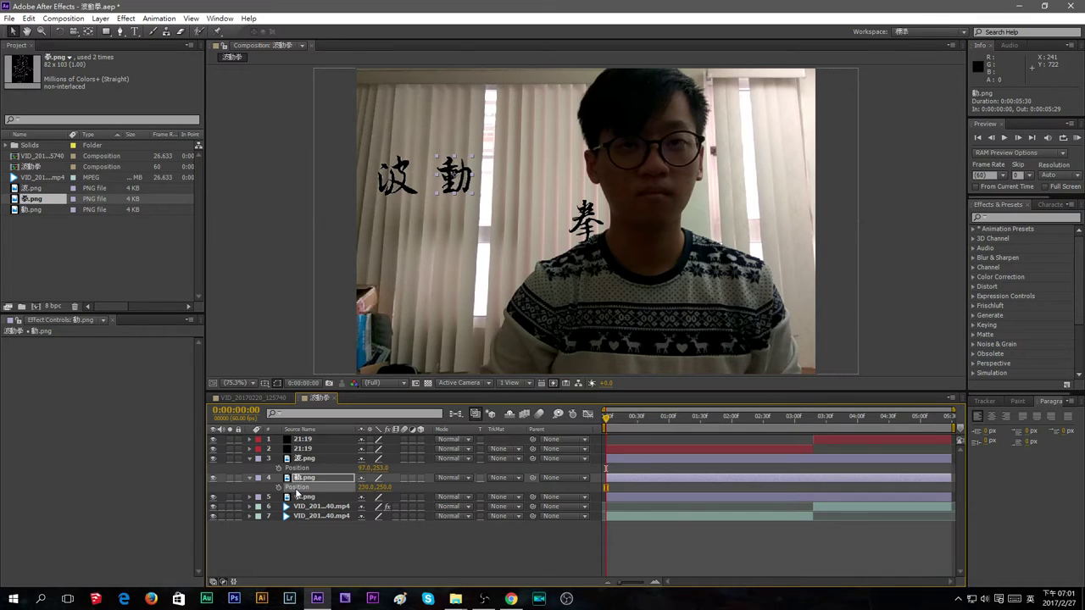
{"action": "left_click_drag", "start_coordinate": [378, 488], "coordinate": [378, 487]}
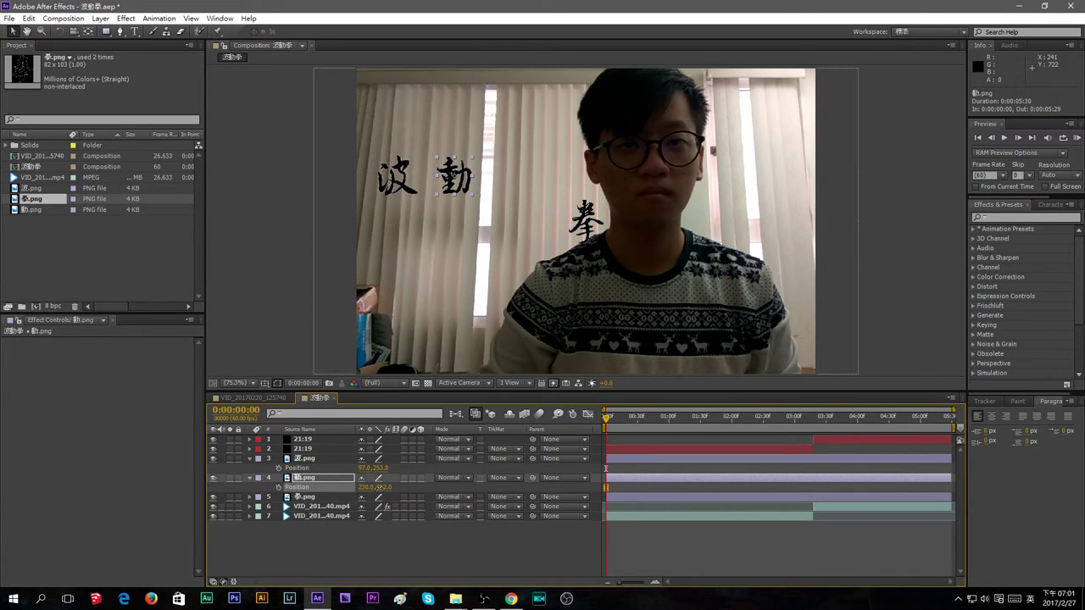
Set the 拳.png layer's Position to 397, 248, in line after 動
{"action": "left_click", "coordinate": [311, 500]}
{"action": "key", "text": "p"}
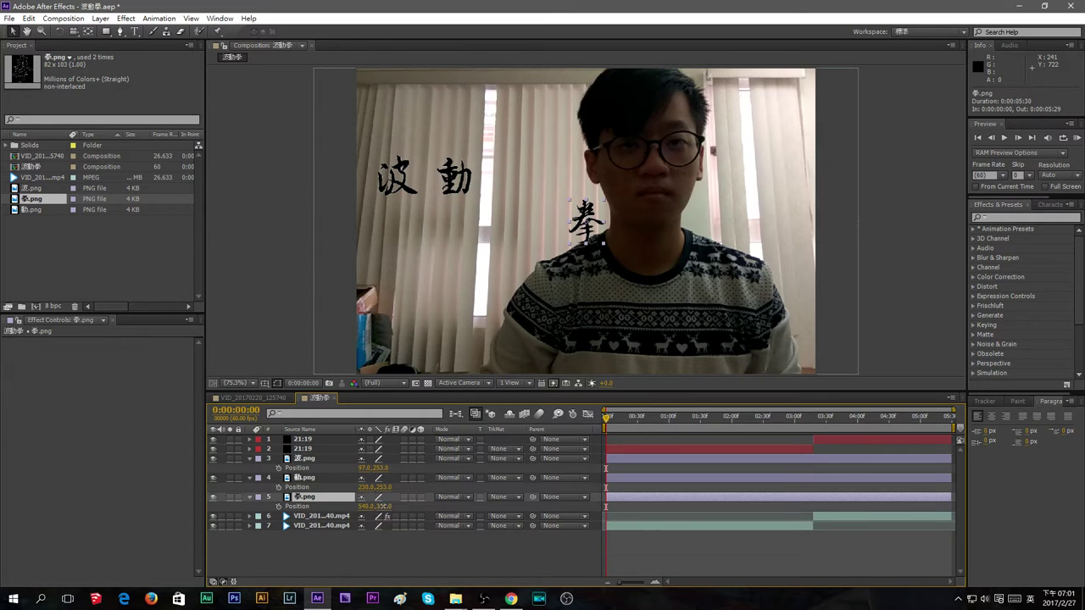
{"action": "left_click_drag", "start_coordinate": [379, 506], "coordinate": [285, 506]}
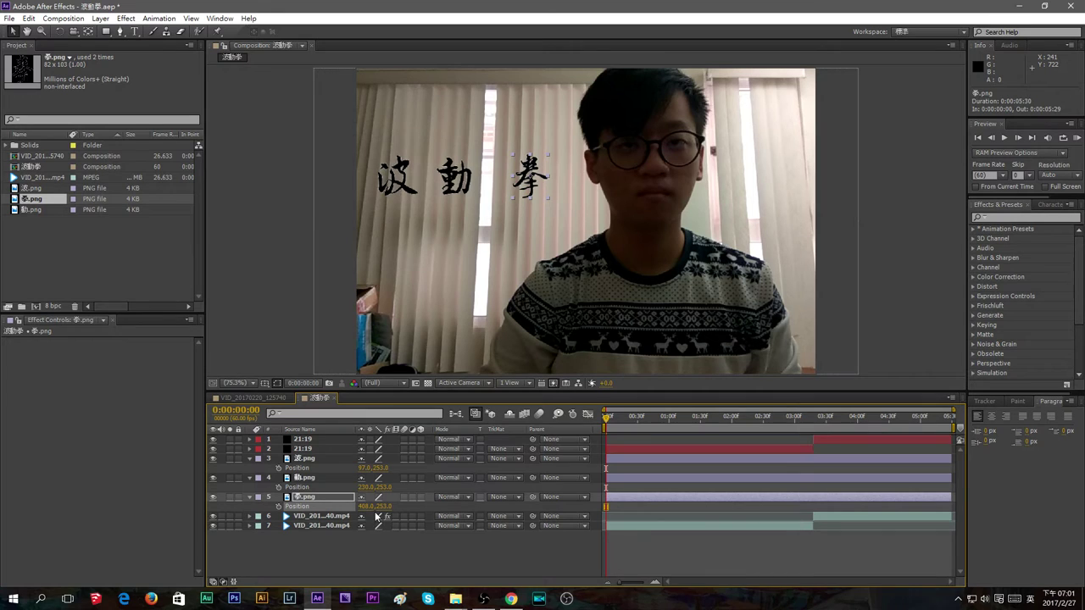
{"action": "left_click_drag", "start_coordinate": [388, 506], "coordinate": [383, 506]}
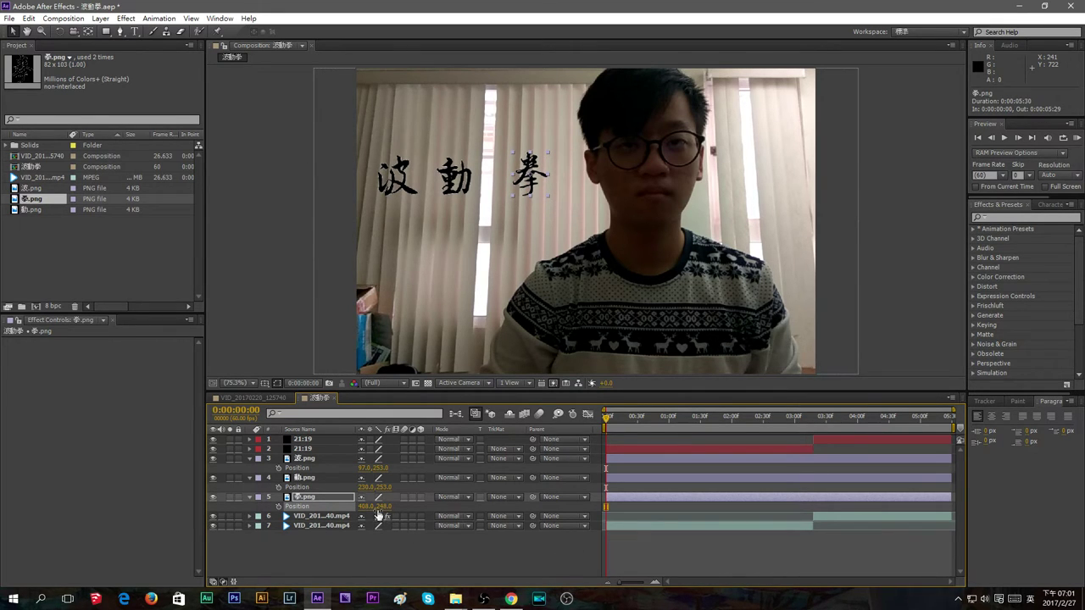
{"action": "left_click_drag", "start_coordinate": [363, 506], "coordinate": [359, 509]}
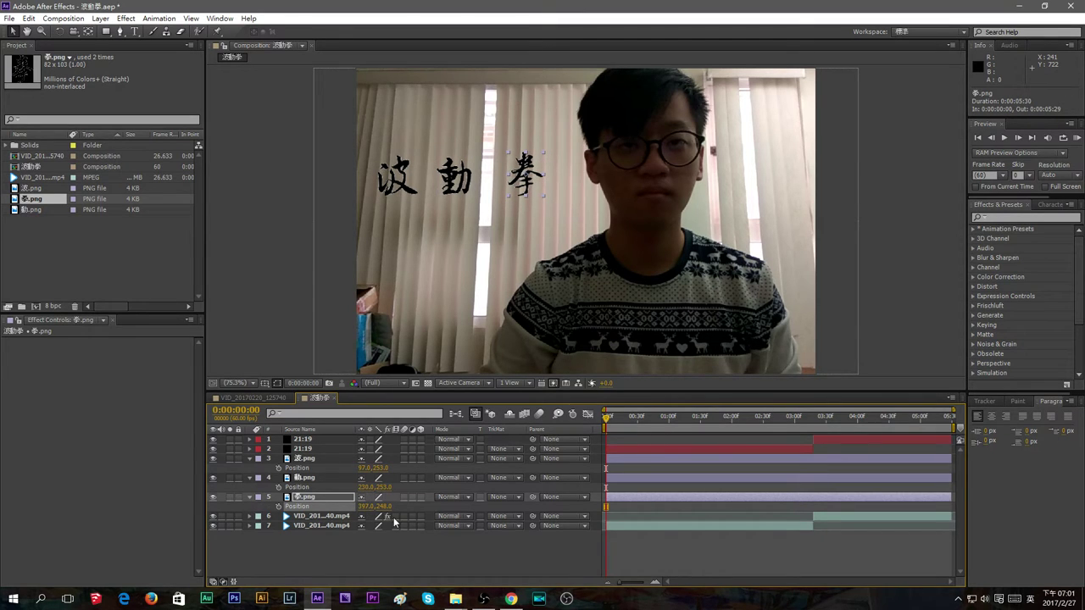
{"action": "left_click", "coordinate": [364, 552]}
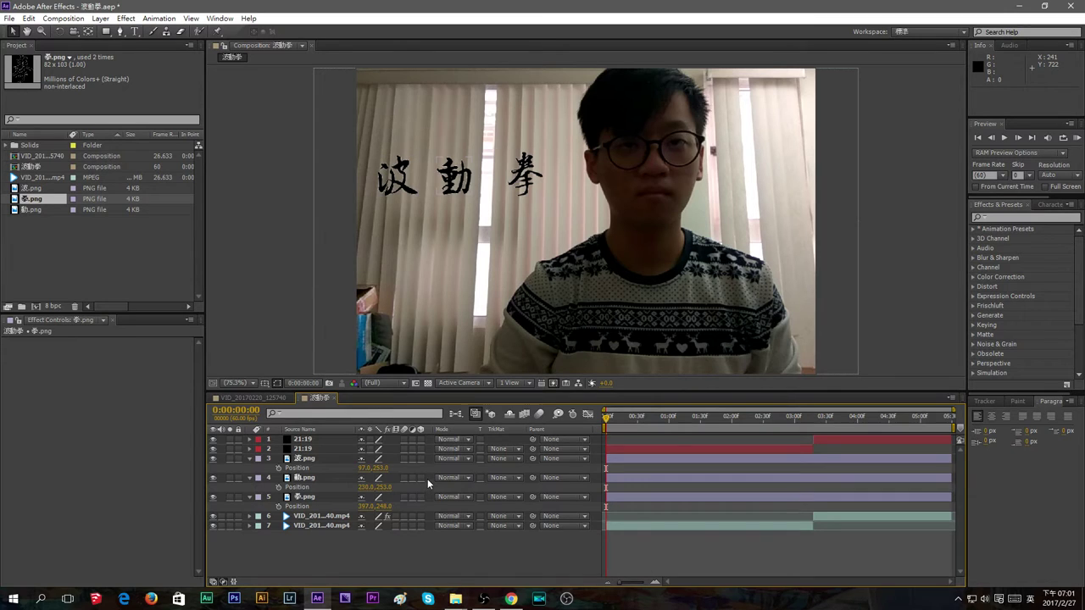
Make the 波.png, 動.png and 拳.png layers 3D and collapse their properties
{"action": "left_click", "coordinate": [421, 458]}
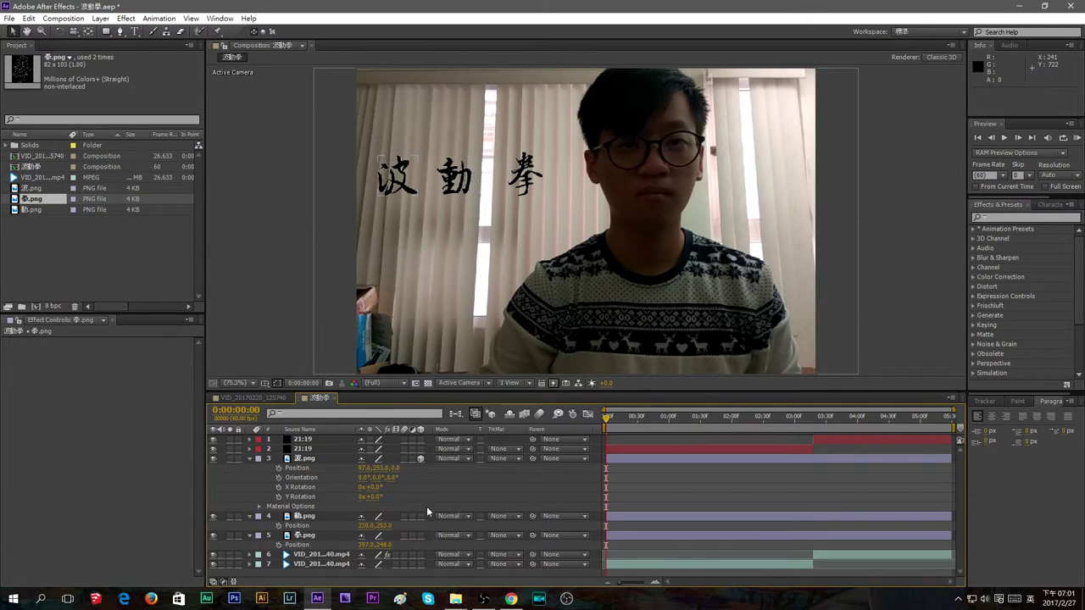
{"action": "left_click", "coordinate": [250, 459]}
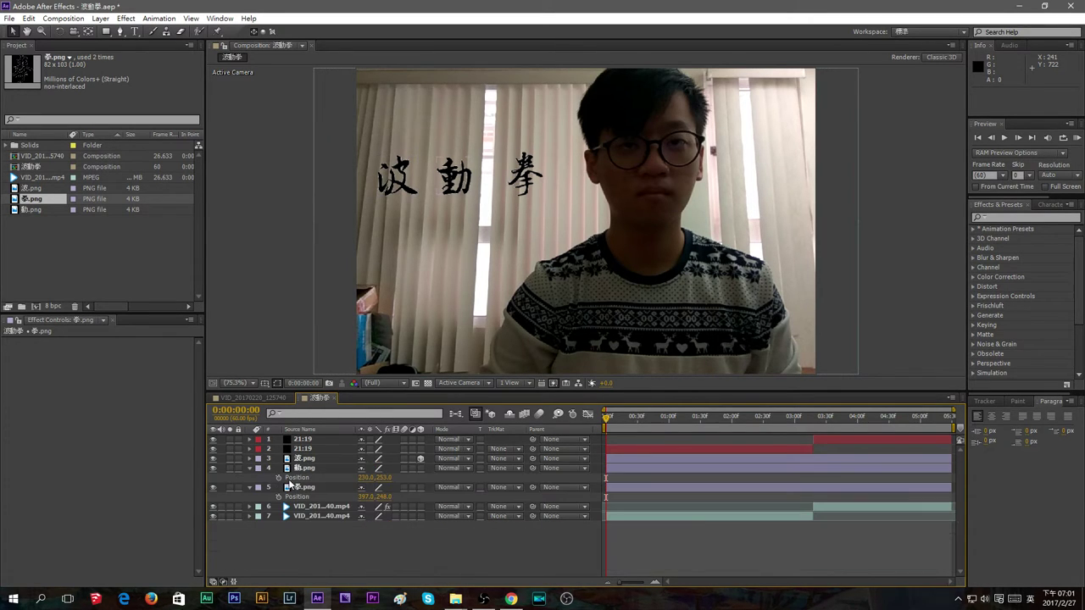
{"action": "left_click", "coordinate": [250, 468]}
{"action": "left_click", "coordinate": [420, 477]}
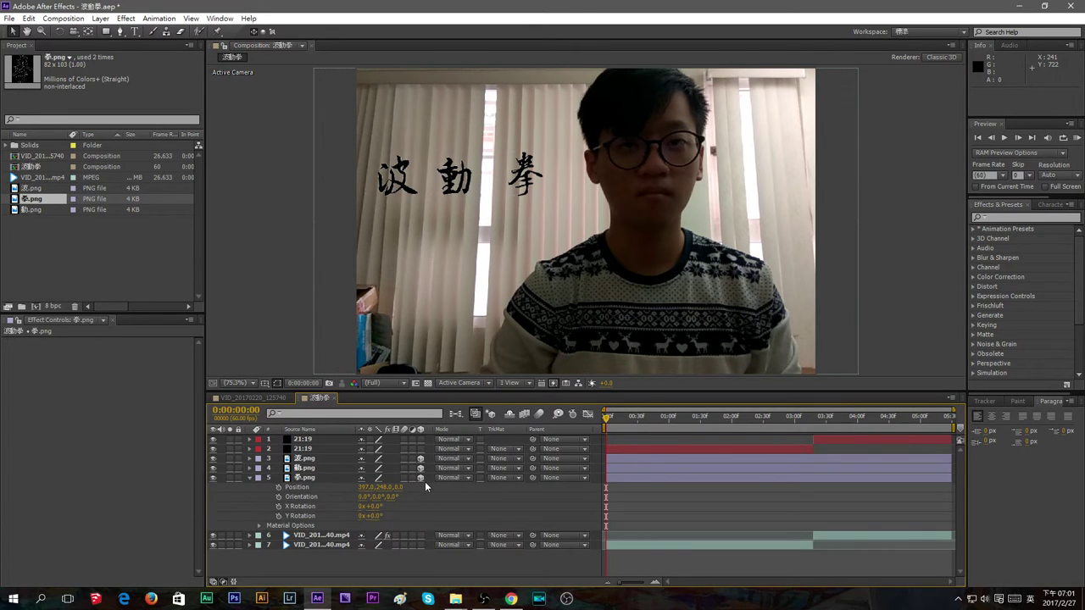
{"action": "left_click", "coordinate": [250, 477]}
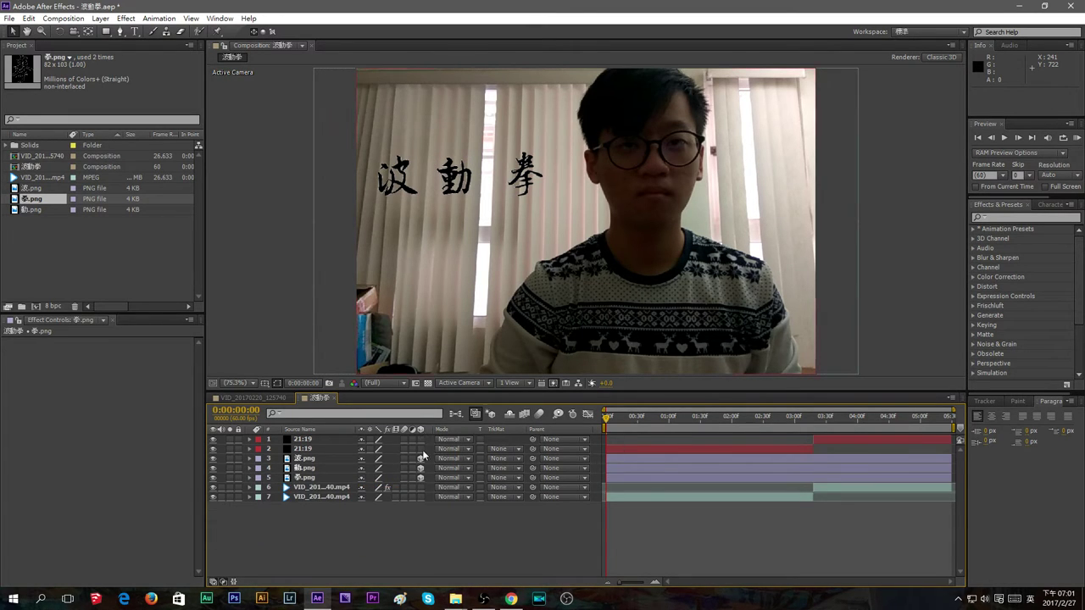
Create a two-node camera with the default settings and set the viewer to 2 Views - Horizontal
{"action": "right_click", "coordinate": [361, 526]}
{"action": "mouse_move", "coordinate": [390, 407]}
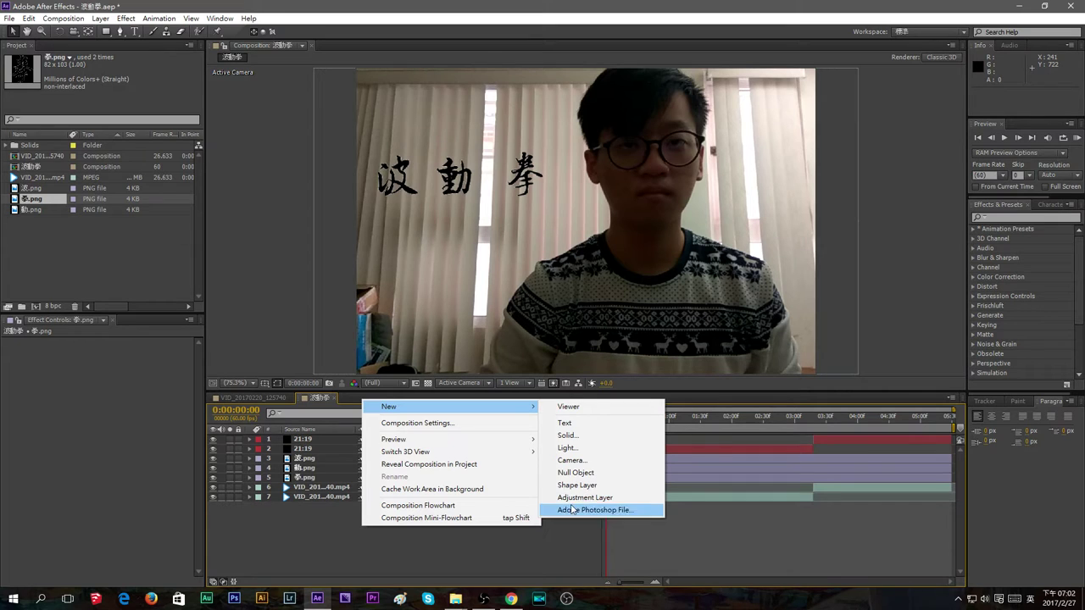
{"action": "left_click", "coordinate": [576, 462]}
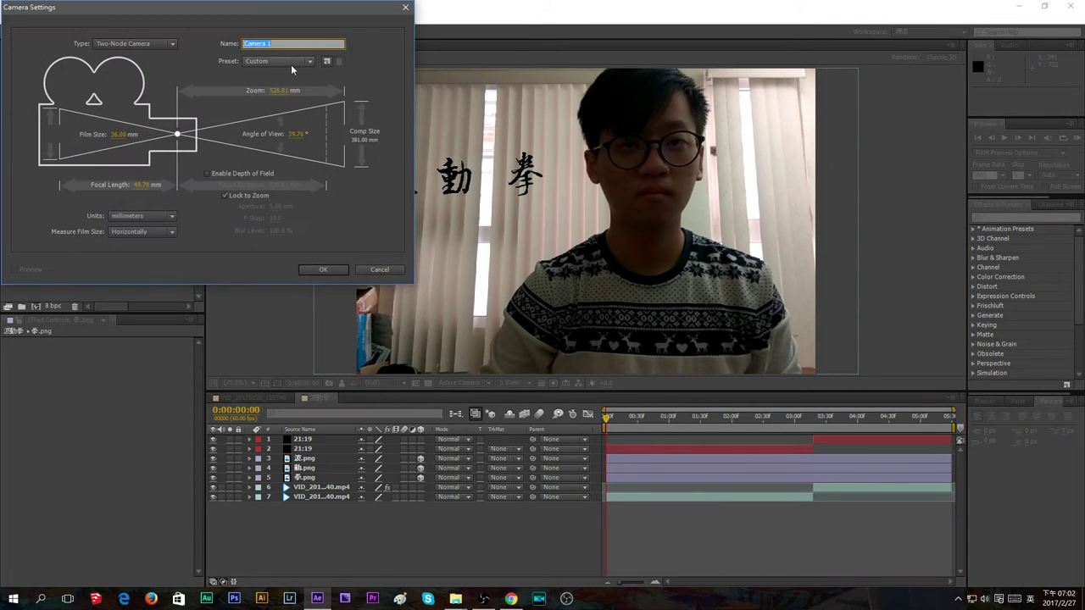
{"action": "left_click", "coordinate": [321, 269]}
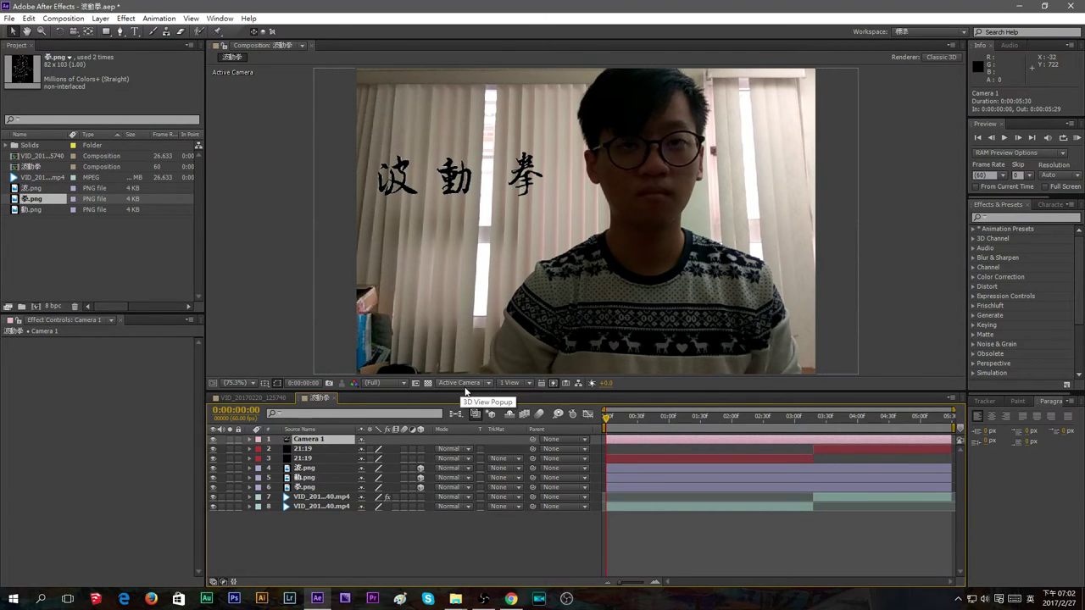
{"action": "left_click", "coordinate": [513, 386]}
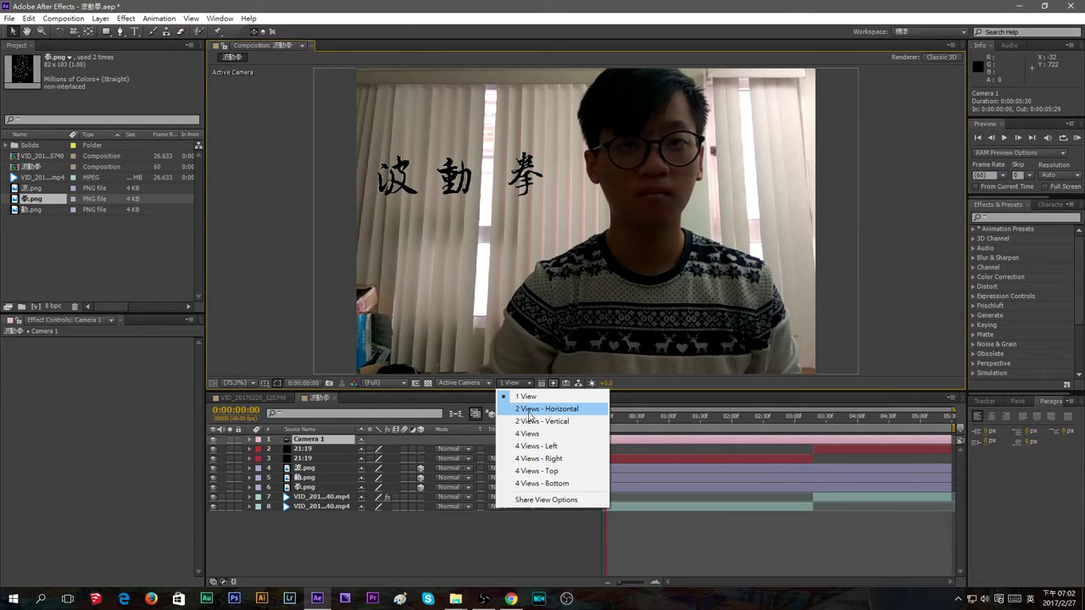
{"action": "left_click", "coordinate": [530, 412]}
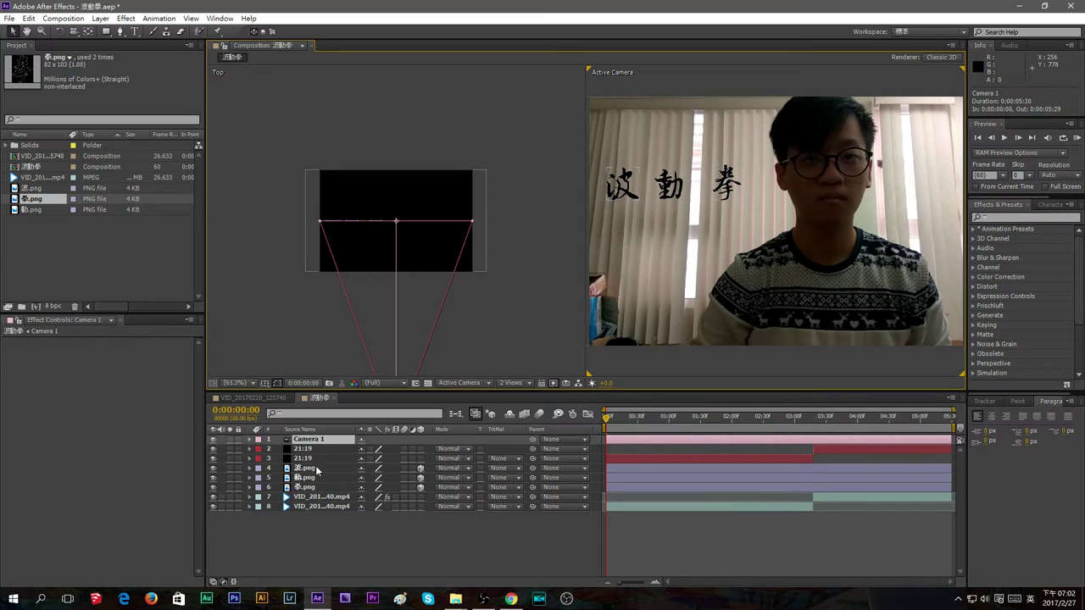
Return the current time to the start of the composition and set a Position keyframe on the 波.png layer
{"action": "left_click", "coordinate": [612, 468]}
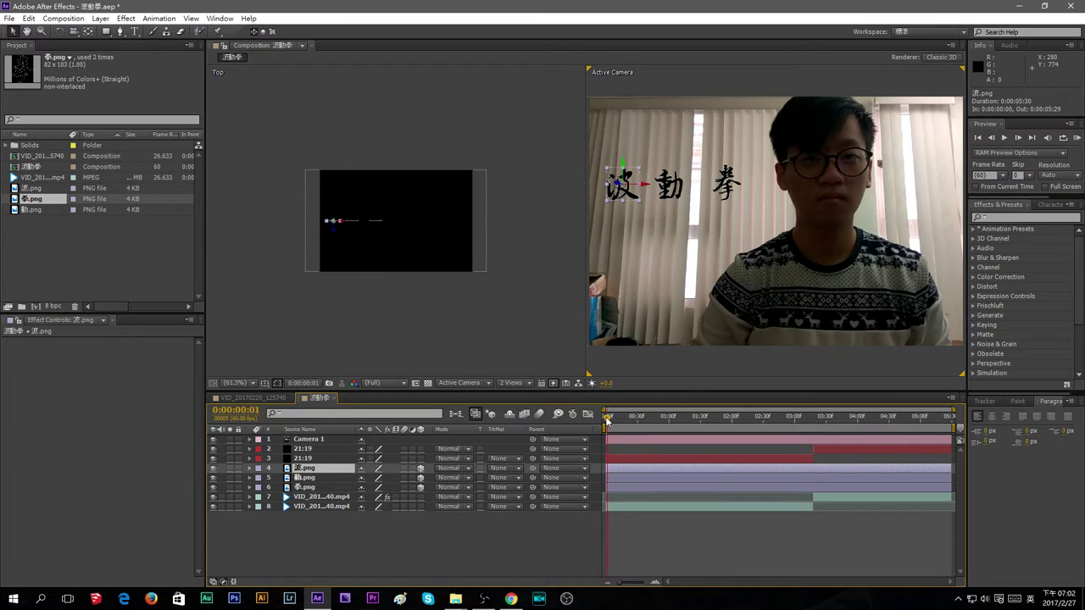
{"action": "left_click_drag", "start_coordinate": [607, 417], "coordinate": [531, 413]}
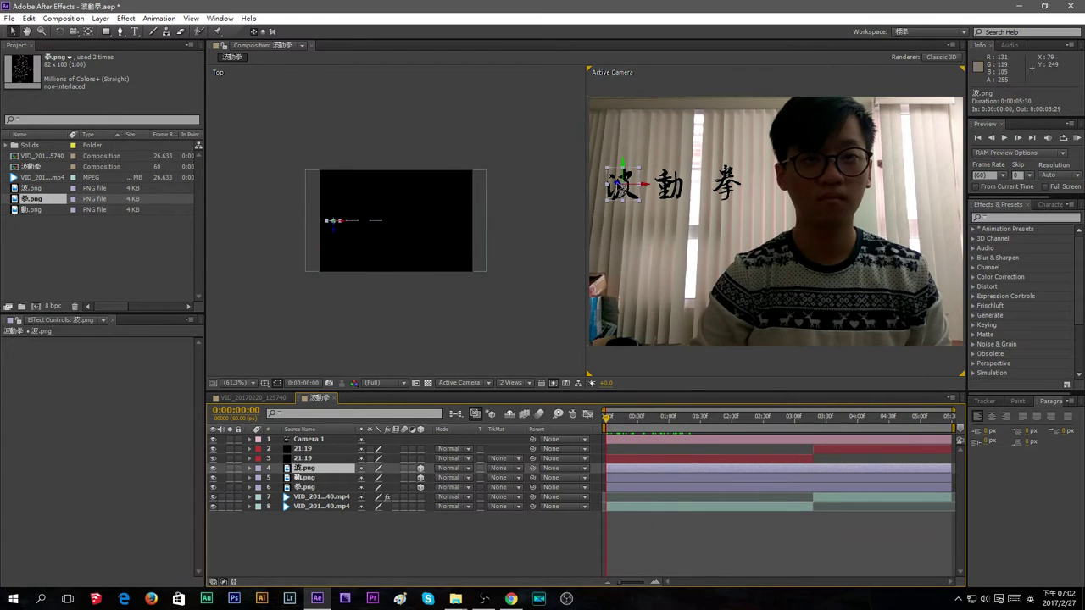
{"action": "left_click_drag", "start_coordinate": [618, 182], "coordinate": [573, 199]}
{"action": "key", "text": "ctrl+z"}
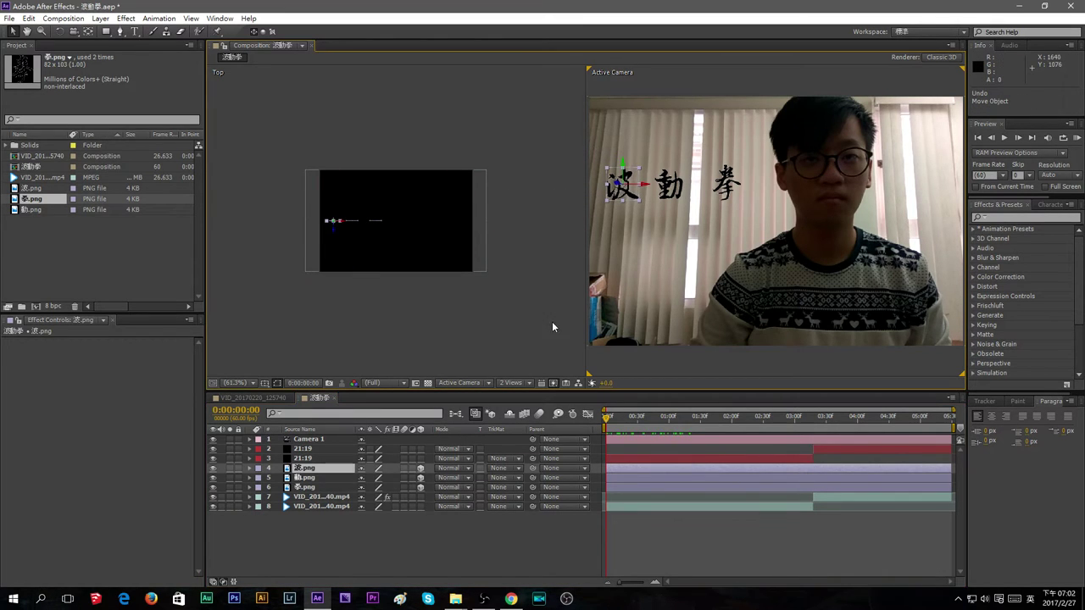
{"action": "key", "text": "p"}
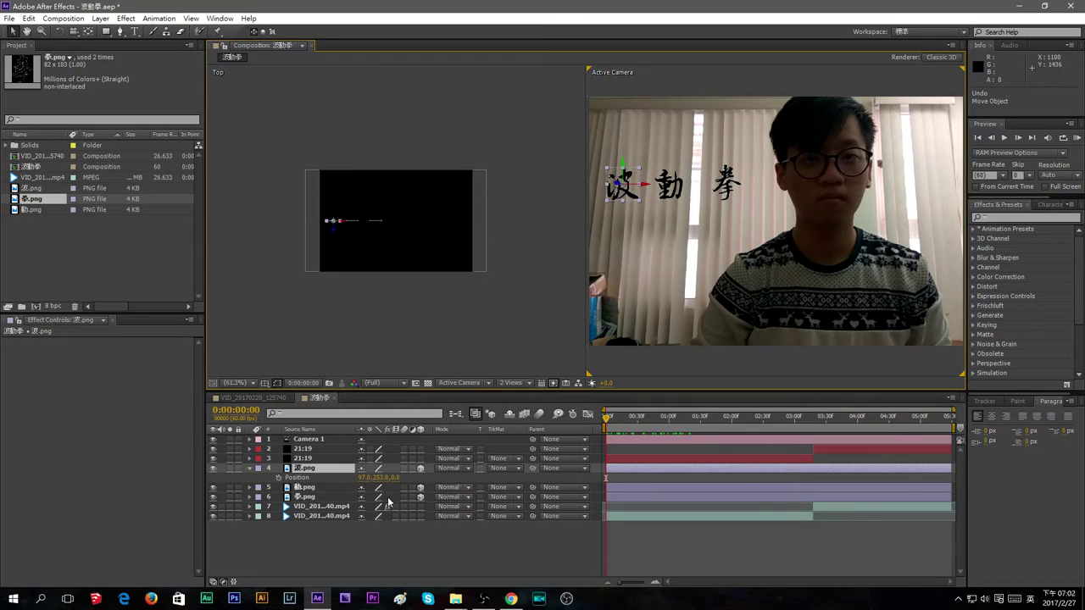
{"action": "left_click", "coordinate": [279, 477]}
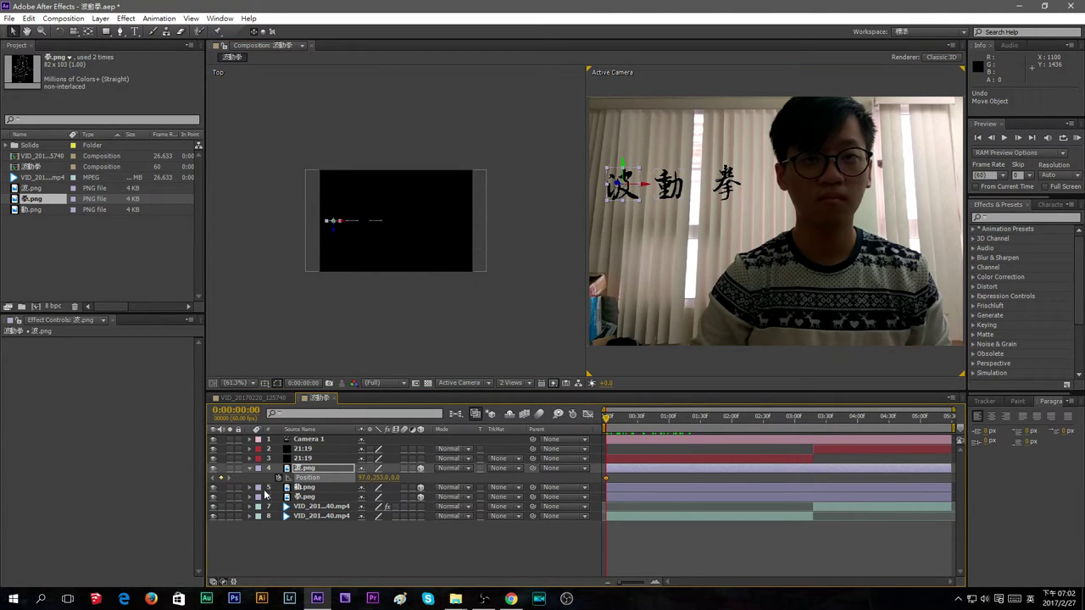
Set Position keyframes on the 動.png and 拳.png layers at 0:00:00:00
{"action": "left_click", "coordinate": [298, 490]}
{"action": "key", "text": "p"}
{"action": "left_click", "coordinate": [279, 497]}
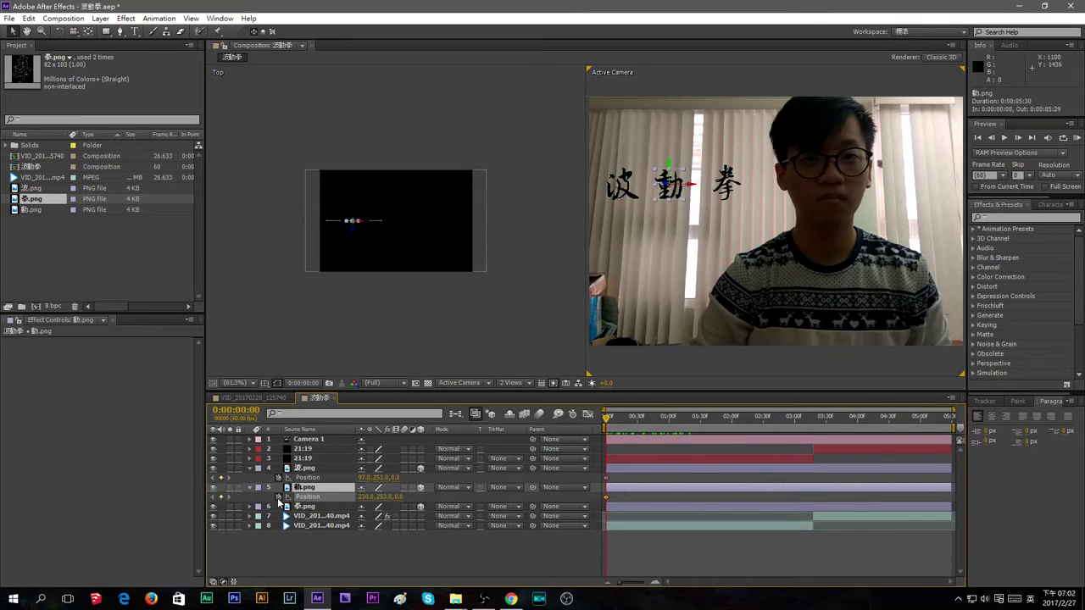
{"action": "left_click", "coordinate": [305, 507]}
{"action": "key", "text": "p"}
{"action": "left_click", "coordinate": [279, 515]}
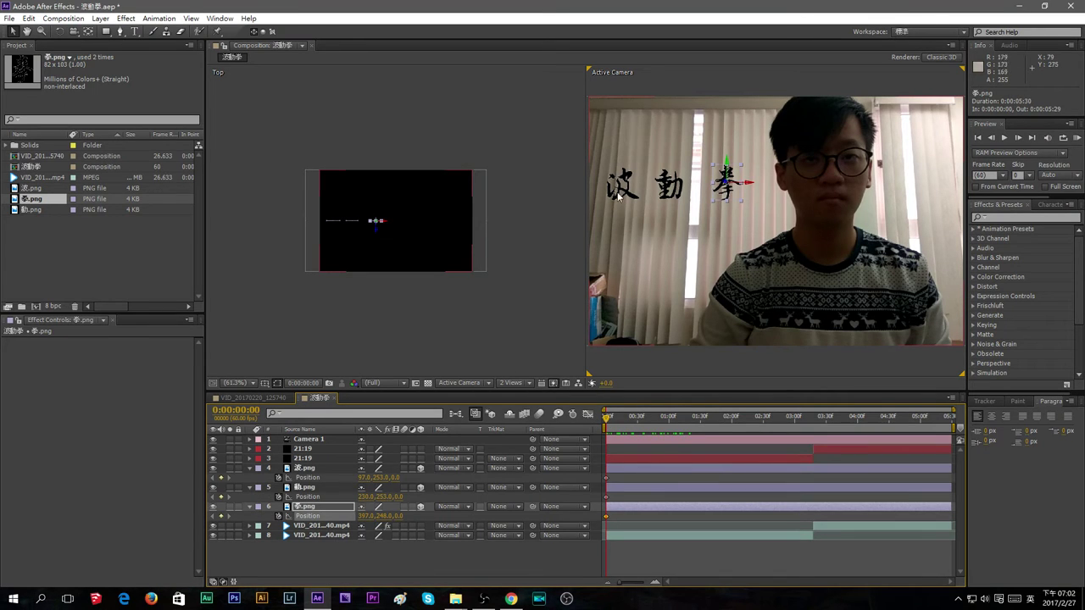
At 0:00:00:00, move the 波.png layer toward the camera to Z -444.1 and the 動.png layer to Z -792.5
{"action": "left_click", "coordinate": [307, 469]}
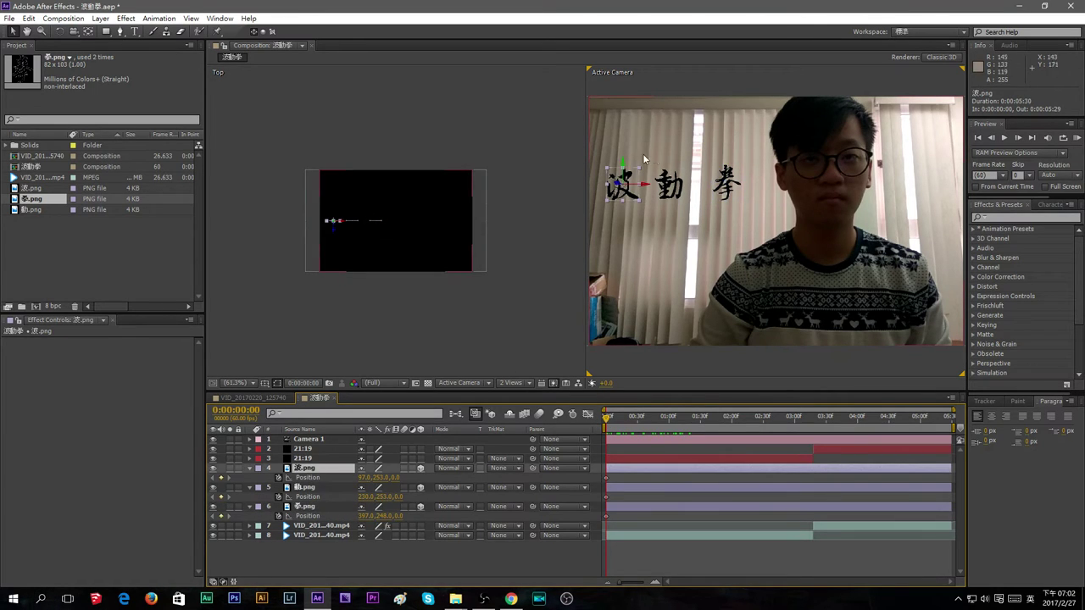
{"action": "left_click_drag", "start_coordinate": [333, 222], "coordinate": [334, 284]}
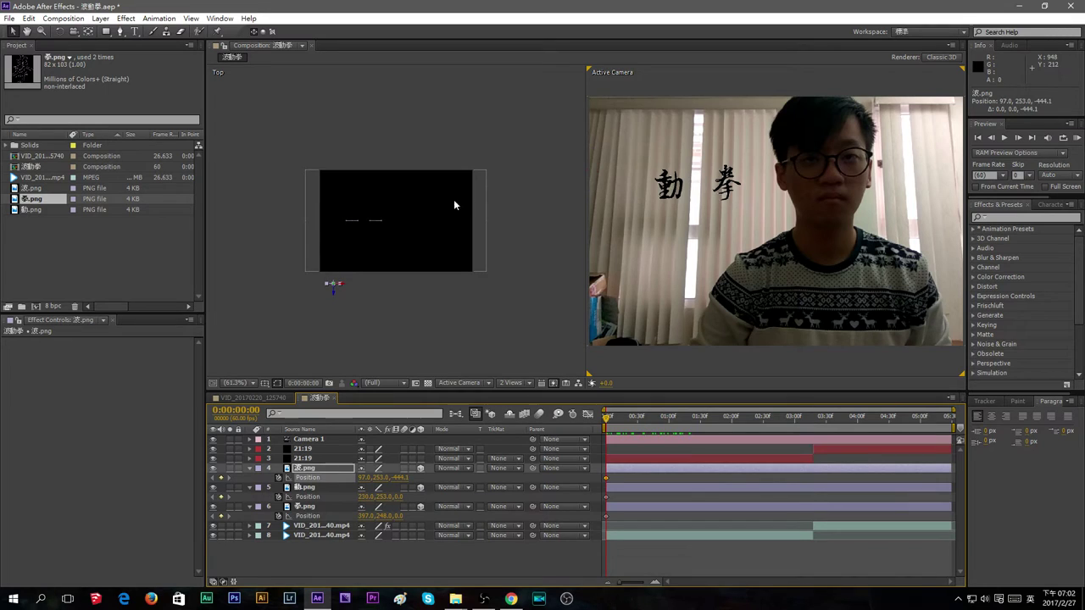
{"action": "left_click", "coordinate": [305, 488]}
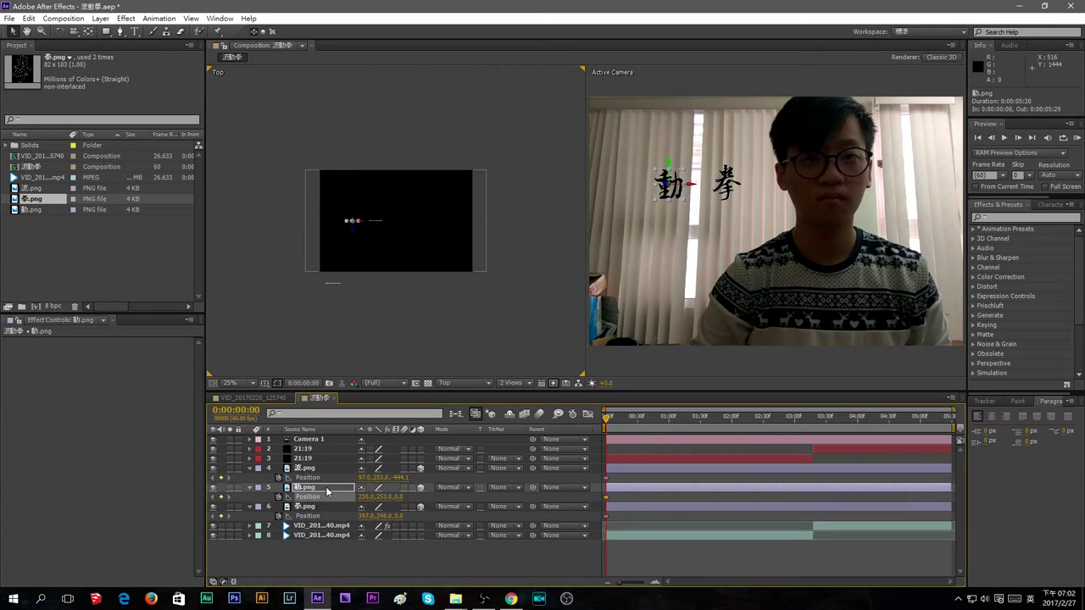
{"action": "left_click", "coordinate": [330, 492]}
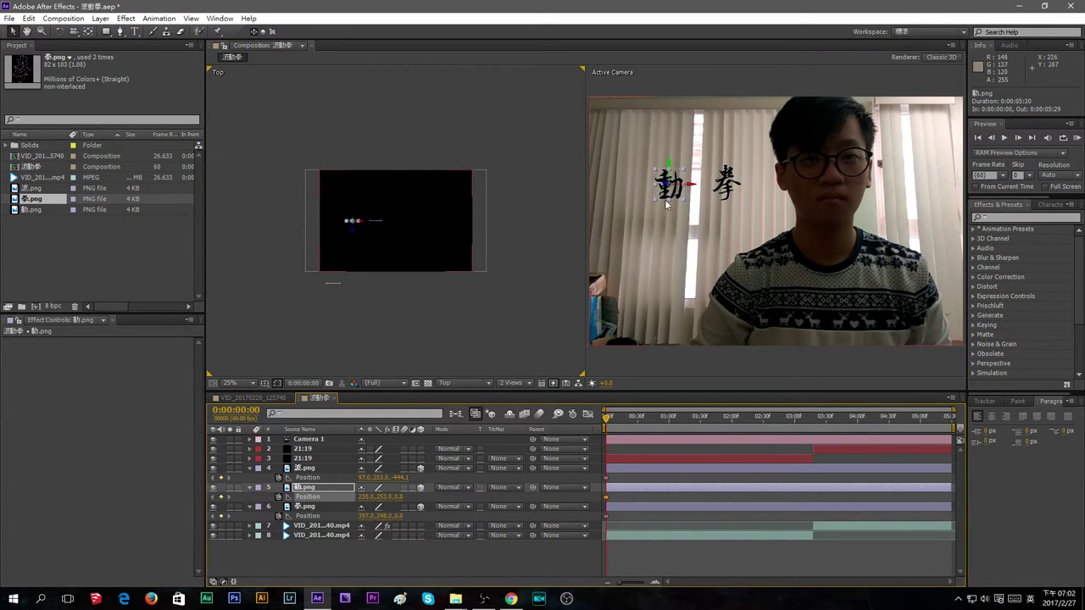
{"action": "left_click_drag", "start_coordinate": [668, 182], "coordinate": [363, 206]}
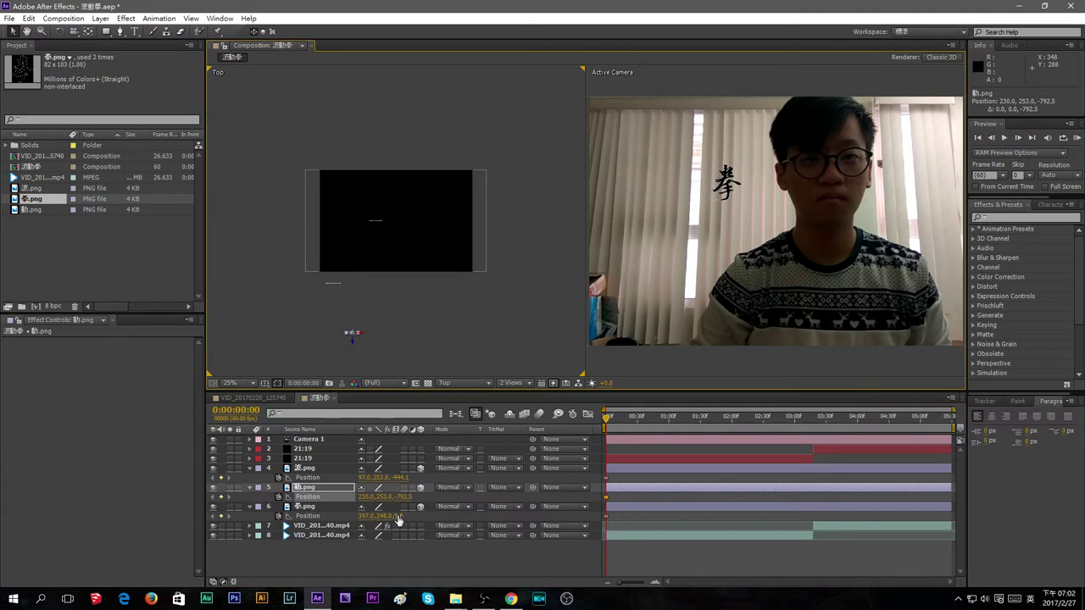
At 0:00:00:00, position 拳.png at X 5.0, Z -792.0 and move 動.png to X 138.0, out of the camera's view
{"action": "left_click_drag", "start_coordinate": [399, 520], "coordinate": [215, 520]}
{"action": "left_click", "coordinate": [303, 506]}
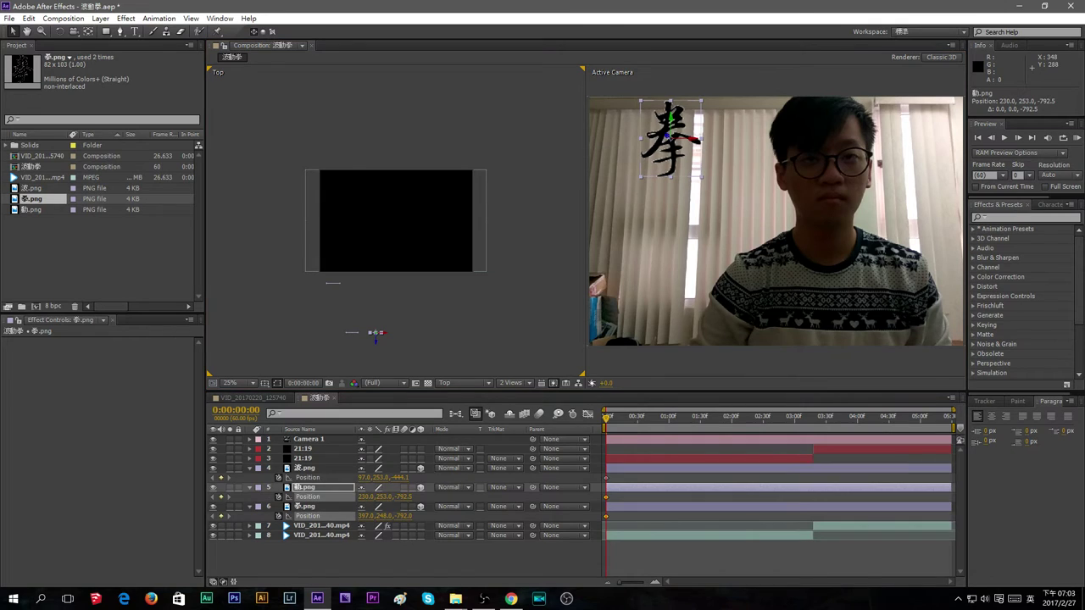
{"action": "left_click_drag", "start_coordinate": [385, 337], "coordinate": [331, 339]}
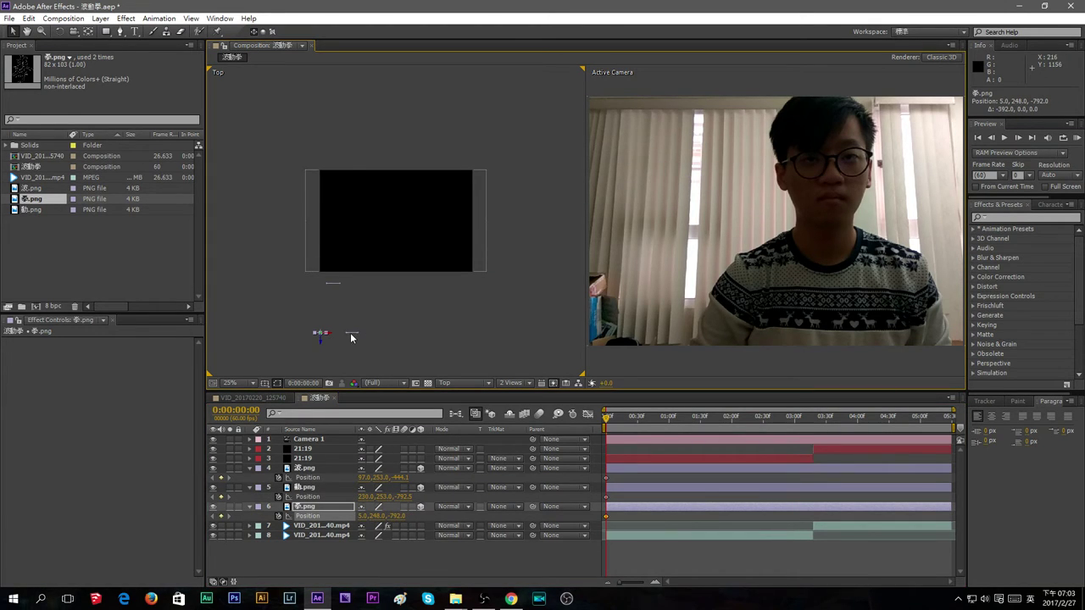
{"action": "left_click", "coordinate": [350, 333]}
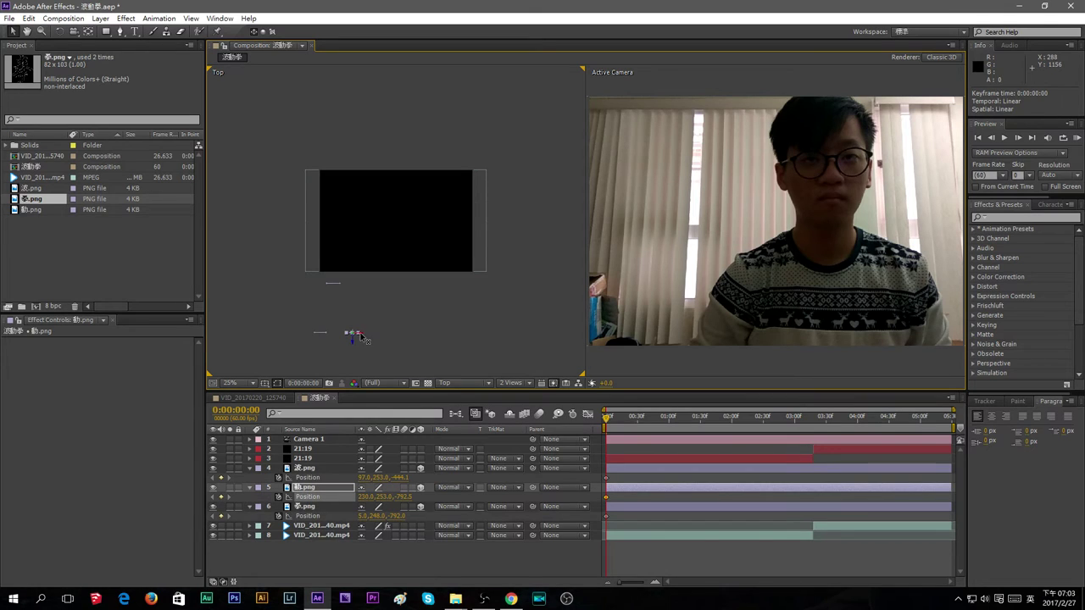
{"action": "left_click_drag", "start_coordinate": [361, 336], "coordinate": [349, 336]}
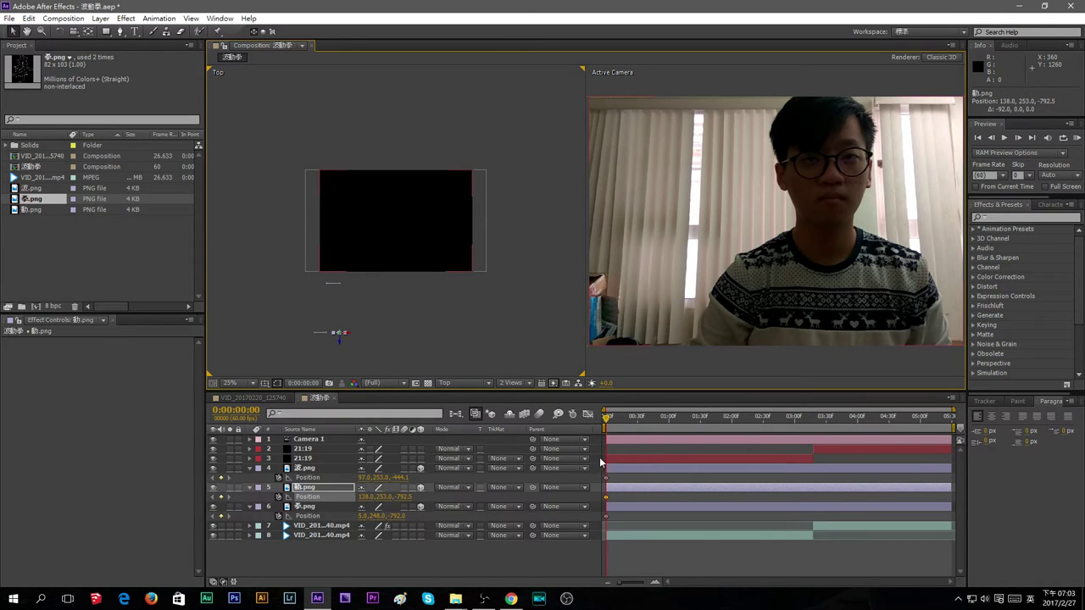
At 0:00:00:36, set the 波.png layer's Z position to 0
{"action": "left_click_drag", "start_coordinate": [606, 422], "coordinate": [643, 423]}
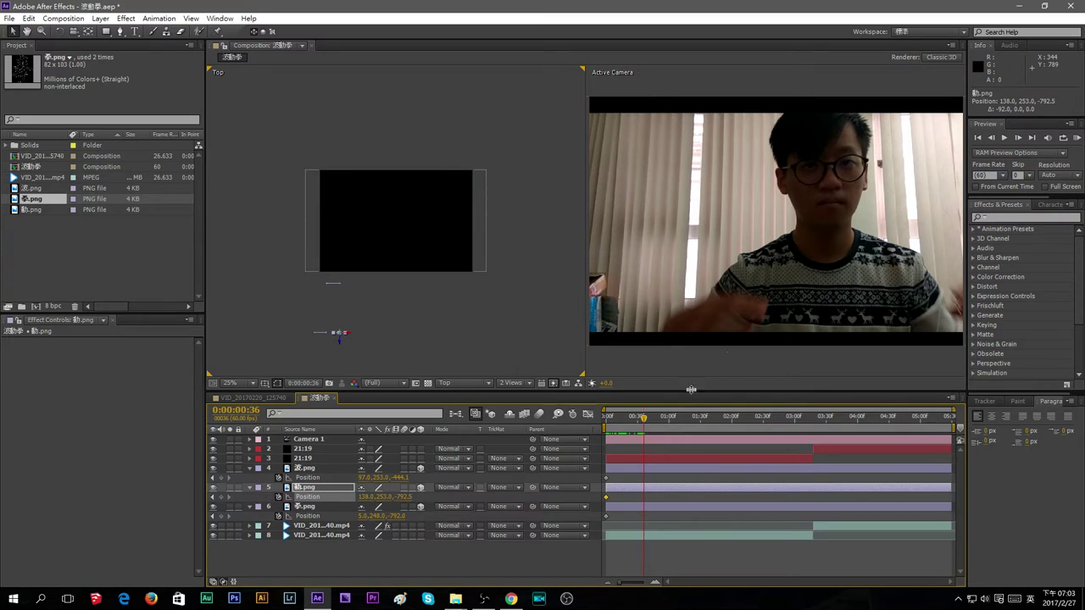
{"action": "left_click", "coordinate": [398, 479]}
{"action": "type", "text": "0"}
{"action": "key", "text": "Return"}
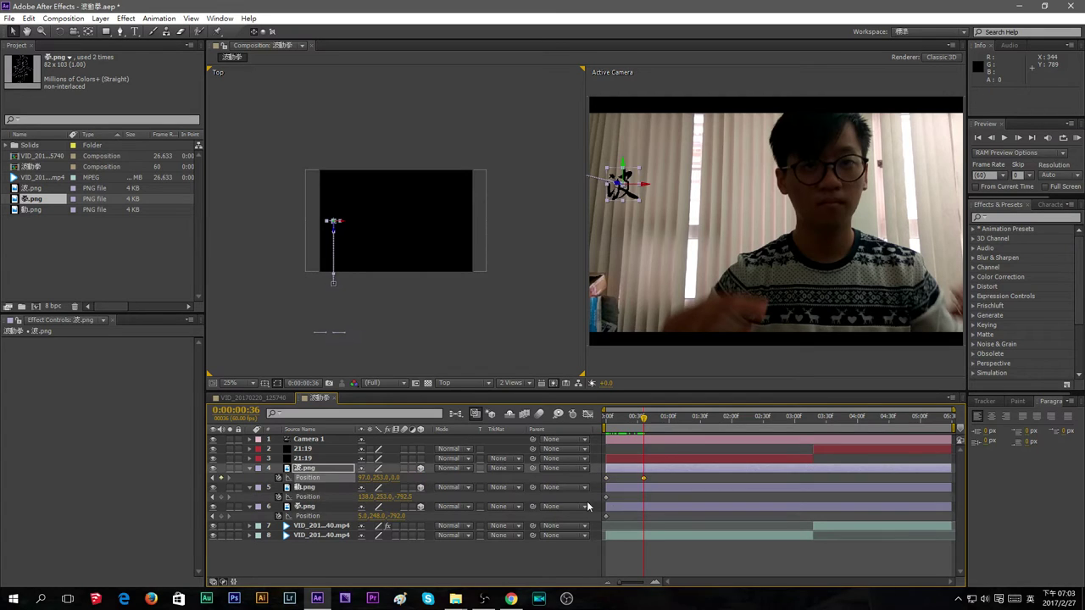
At 0:00:01:02, set the 動.png layer's Z position to 0 and shift it beside 波 to X 218.0
{"action": "left_click_drag", "start_coordinate": [644, 417], "coordinate": [670, 417]}
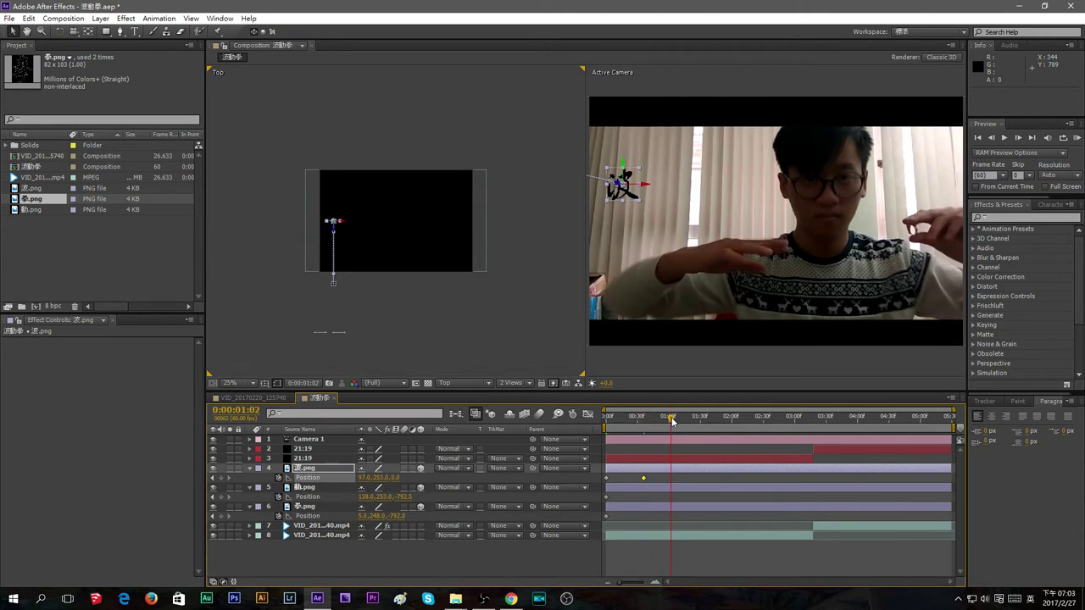
{"action": "left_click", "coordinate": [655, 496]}
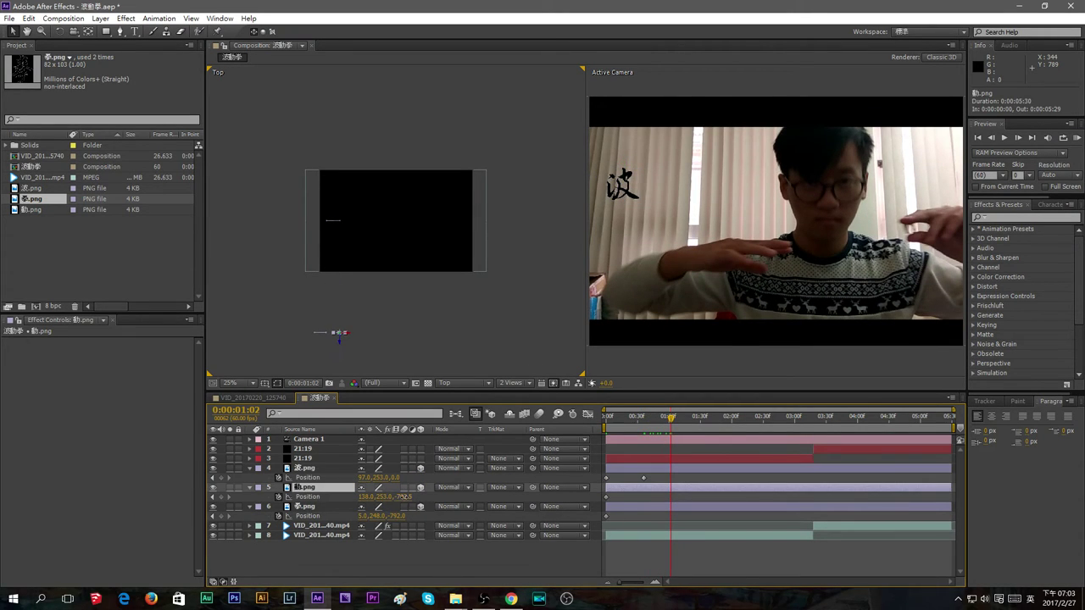
{"action": "left_click", "coordinate": [403, 496]}
{"action": "type", "text": "0"}
{"action": "key", "text": "Return"}
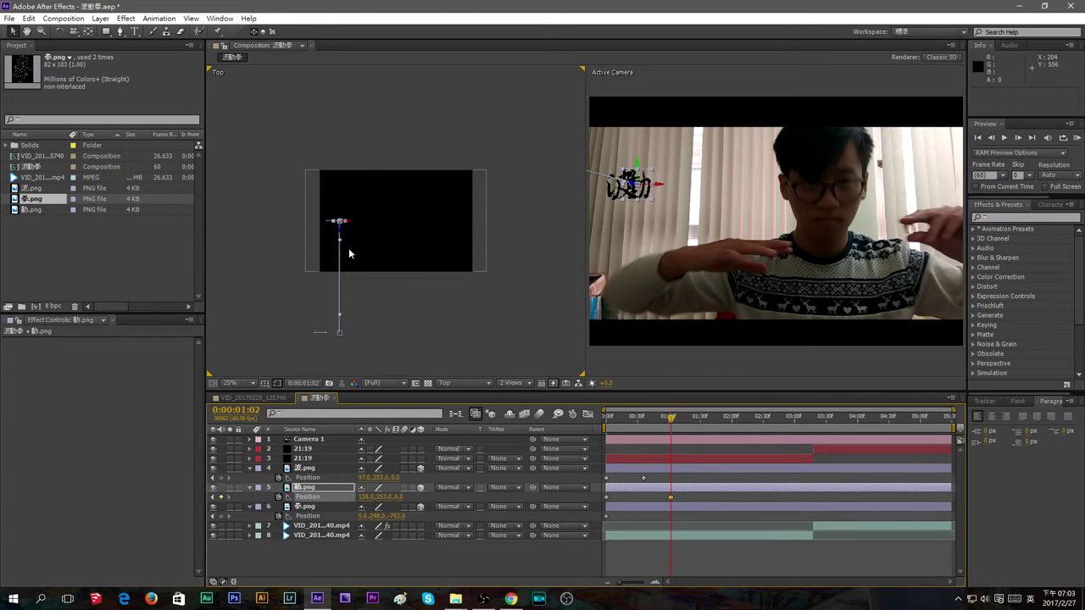
{"action": "left_click_drag", "start_coordinate": [344, 223], "coordinate": [360, 224]}
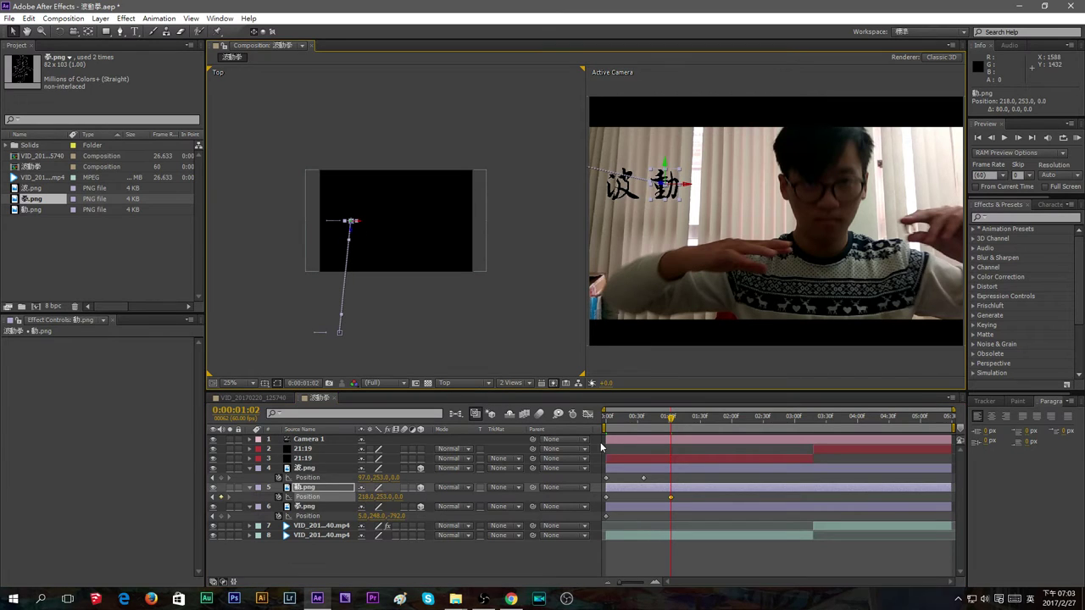
At 0:00:01:02, set the 拳.png layer's Position to X 413.0 and Z 0, and move that keyframe to 0:00:01:24
{"action": "left_click", "coordinate": [332, 508]}
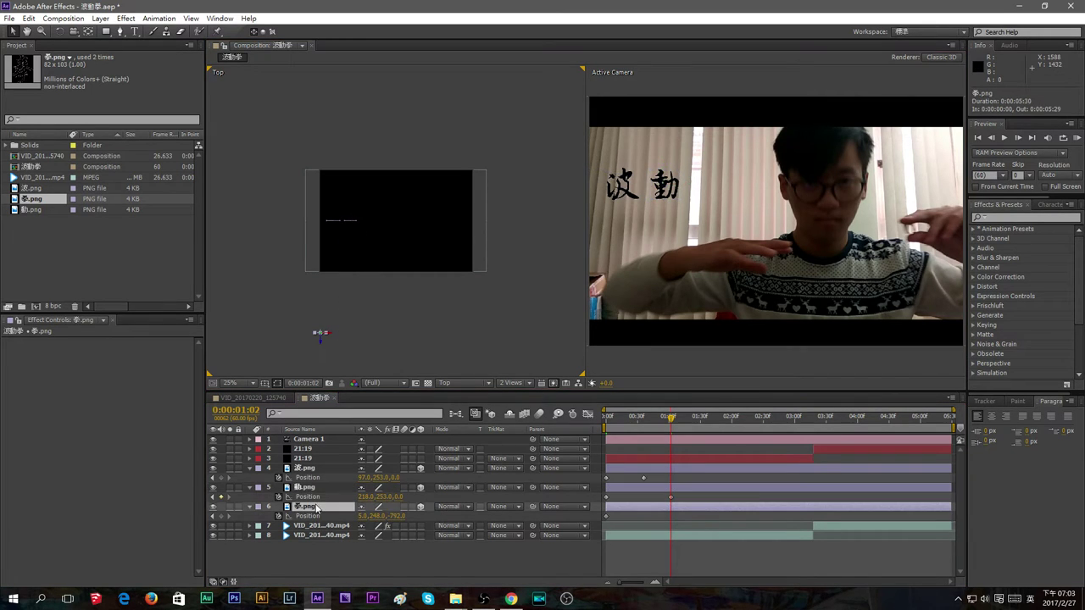
{"action": "left_click", "coordinate": [400, 516]}
{"action": "type", "text": "0"}
{"action": "key", "text": "Return"}
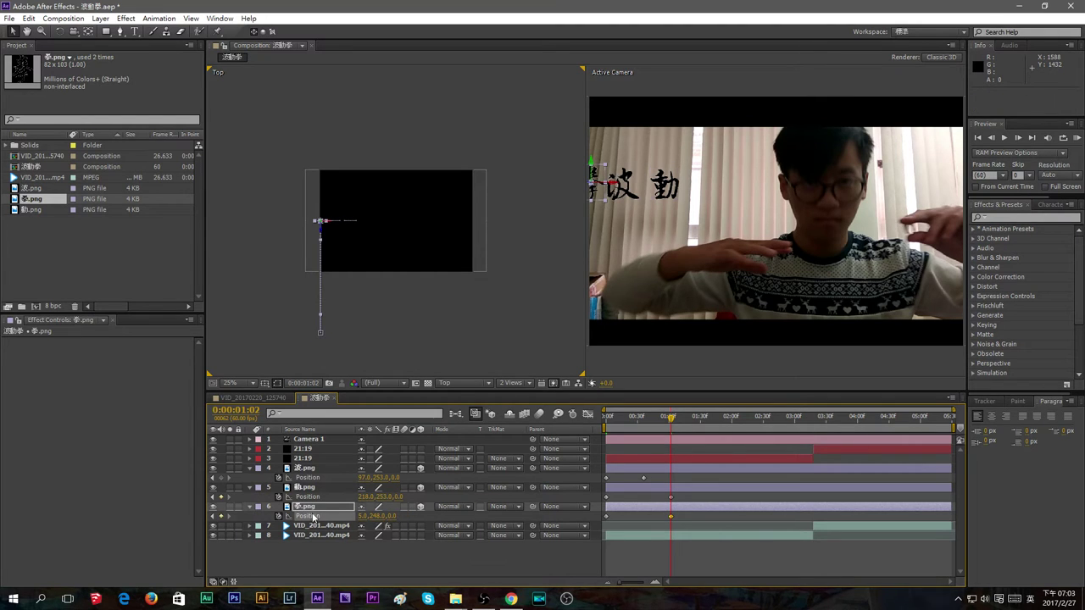
{"action": "left_click_drag", "start_coordinate": [374, 516], "coordinate": [587, 507]}
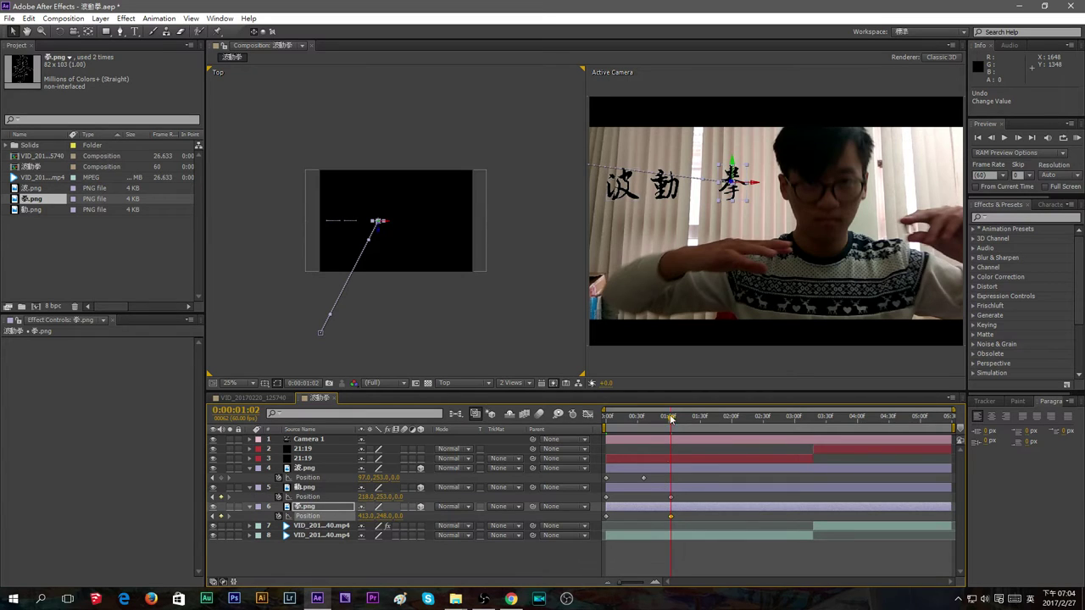
{"action": "left_click_drag", "start_coordinate": [671, 515], "coordinate": [693, 517]}
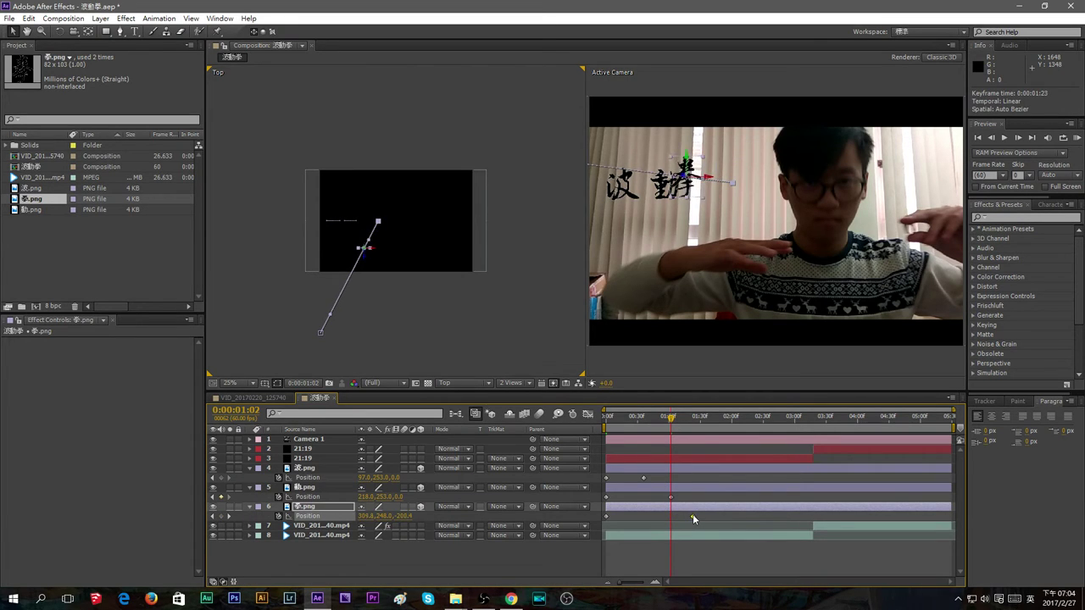
Preview the animation of the three characters from the start of the composition
{"action": "key", "text": "Home"}
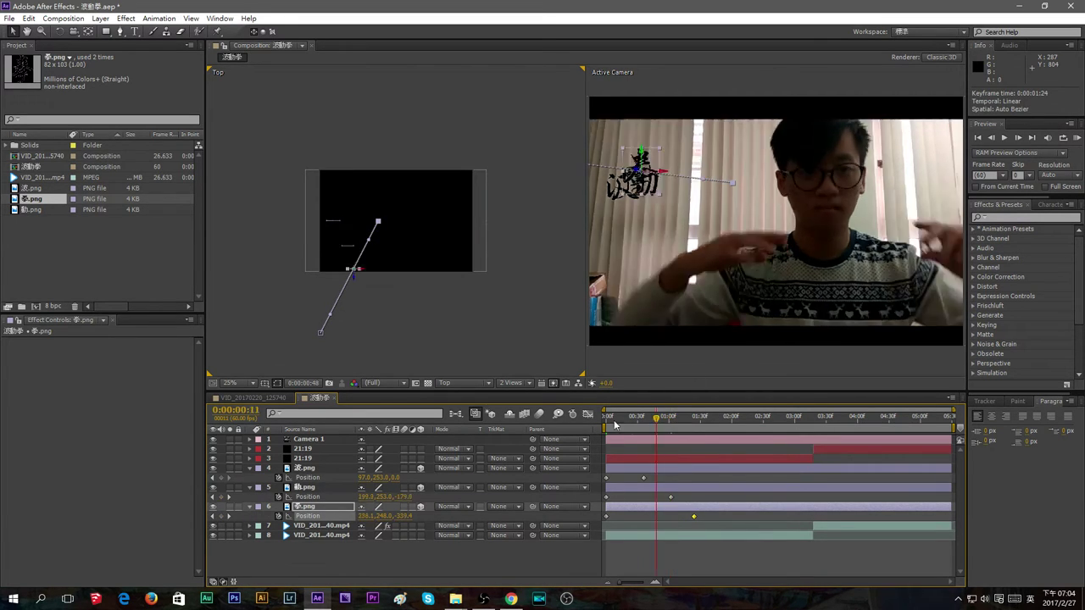
{"action": "key", "text": "space"}
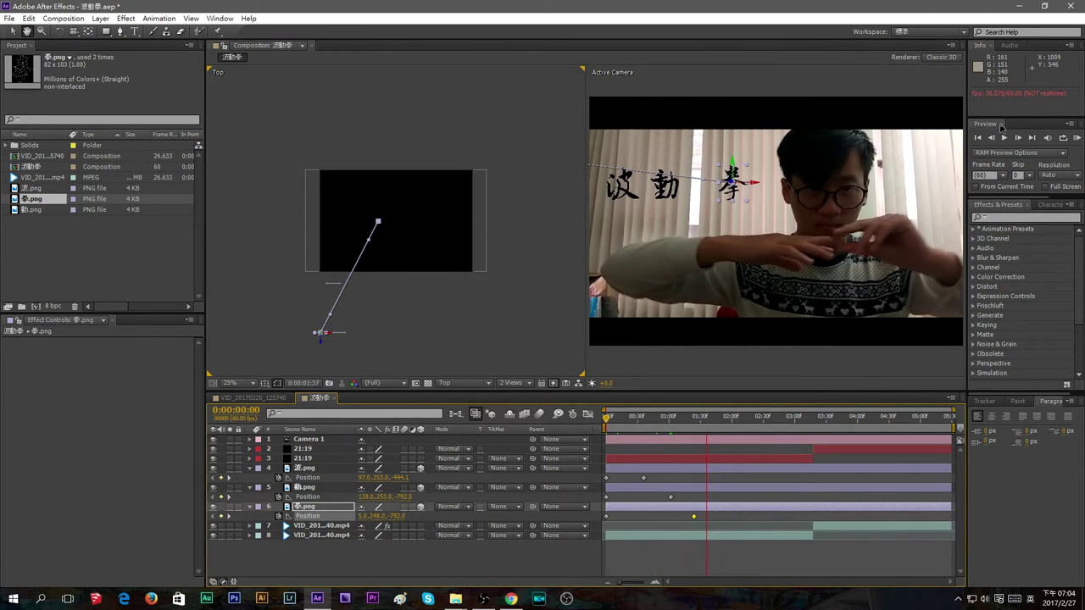
{"action": "key", "text": "space"}
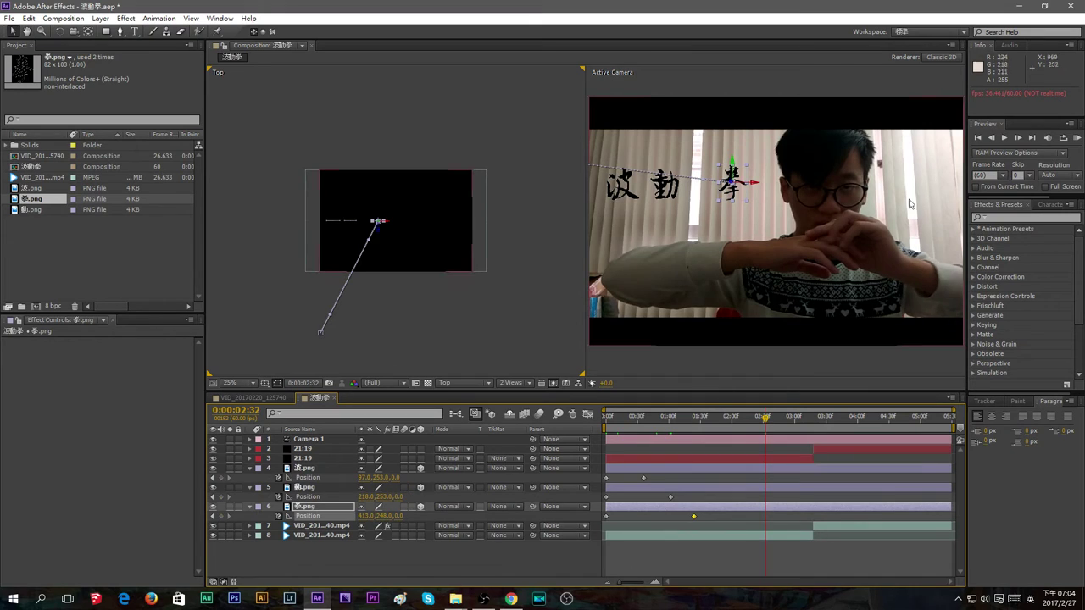
Shift 拳.png closer to 動 at its second Position keyframe, 0:00:01:24, to X 383.6
{"action": "left_click_drag", "start_coordinate": [761, 189], "coordinate": [747, 189]}
{"action": "key", "text": "ctrl+z"}
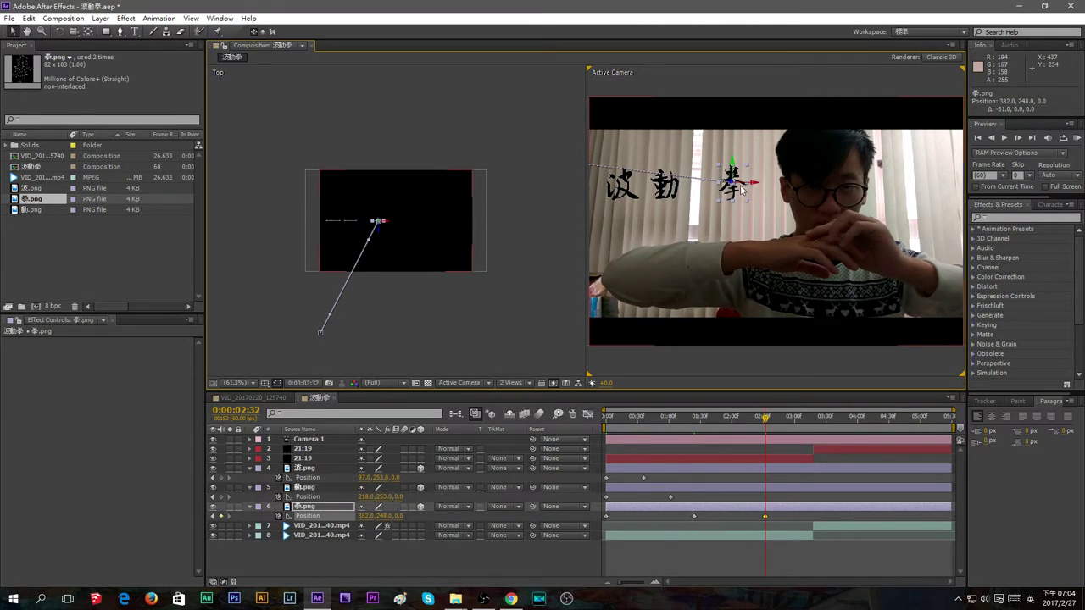
{"action": "left_click", "coordinate": [696, 516]}
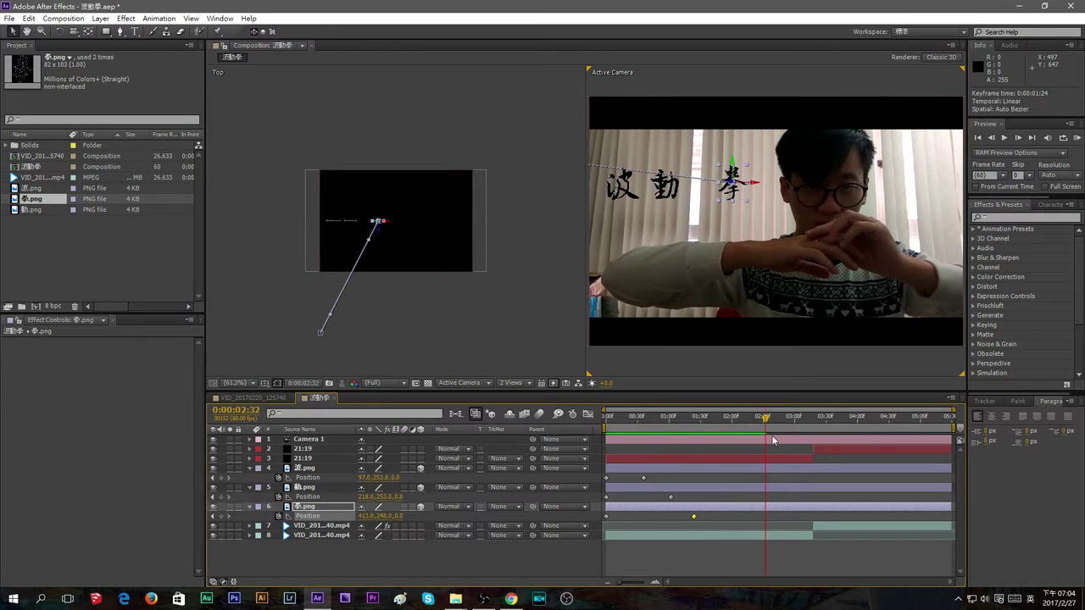
{"action": "left_click", "coordinate": [696, 422]}
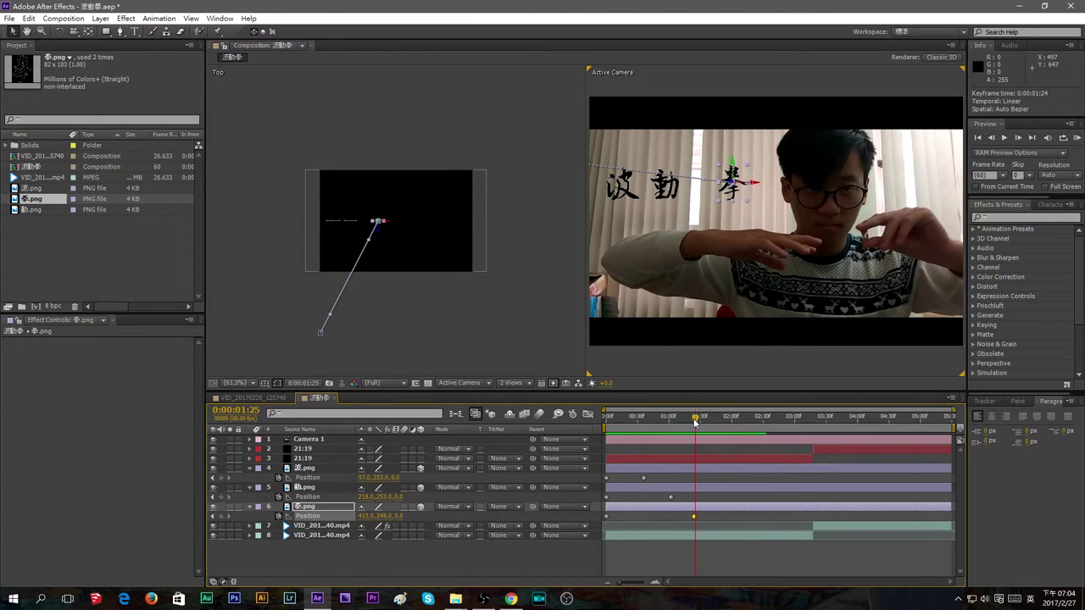
{"action": "left_click_drag", "start_coordinate": [695, 421], "coordinate": [693, 422]}
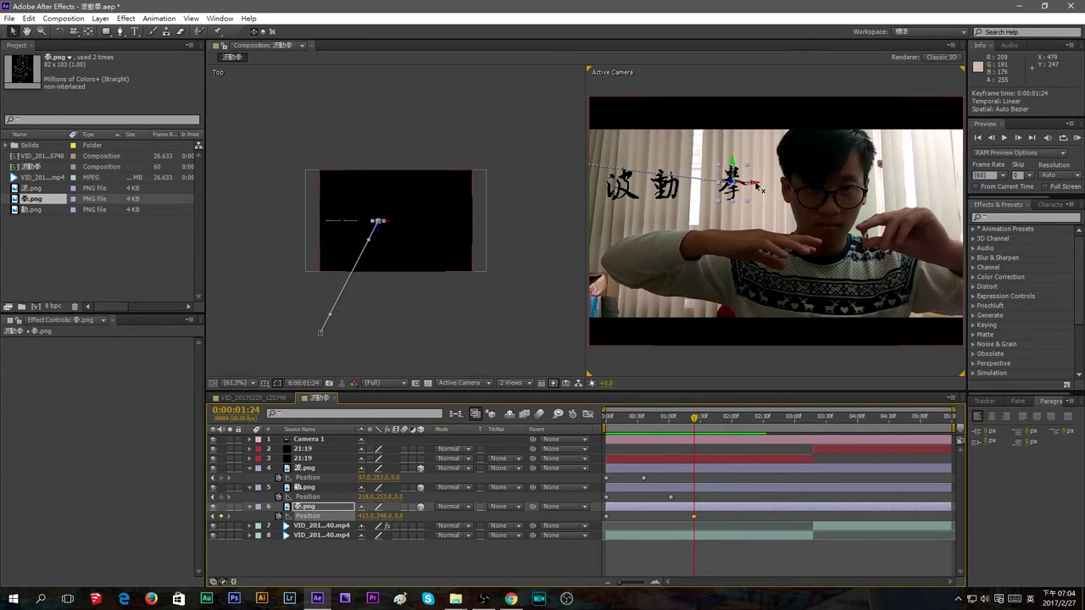
{"action": "left_click_drag", "start_coordinate": [758, 184], "coordinate": [748, 190]}
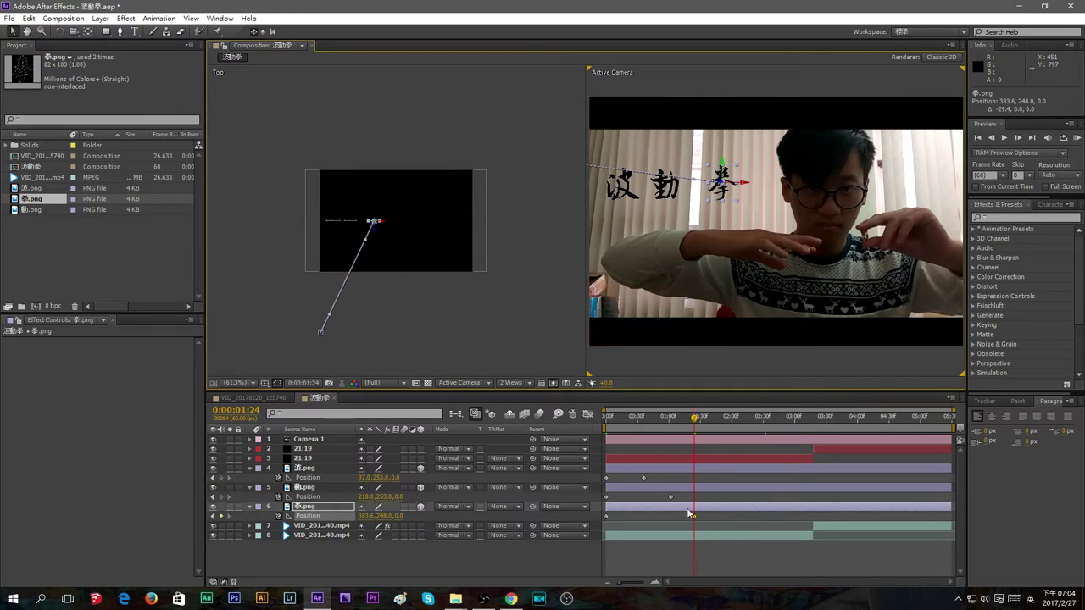
{"action": "left_click", "coordinate": [681, 548]}
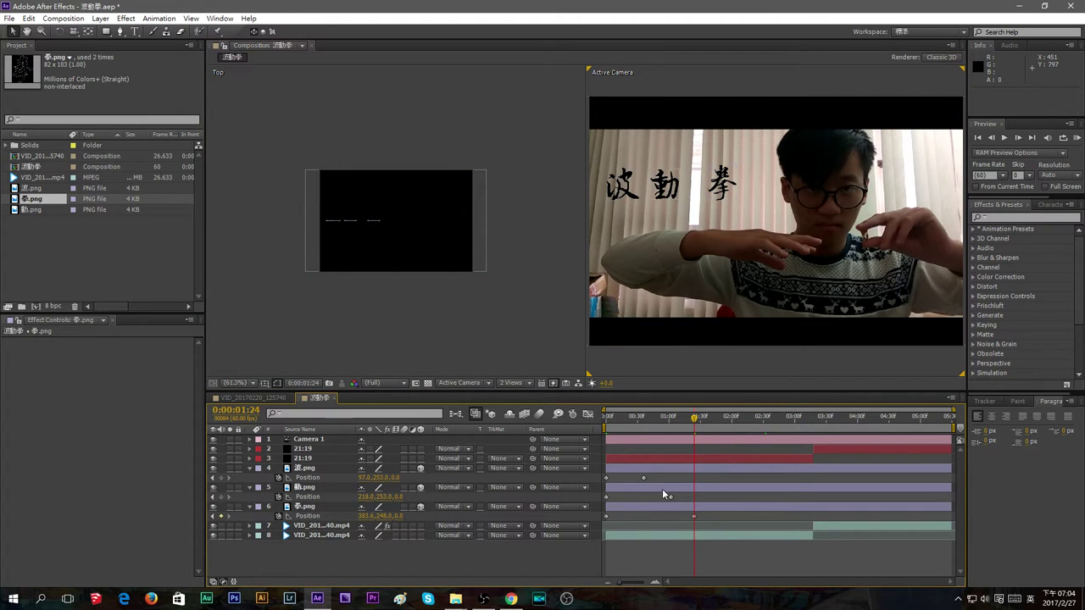
Shift the first Position keyframes of 拳.png to 0:00:01:10 and 波.png to 0:00:00:26, and place 動.png's just before its second keyframe
{"action": "left_click", "coordinate": [607, 478]}
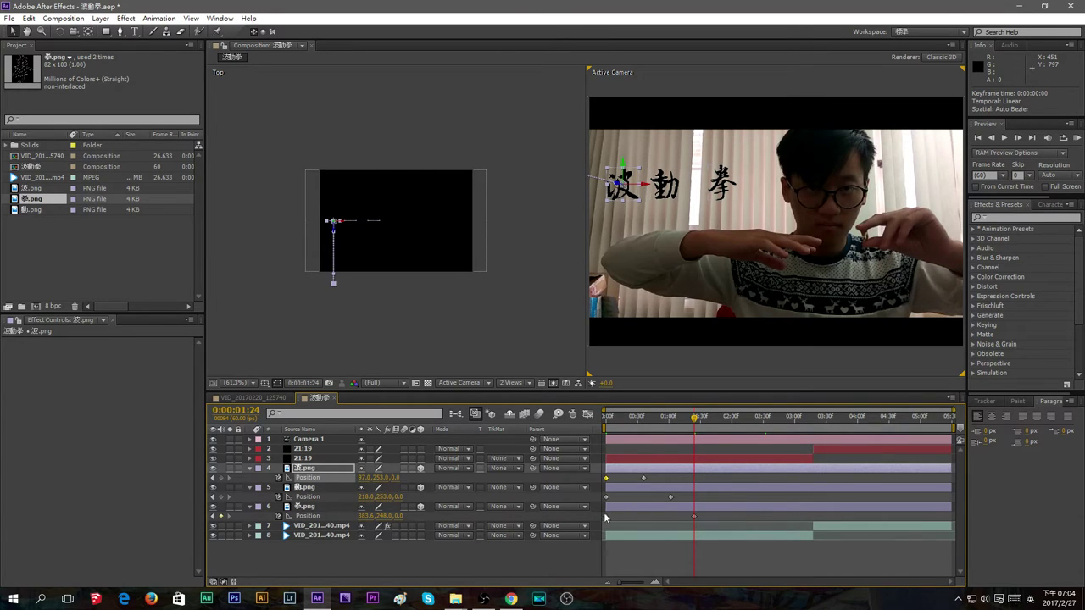
{"action": "left_click_drag", "start_coordinate": [605, 517], "coordinate": [679, 517]}
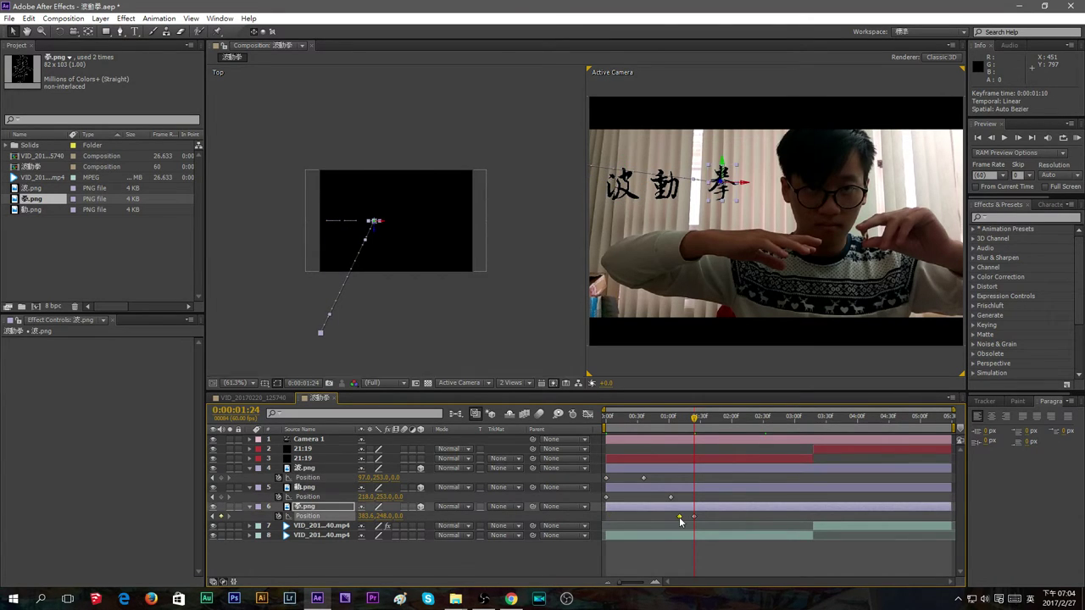
{"action": "left_click_drag", "start_coordinate": [607, 498], "coordinate": [636, 478]}
{"action": "left_click", "coordinate": [607, 479]}
{"action": "left_click_drag", "start_coordinate": [695, 417], "coordinate": [611, 420]}
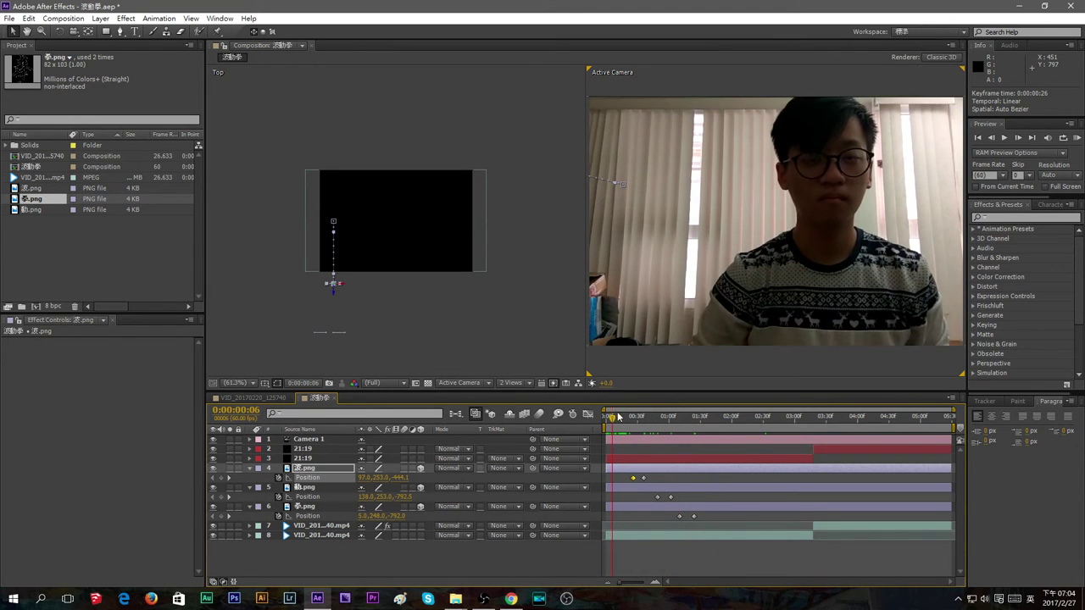
Fine-tune the keyframe timing, with 拳.png's end at 0:00:01:22, 波.png's start at 0:00:00:28 and 動.png's gap narrower, and preview it
{"action": "left_click", "coordinate": [692, 514]}
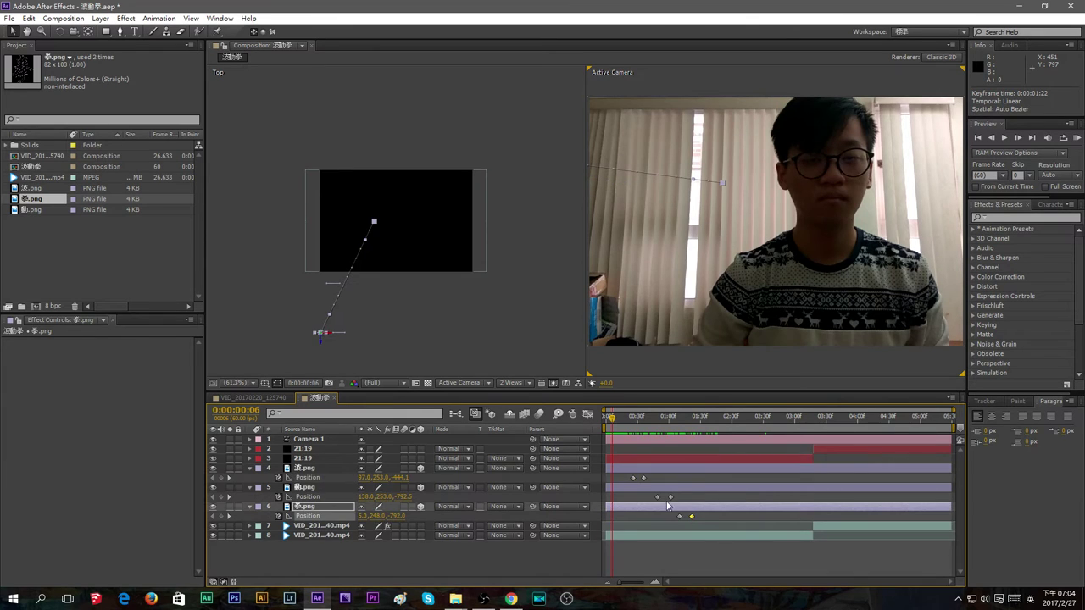
{"action": "left_click_drag", "start_coordinate": [657, 497], "coordinate": [662, 498]}
{"action": "left_click", "coordinate": [634, 479]}
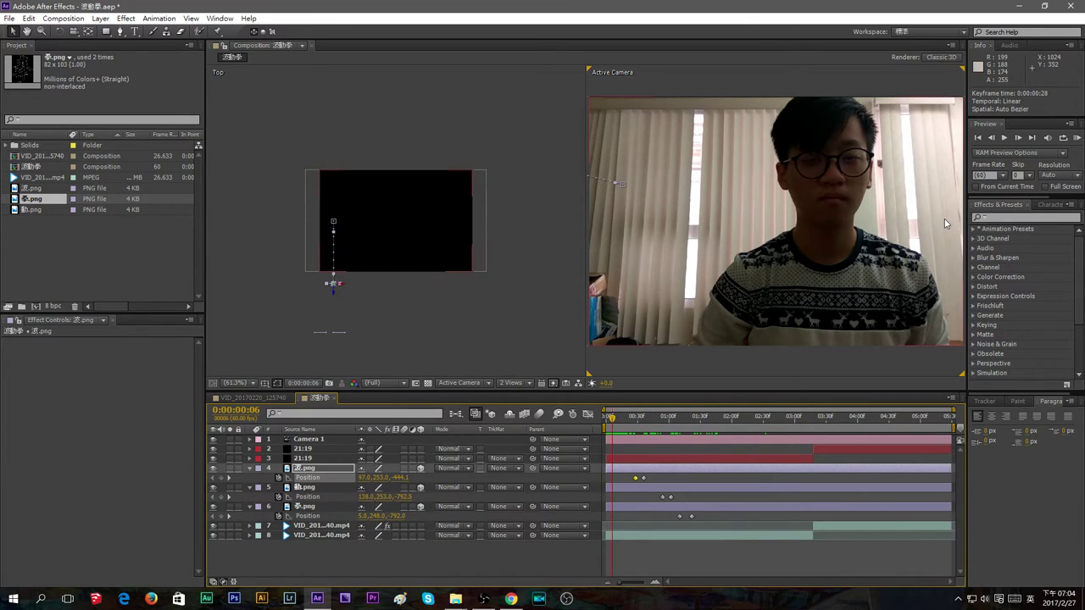
{"action": "key", "text": "space"}
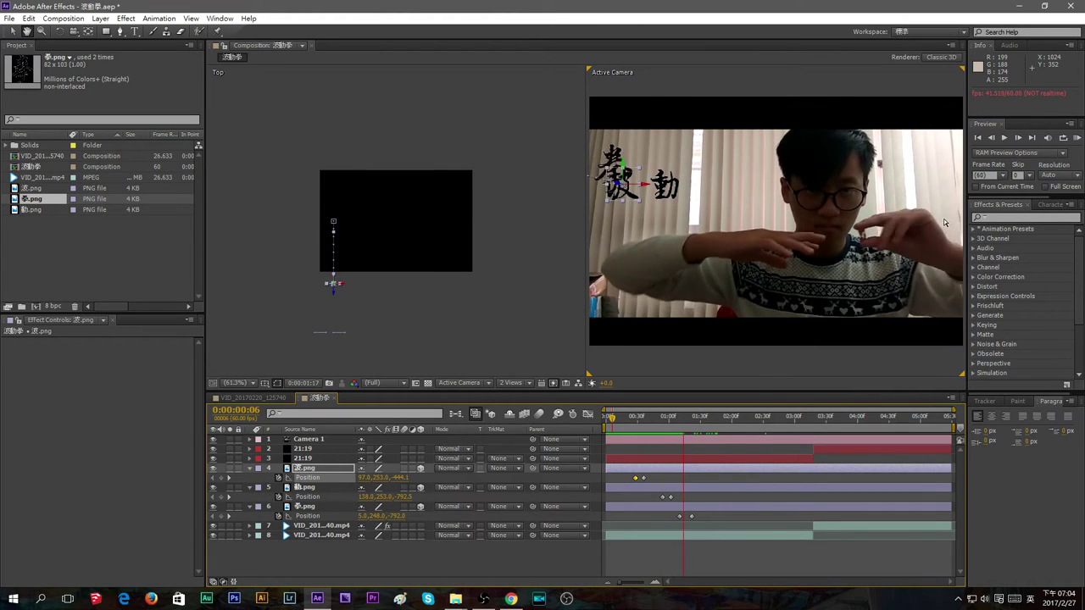
{"action": "key", "text": "space"}
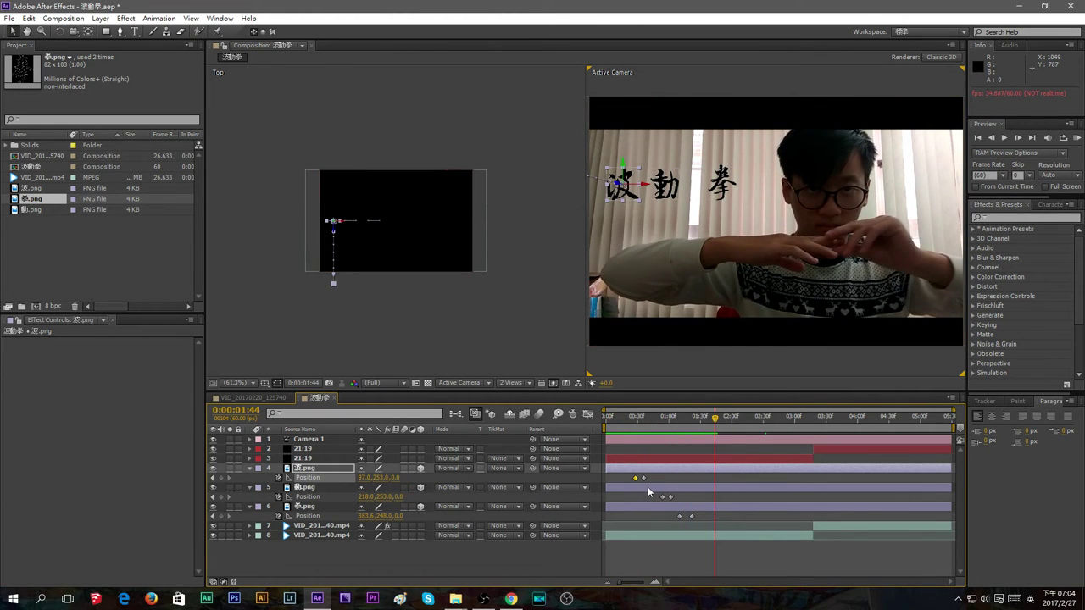
Tighten the first Position keyframes against the second ones, with 波.png's at 0:00:00:33, 動.png's at 0:00:00:59 and 拳.png's just before its end keyframe
{"action": "left_click_drag", "start_coordinate": [635, 478], "coordinate": [642, 477]}
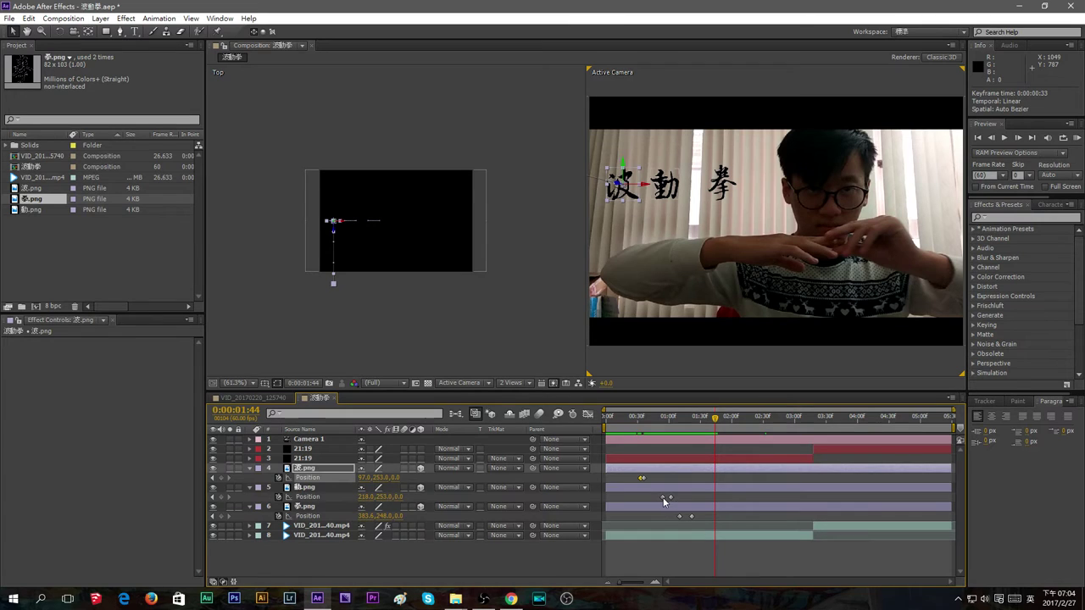
{"action": "left_click", "coordinate": [667, 498]}
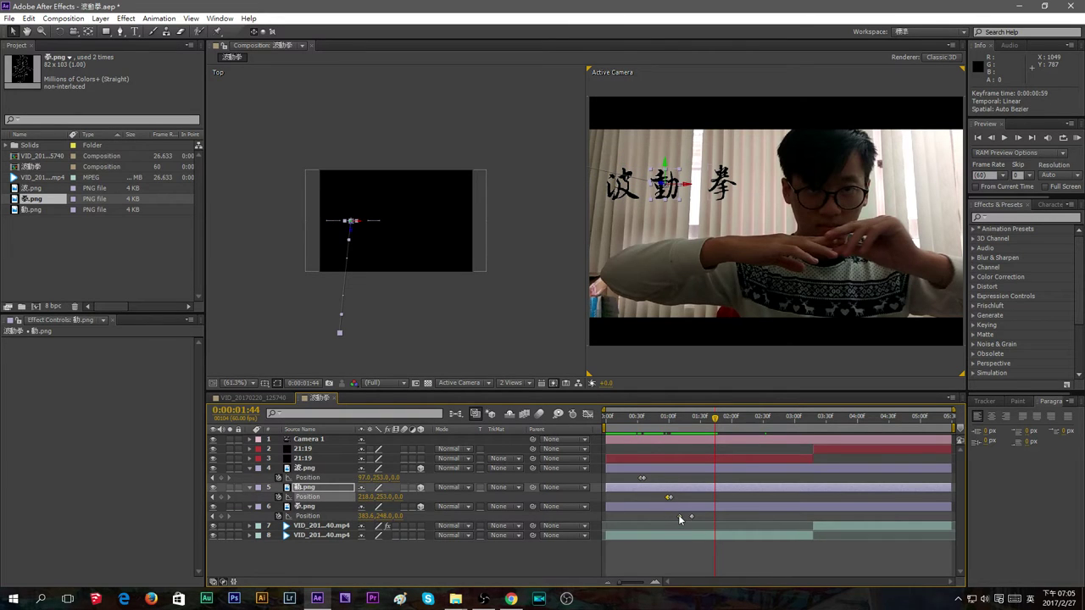
{"action": "left_click", "coordinate": [688, 516]}
Preview the faster fly-in of the three characters from the start of the composition
{"action": "left_click_drag", "start_coordinate": [719, 421], "coordinate": [598, 417]}
{"action": "key", "text": "space"}
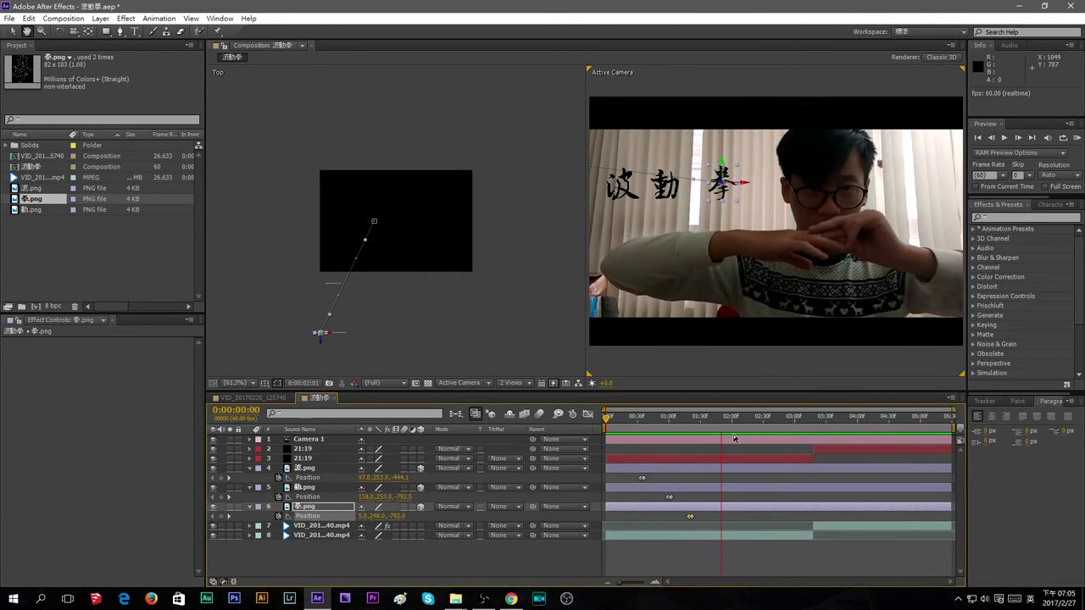
{"action": "left_click", "coordinate": [1005, 137]}
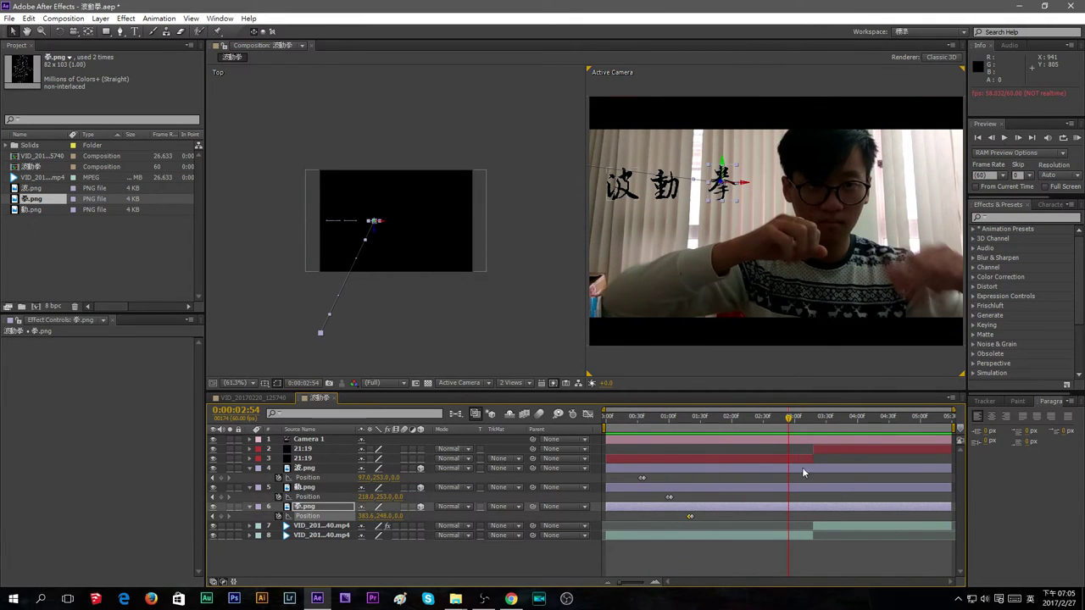
{"action": "left_click_drag", "start_coordinate": [788, 418], "coordinate": [706, 445]}
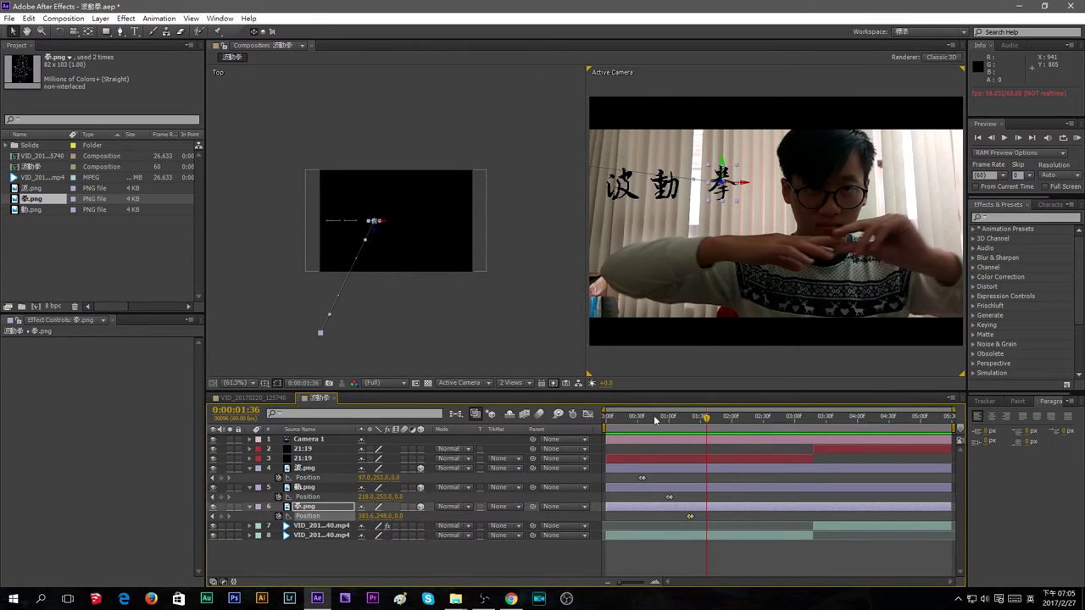
Add the expression wiggle(10,20) to the Position of 波.png
{"action": "left_click", "coordinate": [338, 547]}
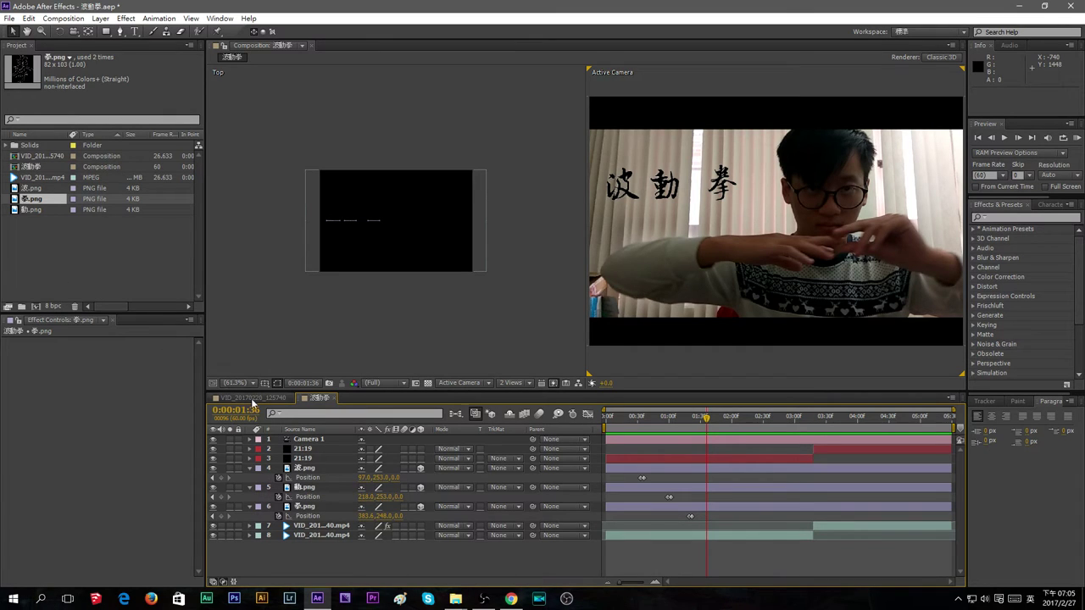
{"action": "left_click", "coordinate": [305, 507]}
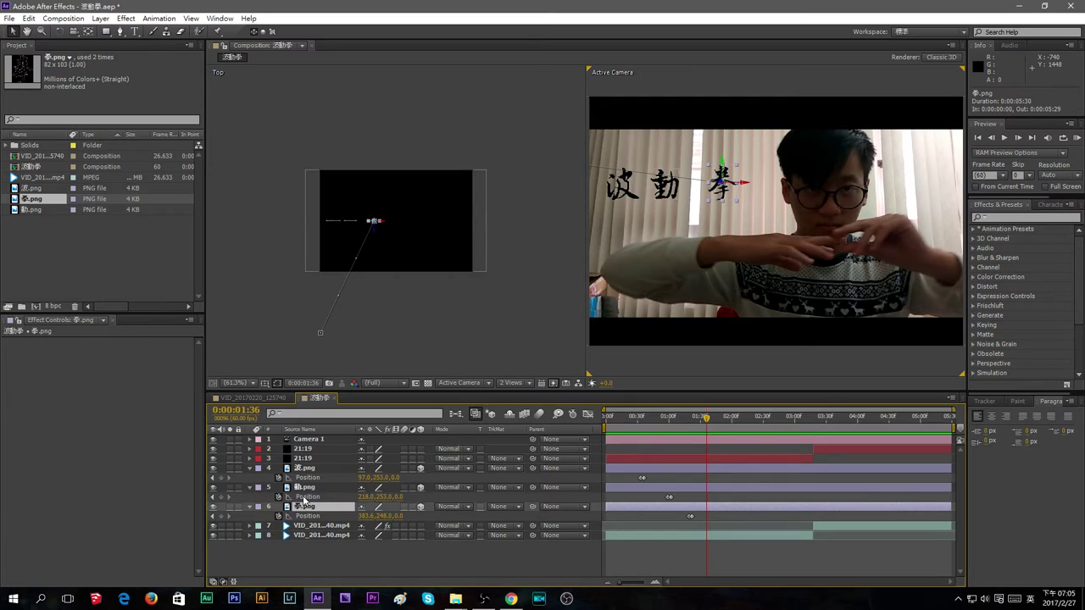
{"action": "left_click", "coordinate": [301, 471]}
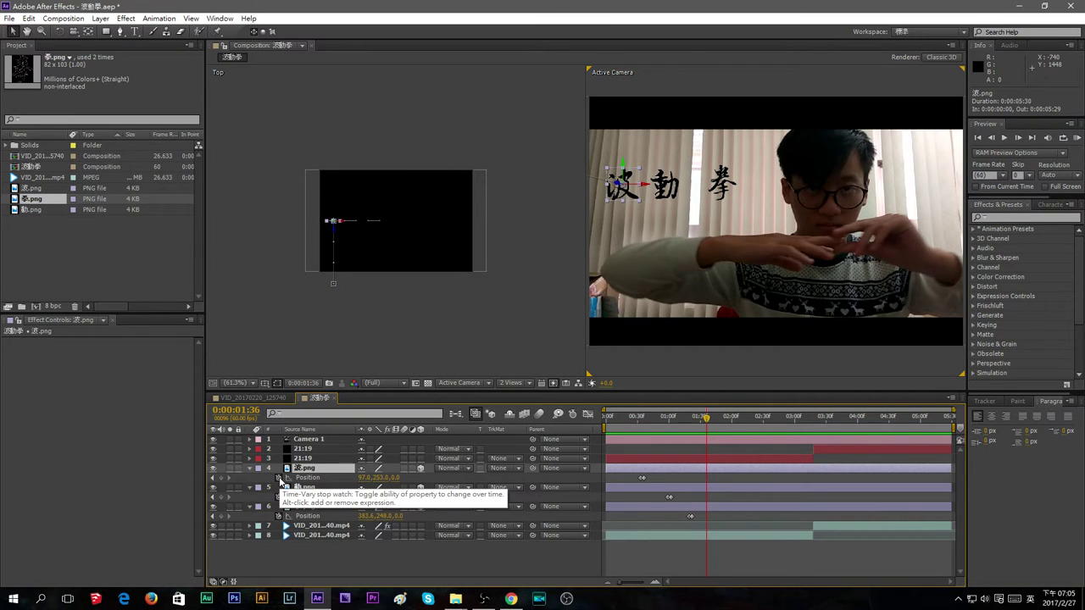
{"action": "left_click", "coordinate": [279, 478], "text": "alt"}
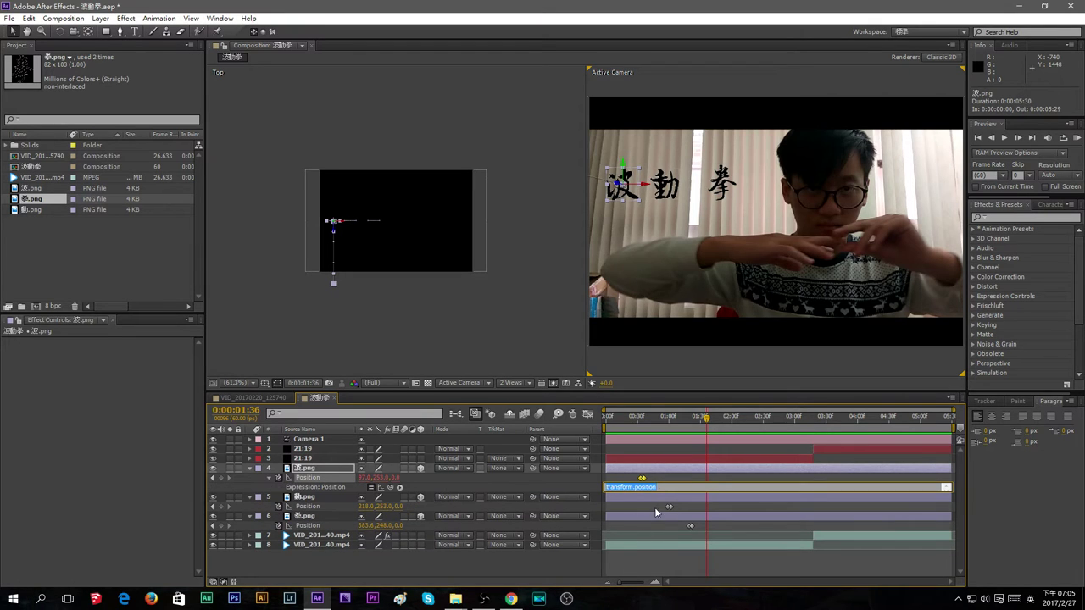
{"action": "key", "text": "BackSpace"}
{"action": "type", "text": "wiggle("}
{"action": "type", "text": "10,20"}
{"action": "left_click", "coordinate": [134, 420]}
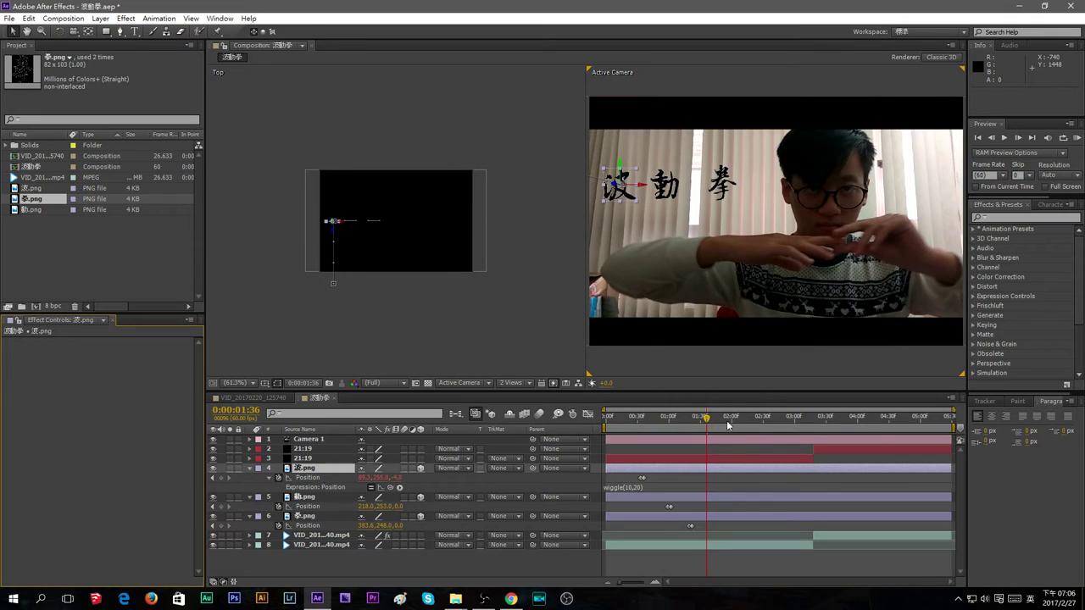
Preview the wiggle on 波.png from the start of the composition
{"action": "left_click_drag", "start_coordinate": [704, 424], "coordinate": [580, 417]}
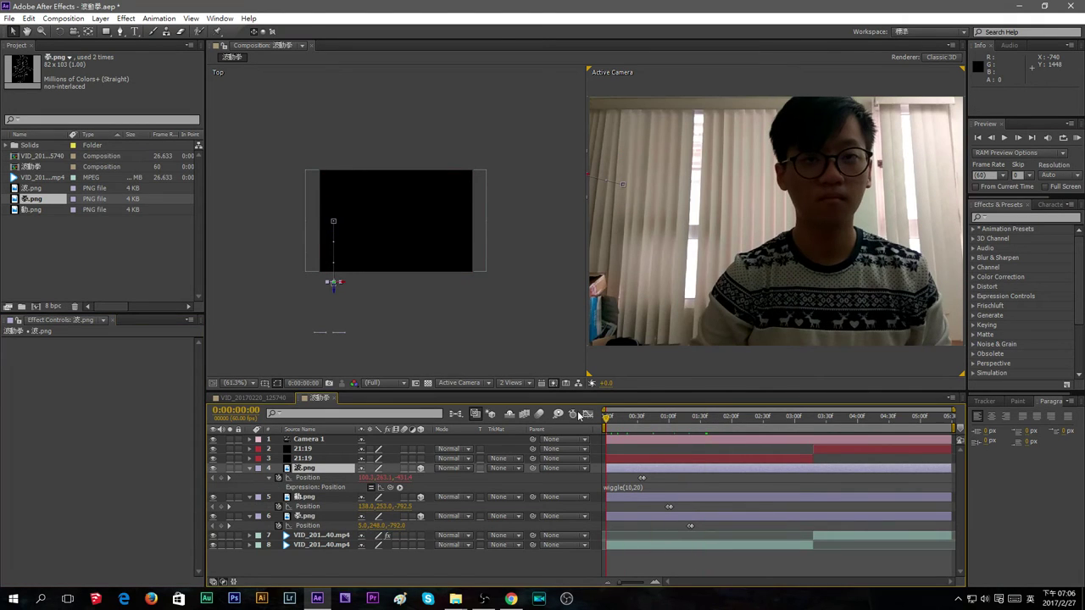
{"action": "left_click", "coordinate": [1009, 138]}
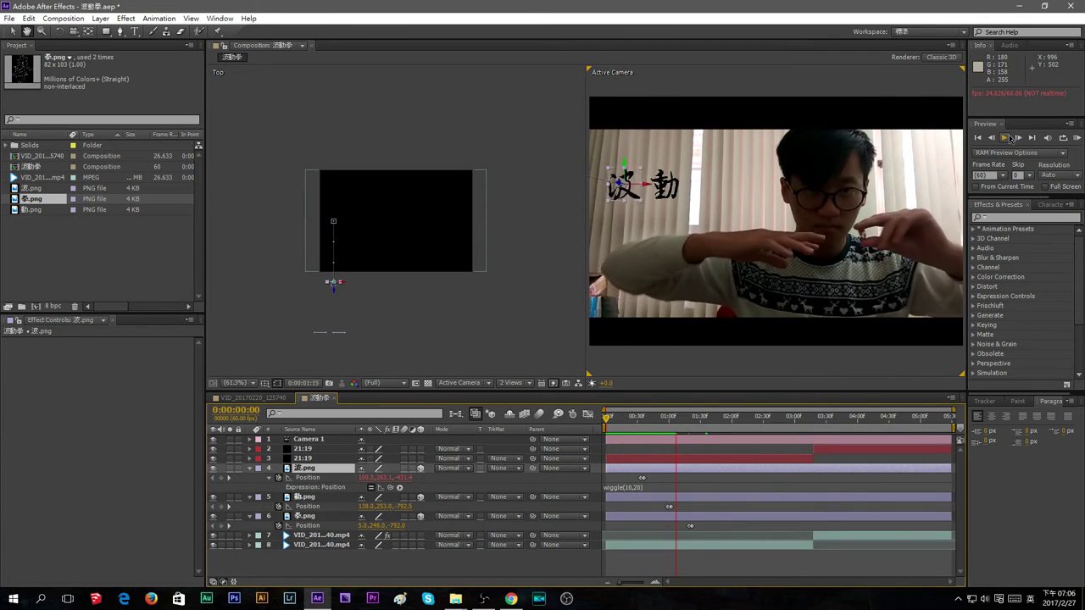
{"action": "left_click", "coordinate": [775, 362]}
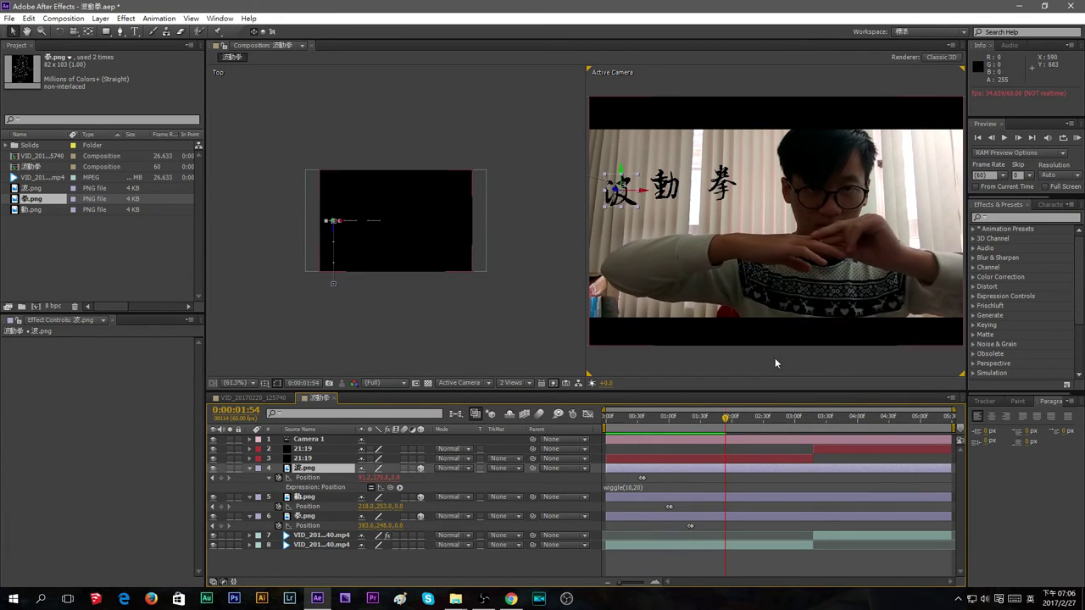
Copy the wiggle(10,20) expression from 波.png to the Position of 動.png and 拳.png, and preview the shaking characters
{"action": "left_click", "coordinate": [628, 488]}
{"action": "key", "text": "ctrl+c"}
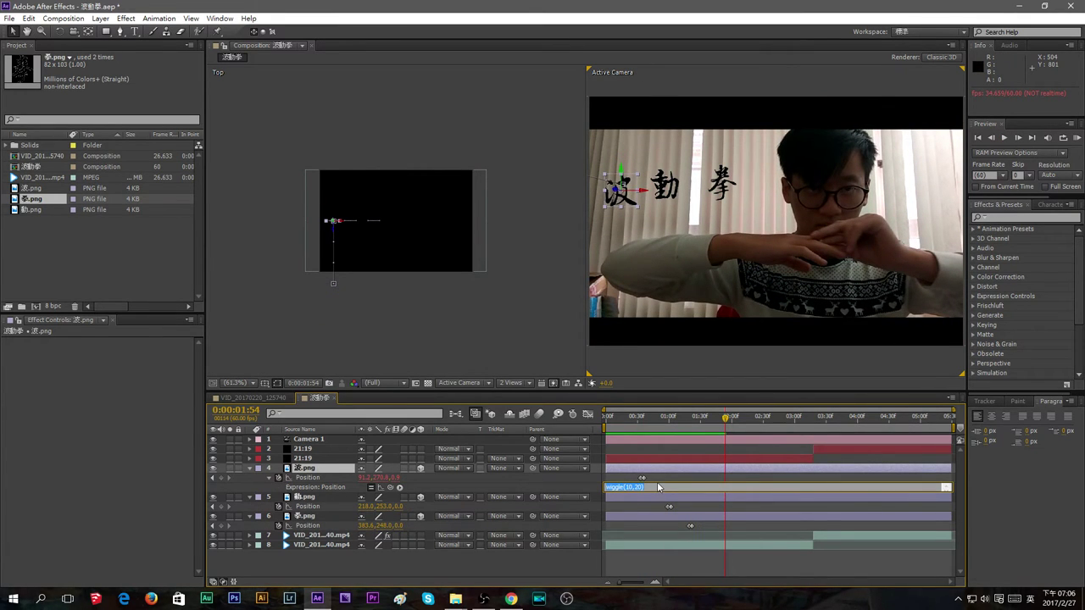
{"action": "left_click_drag", "start_coordinate": [731, 422], "coordinate": [503, 433]}
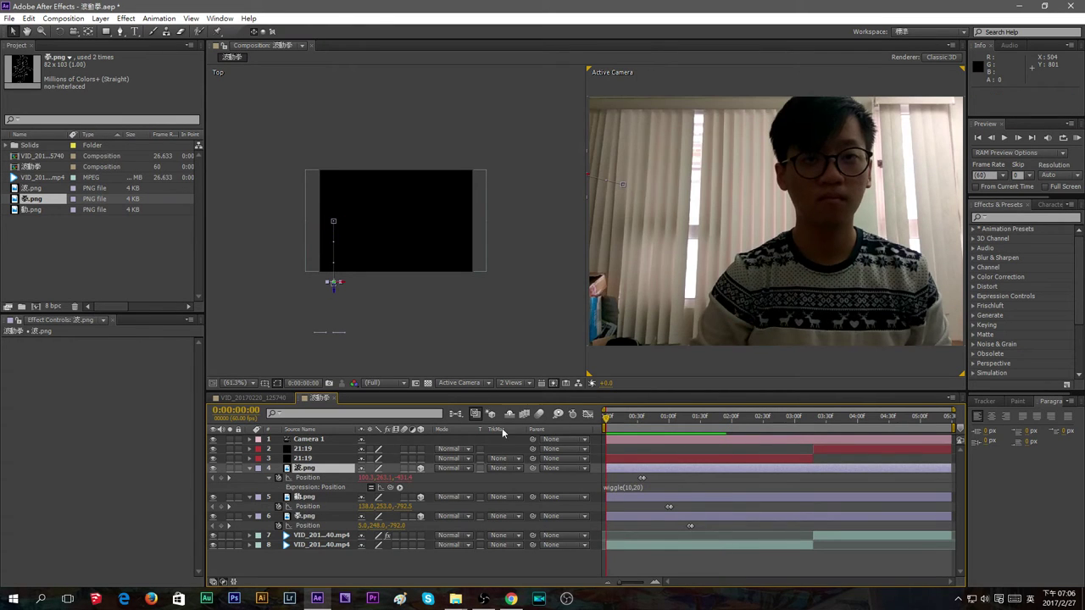
{"action": "left_click", "coordinate": [279, 506], "text": "alt"}
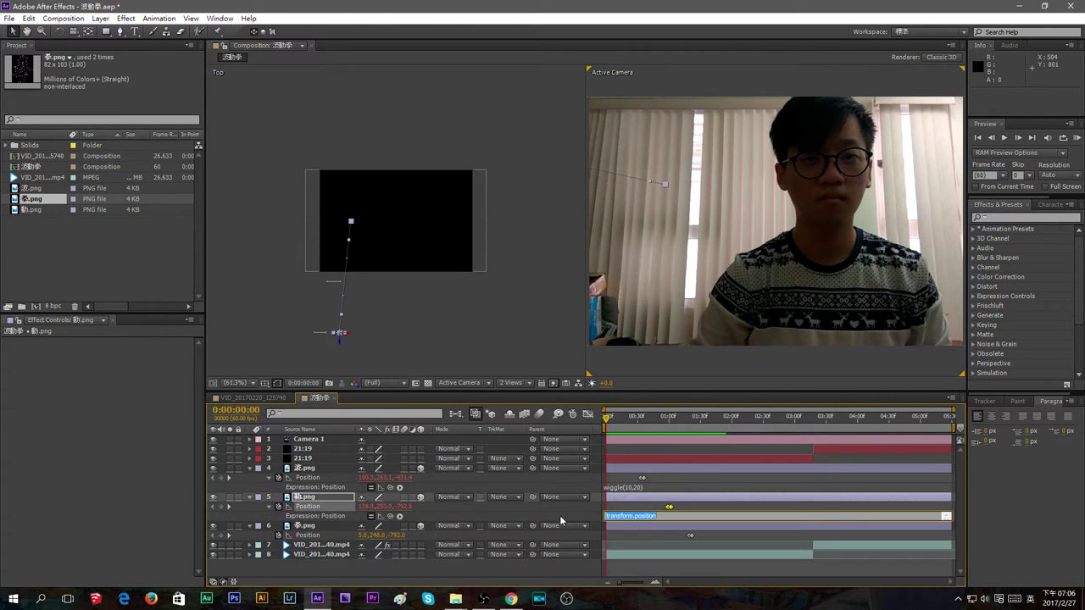
{"action": "key", "text": "ctrl+v"}
{"action": "left_click", "coordinate": [138, 503]}
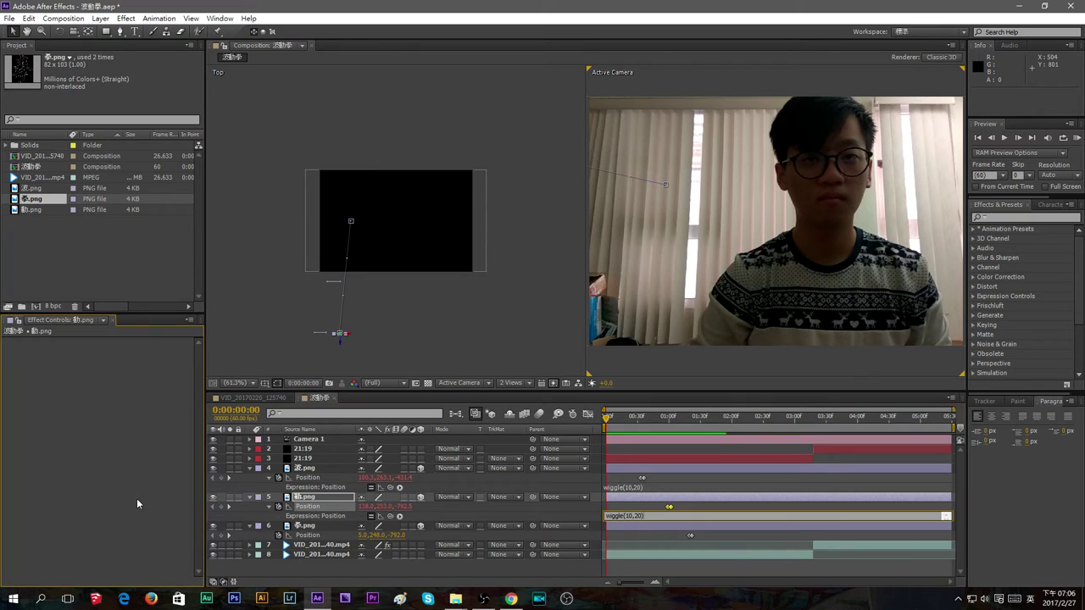
{"action": "left_click", "coordinate": [278, 535], "text": "alt"}
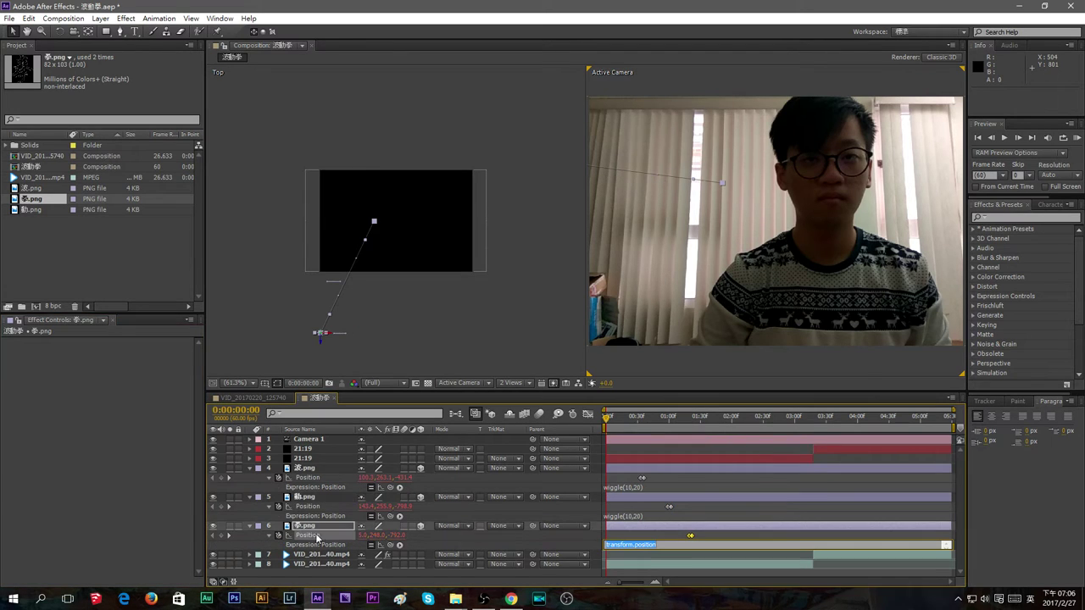
{"action": "key", "text": "ctrl+v"}
{"action": "left_click", "coordinate": [146, 489]}
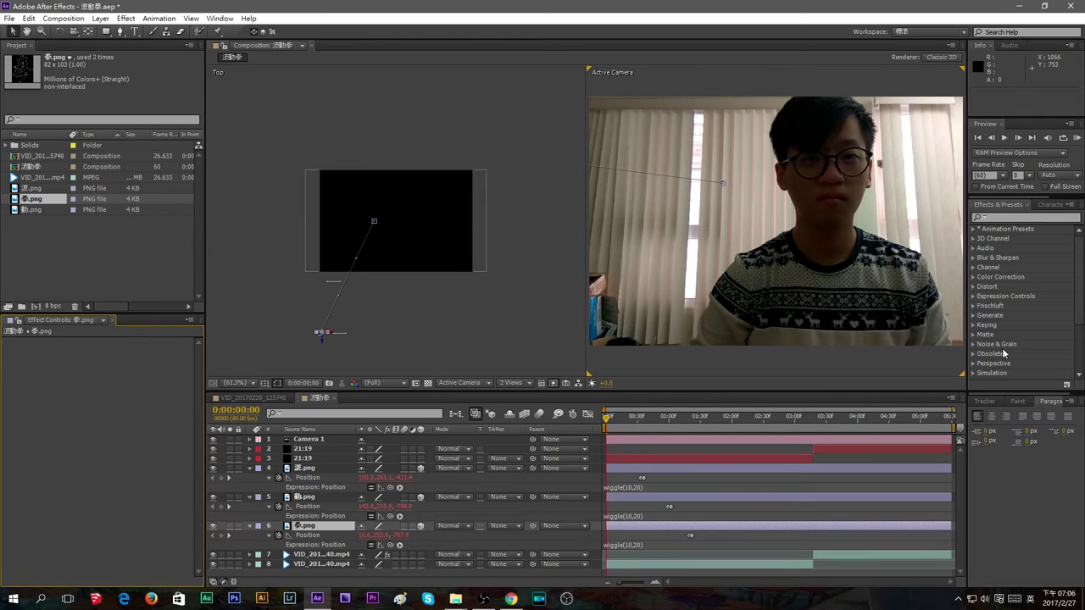
{"action": "key", "text": "space"}
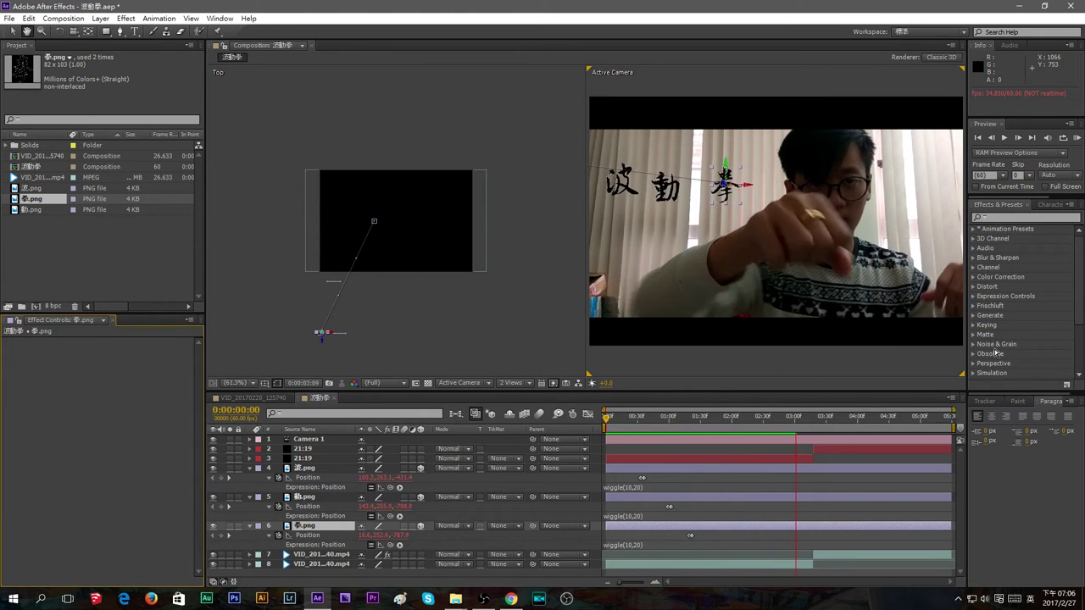
{"action": "key", "text": "space"}
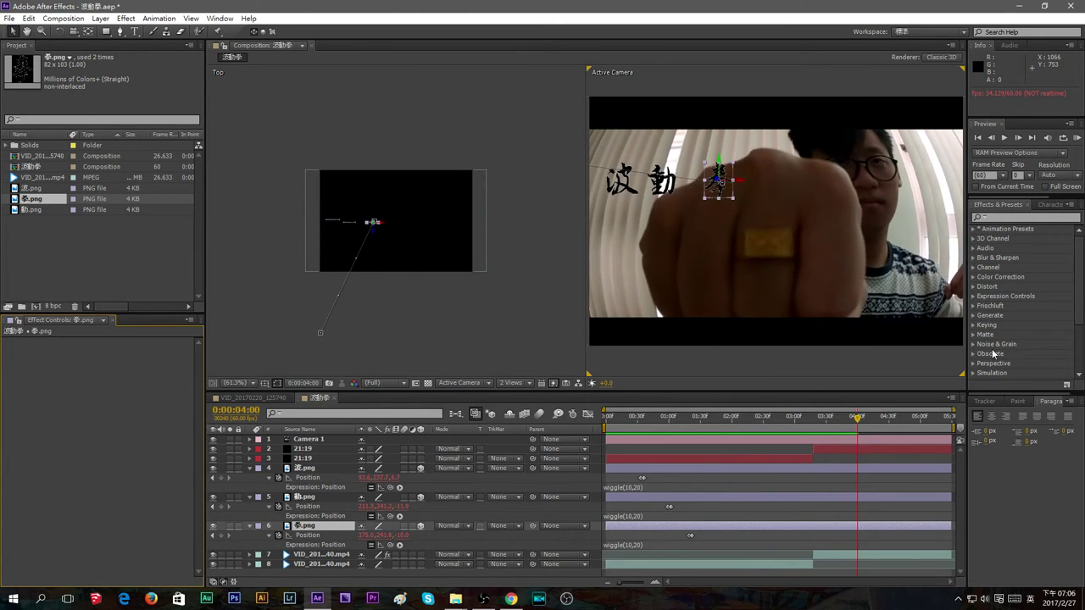
At 0:00:02:30, move the characters out past the camera along Z: 拳.png to -1324, 動.png to -1696 and 波.png to -1208
{"action": "left_click_drag", "start_coordinate": [855, 422], "coordinate": [763, 424]}
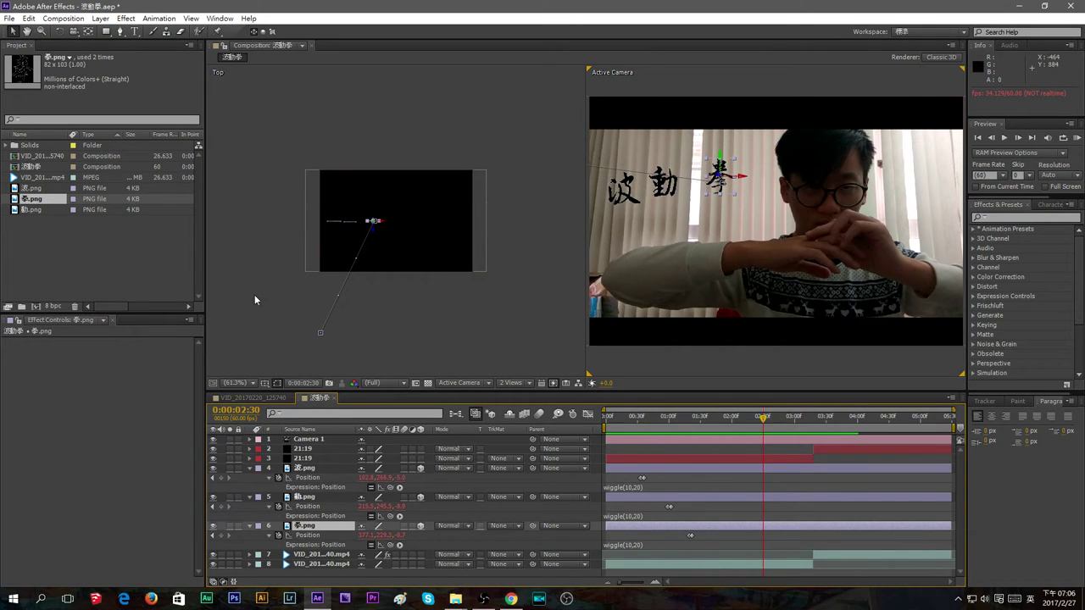
{"action": "left_click_drag", "start_coordinate": [377, 235], "coordinate": [377, 373]}
{"action": "left_click_drag", "start_coordinate": [336, 406], "coordinate": [336, 422]}
{"action": "left_click", "coordinate": [353, 224]}
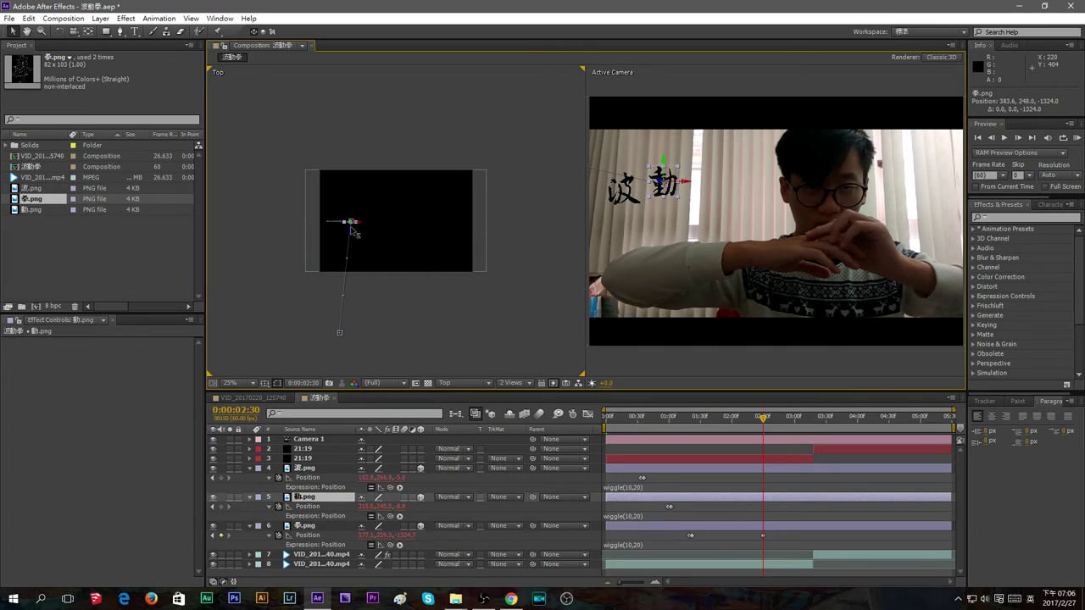
{"action": "left_click_drag", "start_coordinate": [353, 236], "coordinate": [351, 377]}
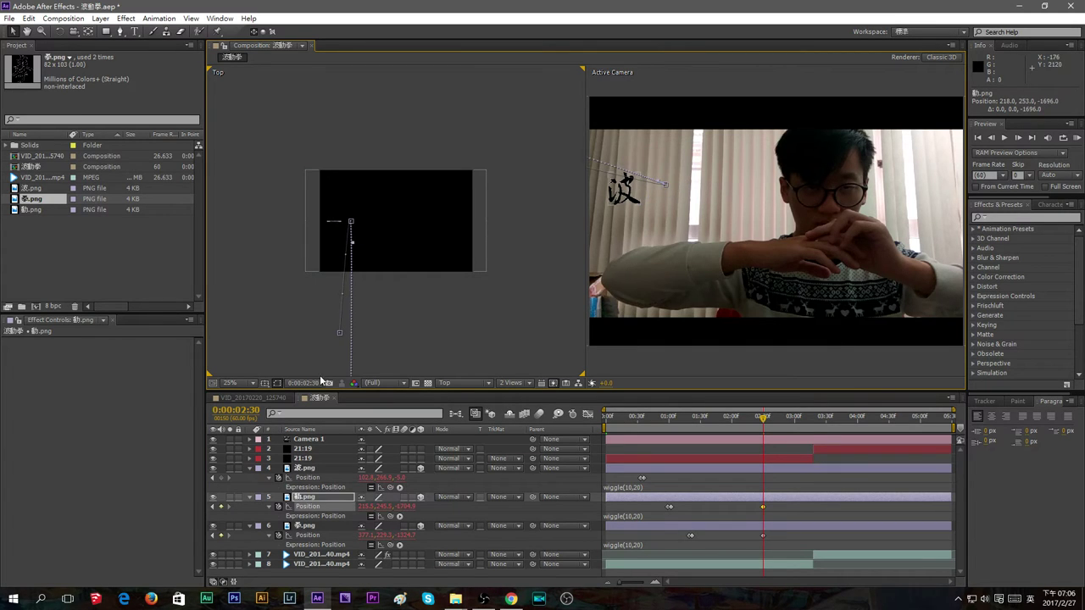
{"action": "left_click", "coordinate": [333, 226]}
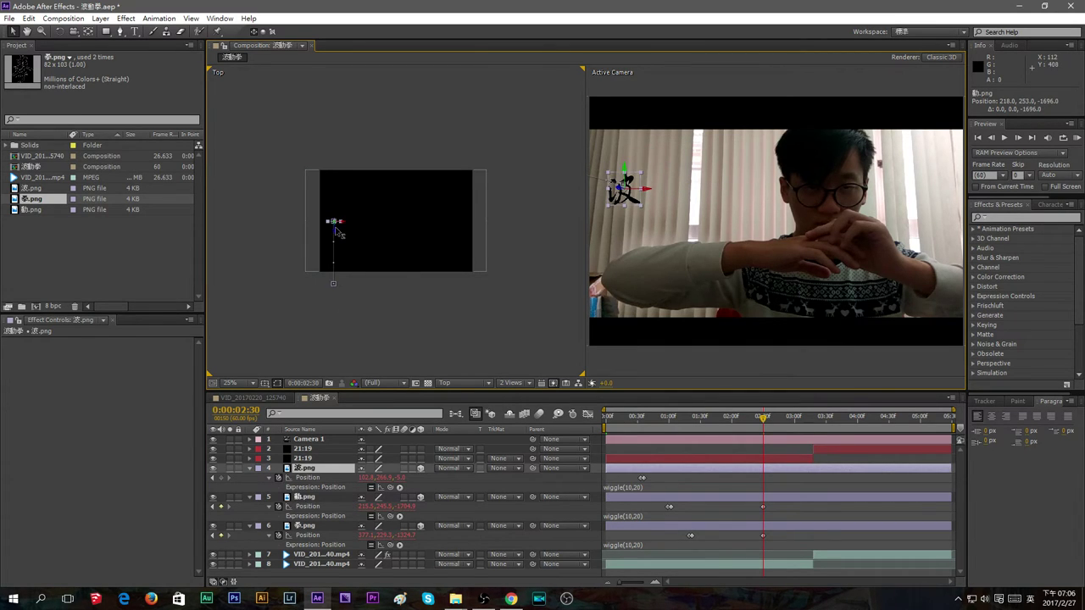
{"action": "left_click_drag", "start_coordinate": [334, 230], "coordinate": [676, 384]}
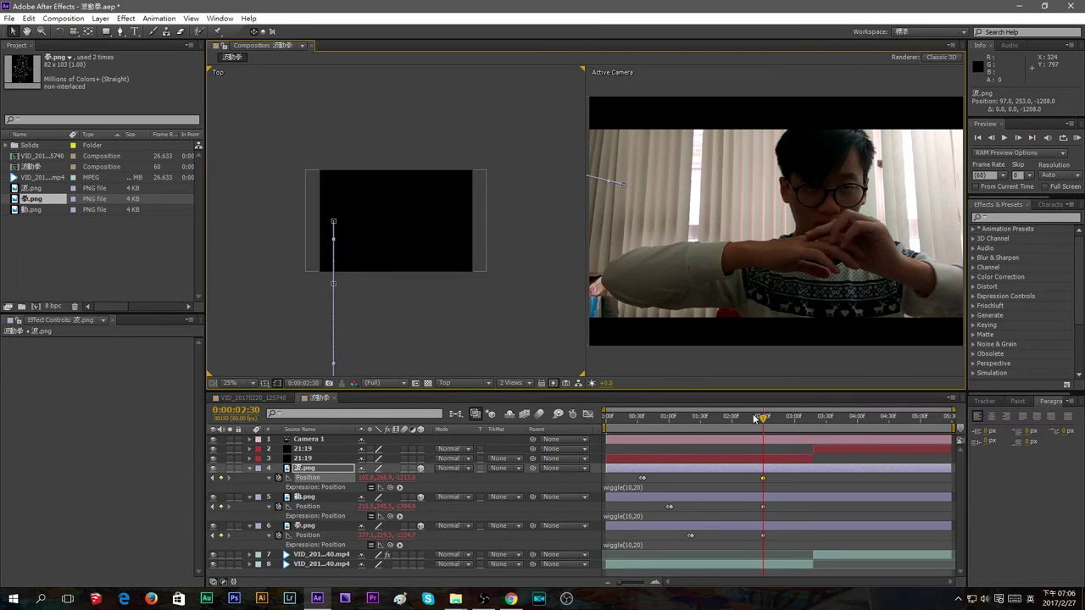
Copy the resting Position keyframes of 拳.png, 動.png and 波.png to 0:00:02:26 so each character holds before flying out
{"action": "mouse_move", "coordinate": [763, 421]}
{"action": "left_mouse_down"}
{"action": "mouse_move", "coordinate": [719, 421]}
{"action": "mouse_move", "coordinate": [760, 424]}
{"action": "left_mouse_up"}
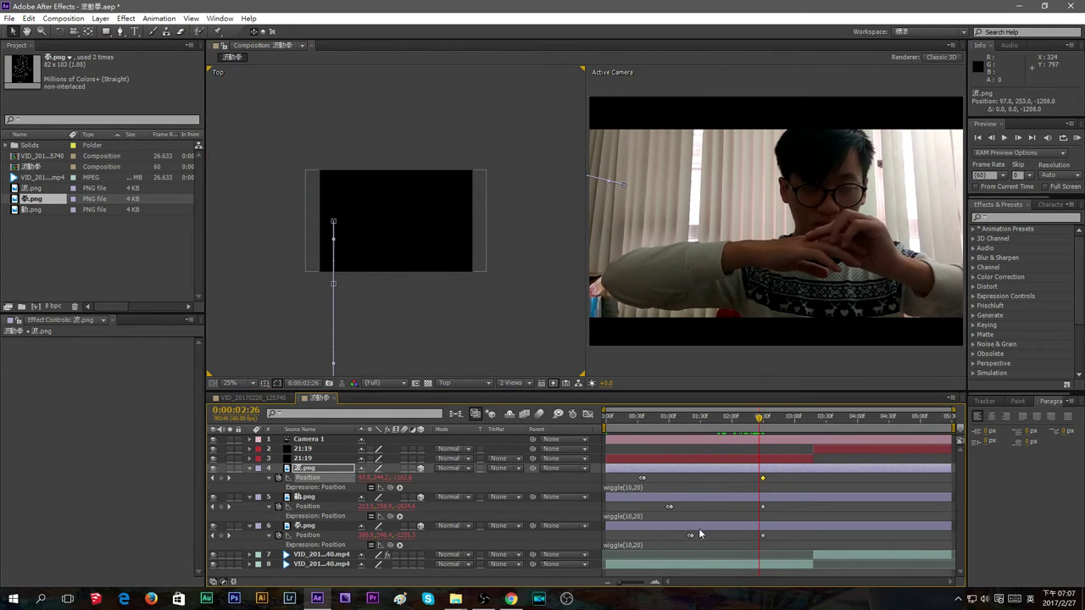
{"action": "left_click", "coordinate": [692, 536]}
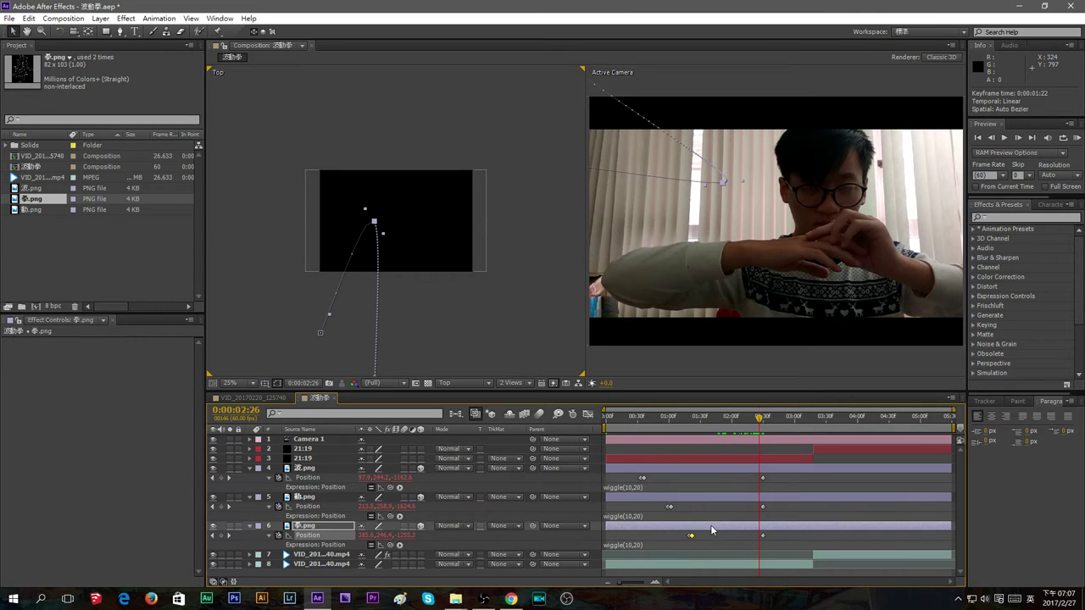
{"action": "key", "text": "ctrl+c"}
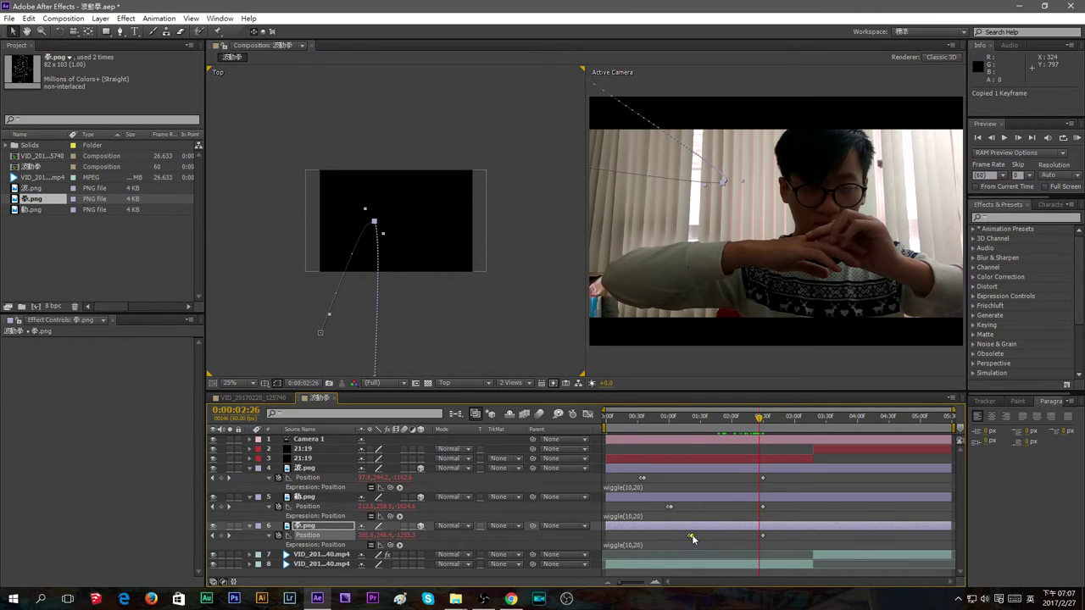
{"action": "key", "text": "ctrl+v"}
{"action": "left_click", "coordinate": [670, 507]}
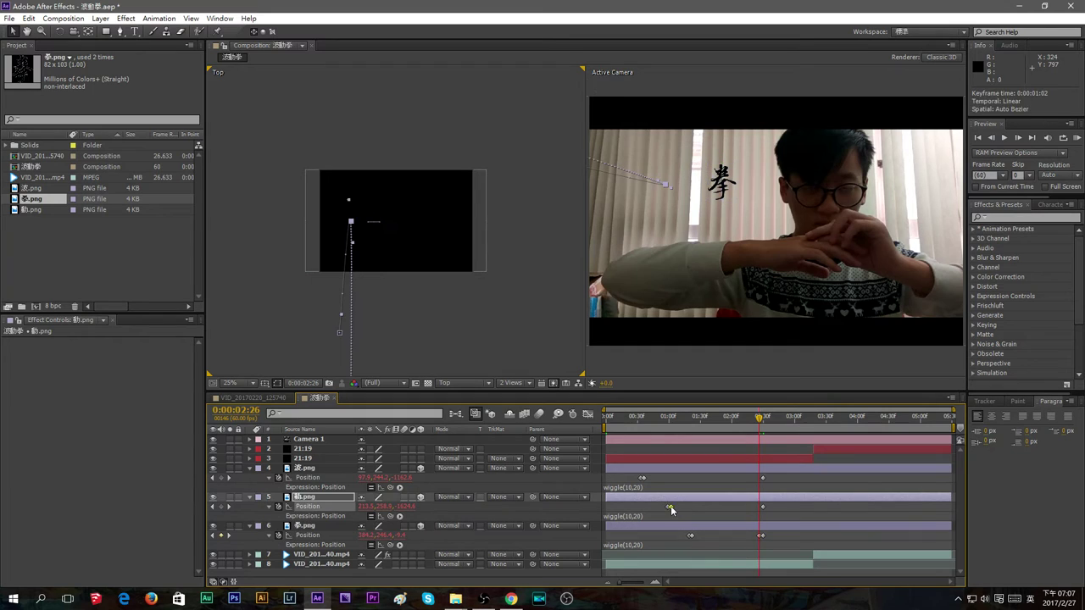
{"action": "key", "text": "ctrl+v"}
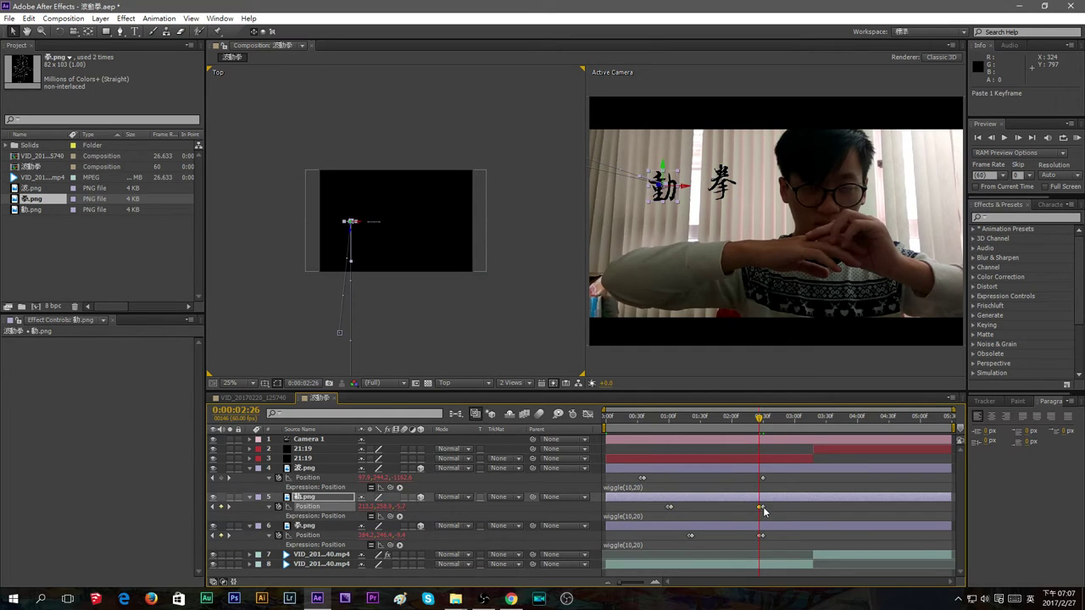
{"action": "left_click", "coordinate": [642, 477]}
{"action": "key", "text": "ctrl+c"}
{"action": "key", "text": "ctrl+v"}
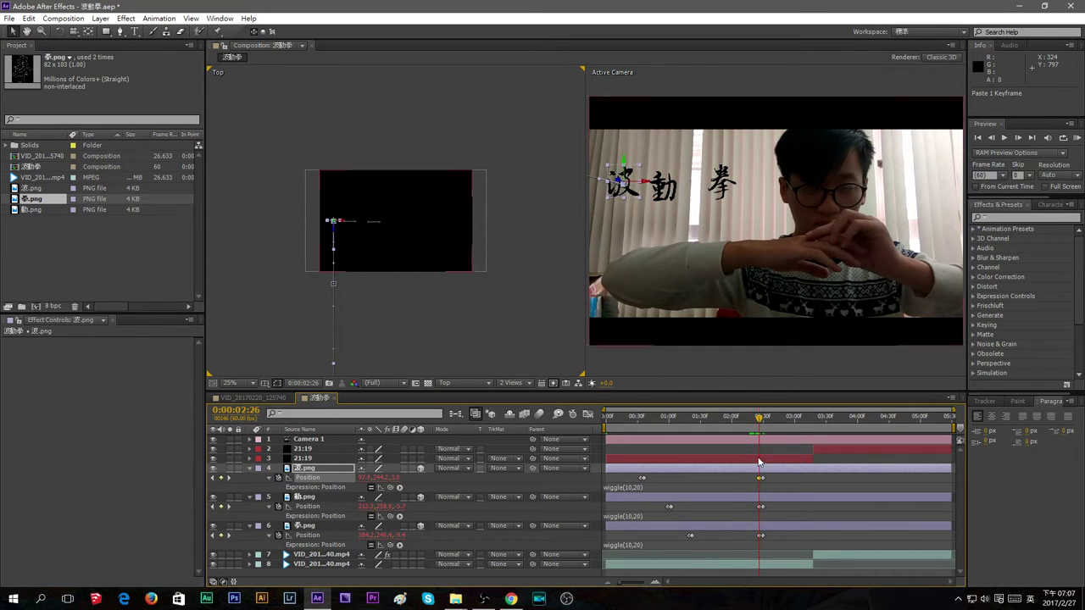
Preview the complete fly-in, shake and fly-out of the characters from 0:00:00:22
{"action": "mouse_move", "coordinate": [761, 419]}
{"action": "left_mouse_down"}
{"action": "mouse_move", "coordinate": [748, 421]}
{"action": "mouse_move", "coordinate": [777, 426]}
{"action": "left_mouse_up"}
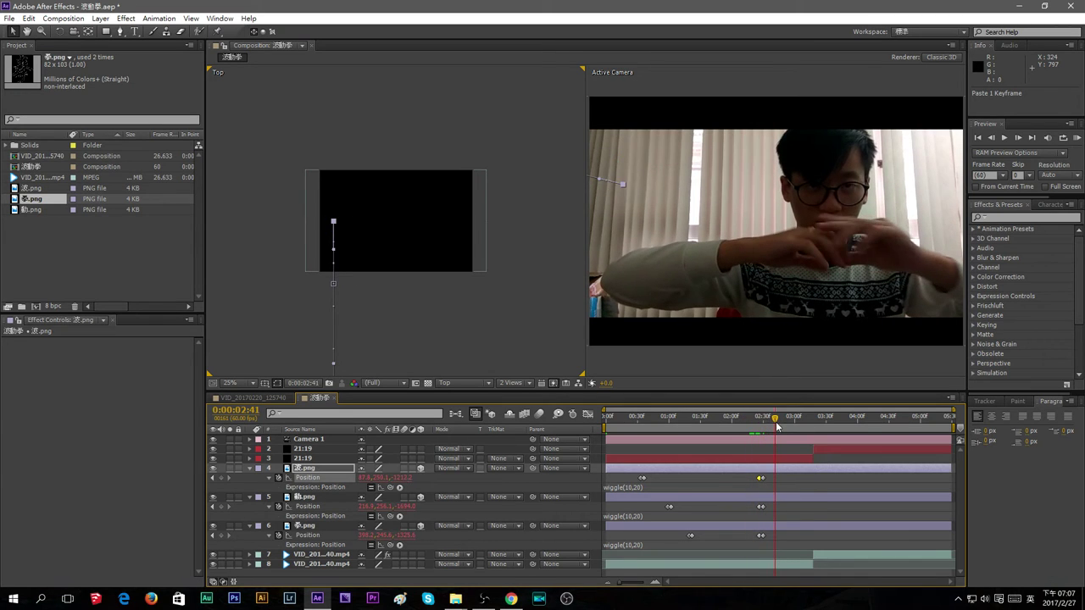
{"action": "key", "text": "space"}
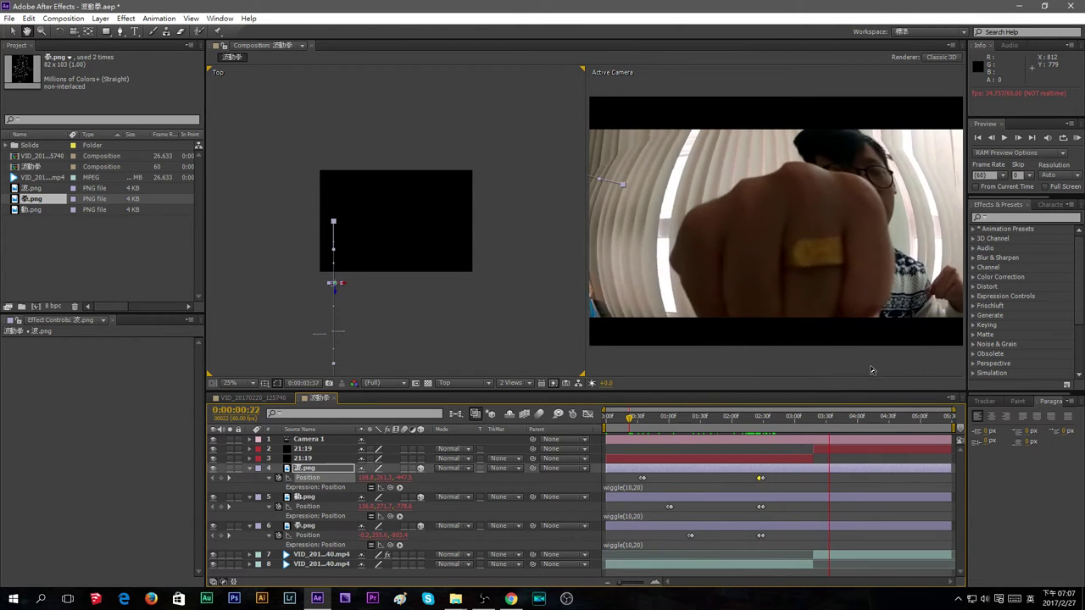
{"action": "key", "text": "space"}
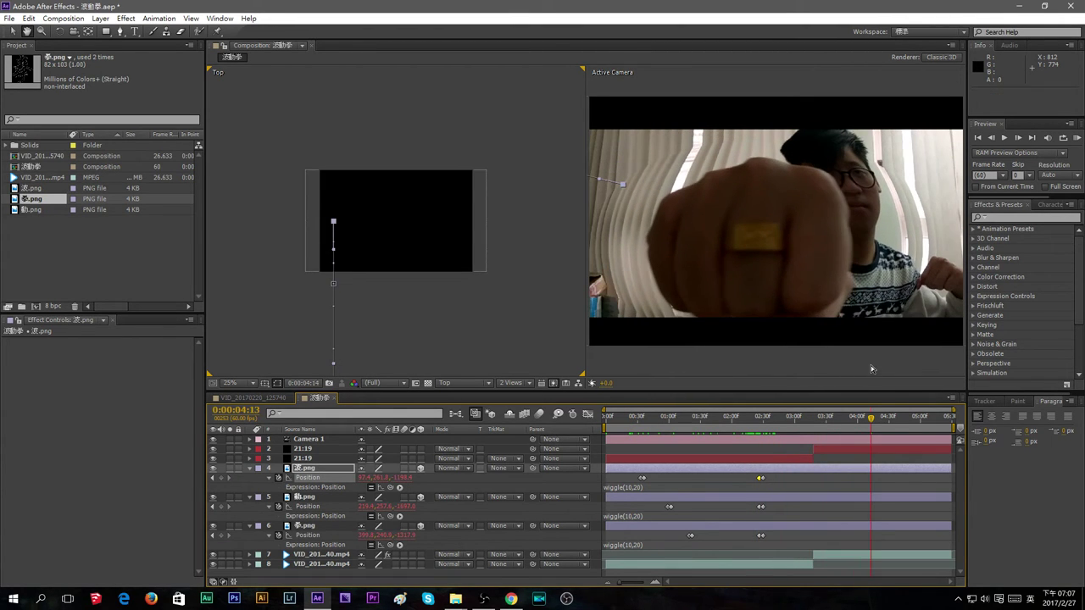
Preview the whole composition from its first frame, and return the playhead to the beginning of the timeline
{"action": "key", "text": "space"}
{"action": "key", "text": "space"}
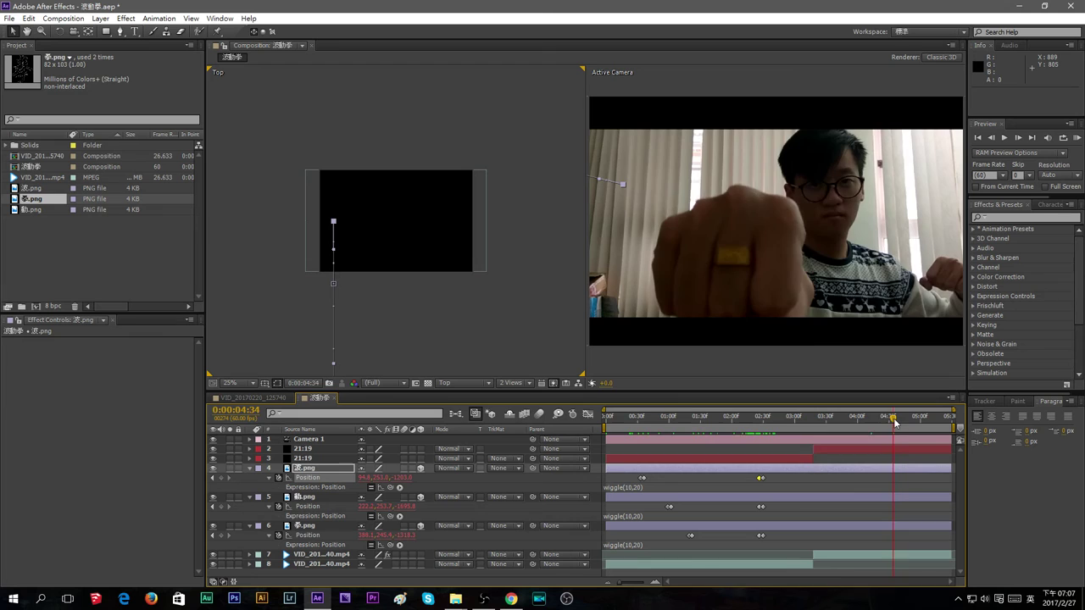
{"action": "key", "text": "space"}
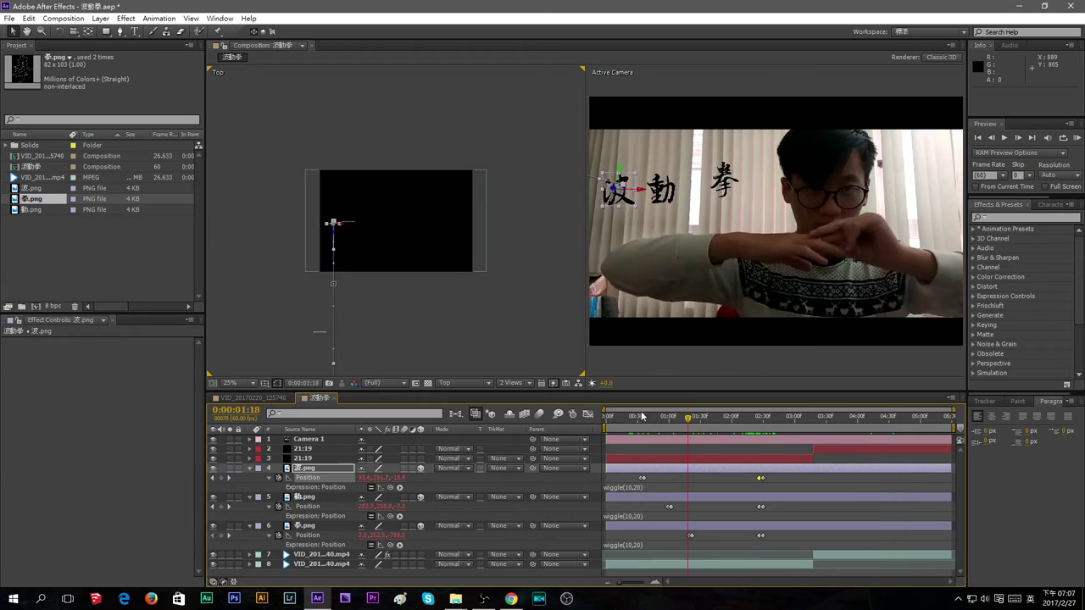
{"action": "key", "text": "Home"}
{"action": "left_click", "coordinate": [1005, 139]}
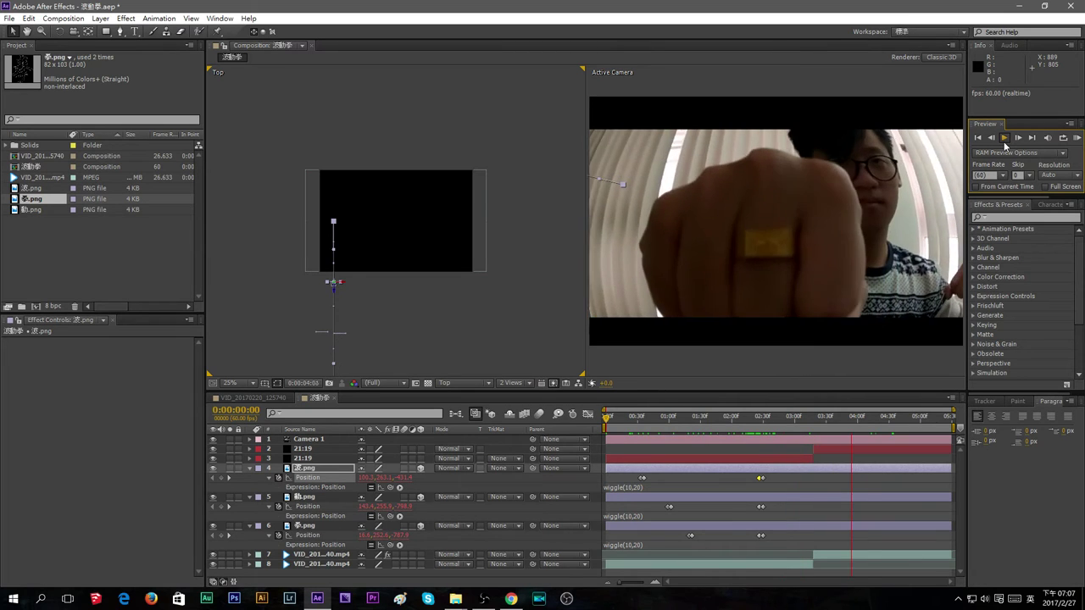
{"action": "left_click", "coordinate": [1004, 139]}
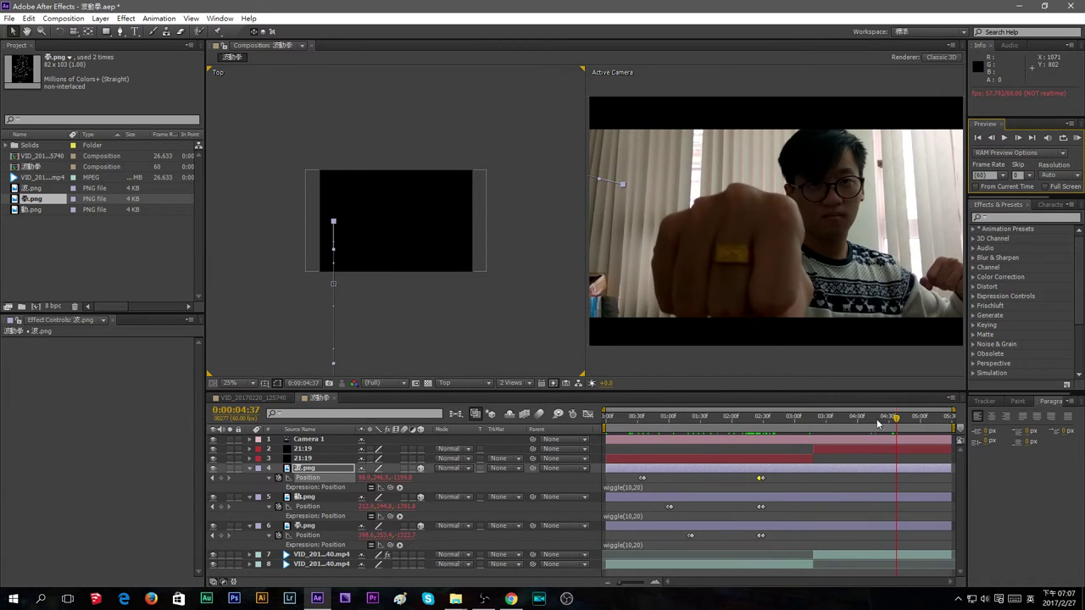
{"action": "left_click_drag", "start_coordinate": [898, 421], "coordinate": [570, 424]}
Collapse the expanded Position properties of the 波.png, 動.png and 拳.png layers in the timeline
{"action": "left_click", "coordinate": [249, 468]}
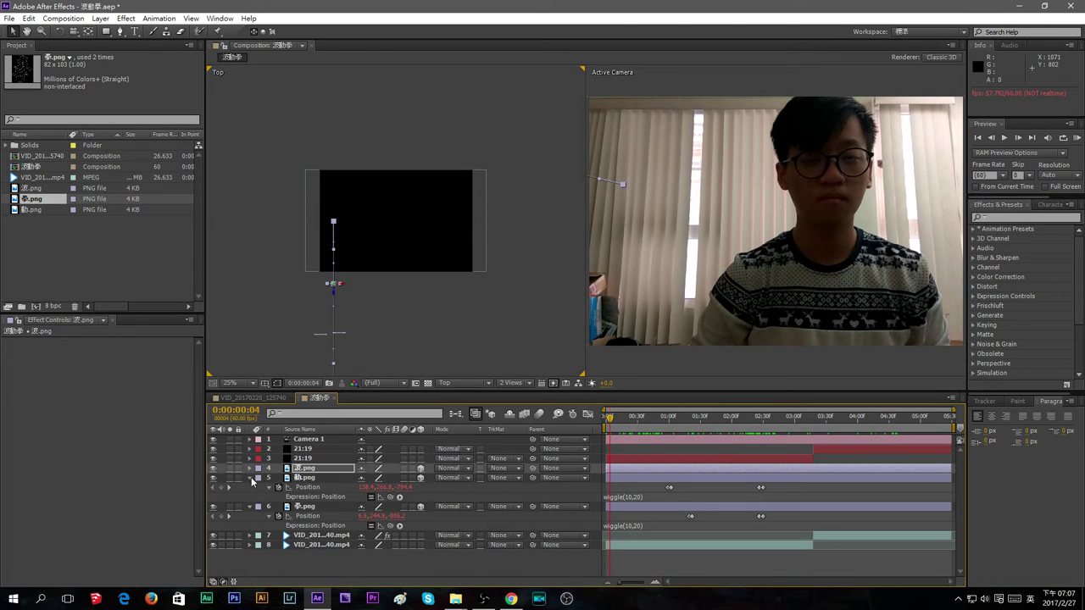
{"action": "left_click", "coordinate": [250, 478]}
{"action": "left_click", "coordinate": [250, 487]}
{"action": "left_click", "coordinate": [310, 533]}
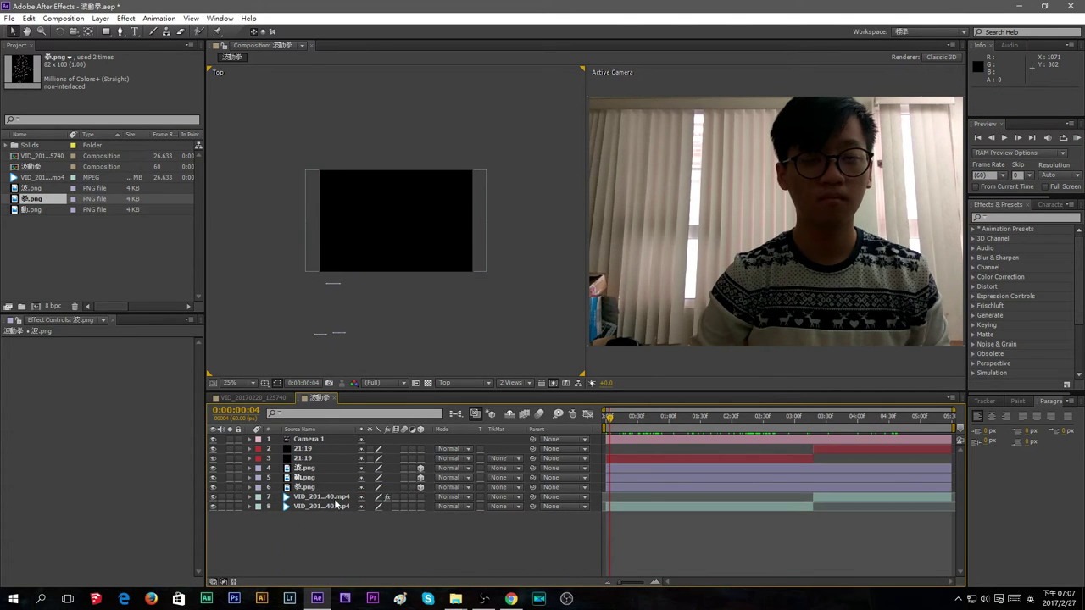
Apply Curves to the upper video clip, the one with Bulge, at 0:00:03:25 and raise the RGB curve slightly to brighten the midtones
{"action": "left_click", "coordinate": [331, 496]}
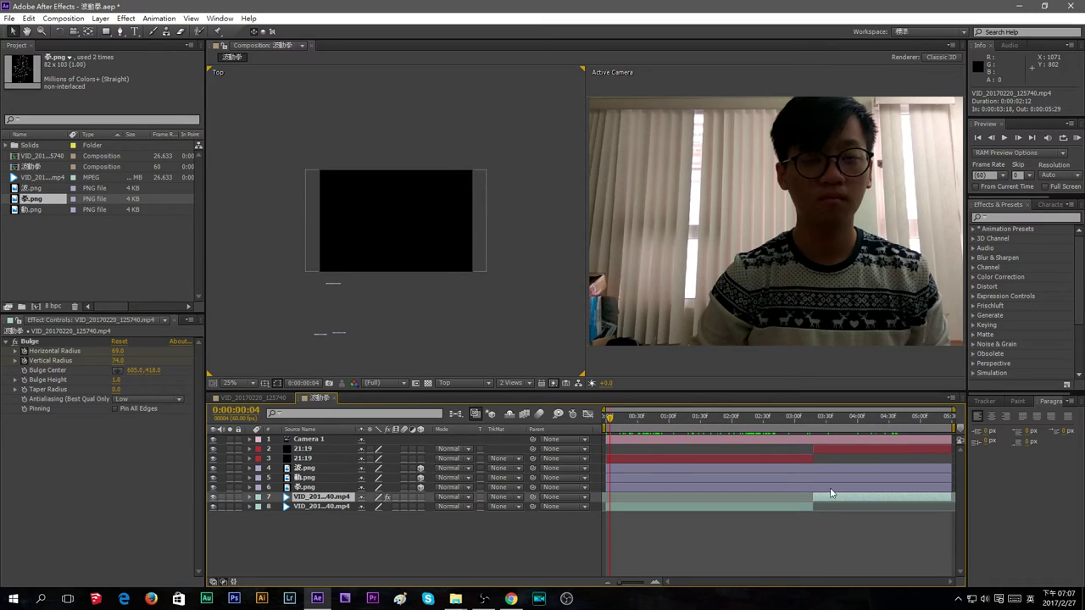
{"action": "left_click_drag", "start_coordinate": [610, 421], "coordinate": [820, 444]}
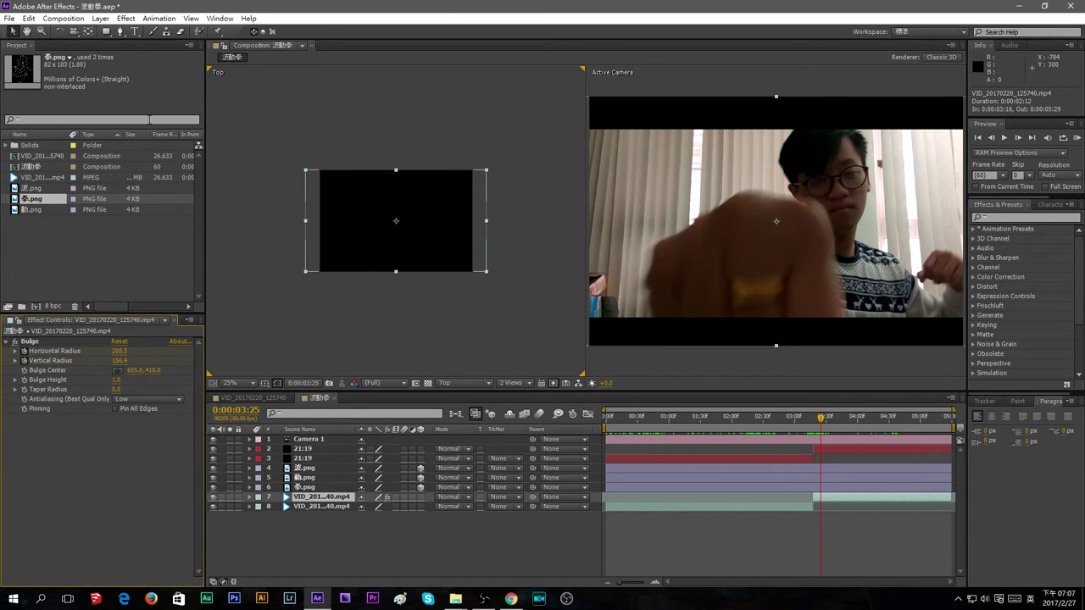
{"action": "left_click", "coordinate": [126, 18]}
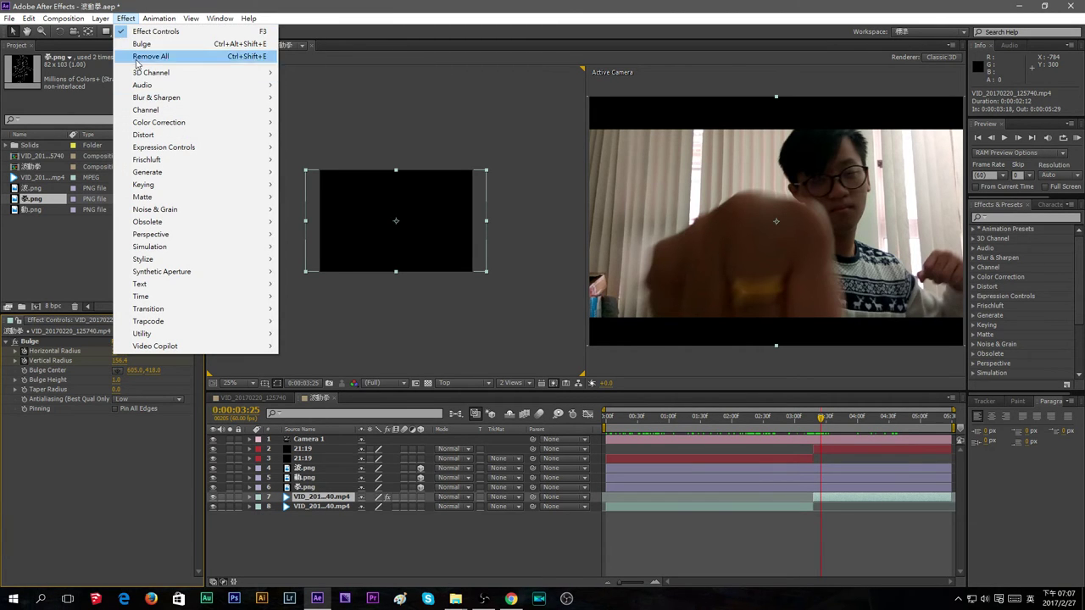
{"action": "mouse_move", "coordinate": [174, 125]}
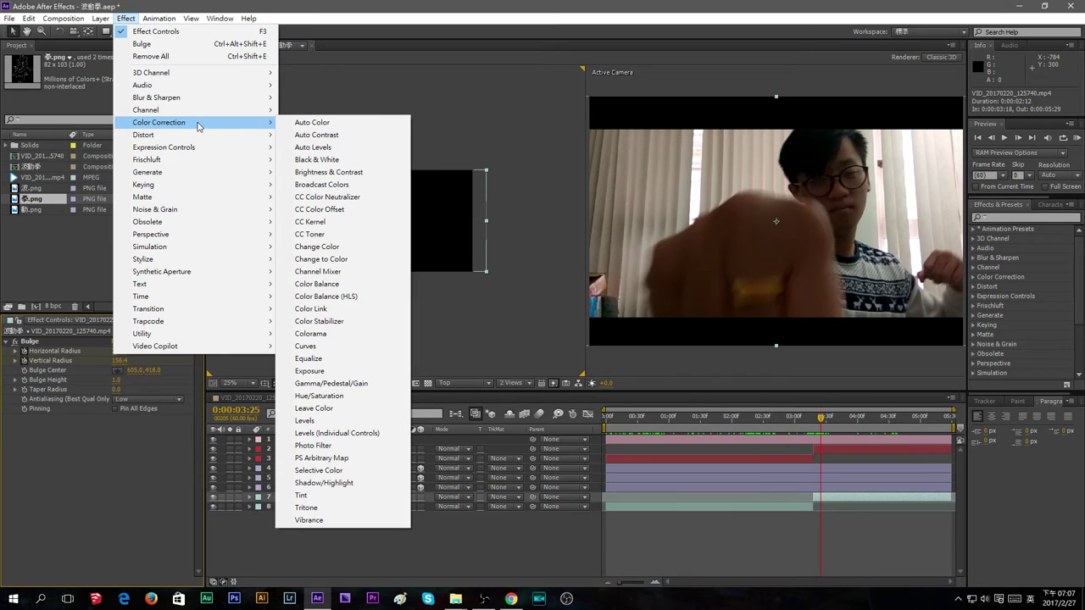
{"action": "left_click", "coordinate": [326, 346]}
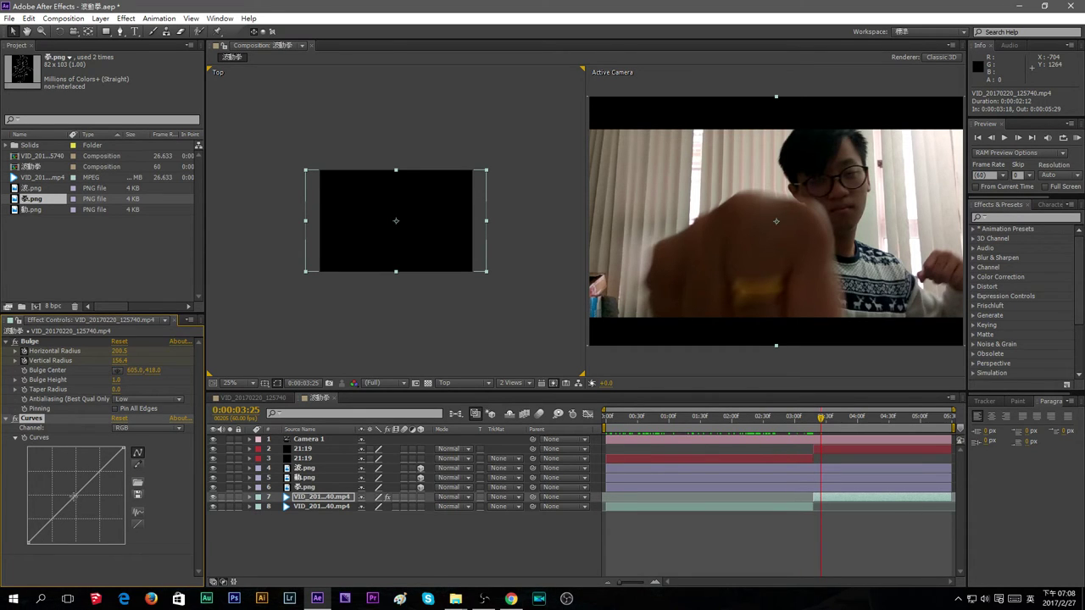
{"action": "left_click_drag", "start_coordinate": [73, 497], "coordinate": [69, 490]}
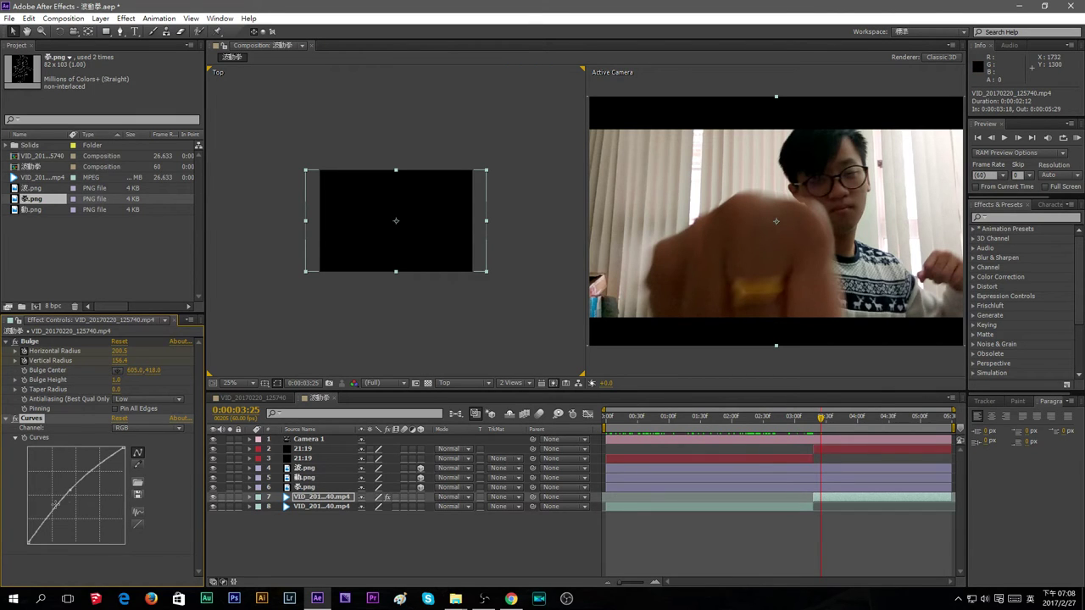
{"action": "left_click_drag", "start_coordinate": [52, 511], "coordinate": [53, 516]}
{"action": "left_click", "coordinate": [336, 550]}
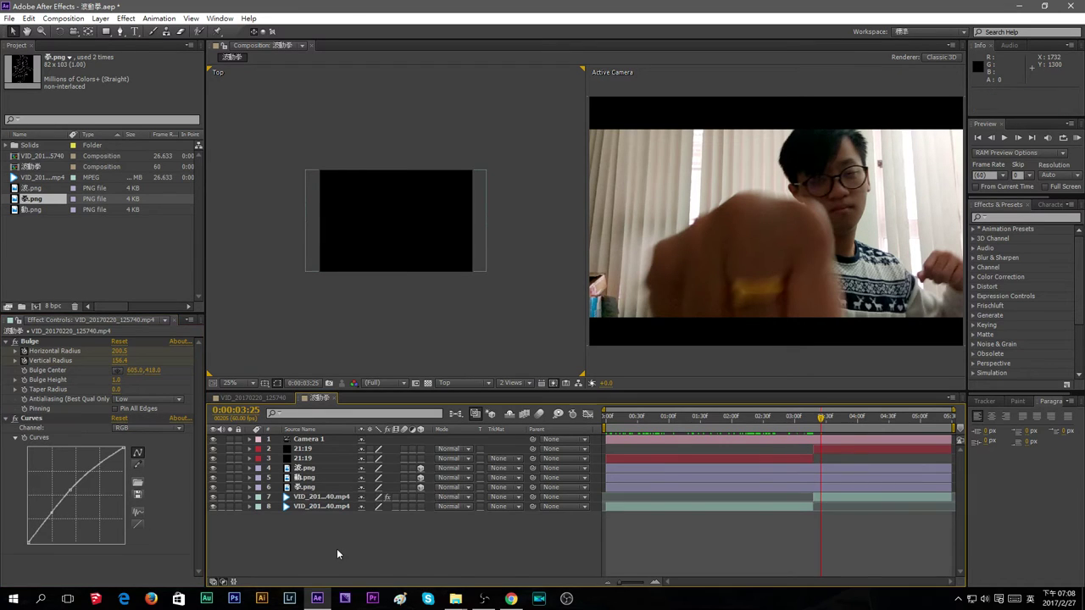
Create an adjustment layer and place it directly above the upper video clip, below 拳.png
{"action": "left_click", "coordinate": [306, 500]}
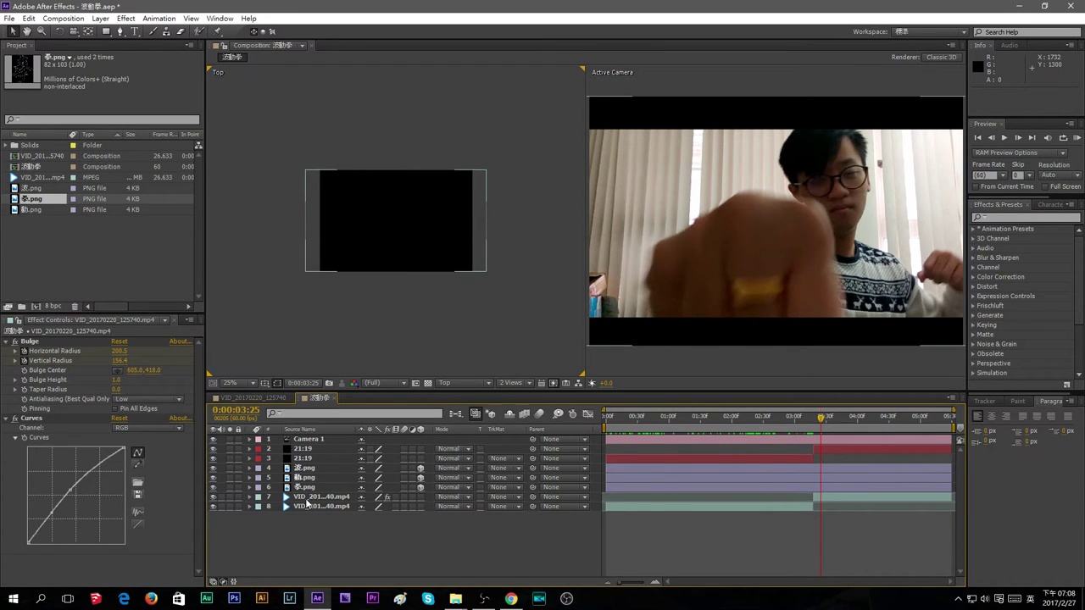
{"action": "left_click", "coordinate": [306, 501]}
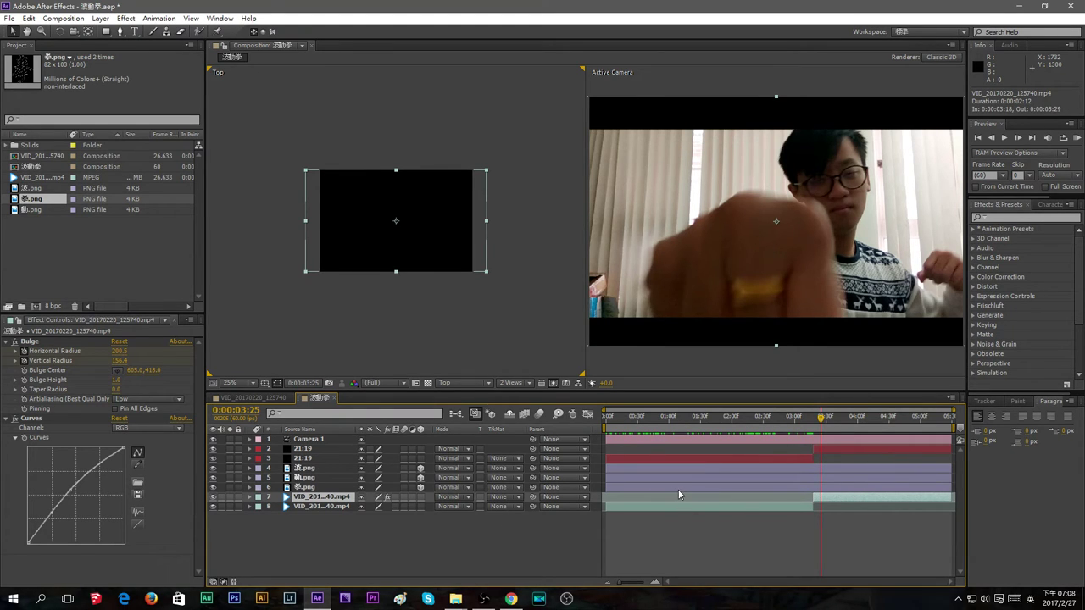
{"action": "right_click", "coordinate": [384, 530]}
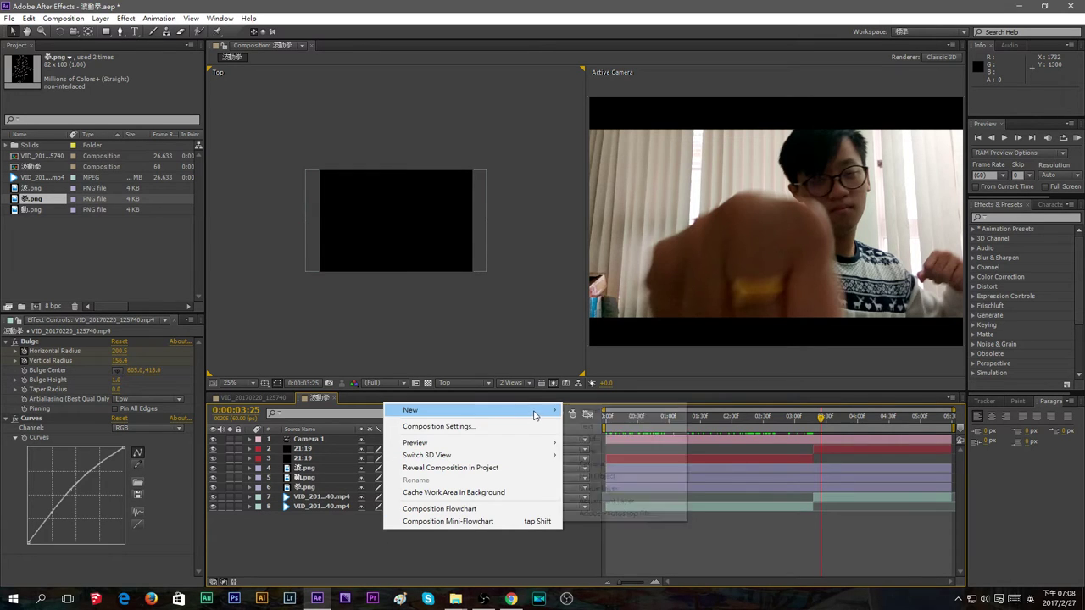
{"action": "mouse_move", "coordinate": [536, 411]}
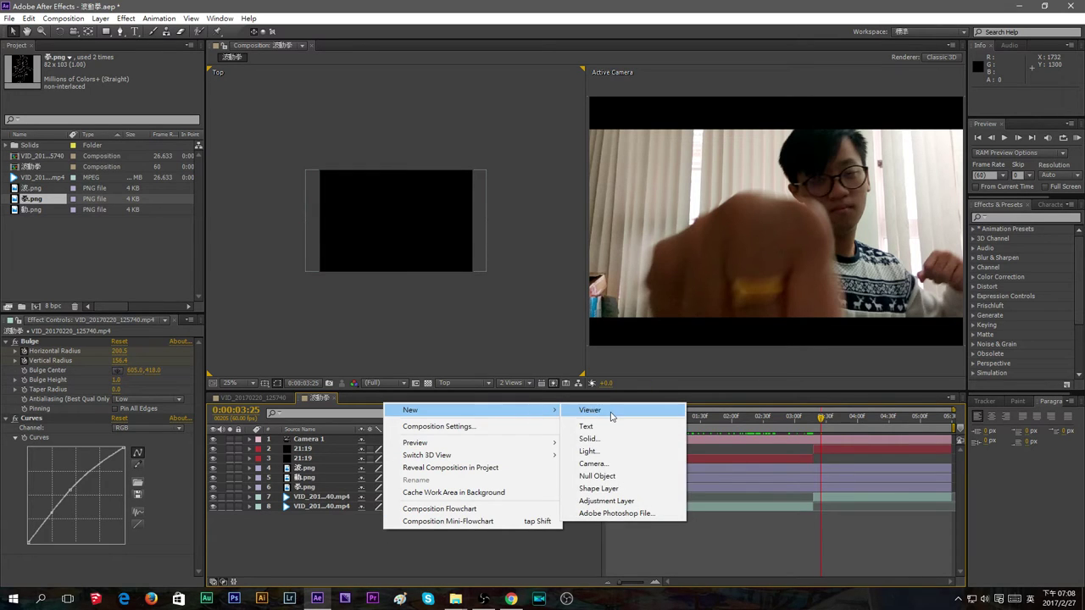
{"action": "left_click", "coordinate": [603, 504]}
{"action": "left_click_drag", "start_coordinate": [320, 461], "coordinate": [322, 503]}
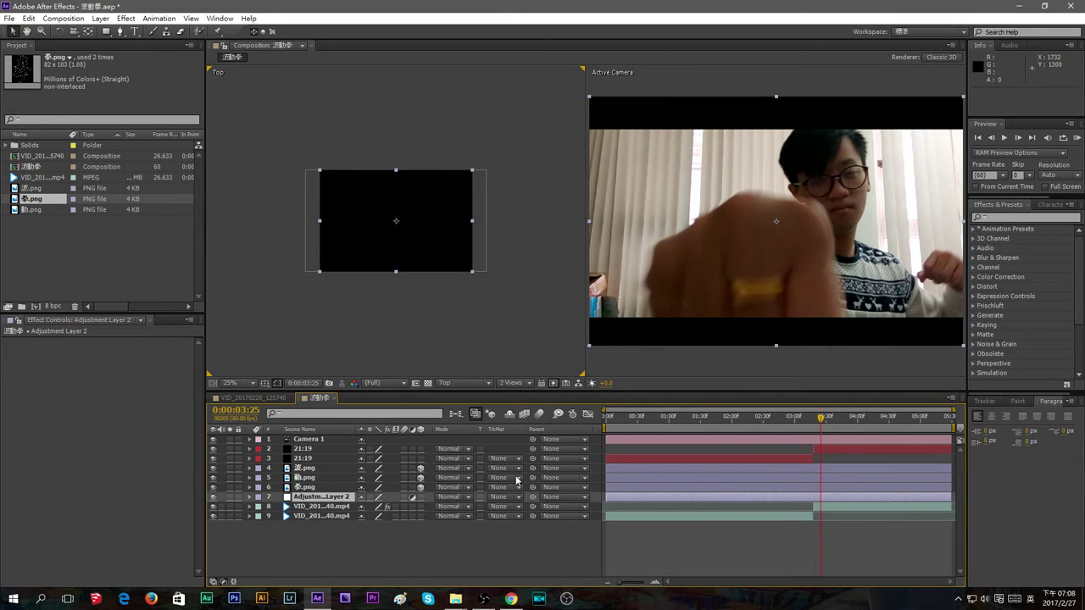
Trim the adjustment layer's start to 0:00:03:18, matching the beginning of the upper video clip
{"action": "left_click", "coordinate": [814, 424]}
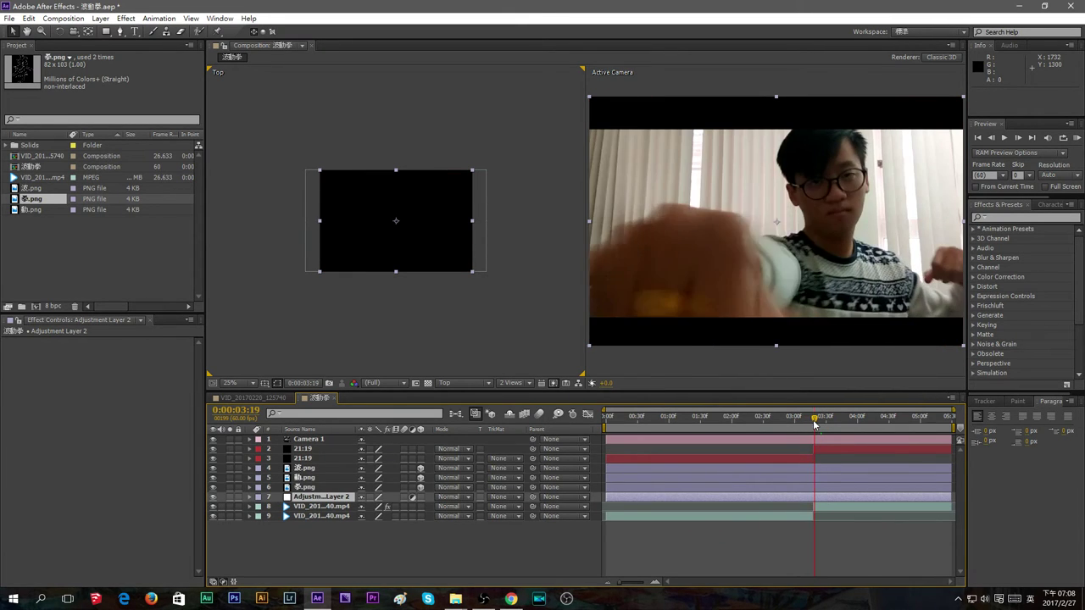
{"action": "left_click_drag", "start_coordinate": [814, 424], "coordinate": [812, 424]}
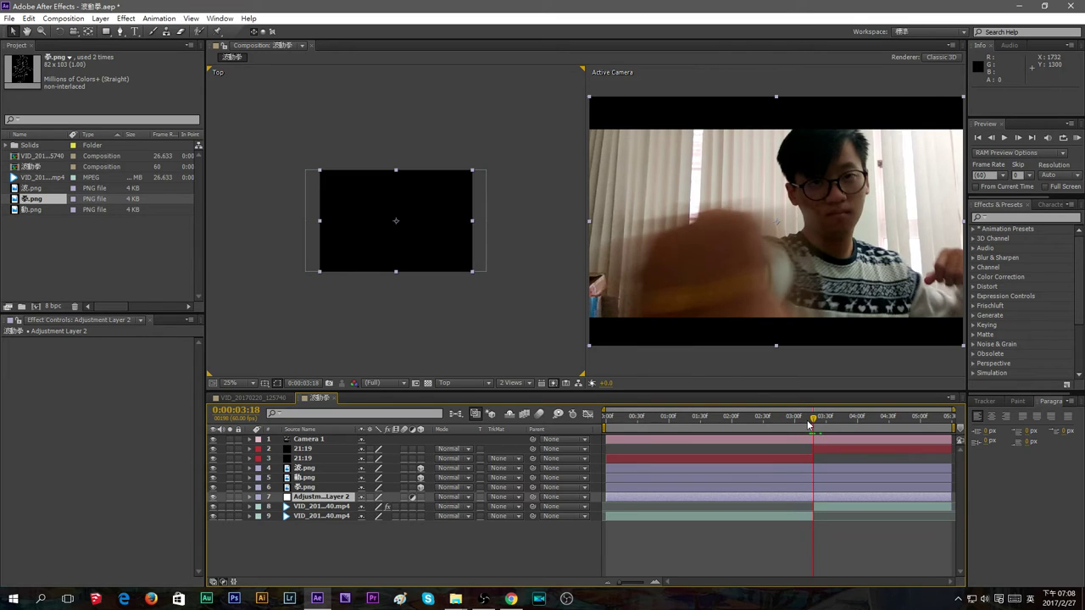
{"action": "left_click", "coordinate": [784, 507]}
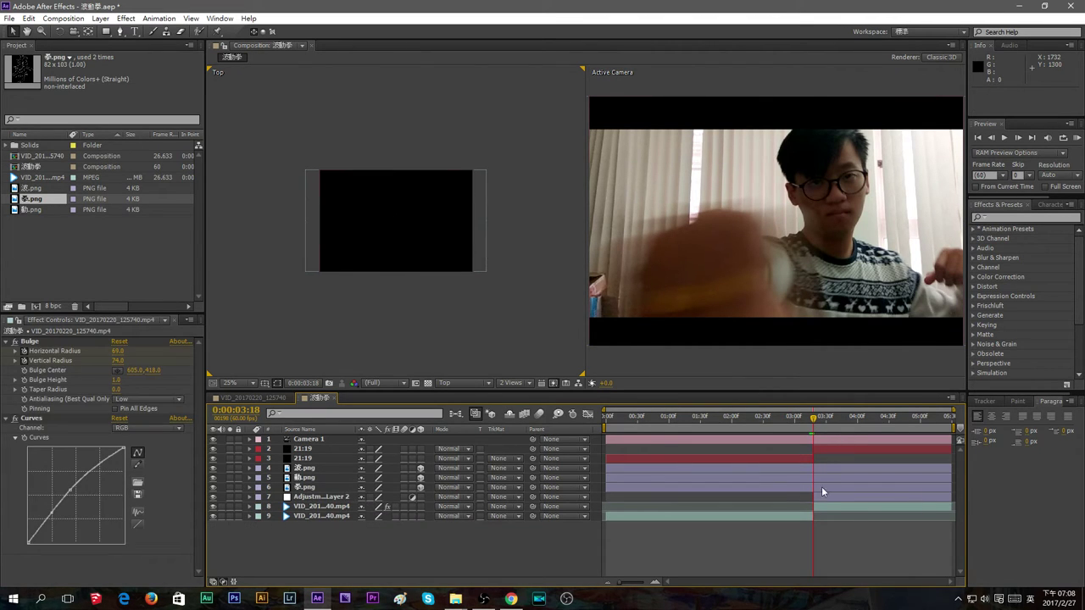
{"action": "left_click", "coordinate": [863, 498]}
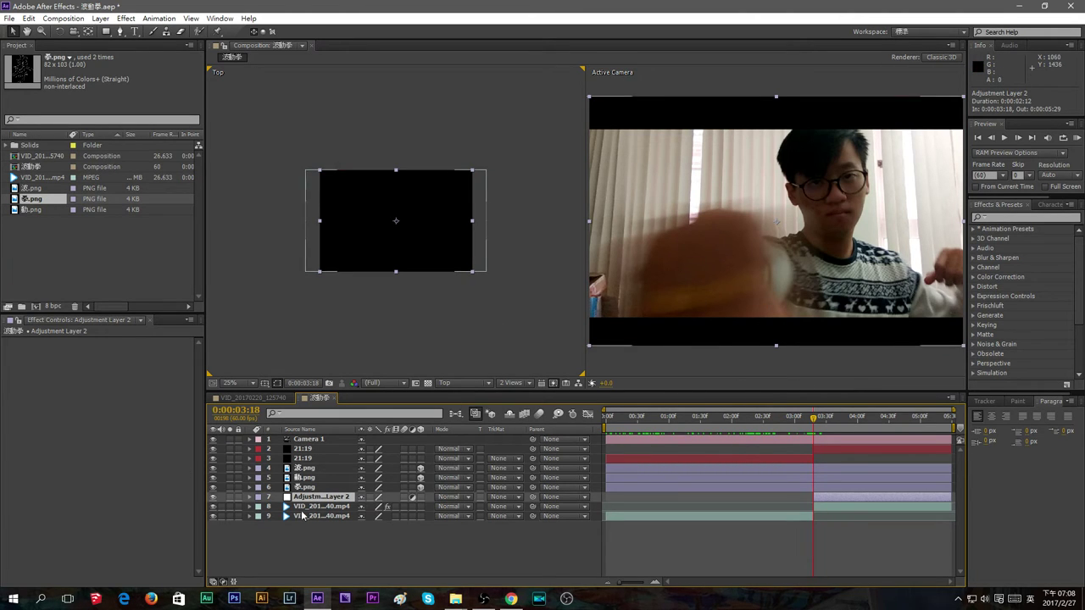
Apply Curves to the adjustment layer and raise the Red channel curve to tint the footage red
{"action": "left_click", "coordinate": [123, 18]}
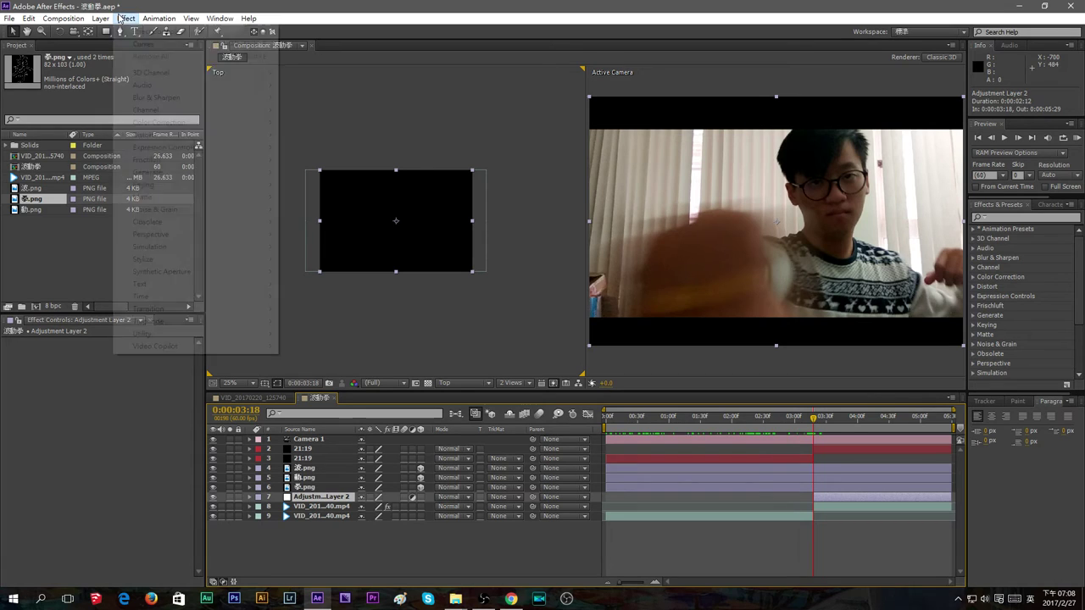
{"action": "mouse_move", "coordinate": [215, 122]}
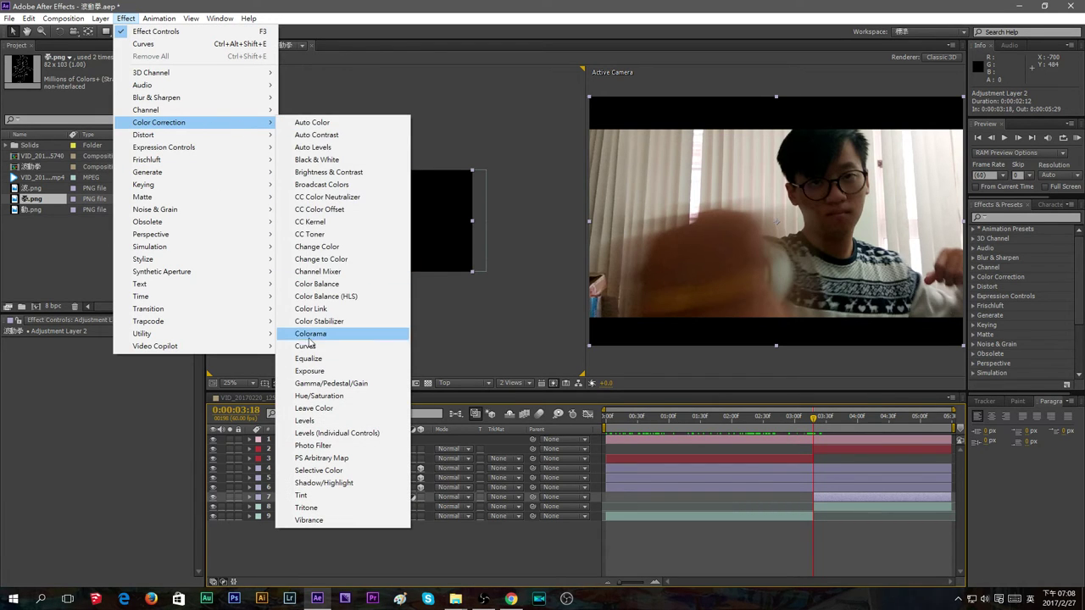
{"action": "left_click", "coordinate": [307, 346]}
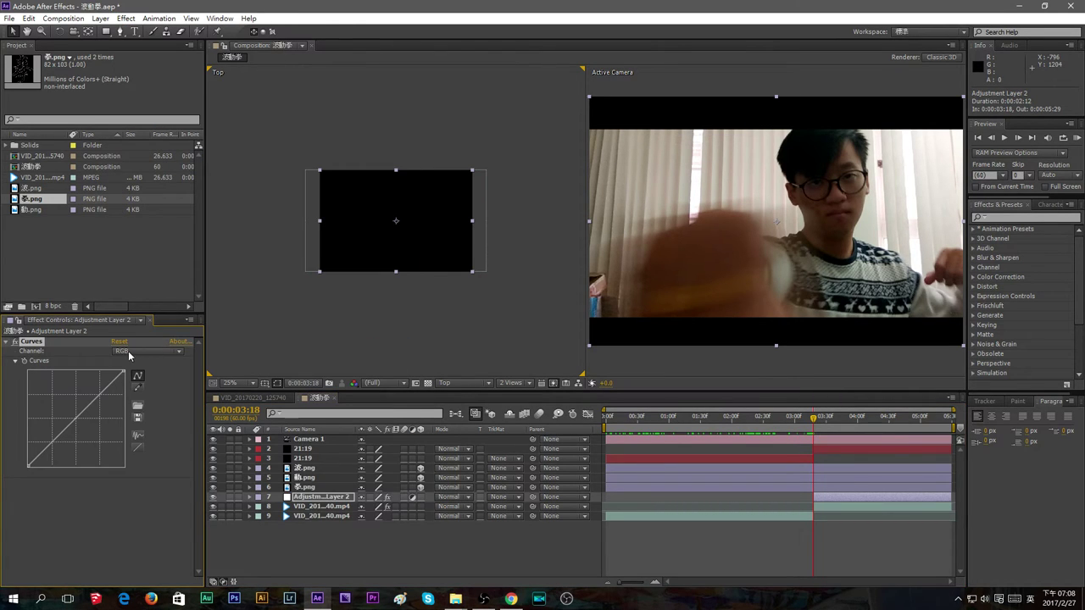
{"action": "left_click", "coordinate": [129, 352]}
{"action": "left_click", "coordinate": [138, 376]}
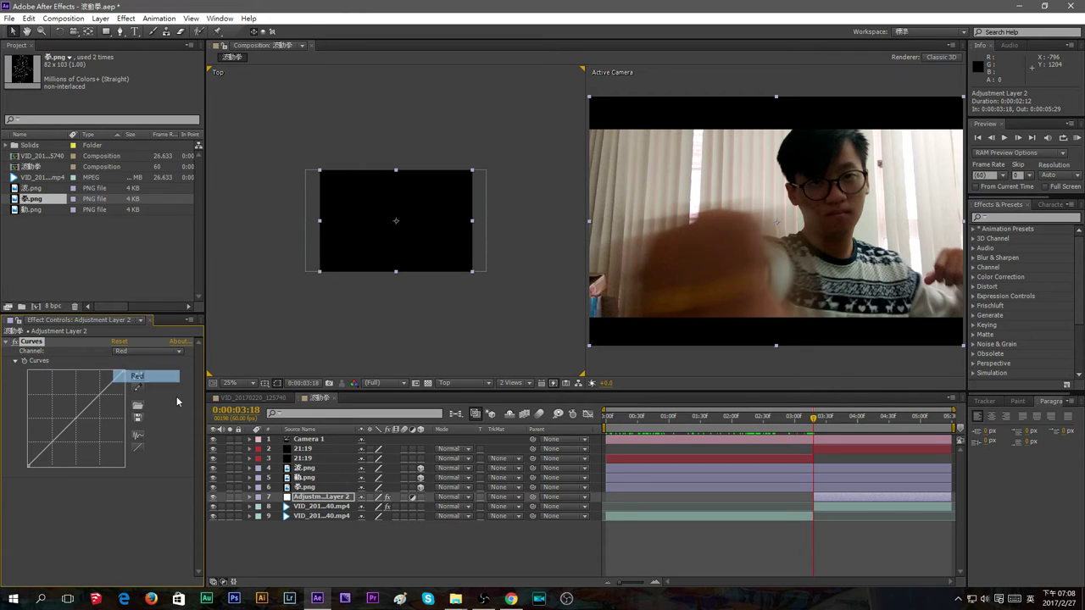
{"action": "left_click_drag", "start_coordinate": [90, 405], "coordinate": [59, 426]}
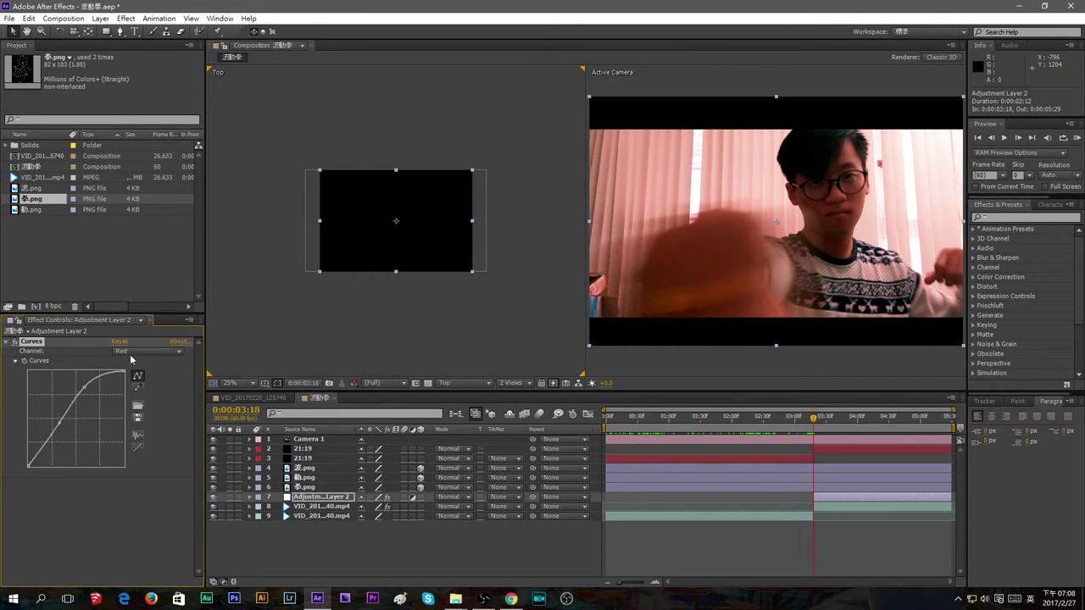
Try an S-shaped Blue channel curve with lowered shadows on the adjustment layer, and undo the changes
{"action": "left_click", "coordinate": [131, 352]}
{"action": "left_click", "coordinate": [138, 402]}
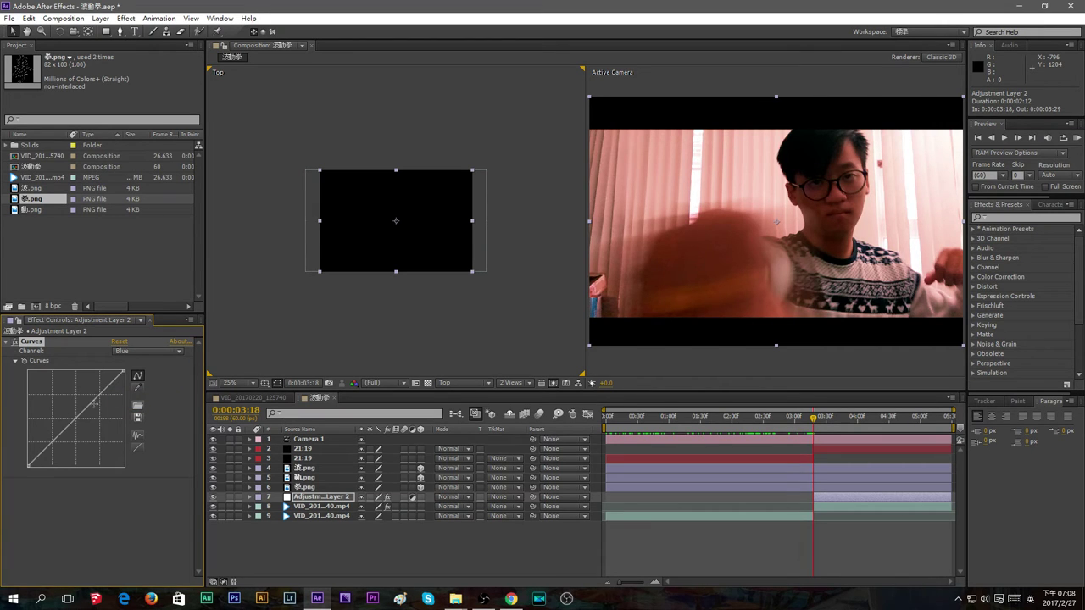
{"action": "left_click_drag", "start_coordinate": [94, 406], "coordinate": [83, 430]}
{"action": "key", "text": "ctrl+z"}
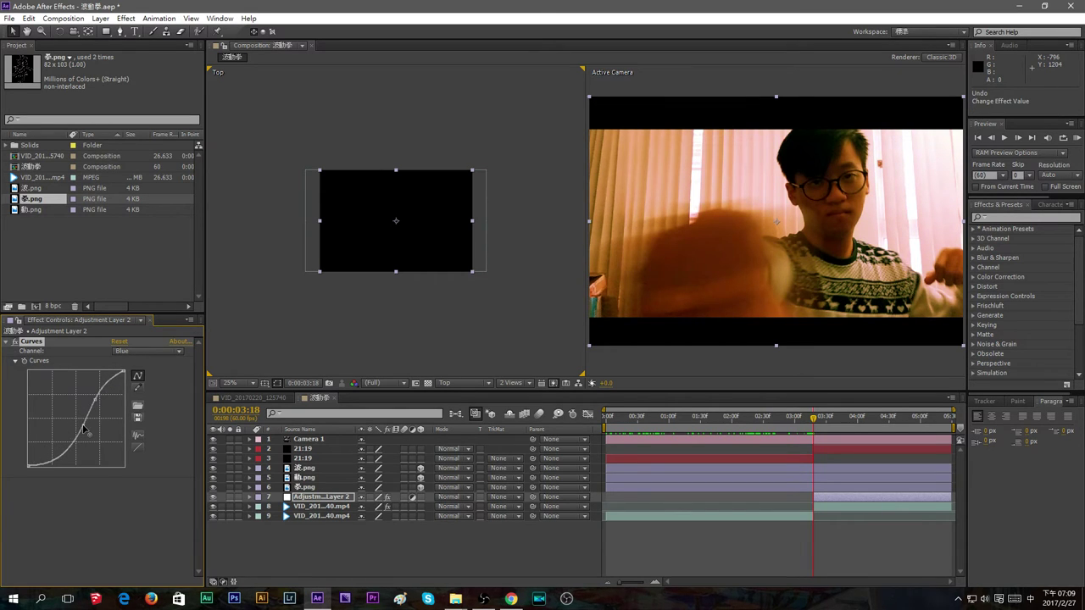
{"action": "key", "text": "ctrl+z"}
Shape the adjustment layer's Green channel curve into an S with lowered shadows and raised highlights
{"action": "left_click", "coordinate": [140, 351]}
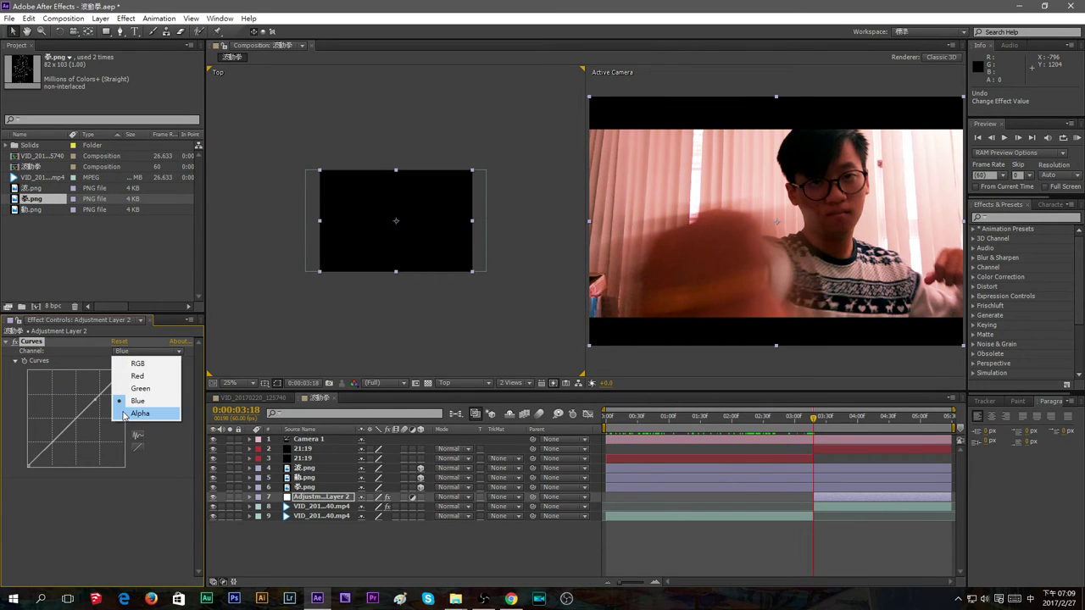
{"action": "left_click", "coordinate": [137, 388]}
{"action": "mouse_move", "coordinate": [90, 405]}
{"action": "left_mouse_down"}
{"action": "mouse_move", "coordinate": [91, 427]}
{"action": "mouse_move", "coordinate": [101, 398]}
{"action": "mouse_move", "coordinate": [87, 418]}
{"action": "mouse_move", "coordinate": [80, 408]}
{"action": "mouse_move", "coordinate": [84, 422]}
{"action": "left_mouse_up"}
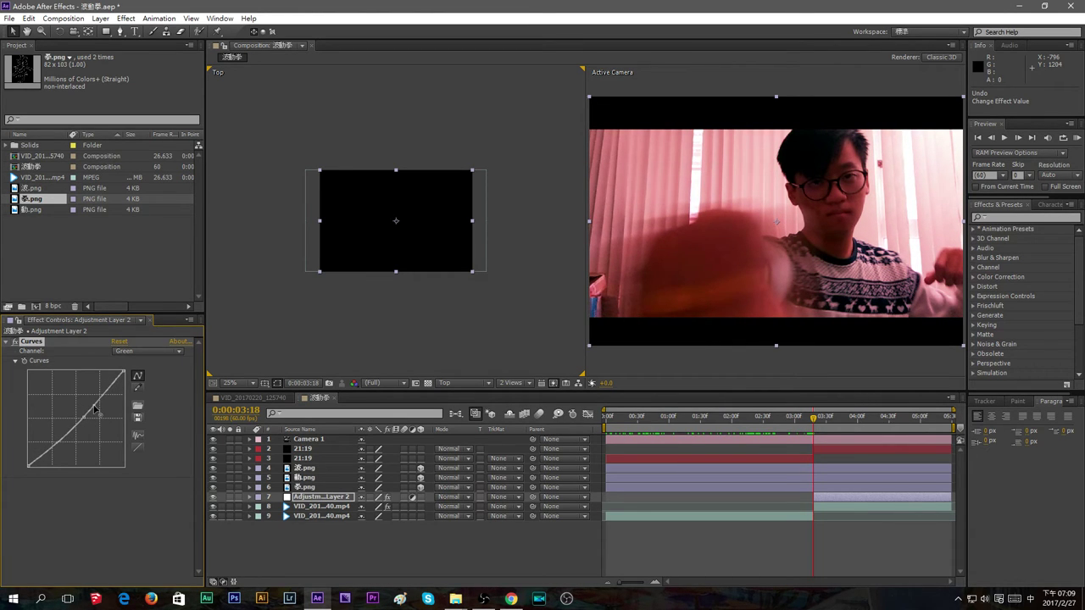
{"action": "left_click_drag", "start_coordinate": [94, 410], "coordinate": [91, 411]}
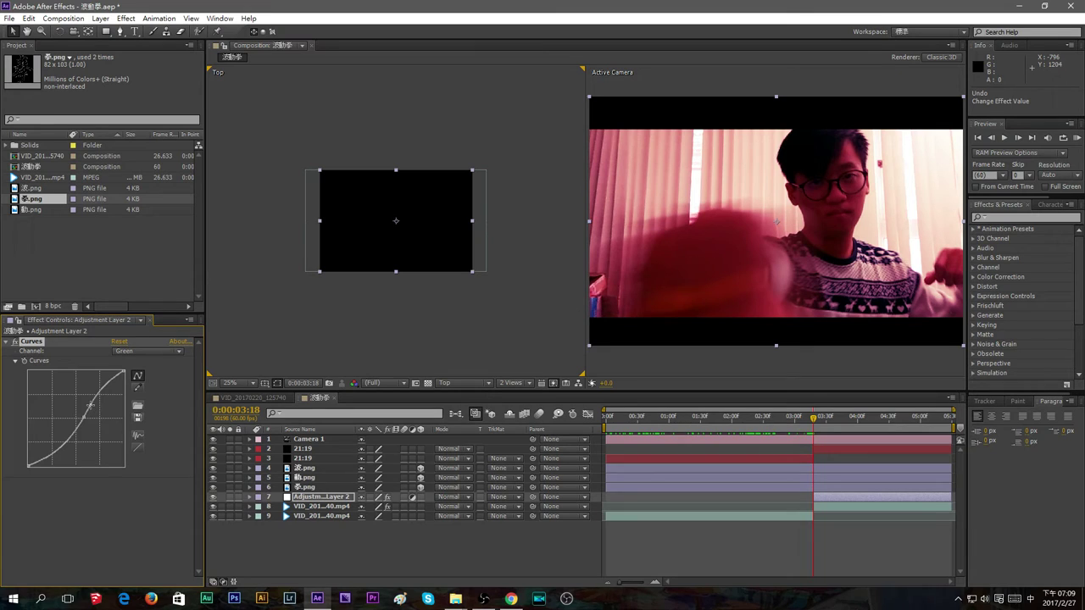
Shape the Blue channel curve into a gentle S with lowered shadows, keeping the adjustment layer selected
{"action": "left_click", "coordinate": [135, 351]}
{"action": "left_click", "coordinate": [135, 398]}
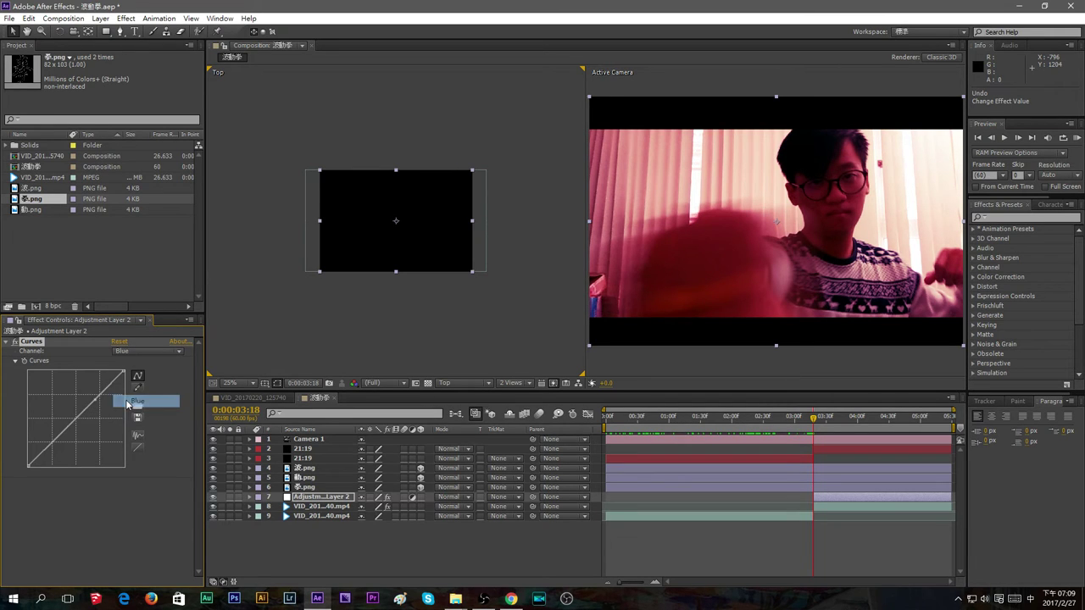
{"action": "left_click_drag", "start_coordinate": [91, 408], "coordinate": [96, 396]}
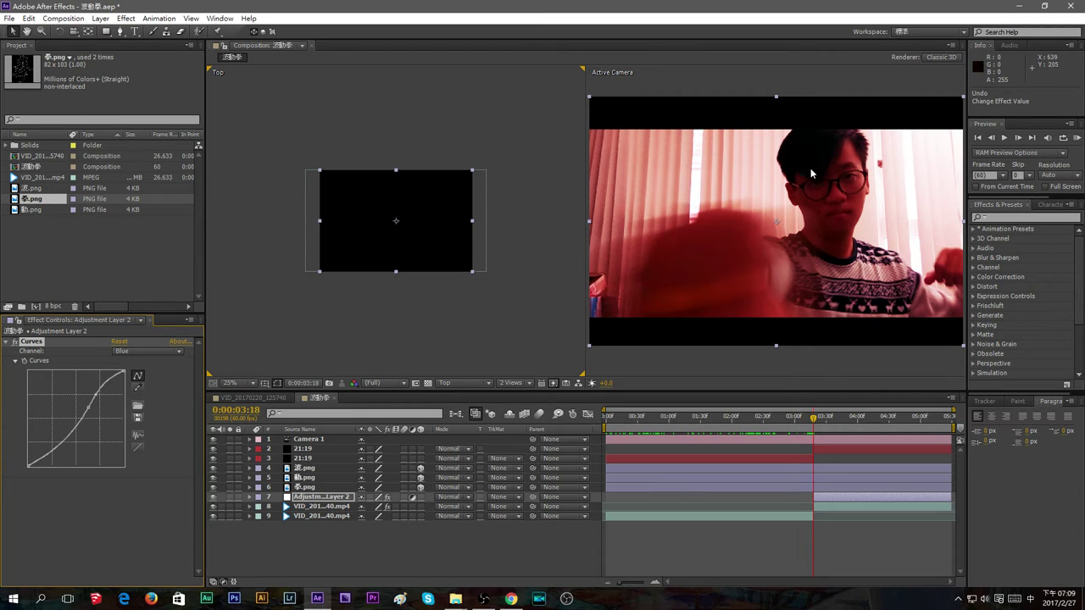
{"action": "left_click", "coordinate": [339, 496]}
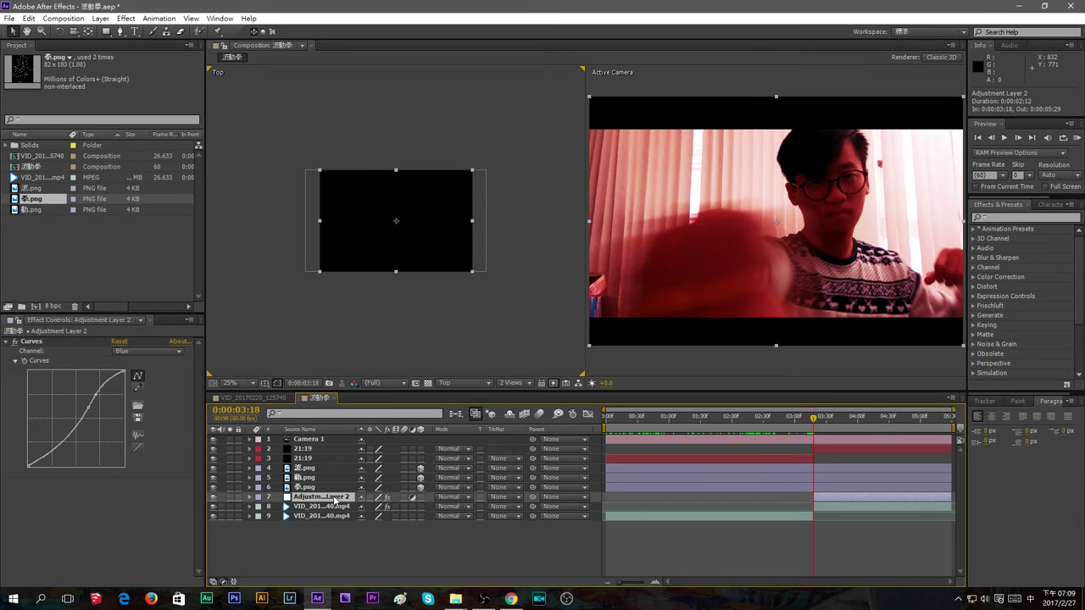
Start a Pen mask on the adjustment layer down the man's head and neck, undoing the points placed over the blurred fist
{"action": "left_click", "coordinate": [119, 31]}
{"action": "left_click", "coordinate": [826, 145]}
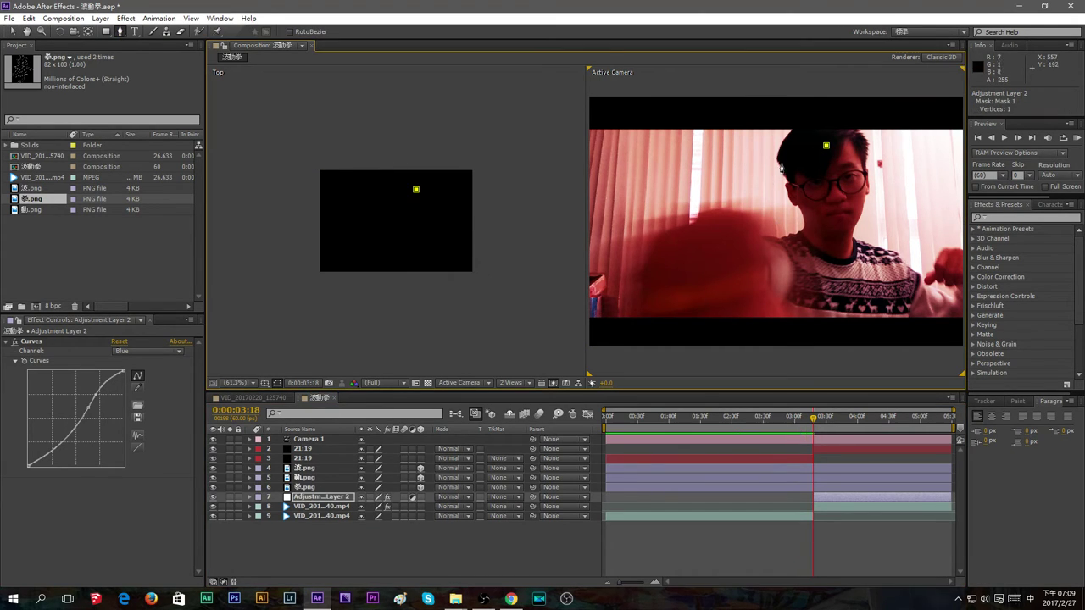
{"action": "mouse_move", "coordinate": [780, 160]}
{"action": "left_mouse_down"}
{"action": "mouse_move", "coordinate": [776, 204]}
{"action": "mouse_move", "coordinate": [746, 241]}
{"action": "mouse_move", "coordinate": [719, 211]}
{"action": "mouse_move", "coordinate": [691, 225]}
{"action": "left_mouse_up"}
{"action": "left_click_drag", "start_coordinate": [642, 255], "coordinate": [642, 277]}
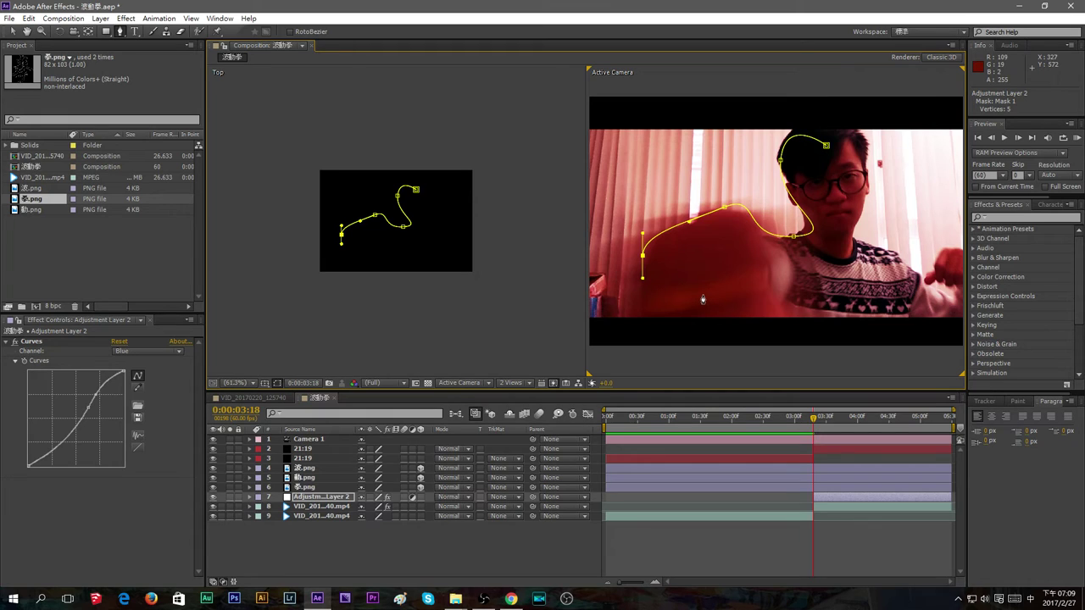
{"action": "key", "text": "ctrl+z"}
{"action": "key", "text": "ctrl+z"}
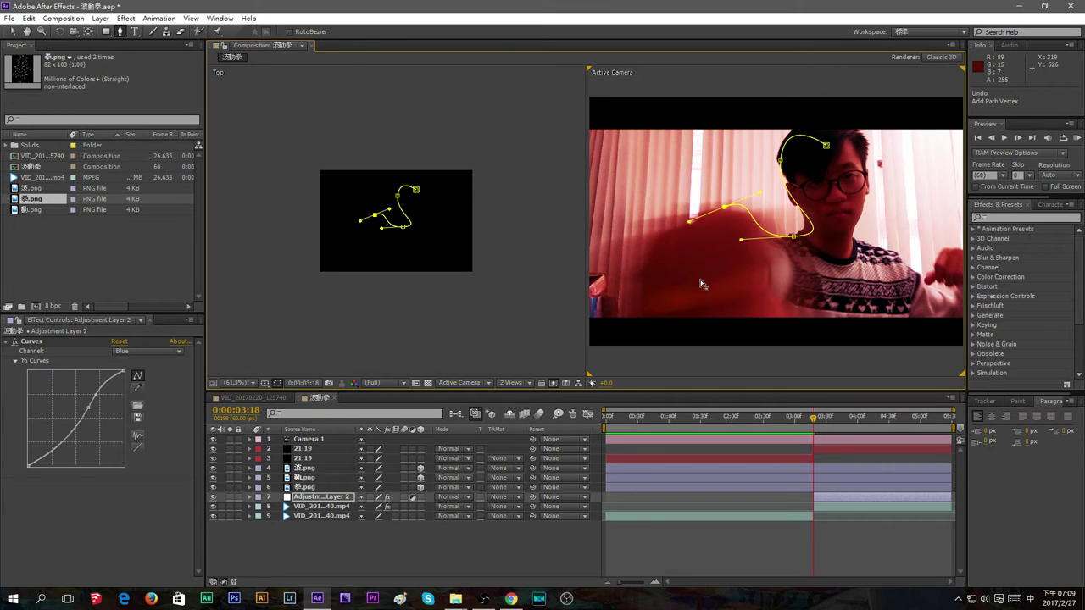
Continue the mask around the man's torso, shoulder and face, and close it at the starting point on his hair
{"action": "left_click_drag", "start_coordinate": [771, 252], "coordinate": [774, 280]}
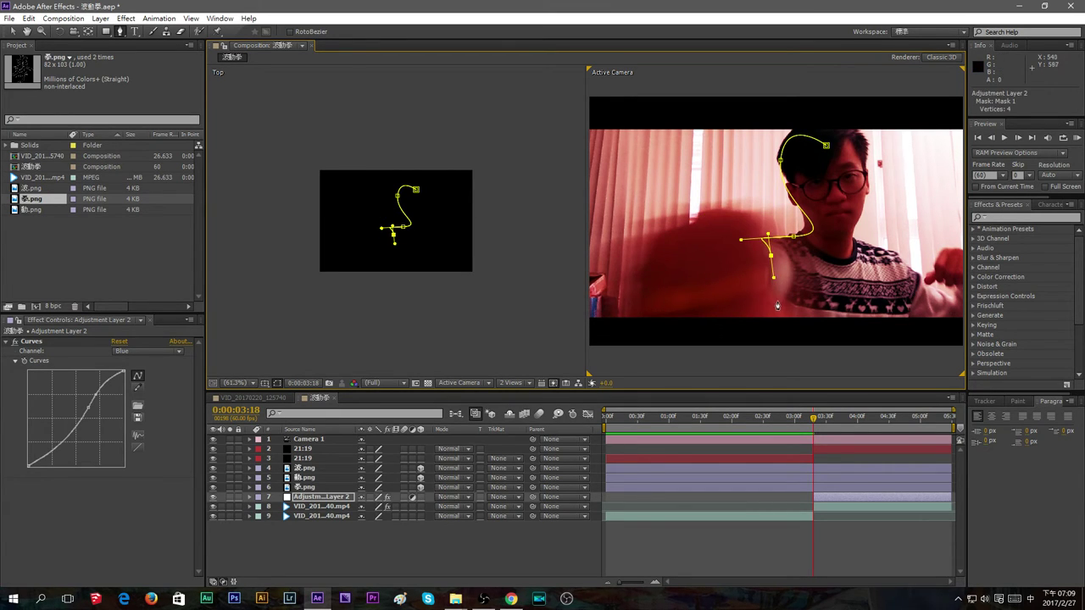
{"action": "left_click_drag", "start_coordinate": [828, 323], "coordinate": [849, 318]}
{"action": "left_click_drag", "start_coordinate": [918, 325], "coordinate": [922, 337]}
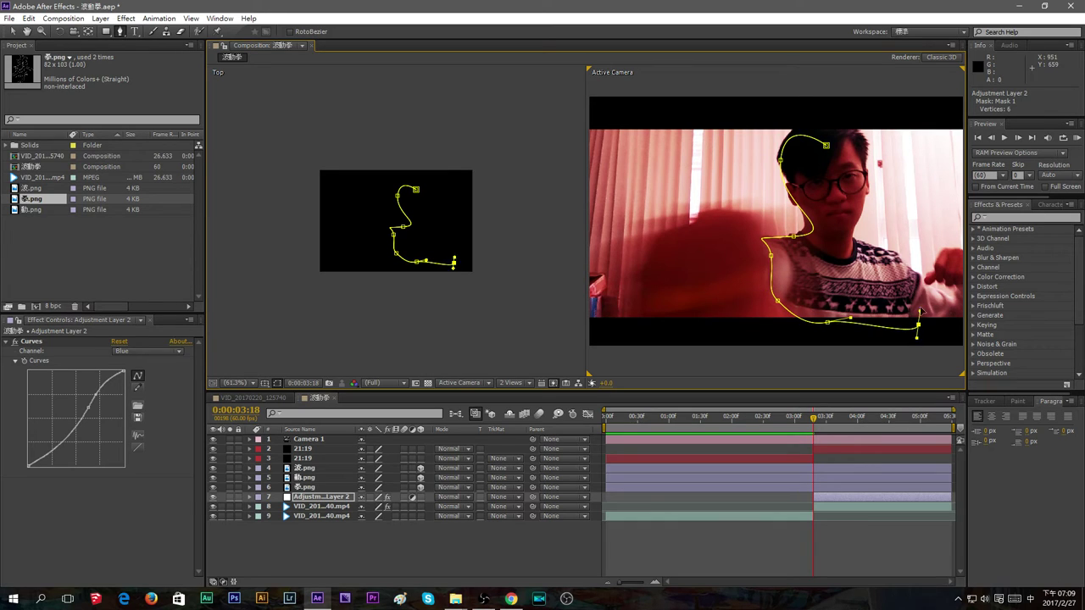
{"action": "left_click_drag", "start_coordinate": [918, 279], "coordinate": [856, 230]}
{"action": "left_click", "coordinate": [862, 219]}
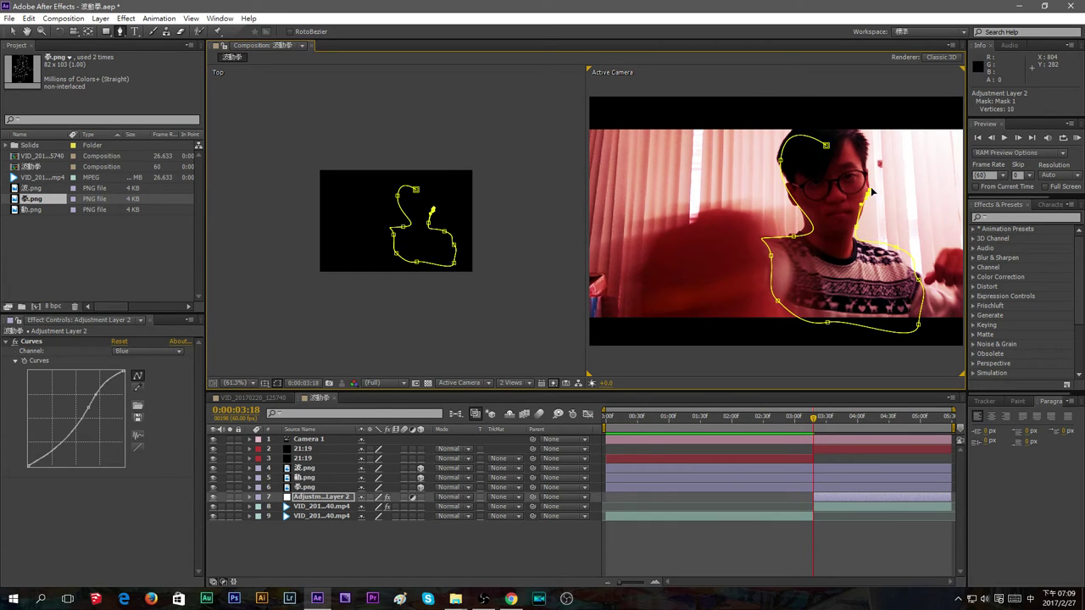
{"action": "left_click", "coordinate": [875, 170]}
{"action": "left_click", "coordinate": [861, 152]}
{"action": "left_click", "coordinate": [836, 145]}
{"action": "left_click", "coordinate": [826, 146]}
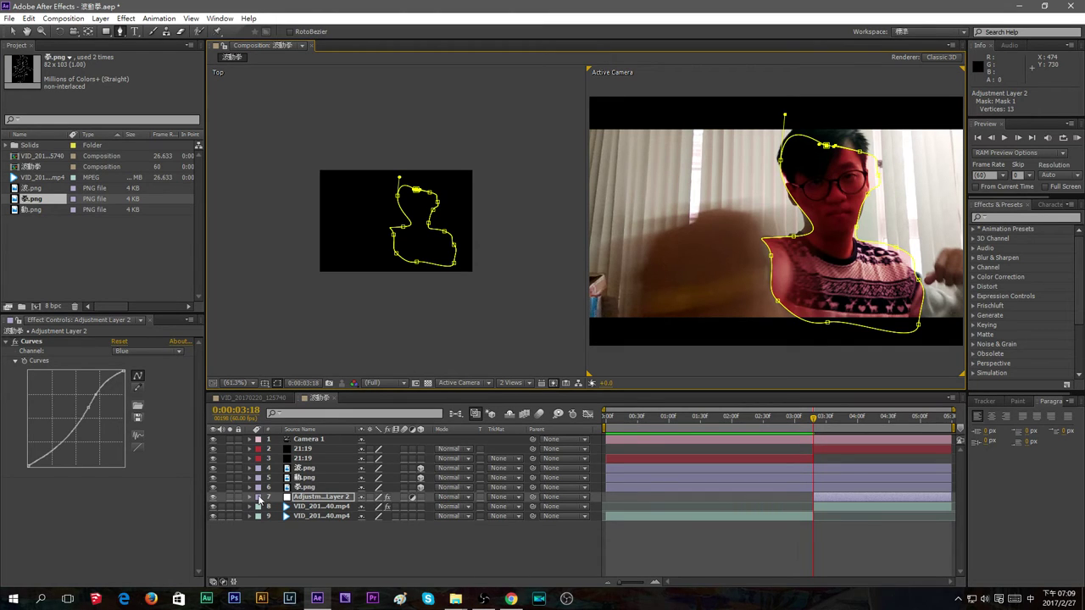
Invert Mask 1 on the adjustment layer, set its feather to 200 pixels, and deselect the layer
{"action": "left_click", "coordinate": [249, 497]}
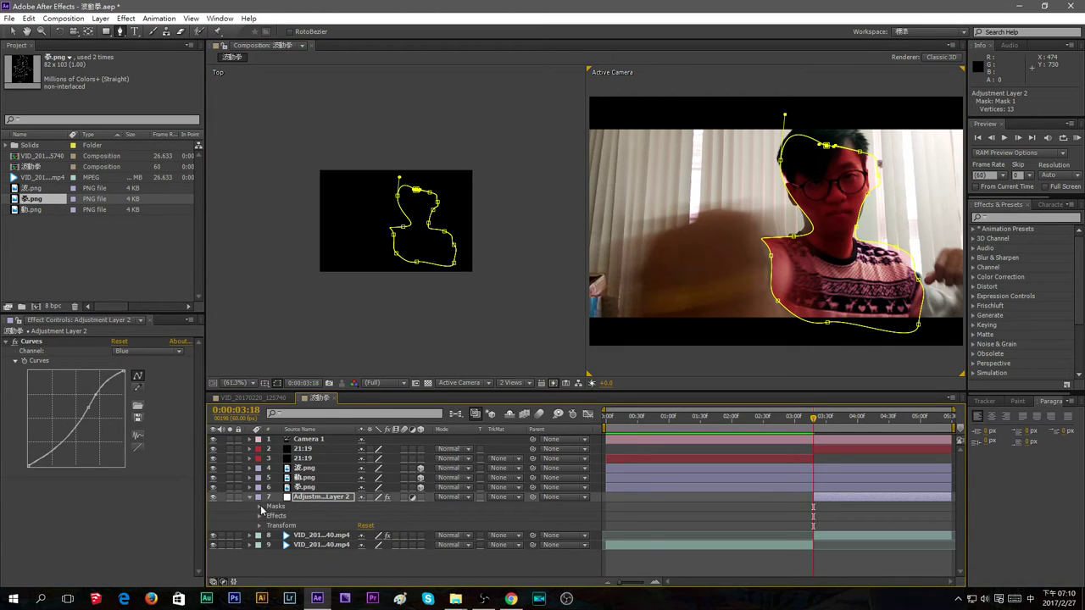
{"action": "left_click", "coordinate": [259, 506]}
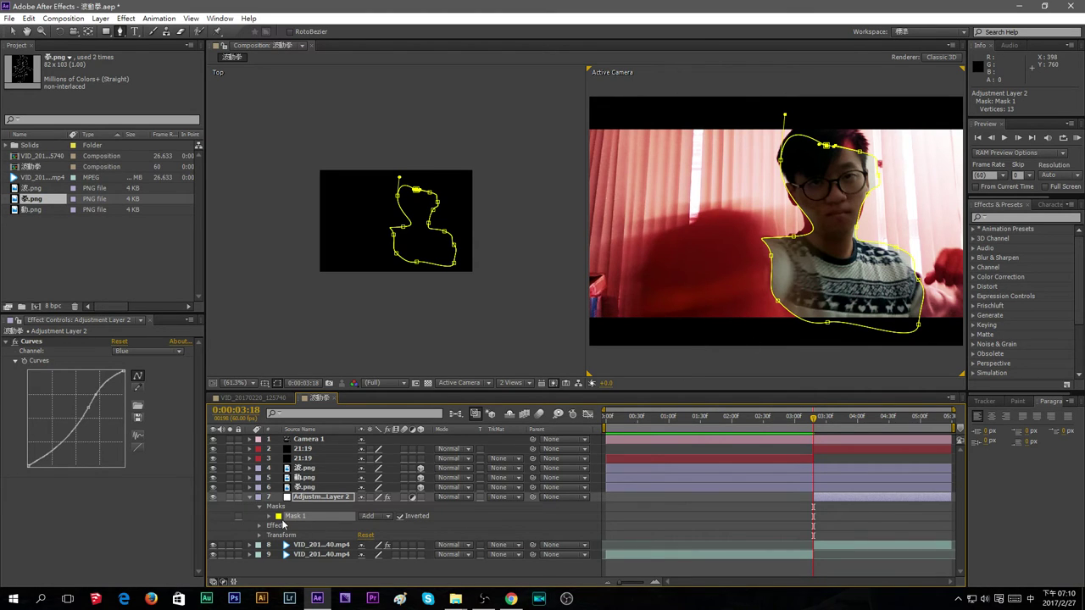
{"action": "left_click", "coordinate": [271, 517]}
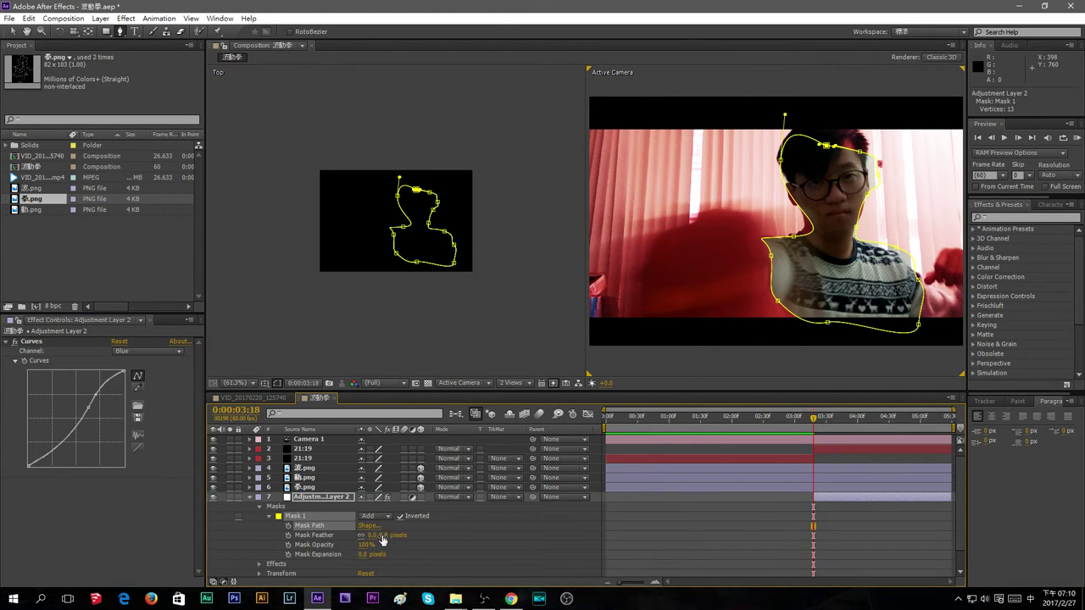
{"action": "left_click_drag", "start_coordinate": [381, 540], "coordinate": [388, 536]}
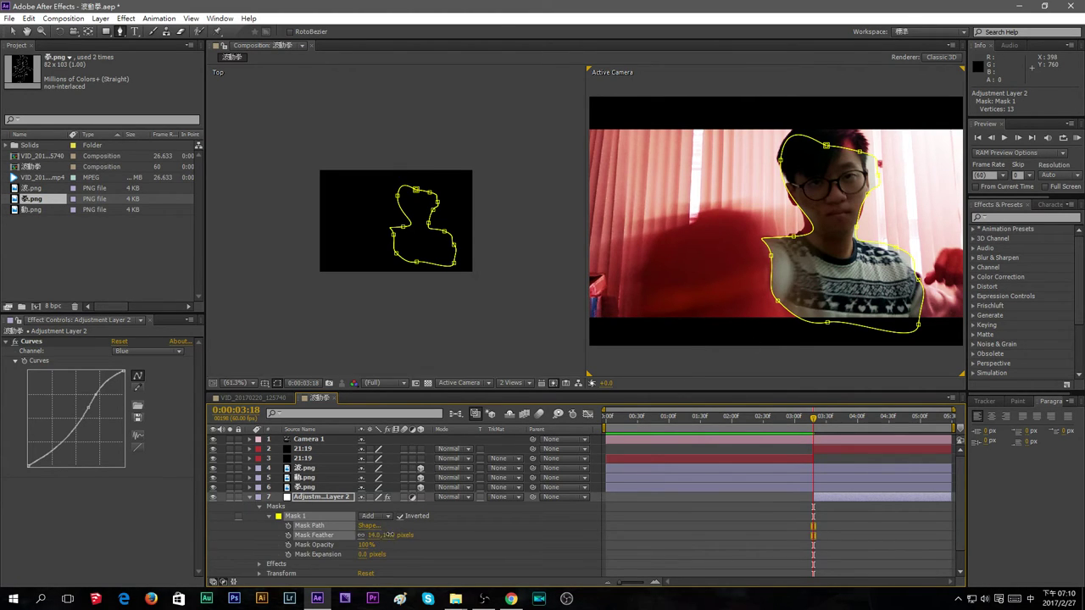
{"action": "left_click", "coordinate": [584, 538]}
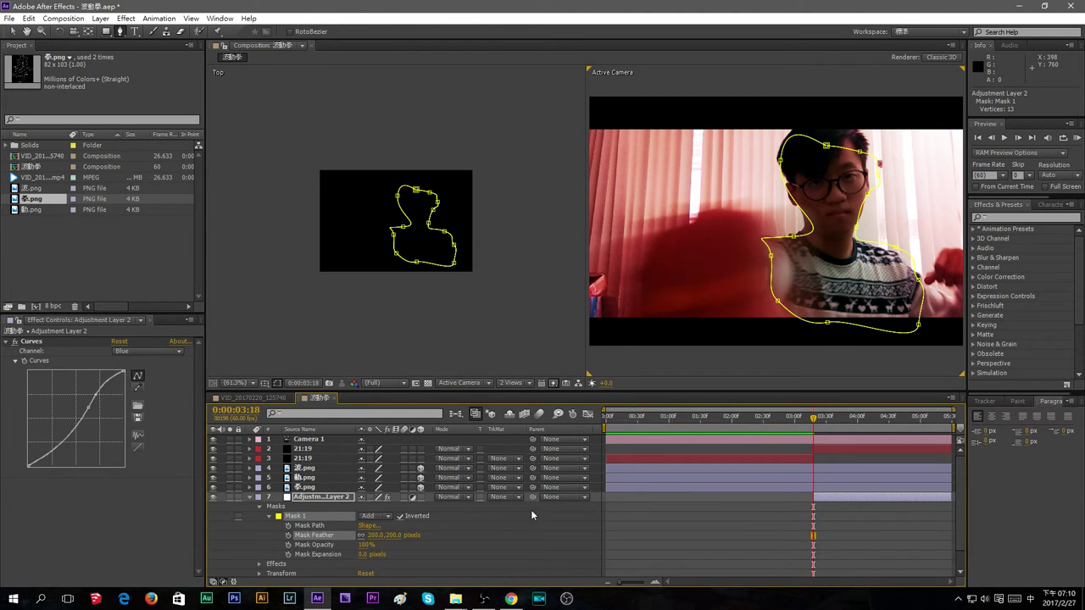
{"action": "left_click", "coordinate": [372, 297]}
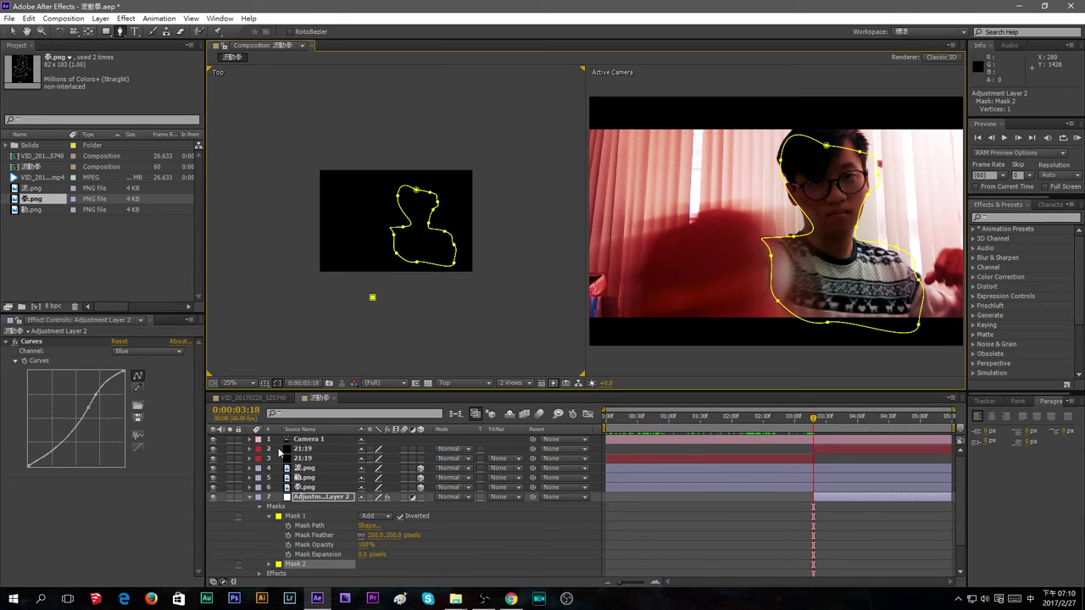
{"action": "key", "text": "F2"}
{"action": "left_click", "coordinate": [854, 324]}
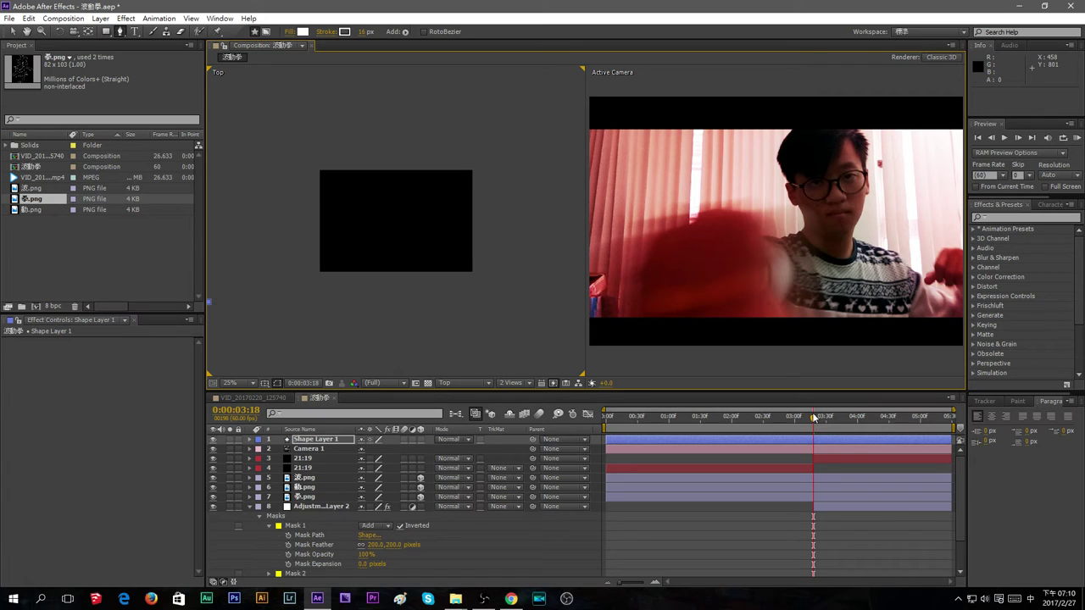
Return to the start of the composition and apply a Curves effect to the first video clip on layer 10
{"action": "left_click_drag", "start_coordinate": [815, 422], "coordinate": [573, 436]}
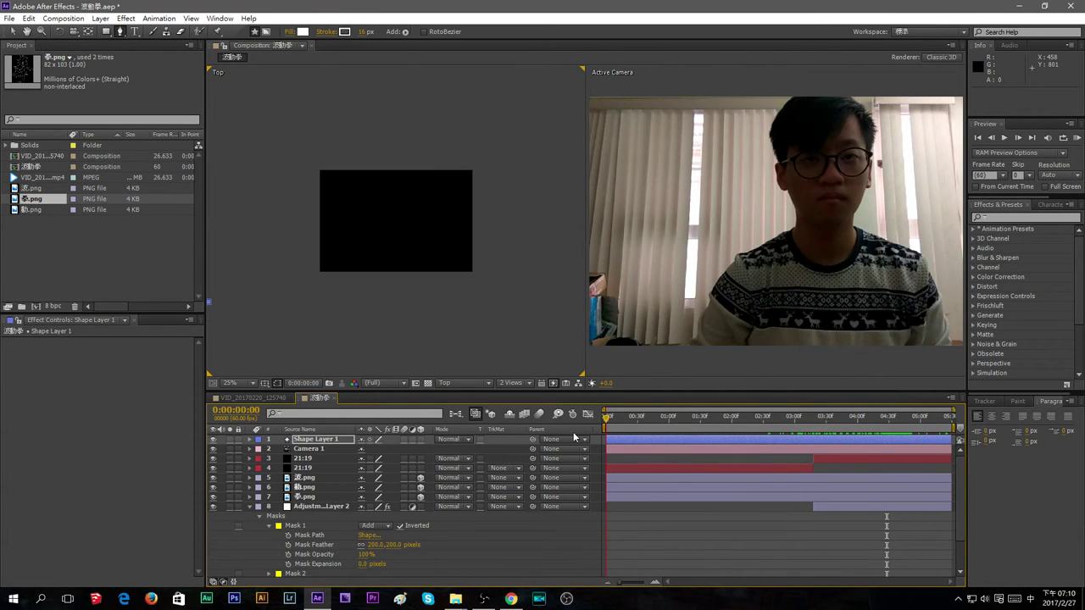
{"action": "left_click", "coordinate": [335, 540]}
{"action": "left_click", "coordinate": [252, 508]}
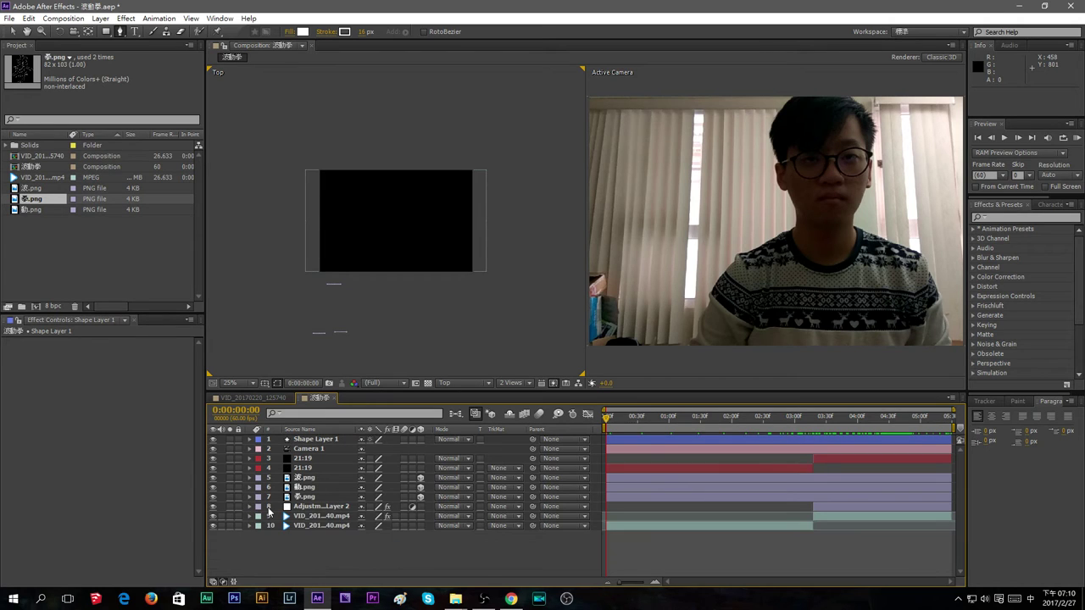
{"action": "left_click", "coordinate": [318, 516]}
{"action": "left_click", "coordinate": [320, 527]}
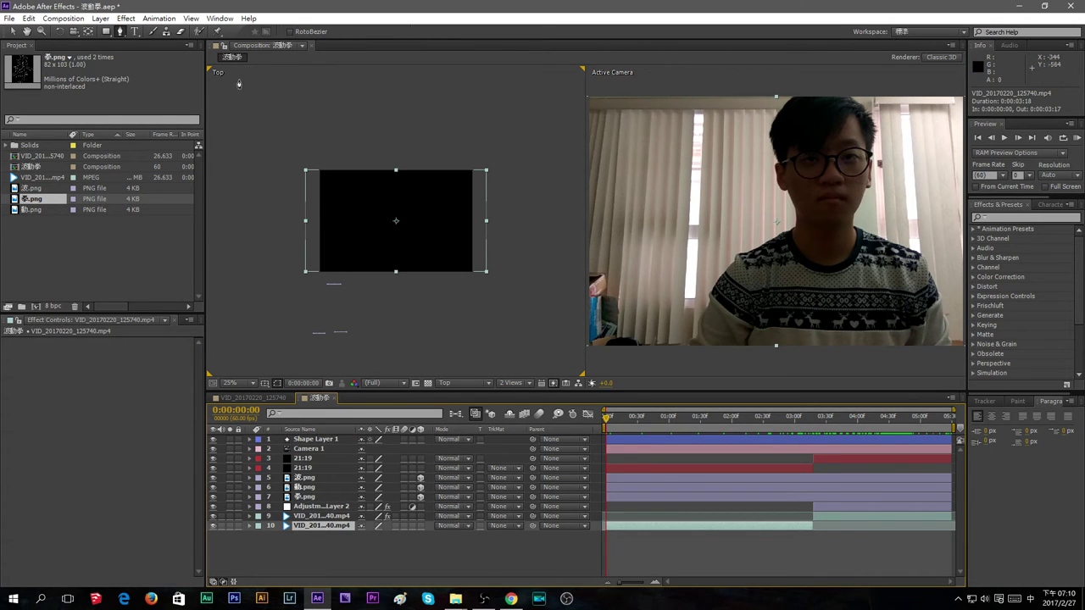
{"action": "left_click", "coordinate": [12, 34]}
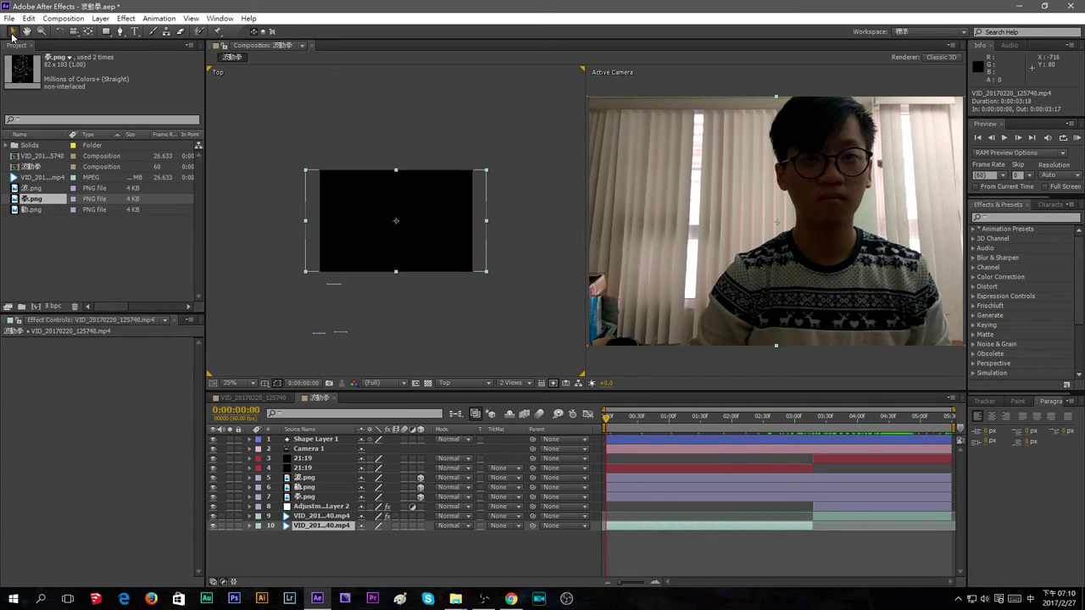
{"action": "left_click", "coordinate": [126, 17]}
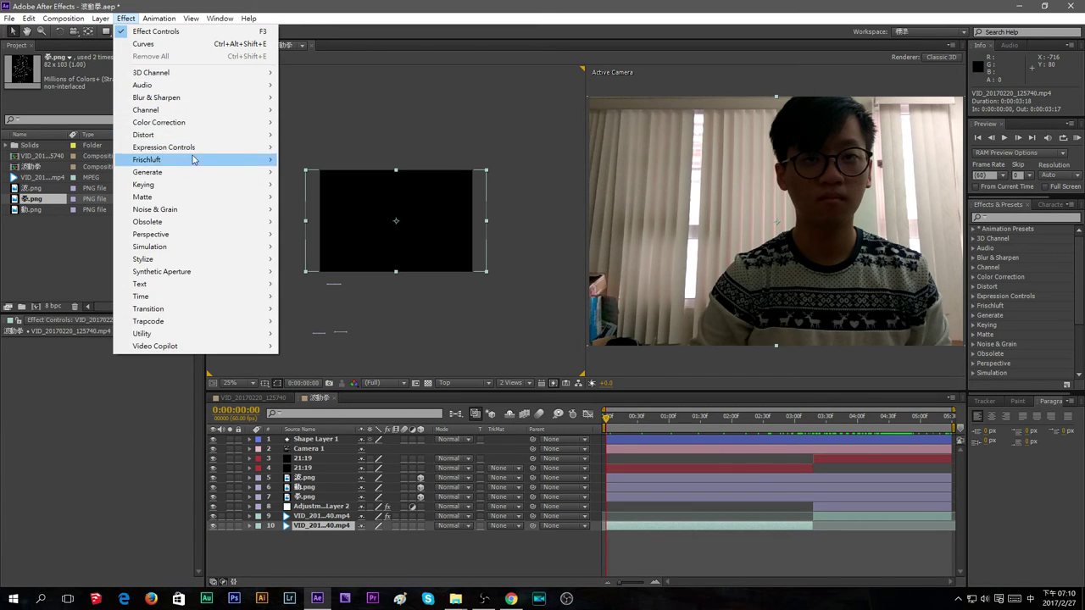
{"action": "mouse_move", "coordinate": [239, 124]}
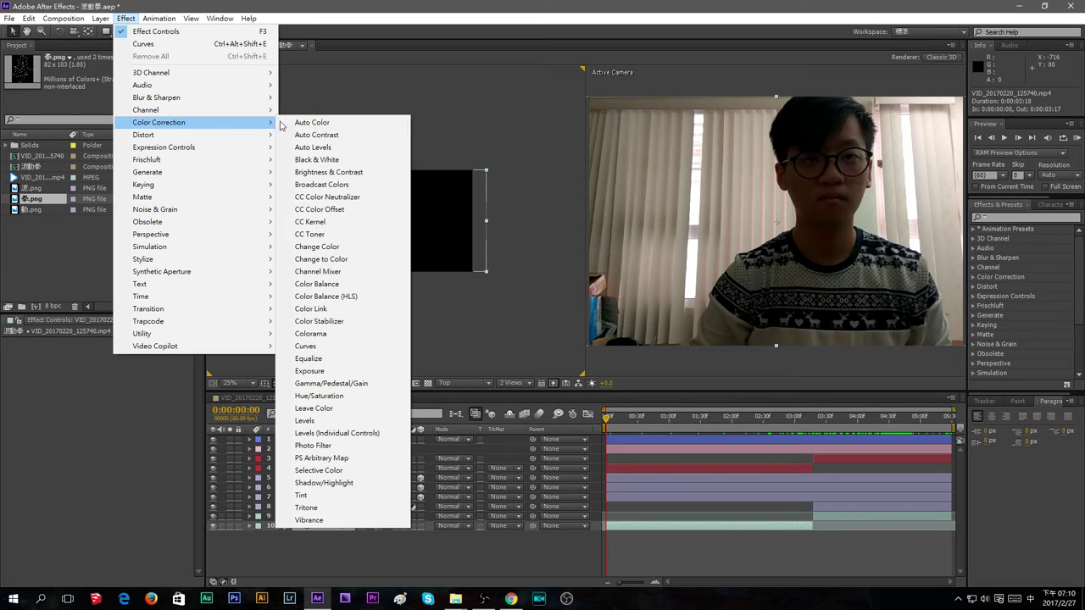
{"action": "left_click", "coordinate": [305, 347]}
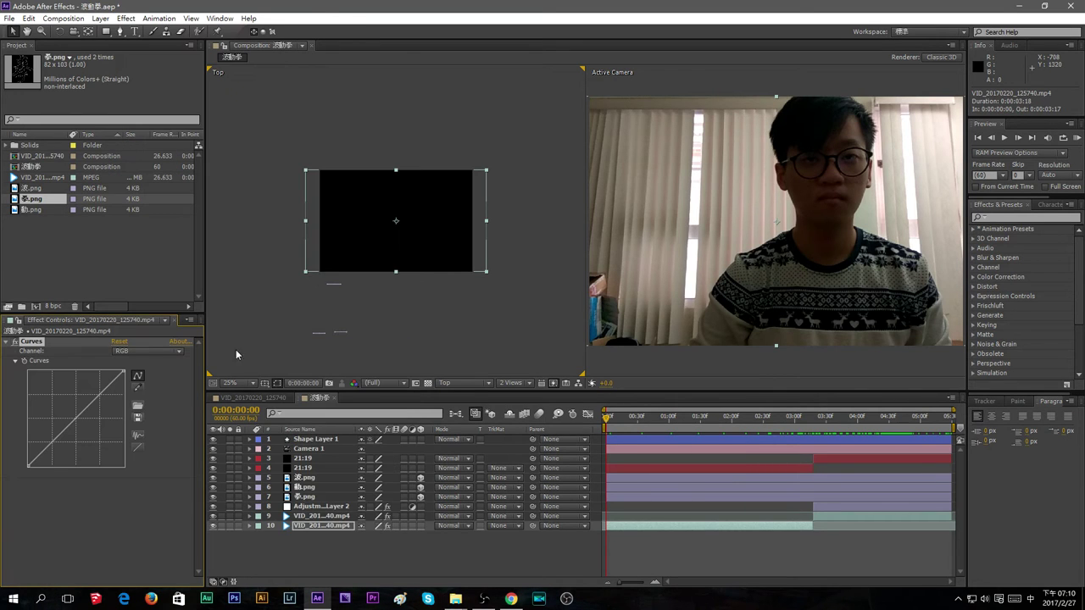
Brighten the first clip by raising the middle of its RGB curve with a single point, undoing the earlier trial points
{"action": "left_click_drag", "start_coordinate": [99, 400], "coordinate": [93, 392]}
{"action": "left_click_drag", "start_coordinate": [52, 438], "coordinate": [96, 398]}
{"action": "key", "text": "ctrl+z"}
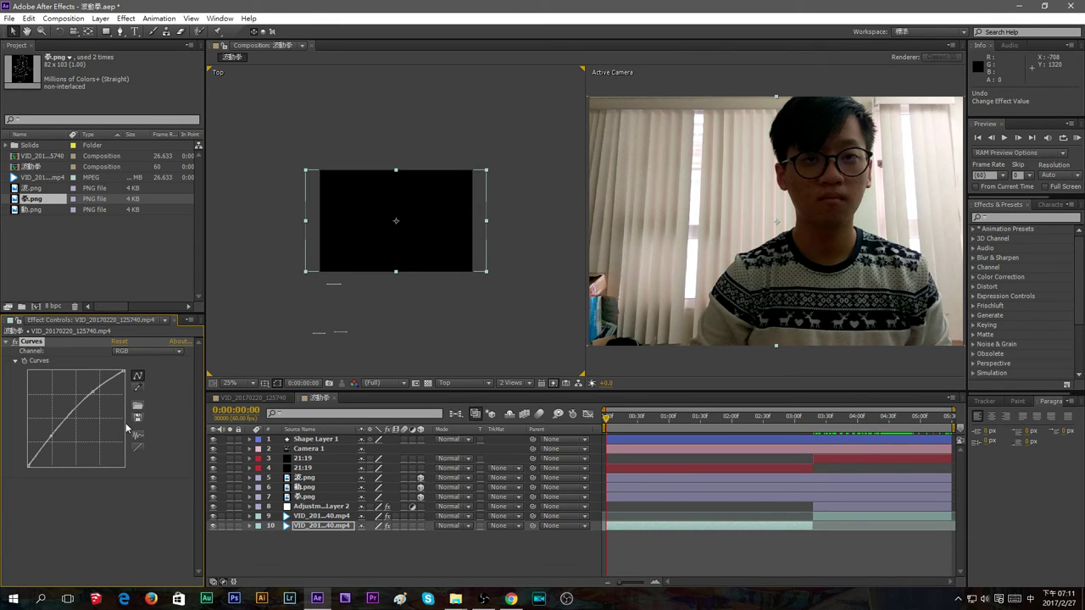
{"action": "key", "text": "ctrl+z"}
{"action": "left_click_drag", "start_coordinate": [91, 404], "coordinate": [83, 400]}
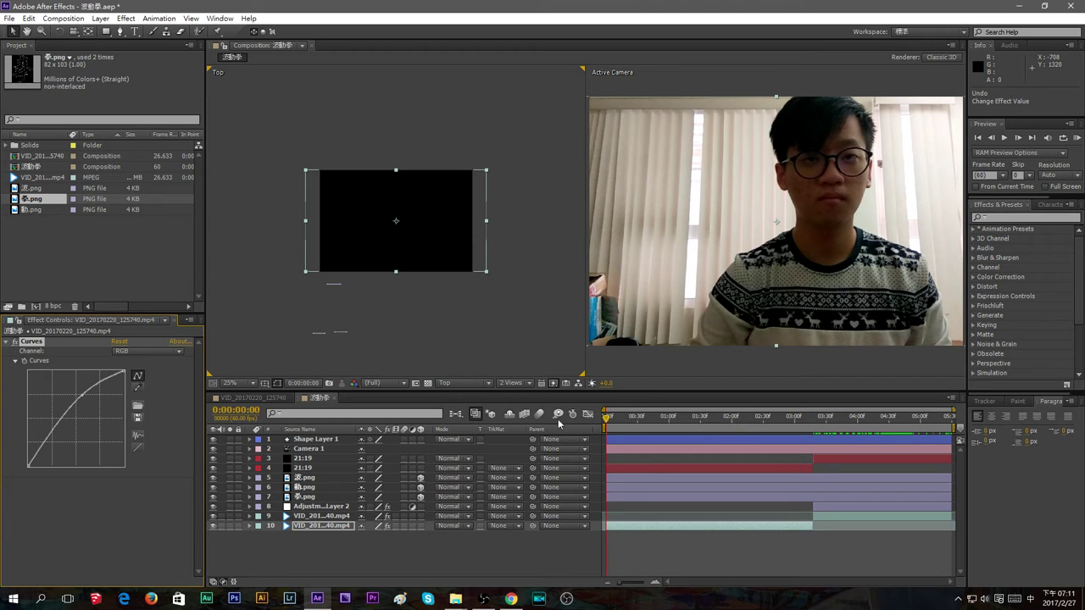
Preview the composition, and start keyframing the first clip's Curves at 0:00:01:35
{"action": "left_click_drag", "start_coordinate": [604, 422], "coordinate": [917, 449]}
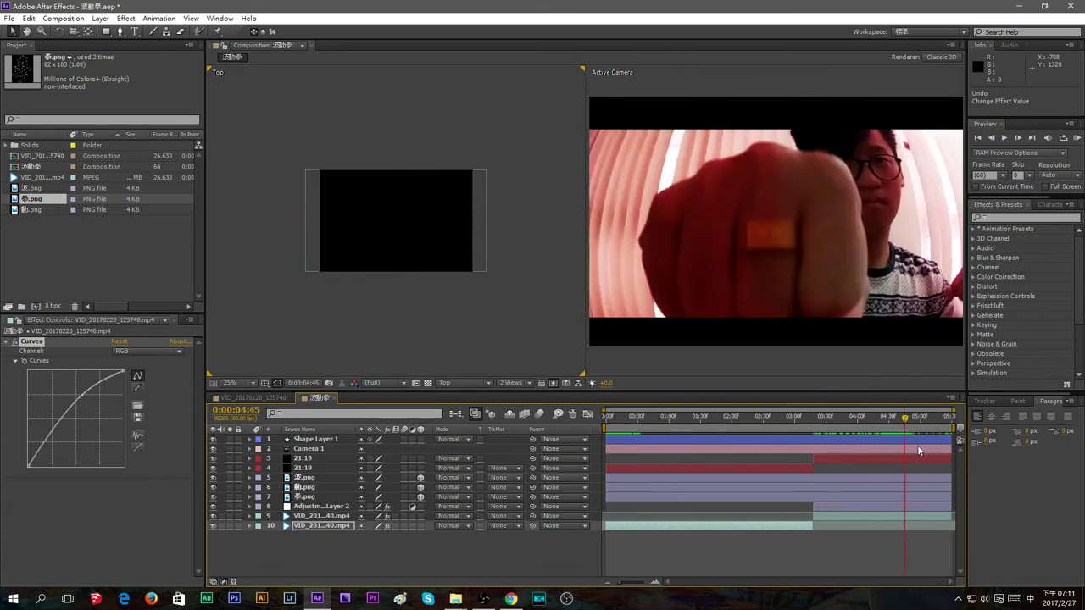
{"action": "key", "text": "Home"}
{"action": "left_click_drag", "start_coordinate": [608, 441], "coordinate": [686, 439]}
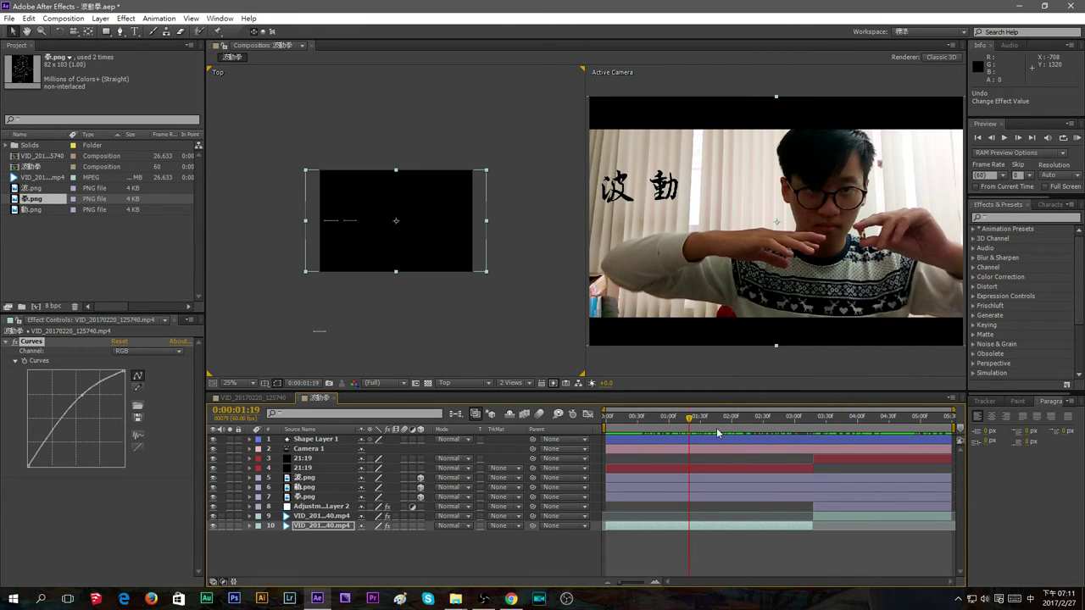
{"action": "mouse_move", "coordinate": [691, 424]}
{"action": "left_mouse_down"}
{"action": "mouse_move", "coordinate": [604, 417]}
{"action": "mouse_move", "coordinate": [734, 420]}
{"action": "mouse_move", "coordinate": [708, 421]}
{"action": "left_mouse_up"}
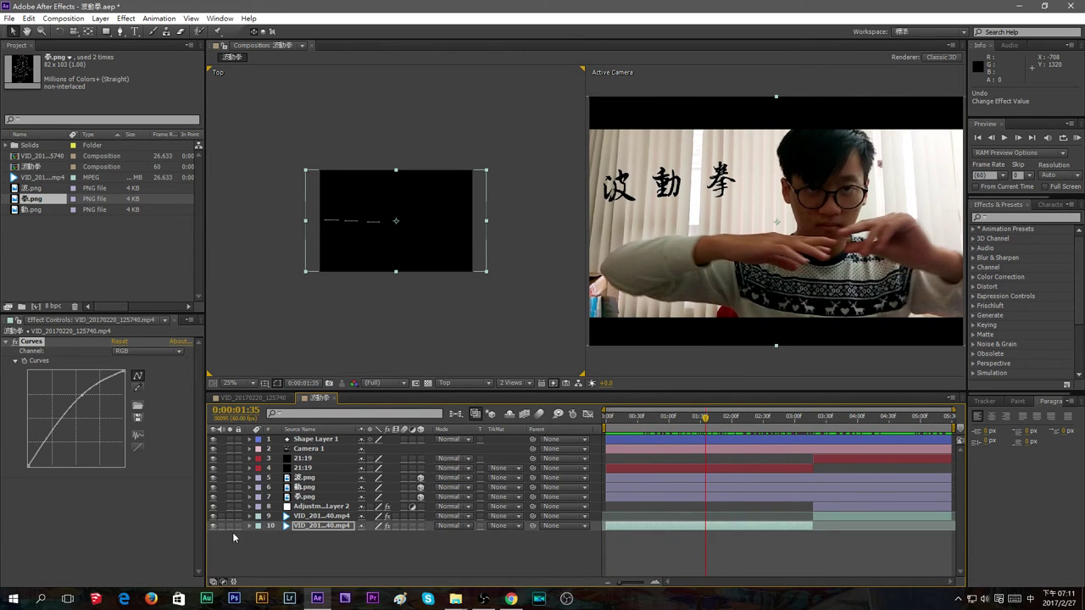
{"action": "left_click", "coordinate": [250, 527]}
{"action": "left_click", "coordinate": [259, 535]}
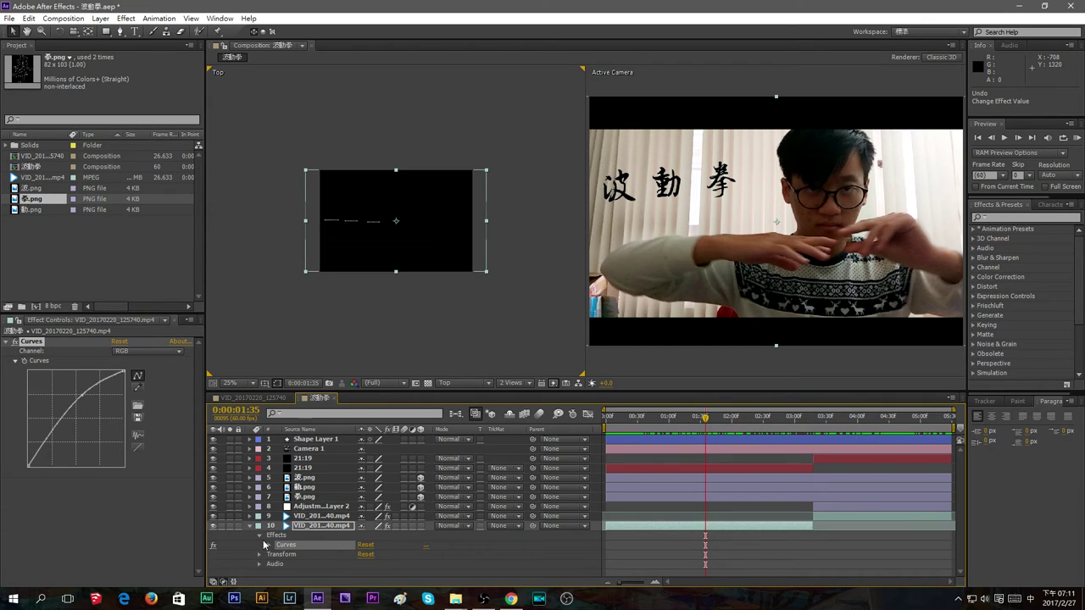
{"action": "left_click", "coordinate": [269, 545]}
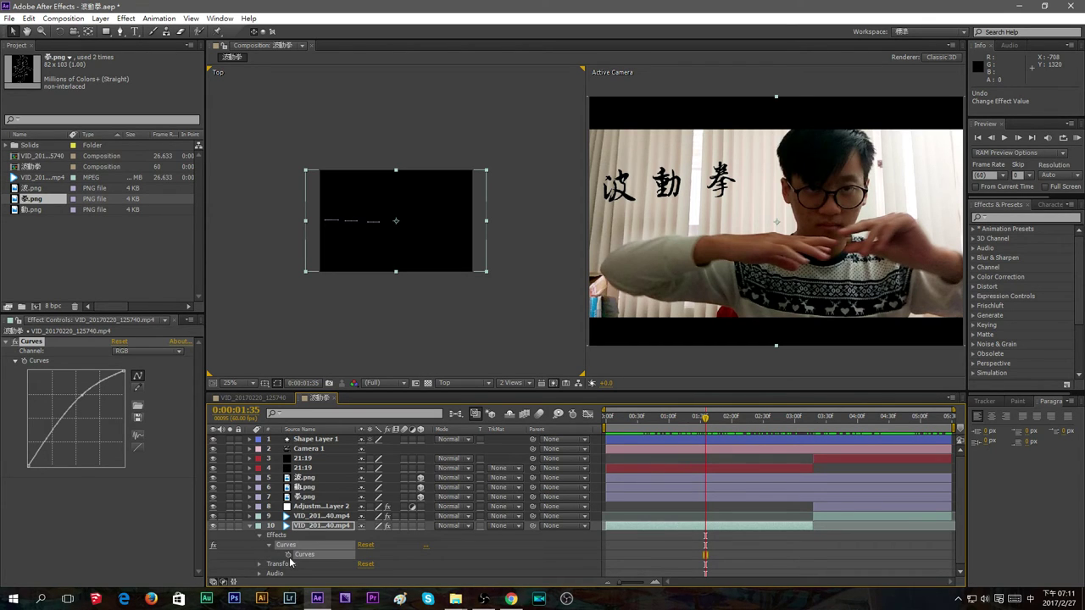
{"action": "left_click", "coordinate": [288, 554]}
At 0:00:02:12, lower the shadows of the first clip's RGB curve into a gentle S to keyframe a darker look
{"action": "left_click_drag", "start_coordinate": [709, 430], "coordinate": [745, 436]}
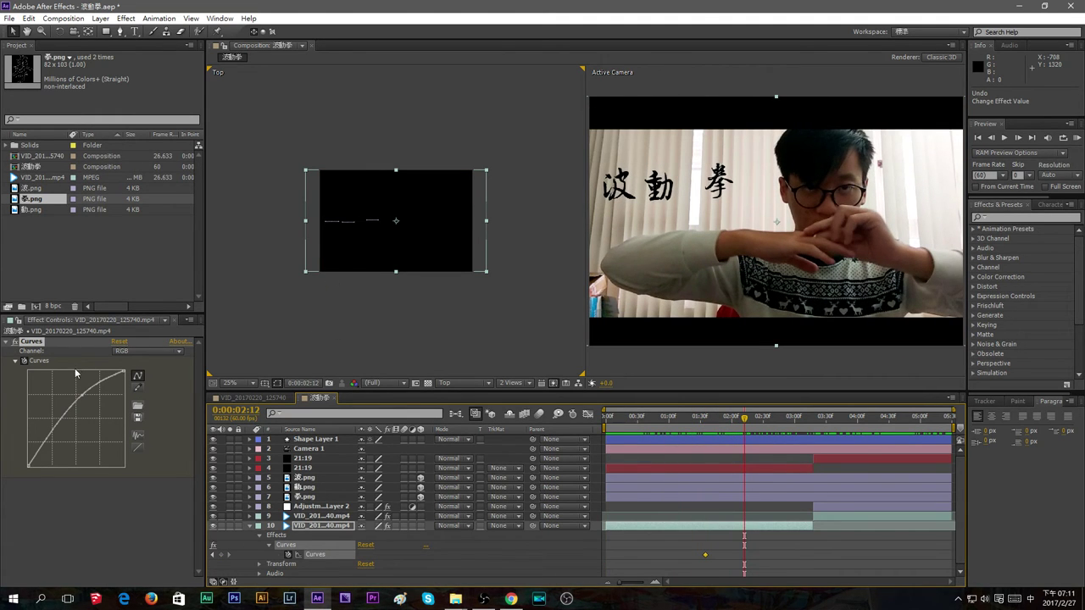
{"action": "right_click", "coordinate": [96, 513]}
{"action": "key", "text": "Escape"}
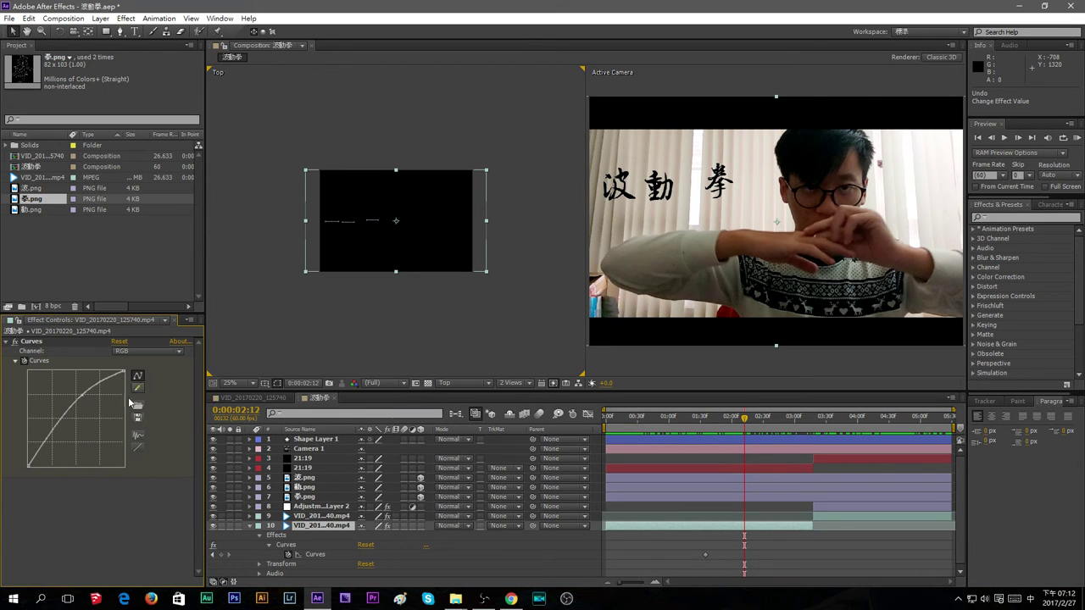
{"action": "left_click", "coordinate": [156, 352]}
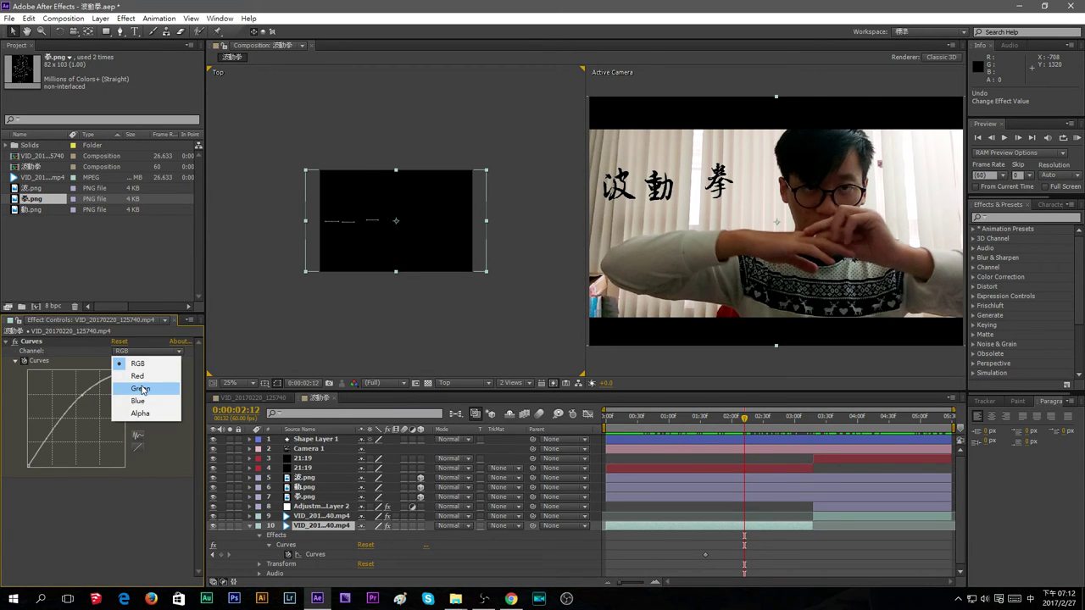
{"action": "left_click", "coordinate": [140, 413]}
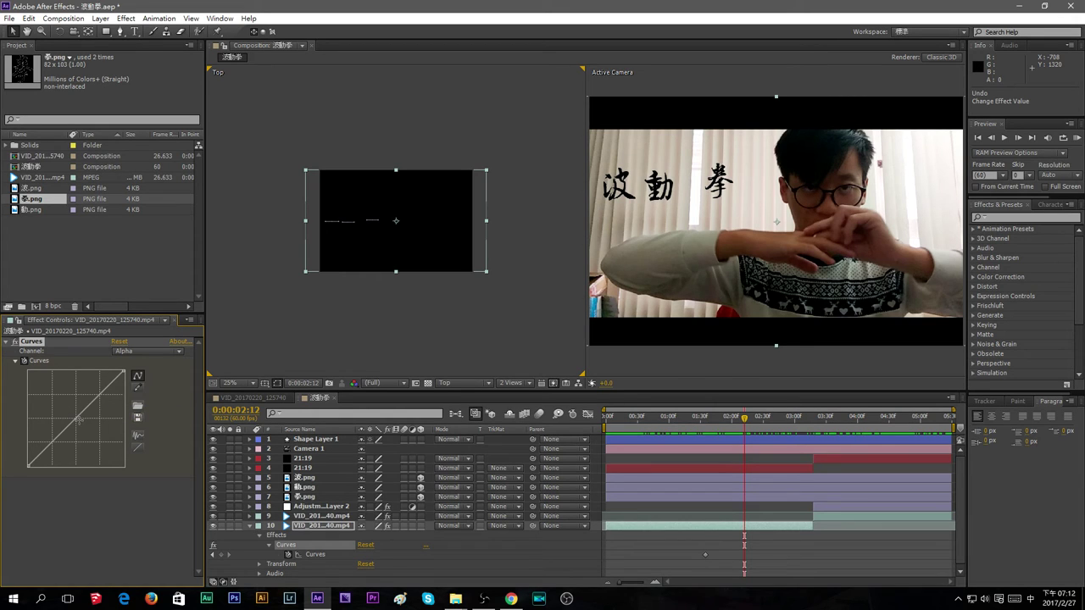
{"action": "left_click_drag", "start_coordinate": [81, 419], "coordinate": [120, 362]}
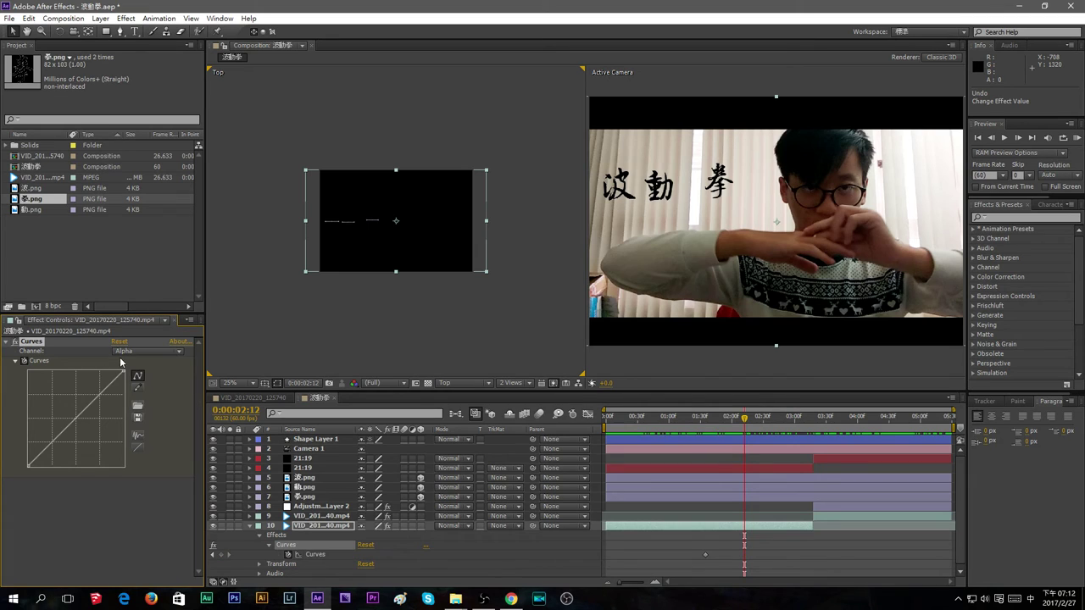
{"action": "left_click", "coordinate": [123, 351]}
{"action": "left_click", "coordinate": [127, 359]}
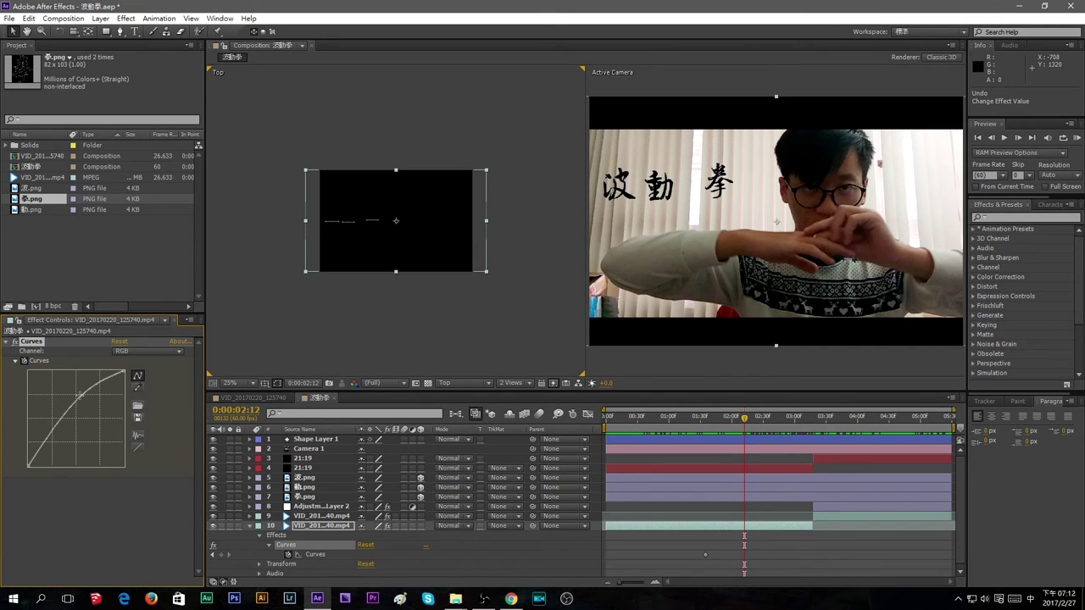
{"action": "left_click_drag", "start_coordinate": [63, 419], "coordinate": [68, 427]}
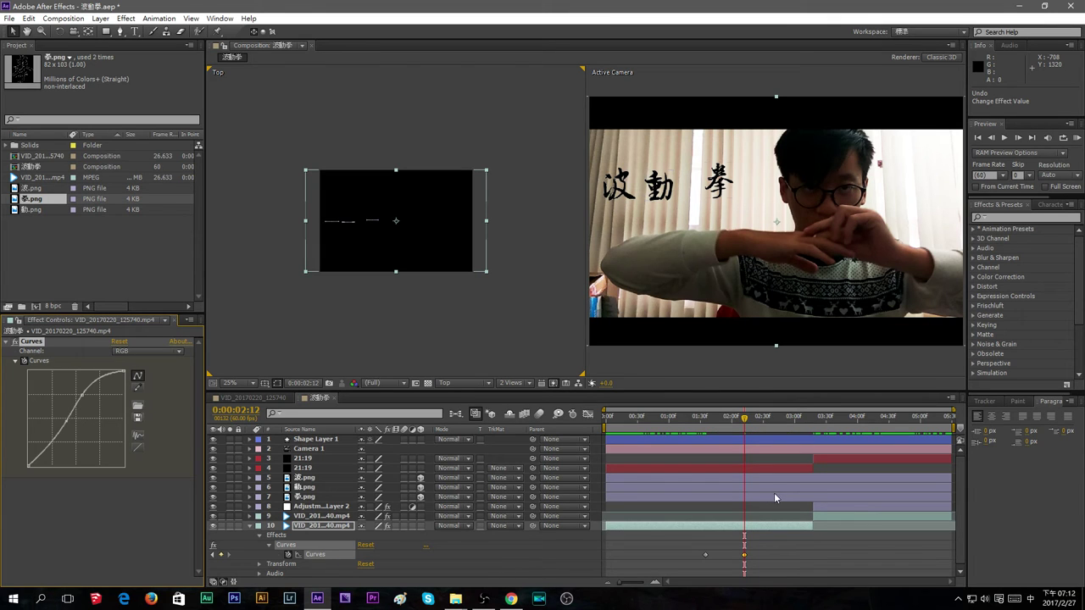
Move the first clip's darker Curves keyframe earlier to 0:00:01:41, undoing the accidental keyframe removal, and scrub through the change
{"action": "left_click_drag", "start_coordinate": [747, 428], "coordinate": [608, 434]}
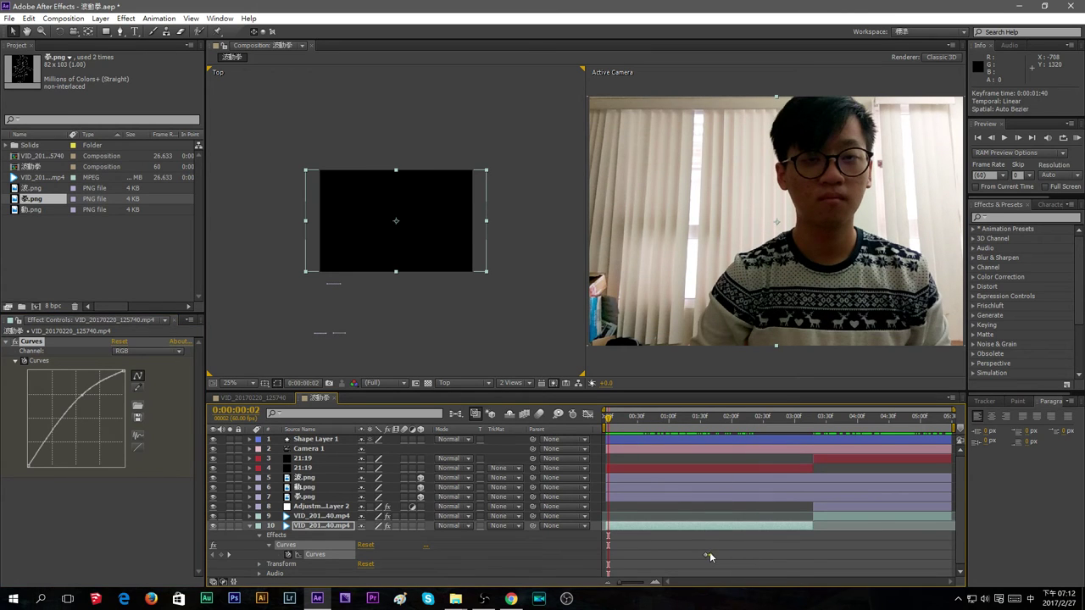
{"action": "left_click_drag", "start_coordinate": [708, 558], "coordinate": [716, 561]}
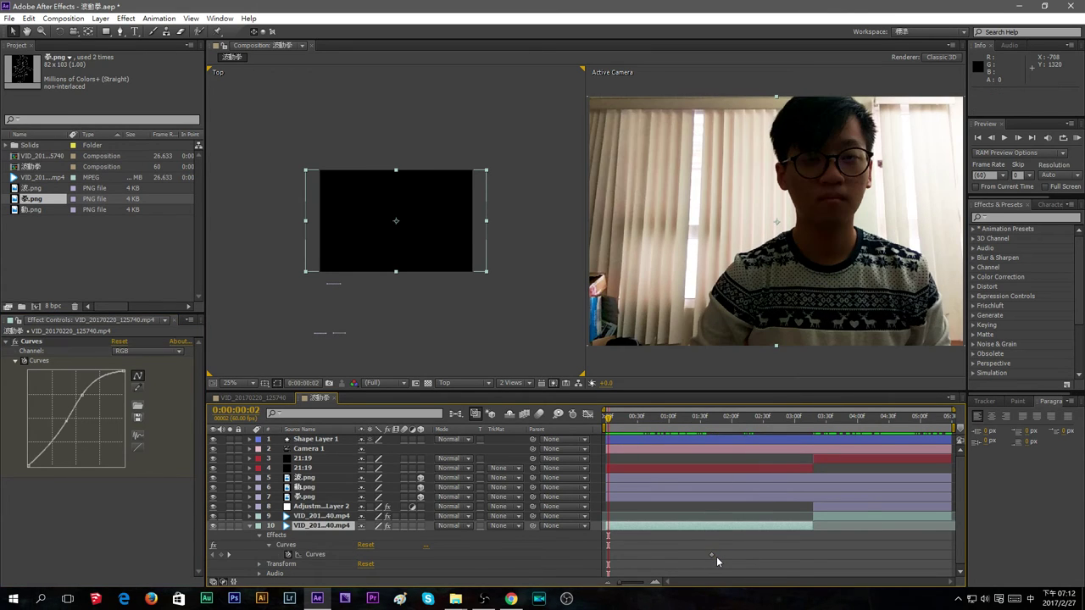
{"action": "key", "text": "ctrl+z"}
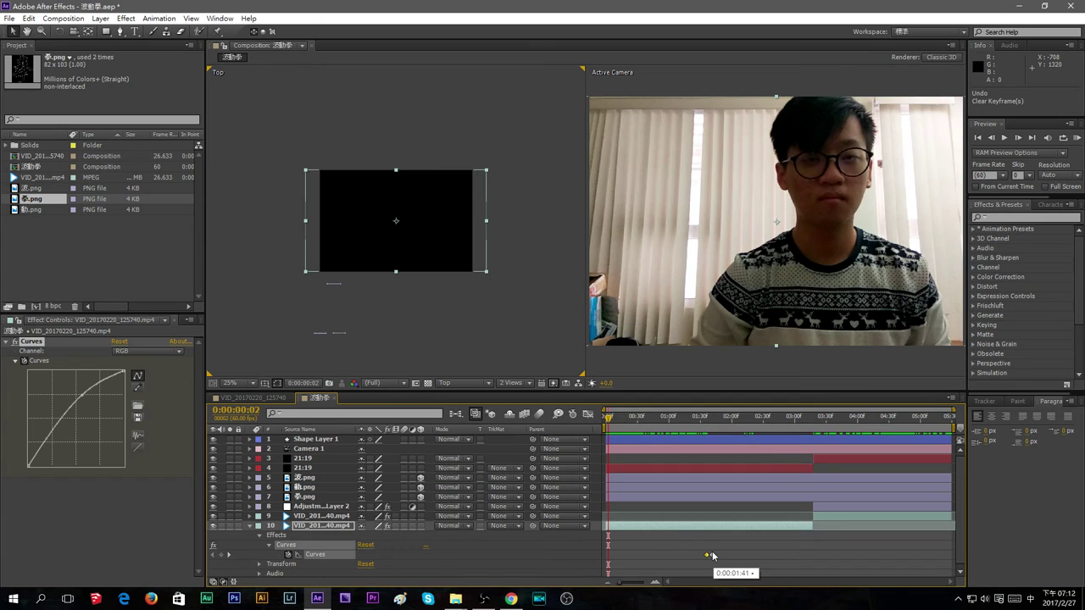
{"action": "left_click_drag", "start_coordinate": [607, 416], "coordinate": [742, 437]}
{"action": "key", "text": "KP_0"}
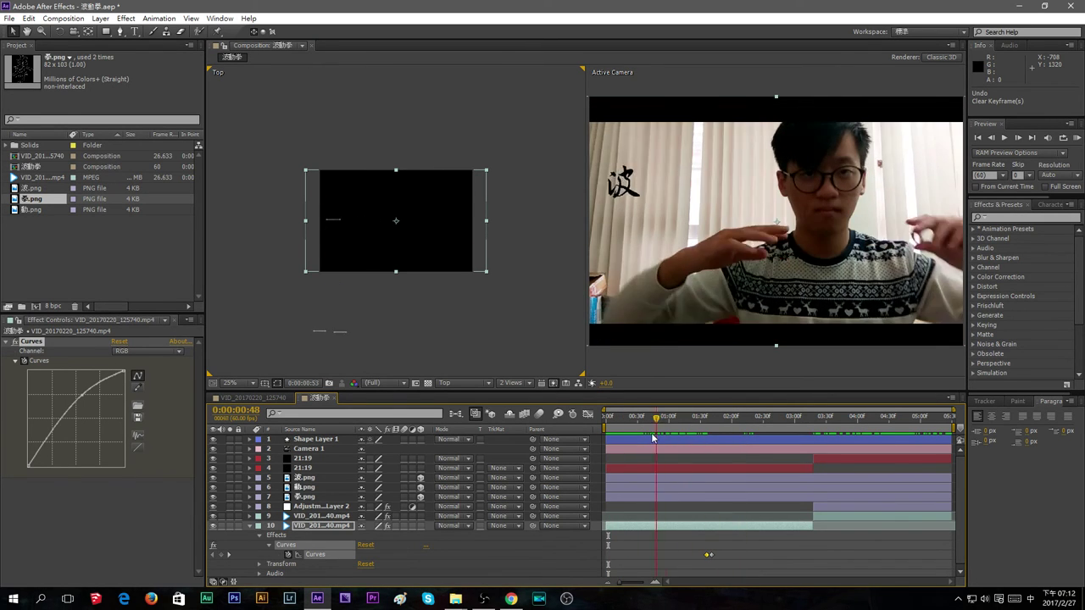
Move the first clip's opening Curves keyframe to 0:00:00:02 and shift the darker one to 0:00:01:42
{"action": "left_click", "coordinate": [708, 558]}
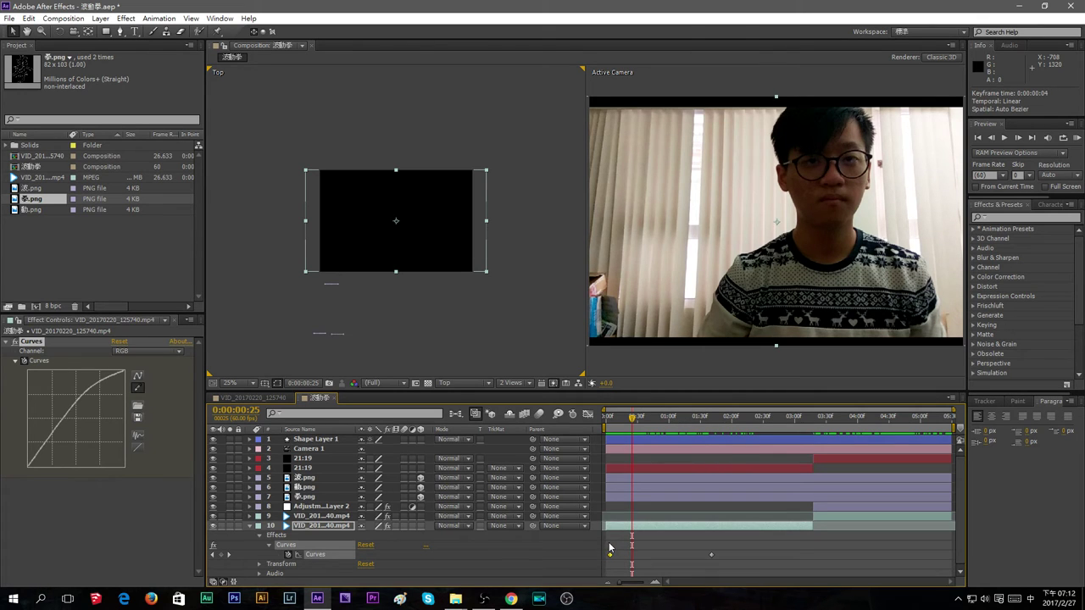
{"action": "left_click_drag", "start_coordinate": [609, 547], "coordinate": [608, 548]}
{"action": "left_click_drag", "start_coordinate": [632, 416], "coordinate": [958, 462]}
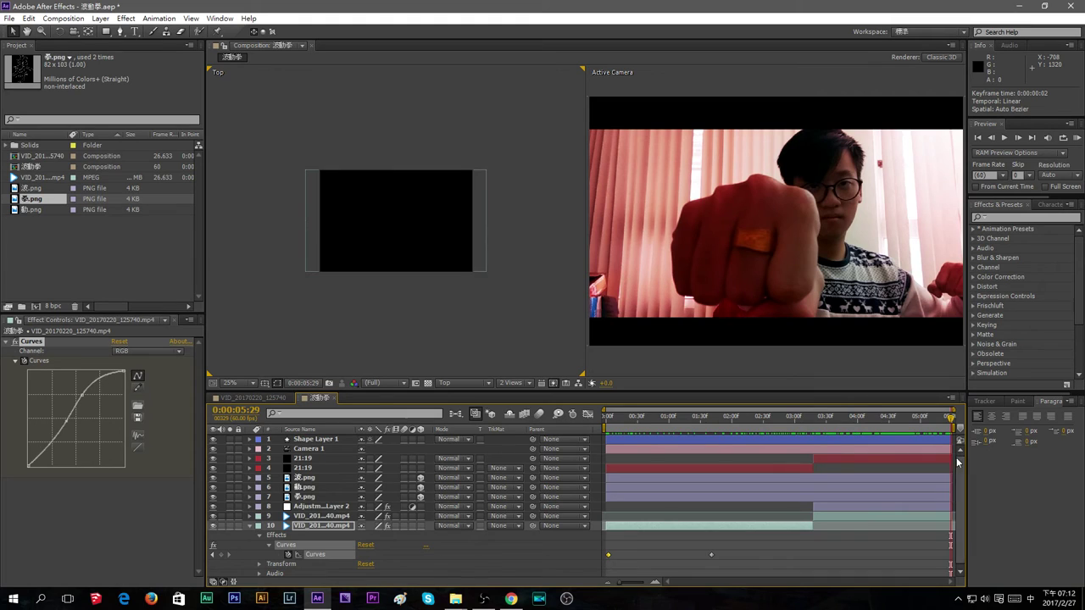
{"action": "left_click", "coordinate": [867, 517]}
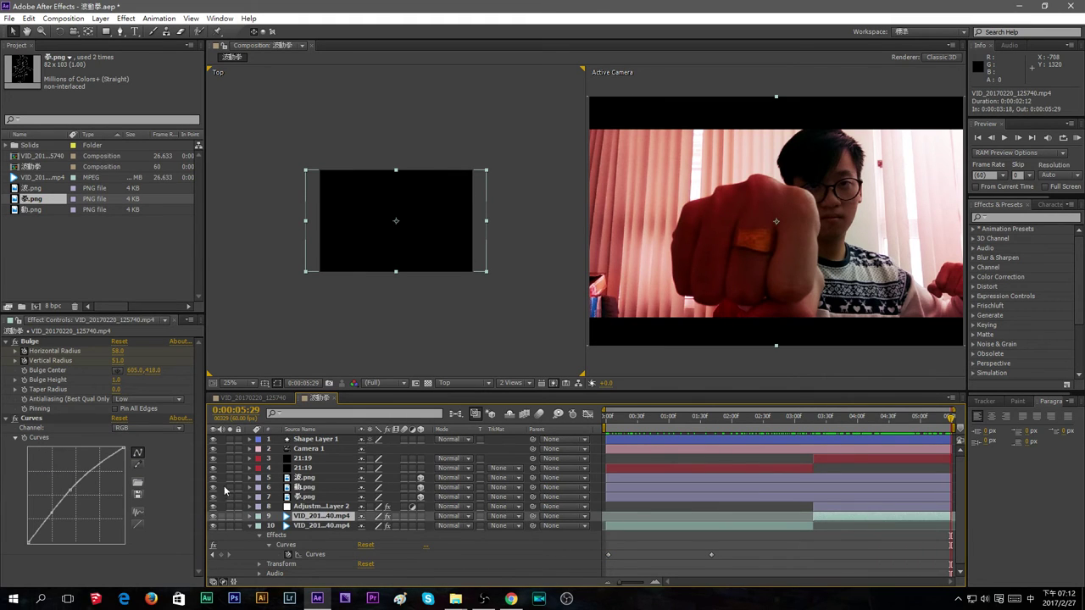
{"action": "left_click", "coordinate": [722, 527]}
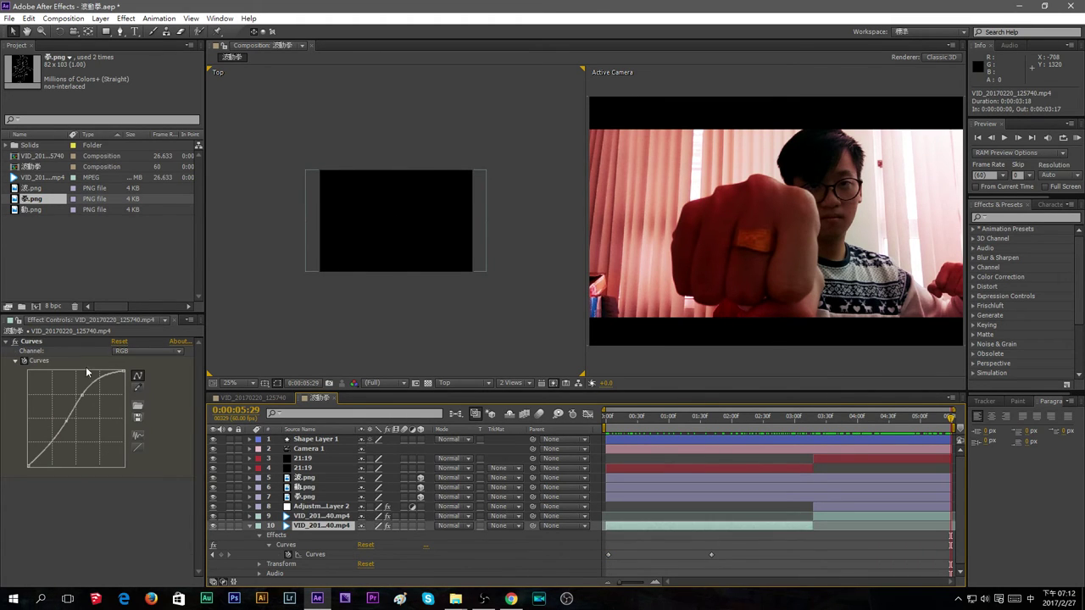
{"action": "left_click", "coordinate": [711, 555]}
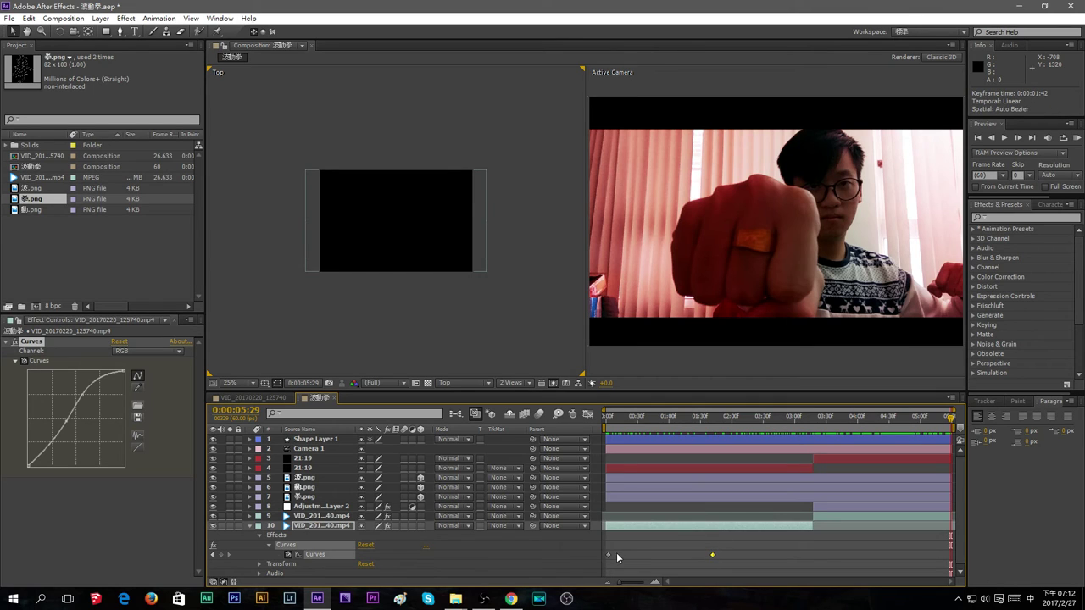
Raise the highlights of the second clip's RGB curve on layer 9 with an upper point, and collapse layer 10's properties
{"action": "left_click", "coordinate": [867, 515]}
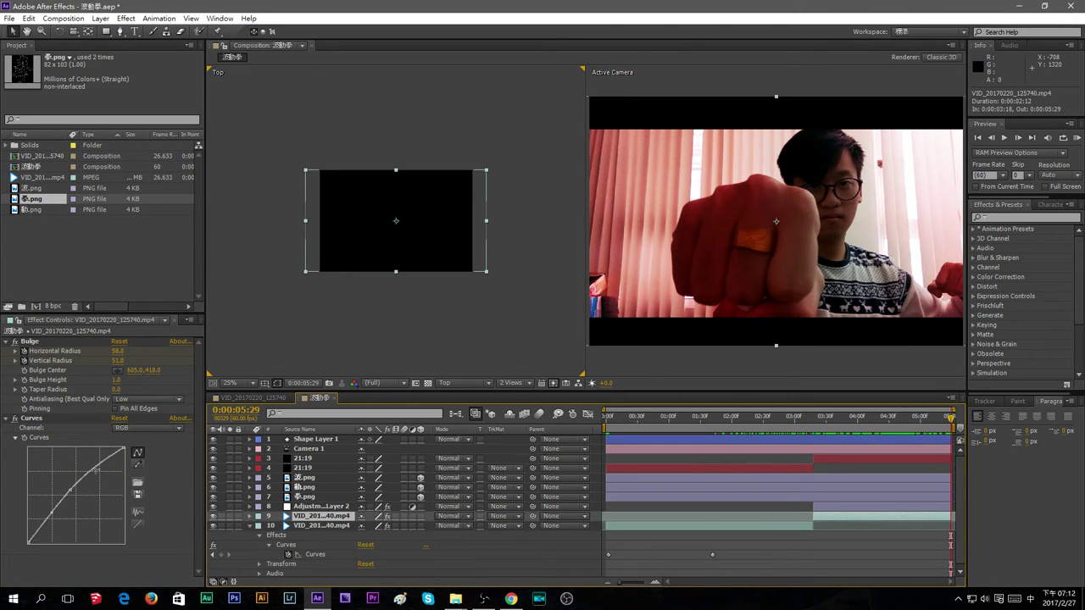
{"action": "left_click_drag", "start_coordinate": [96, 465], "coordinate": [93, 467]}
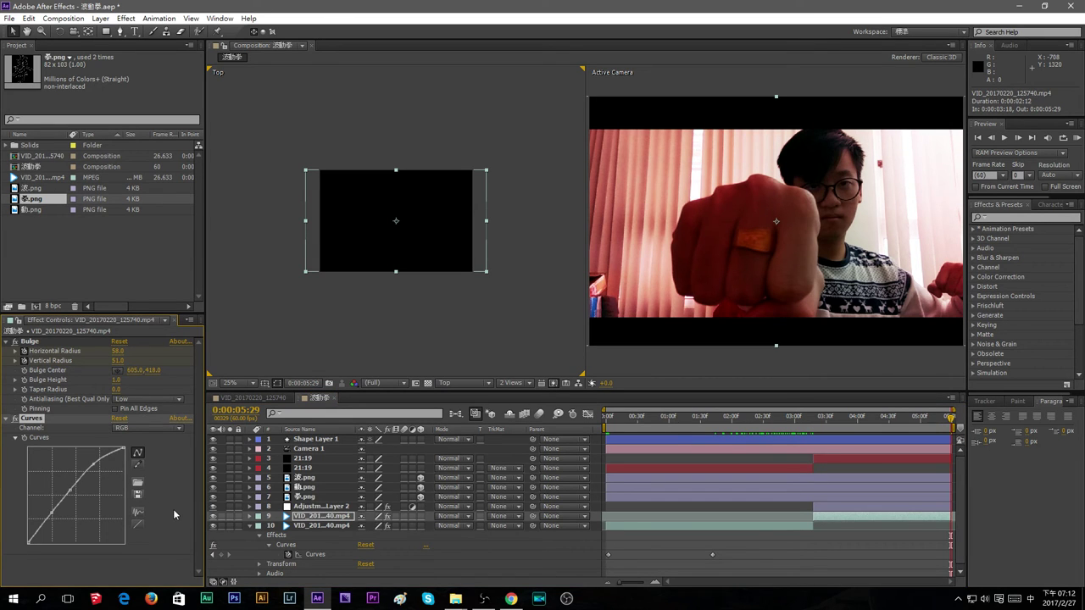
{"action": "left_click_drag", "start_coordinate": [948, 421], "coordinate": [961, 450]}
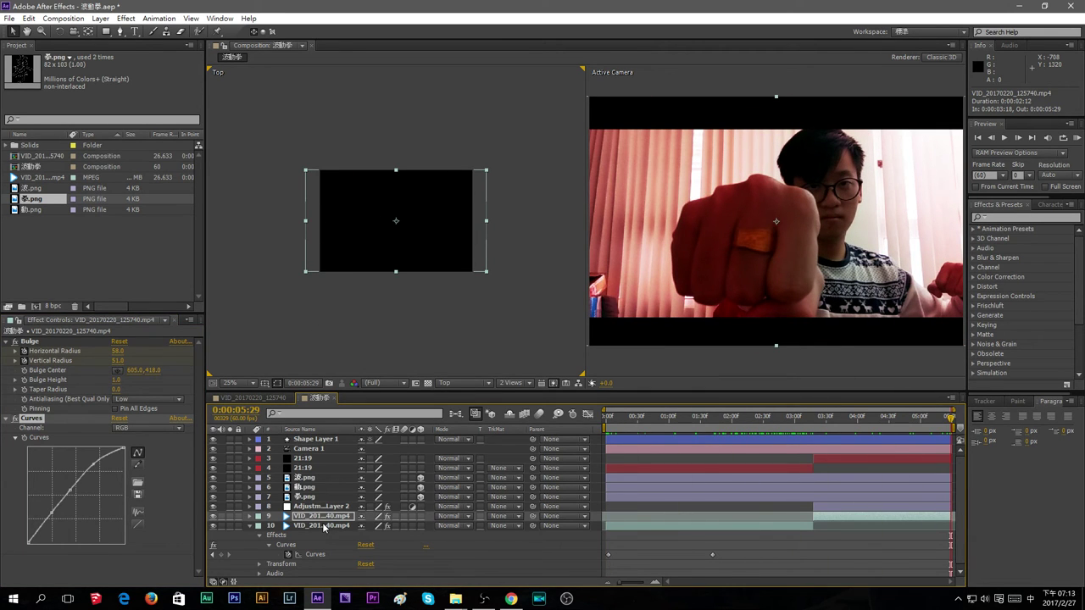
{"action": "left_click", "coordinate": [250, 526]}
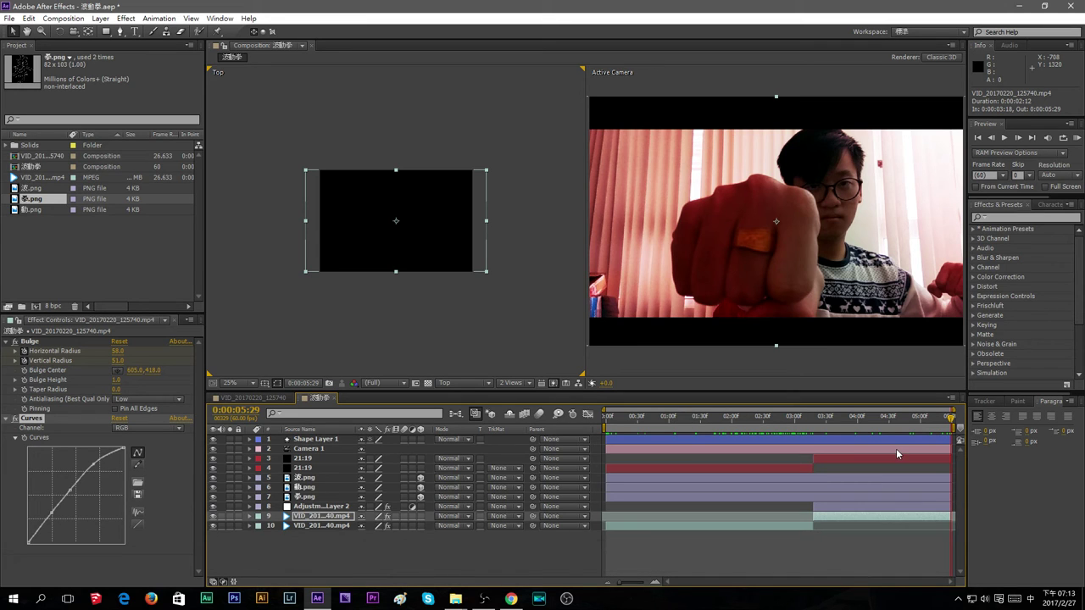
Preview the composition and go to the start of the second clip at 0:00:03:19
{"action": "left_click", "coordinate": [1005, 138]}
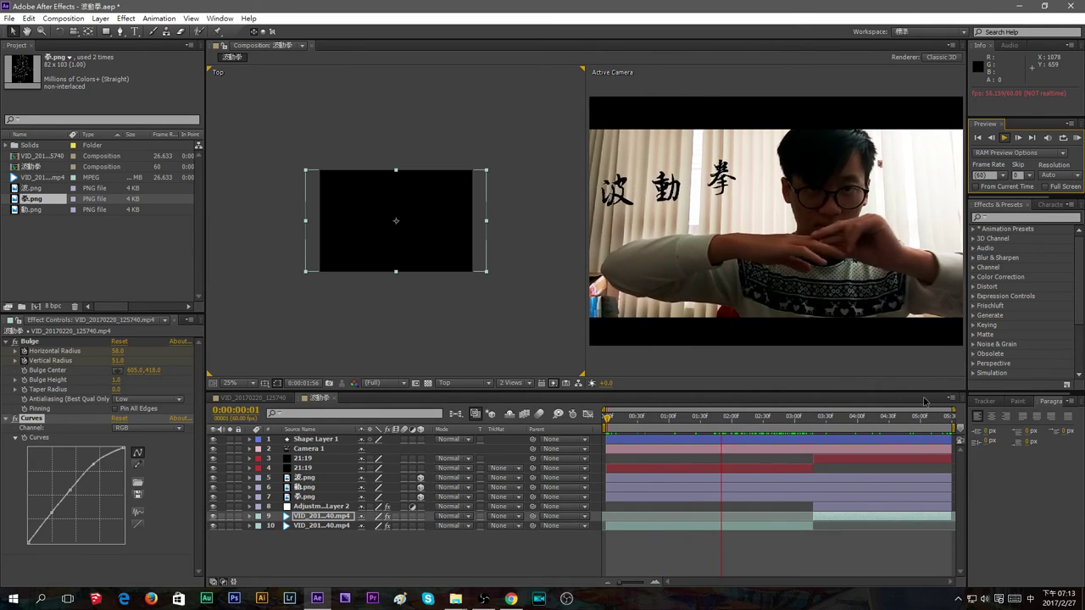
{"action": "key", "text": "space"}
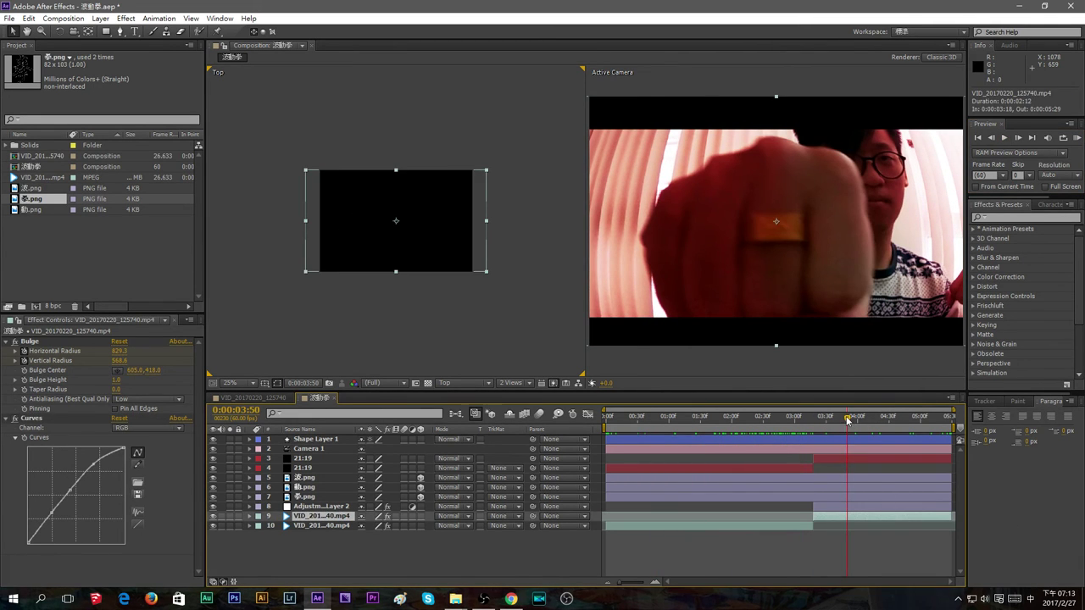
{"action": "left_click_drag", "start_coordinate": [850, 418], "coordinate": [815, 418]}
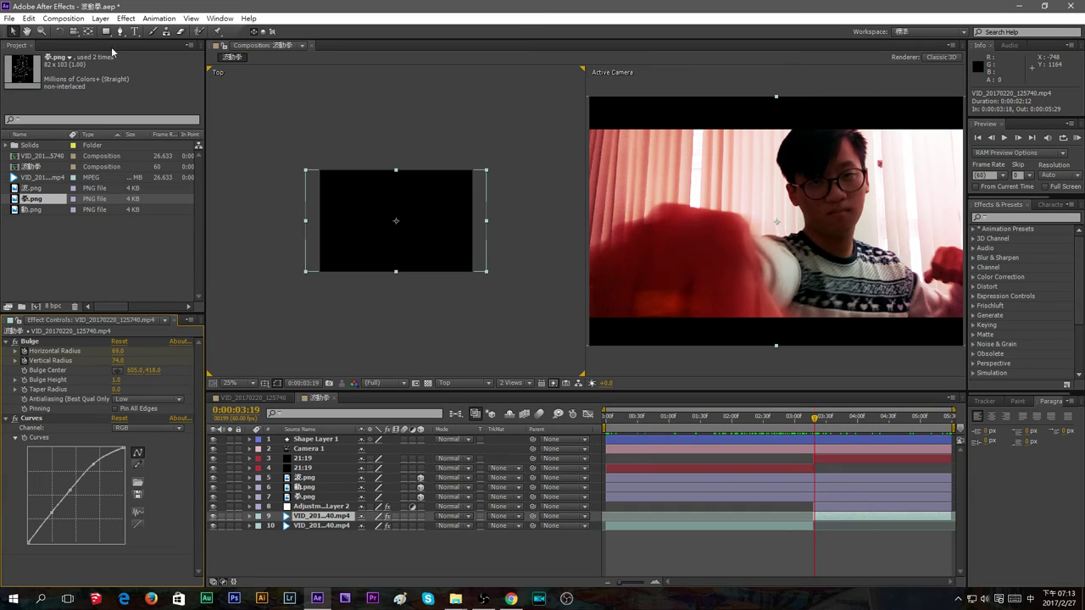
Search the effects for "lens" and apply Lens Flare to the second clip on layer 9, undoing its misplaced application to layer 3
{"action": "left_click", "coordinate": [125, 18]}
{"action": "mouse_move", "coordinate": [188, 162]}
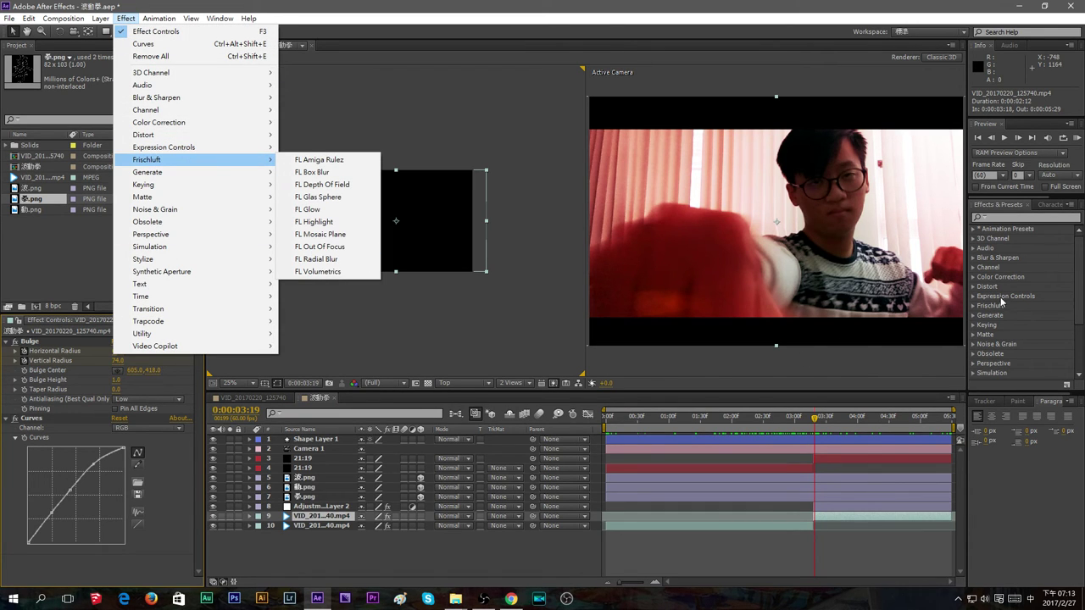
{"action": "left_click", "coordinate": [1035, 218]}
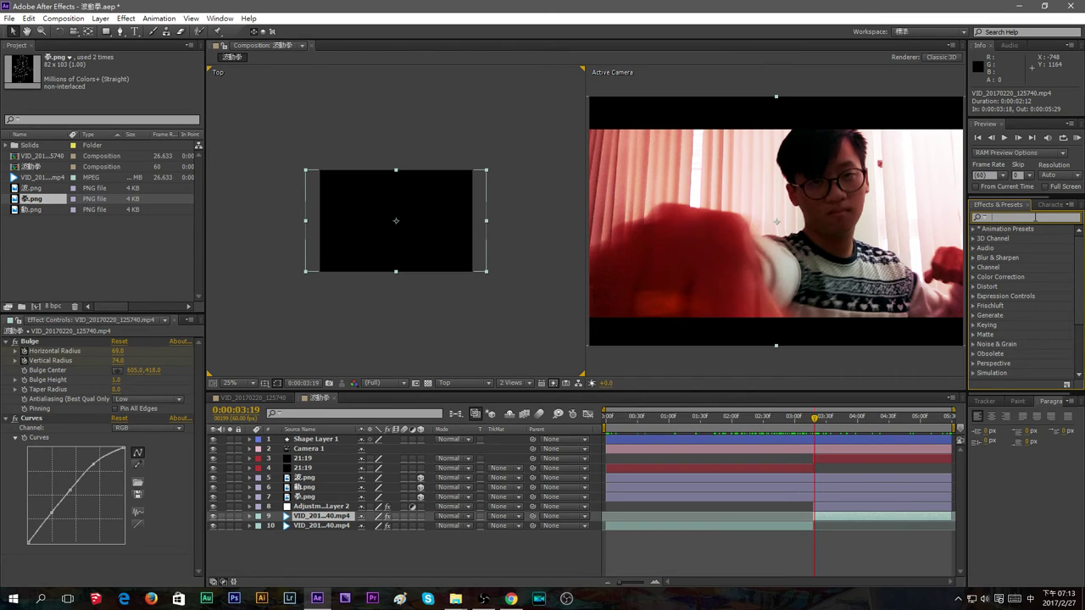
{"action": "type", "text": "lne"}
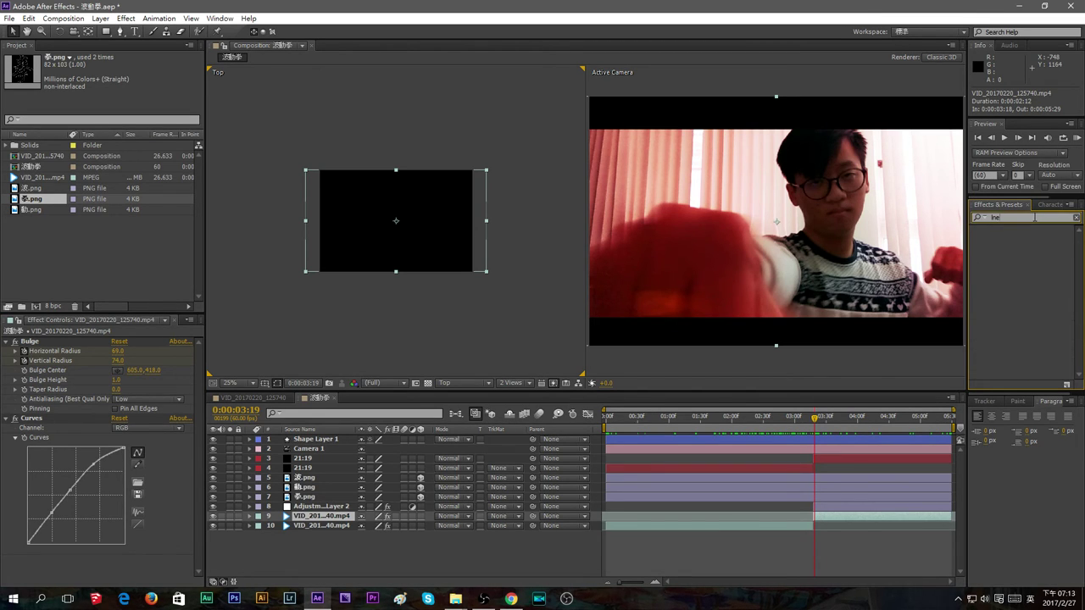
{"action": "key", "text": "BackSpace"}
{"action": "key", "text": "BackSpace"}
{"action": "type", "text": "ens"}
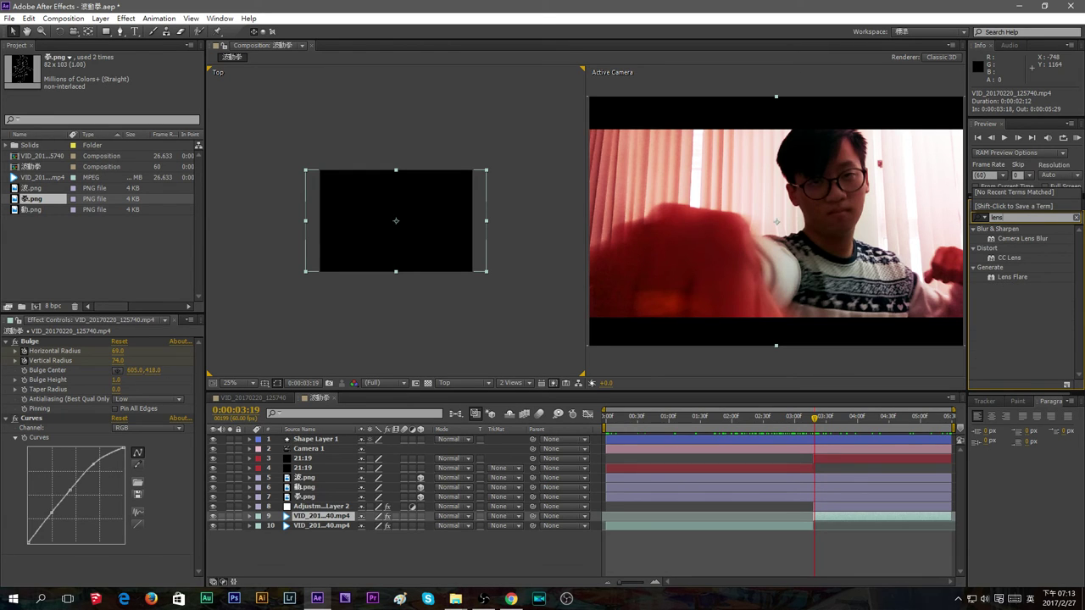
{"action": "left_click", "coordinate": [1003, 279]}
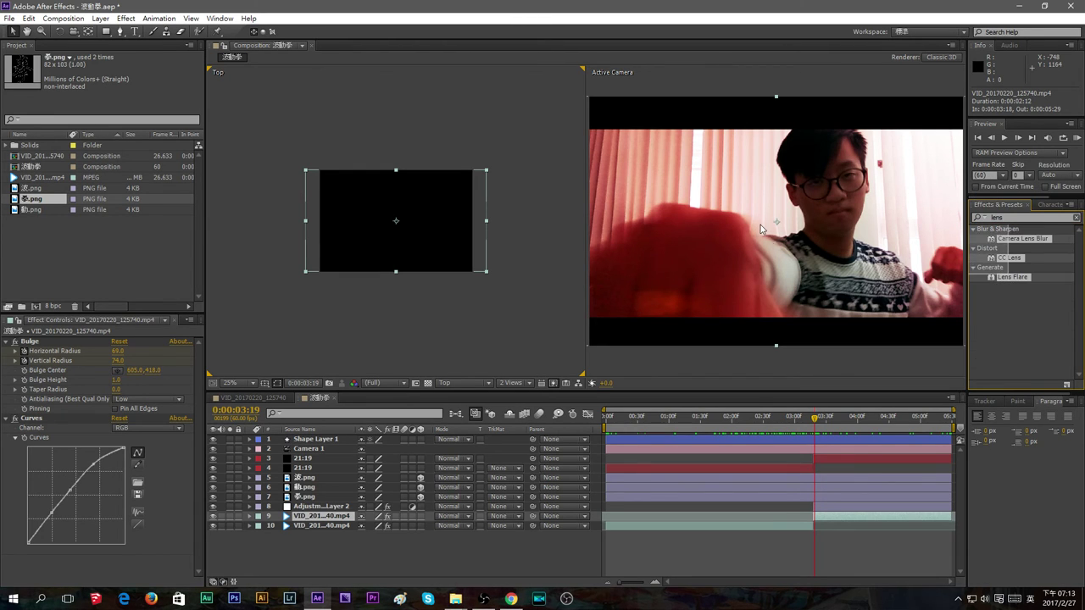
{"action": "left_click_drag", "start_coordinate": [1010, 281], "coordinate": [851, 339]}
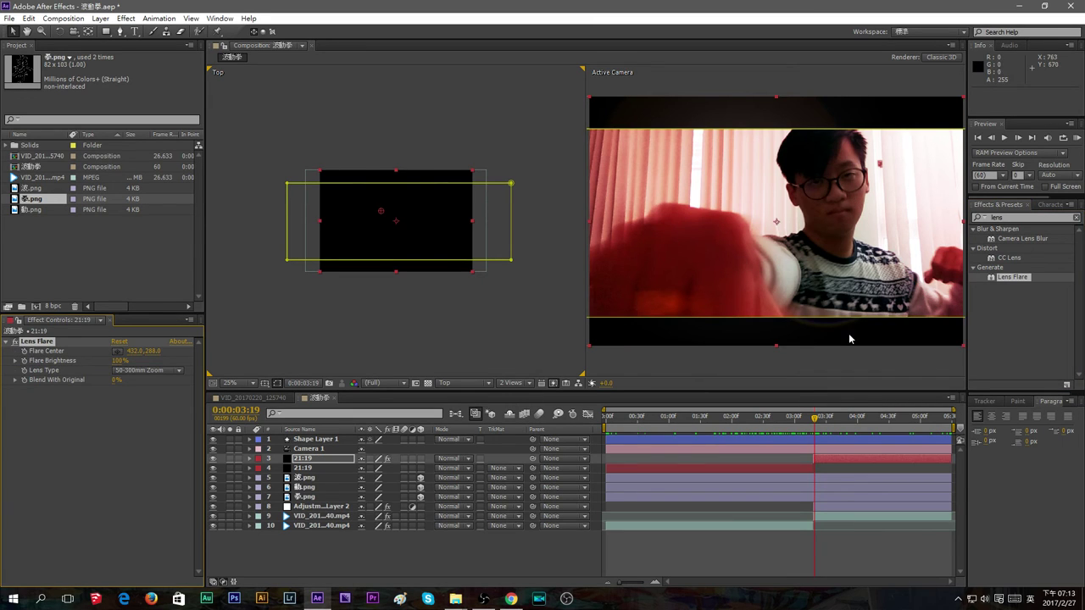
{"action": "left_click", "coordinate": [306, 300]}
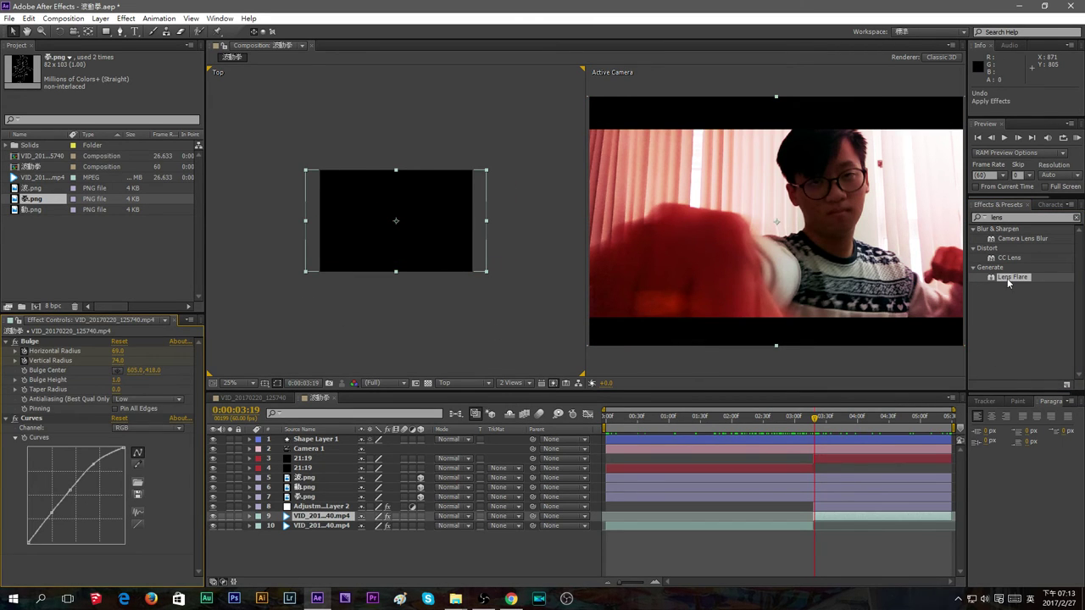
{"action": "left_click_drag", "start_coordinate": [1008, 279], "coordinate": [323, 519]}
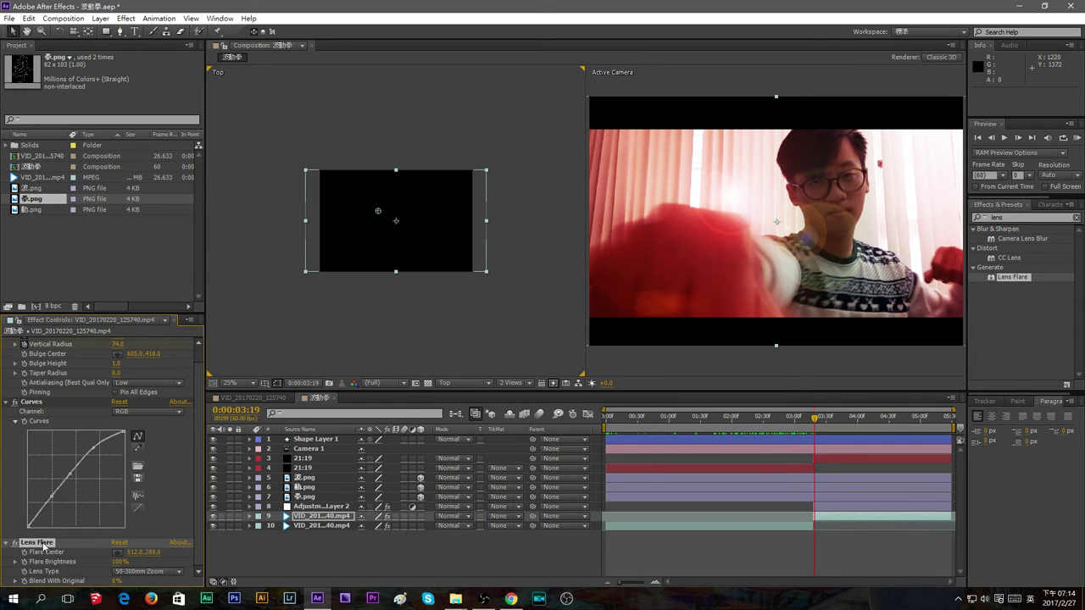
Switch the composition to 1 View and place the second clip's flare center on the fist at about 482.6, 487.5
{"action": "left_click", "coordinate": [119, 553]}
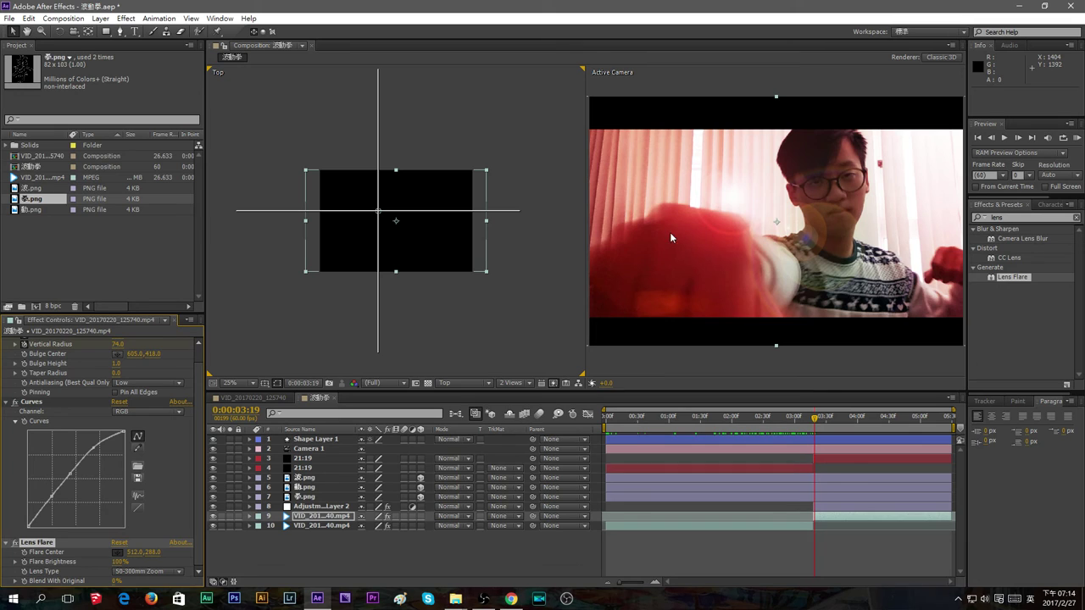
{"action": "left_click", "coordinate": [727, 219]}
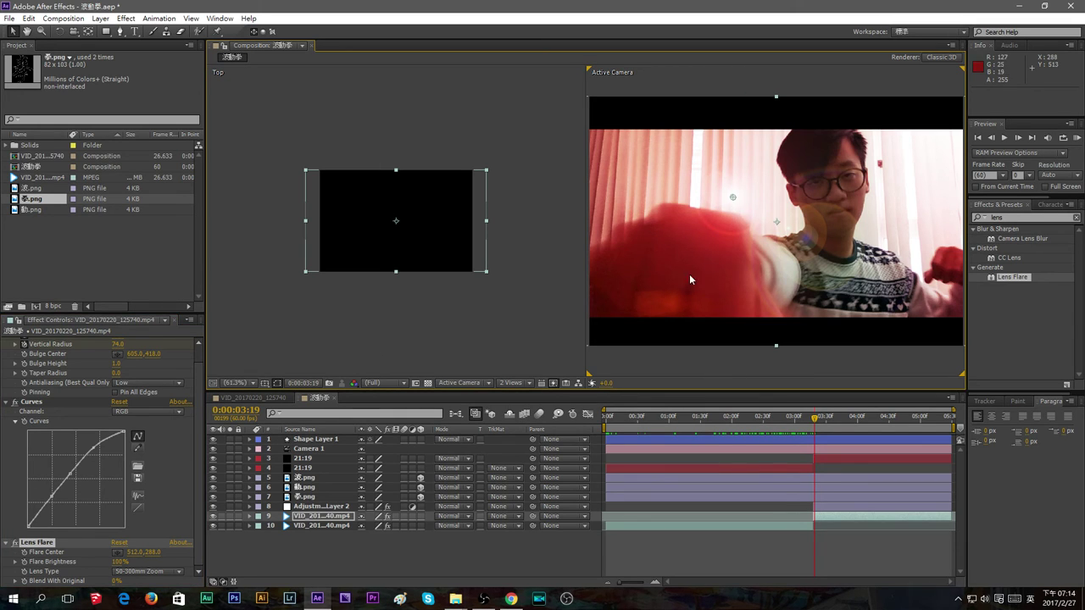
{"action": "left_click", "coordinate": [503, 384]}
{"action": "left_click", "coordinate": [518, 394]}
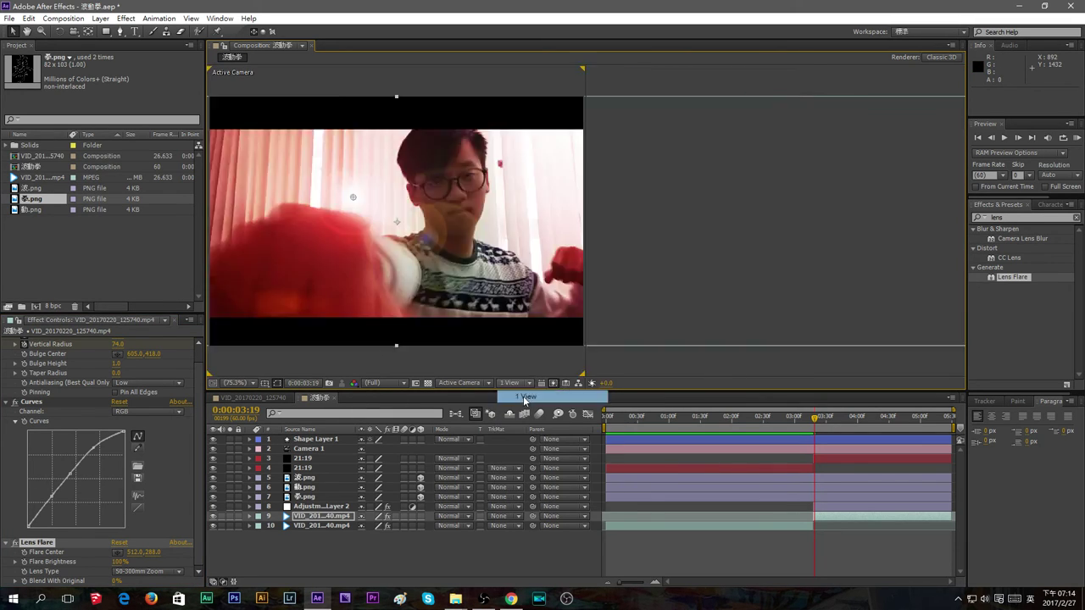
{"action": "left_click", "coordinate": [117, 552]}
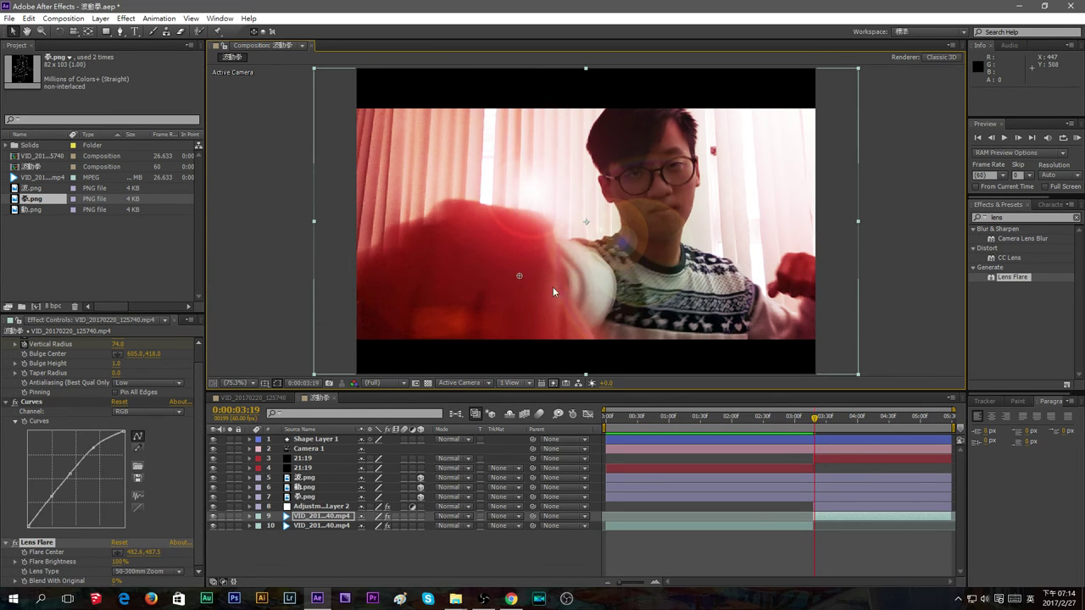
{"action": "left_click", "coordinate": [519, 276]}
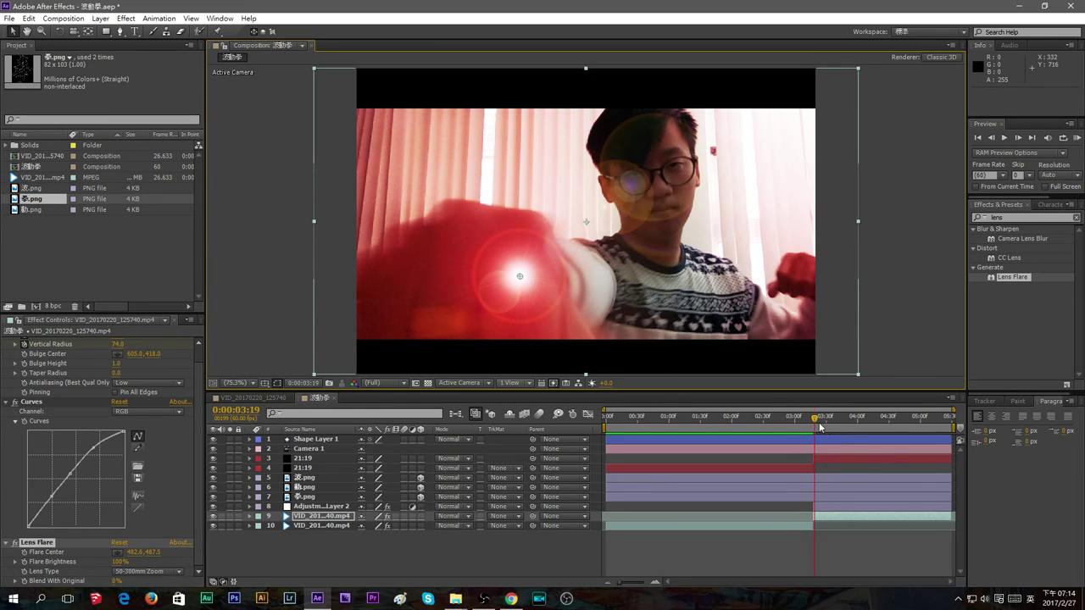
At 0:00:03:23, search the effects for "fas", apply Fast Blur to the second clip on layer 9, and set its Blurriness to 26.0
{"action": "mouse_move", "coordinate": [820, 428]}
{"action": "left_mouse_down"}
{"action": "mouse_move", "coordinate": [785, 428]}
{"action": "mouse_move", "coordinate": [880, 428]}
{"action": "mouse_move", "coordinate": [798, 426]}
{"action": "mouse_move", "coordinate": [818, 428]}
{"action": "left_mouse_up"}
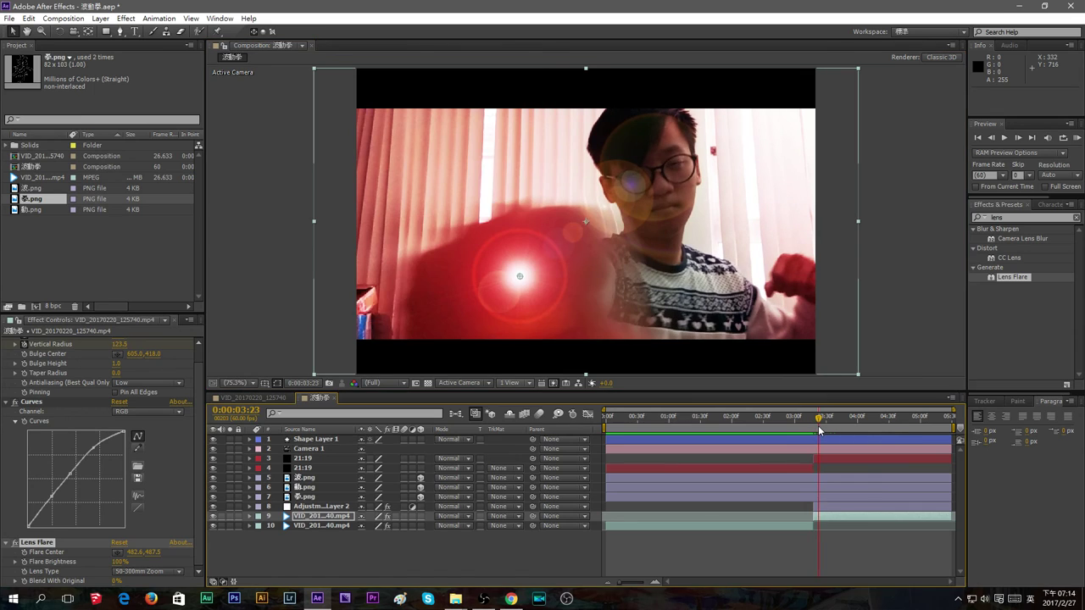
{"action": "left_click", "coordinate": [988, 293]}
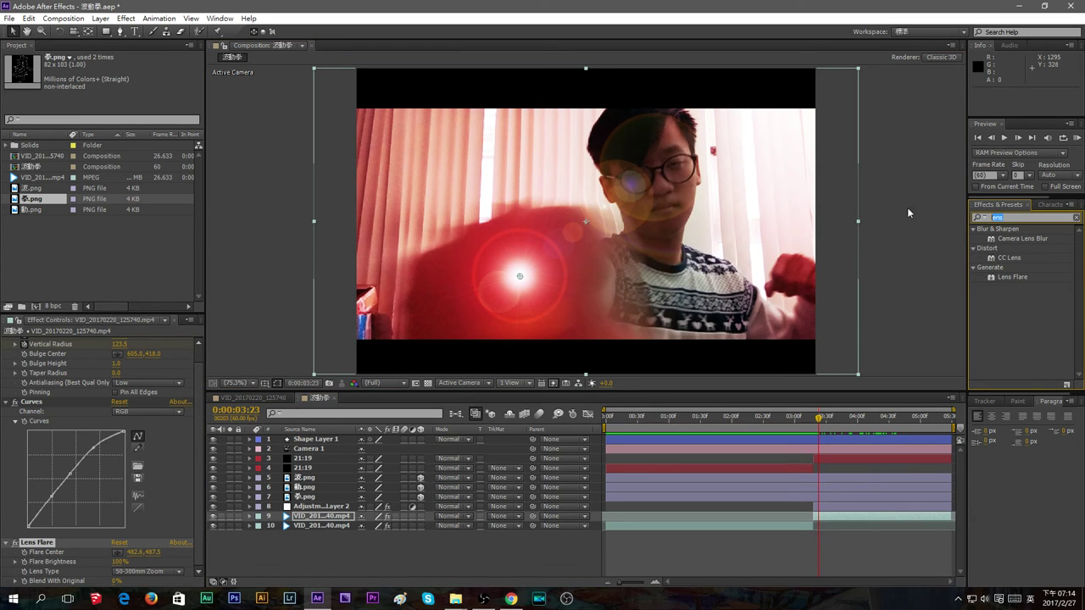
{"action": "key", "text": "BackSpace"}
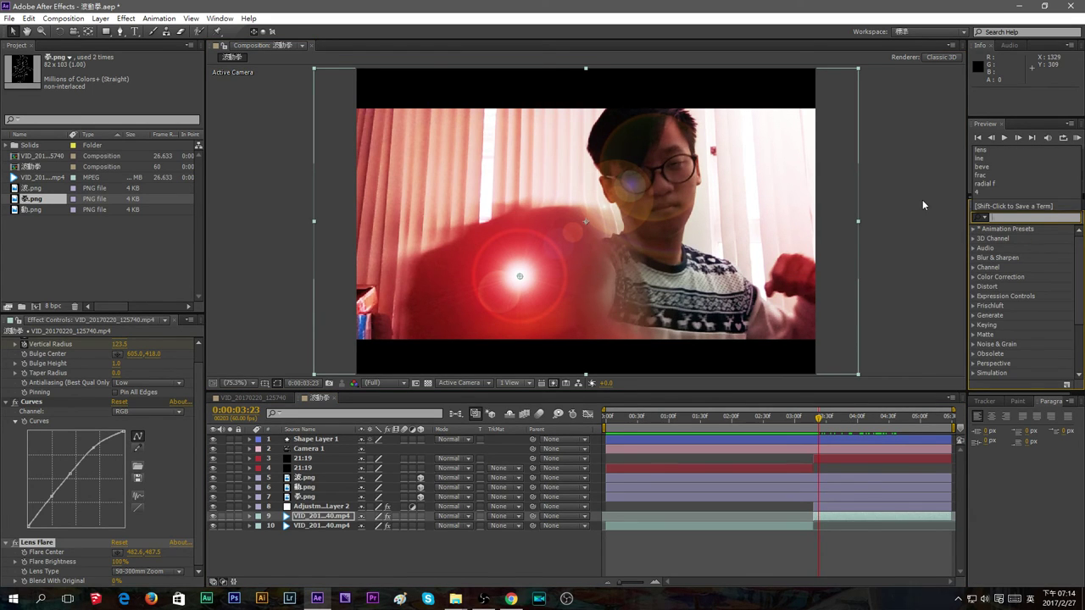
{"action": "type", "text": "fas"}
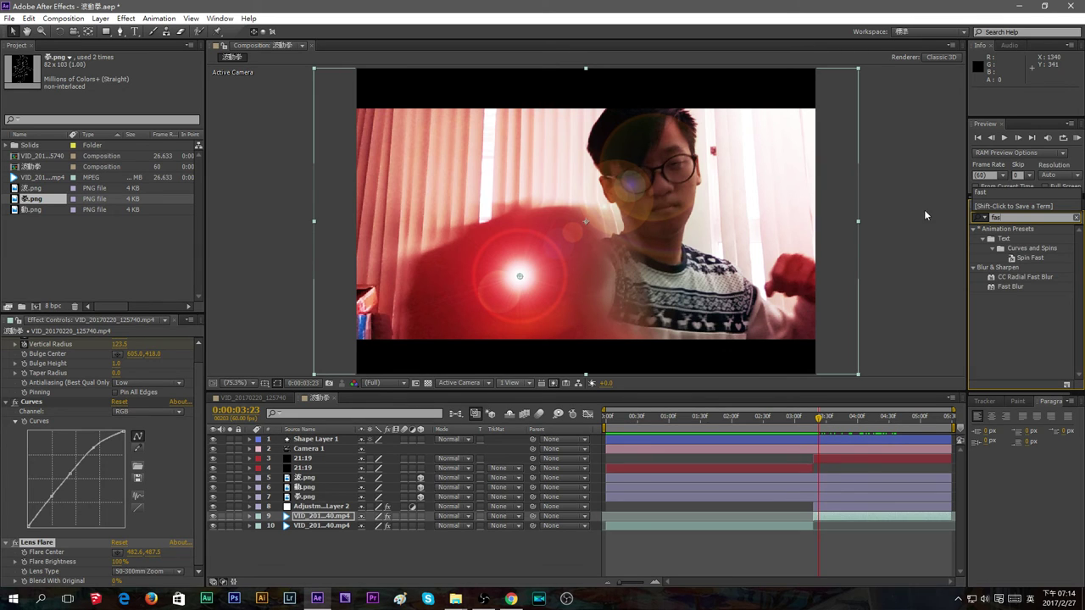
{"action": "left_click_drag", "start_coordinate": [1009, 286], "coordinate": [322, 516]}
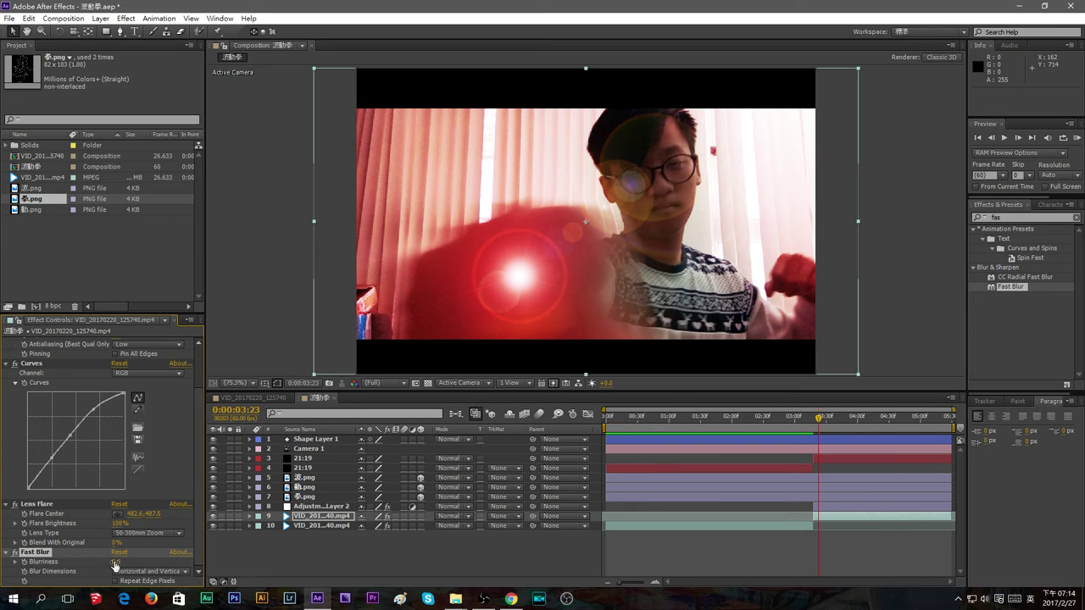
{"action": "left_click_drag", "start_coordinate": [116, 566], "coordinate": [127, 561]}
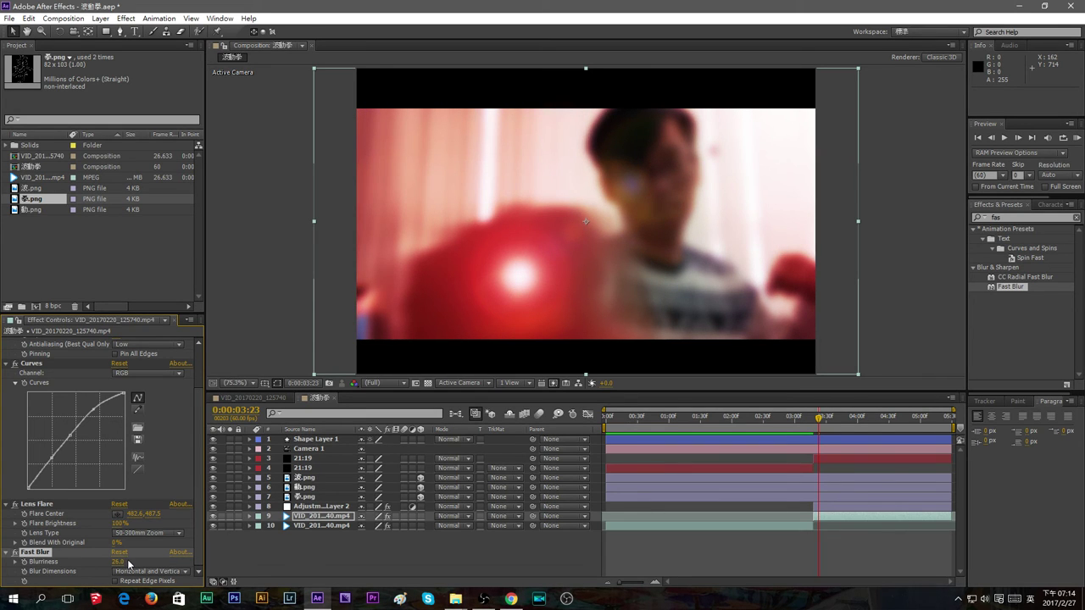
Undo the Fast Blur Blurriness change and cut the Lens Flare and Fast Blur effects from the second clip
{"action": "key", "text": "ctrl+z"}
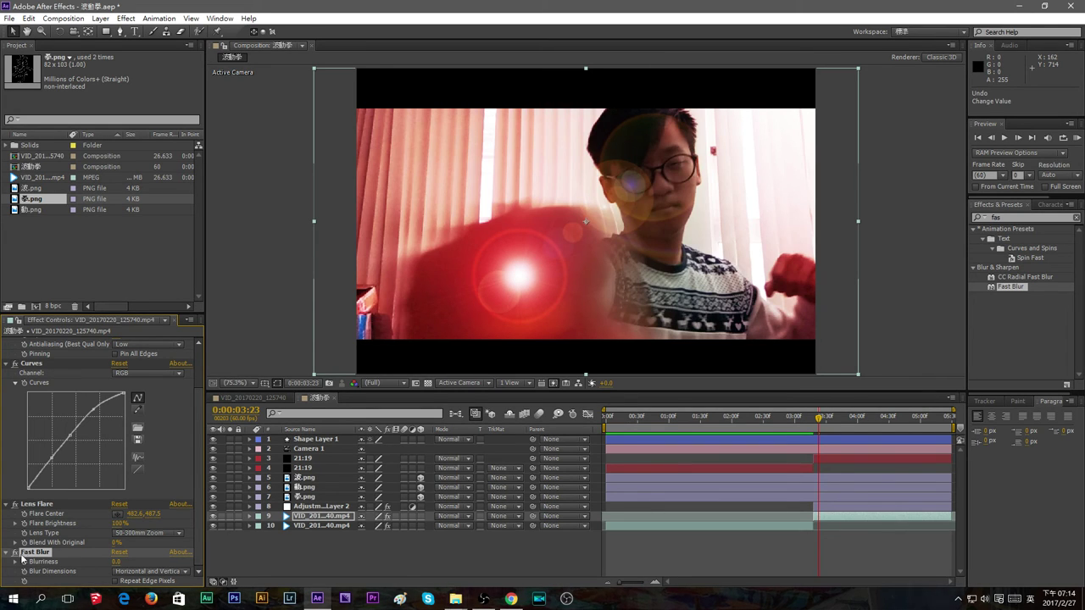
{"action": "left_click", "coordinate": [40, 510]}
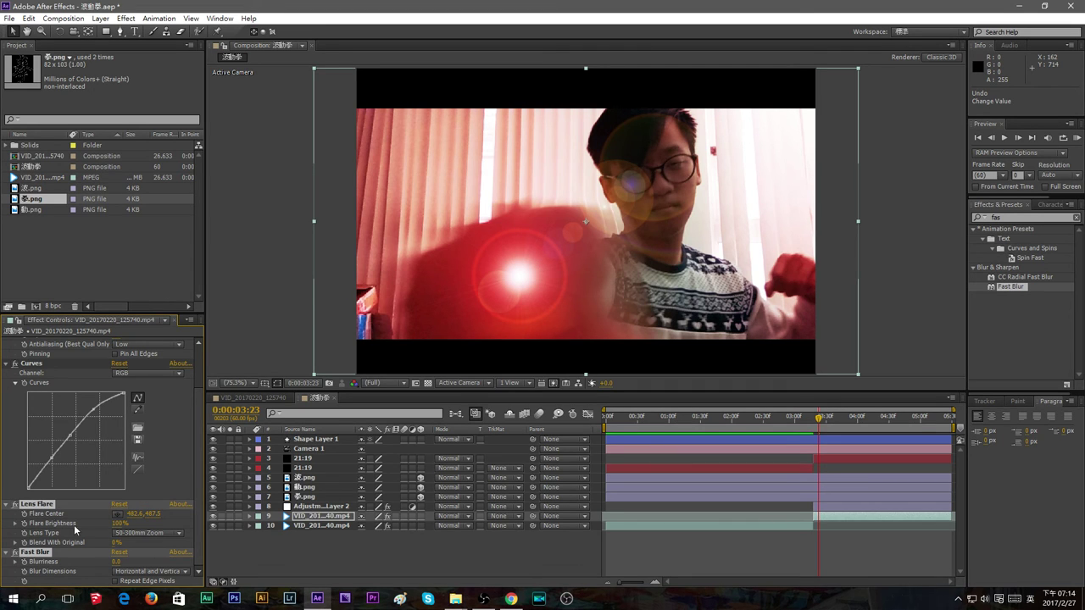
{"action": "key", "text": "Delete"}
{"action": "key", "text": "ctrl+Up"}
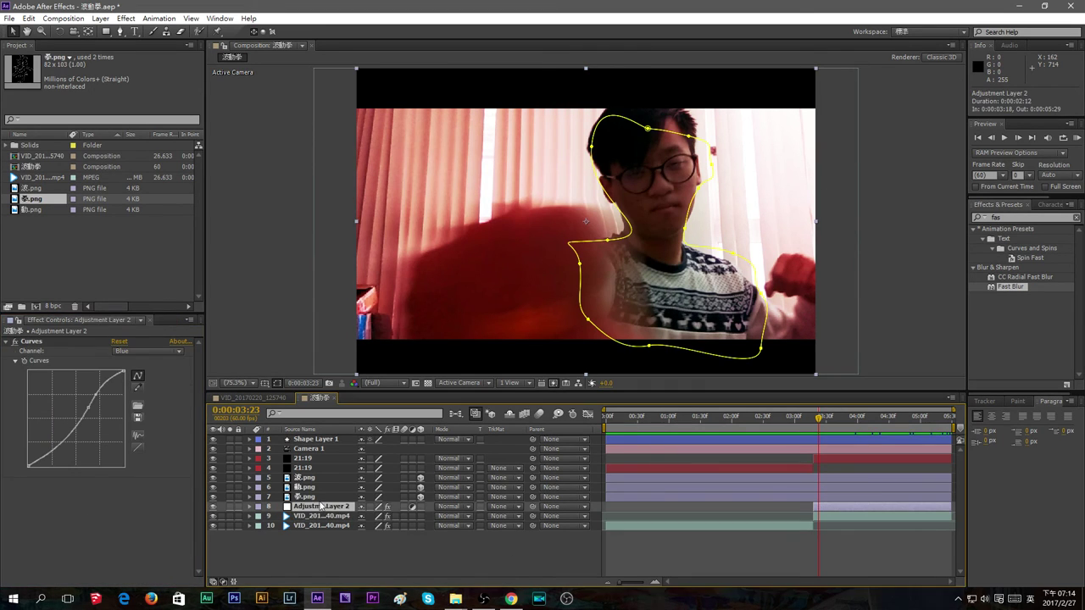
Create a black 1080 × 720 px solid named 光線 and place it directly beneath Adjustment Layer 2
{"action": "right_click", "coordinate": [302, 551]}
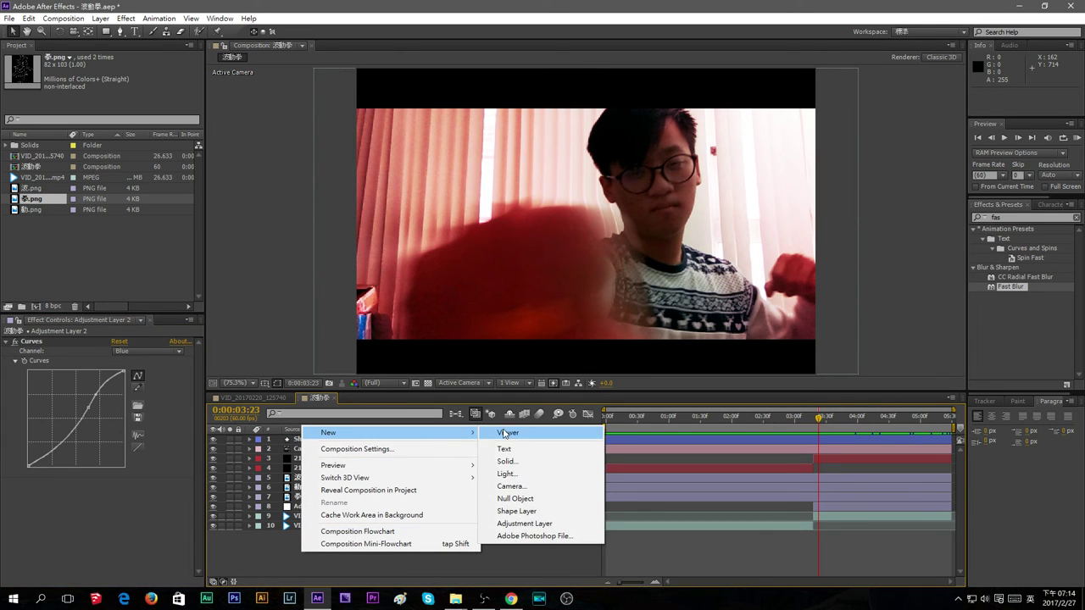
{"action": "left_click", "coordinate": [504, 463]}
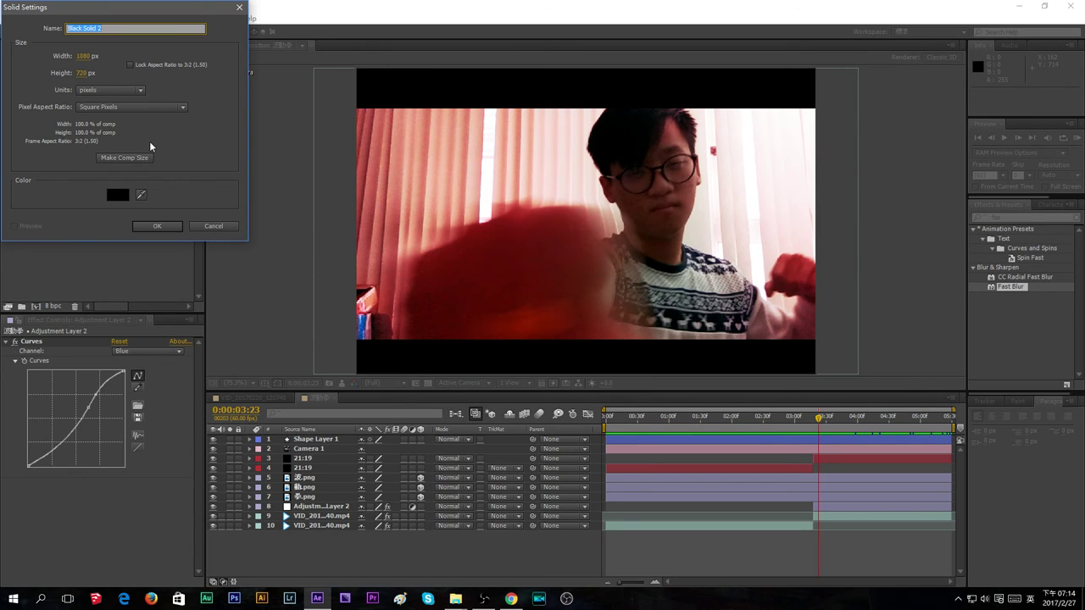
{"action": "type", "text": "光線"}
{"action": "key", "text": "Return"}
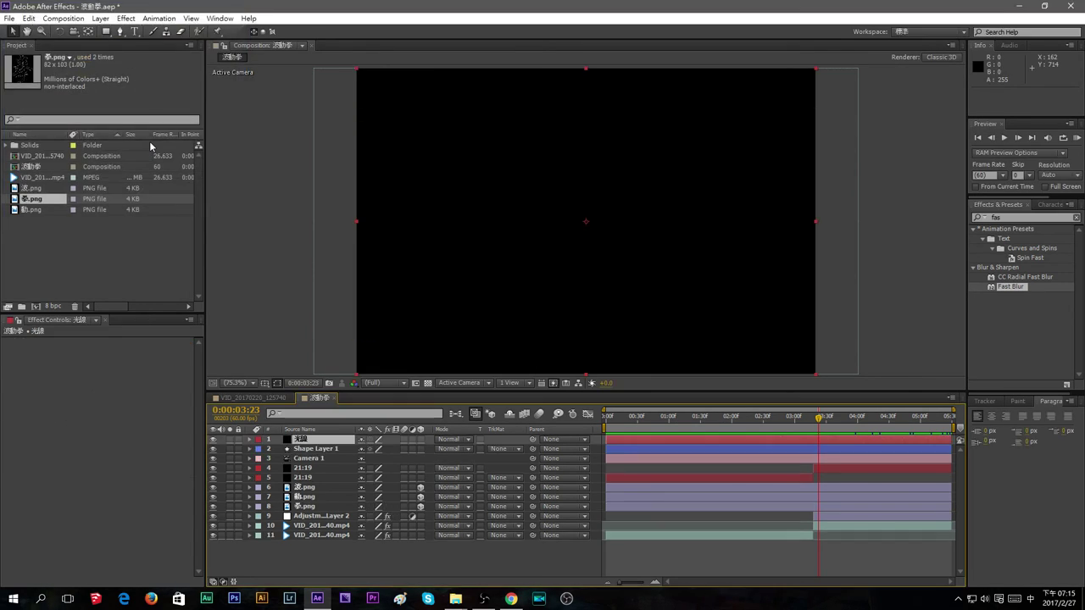
{"action": "left_click_drag", "start_coordinate": [332, 440], "coordinate": [325, 519]}
Paste the cut Lens Flare and Fast Blur effects onto the 光線 solid
{"action": "left_click", "coordinate": [25, 473]}
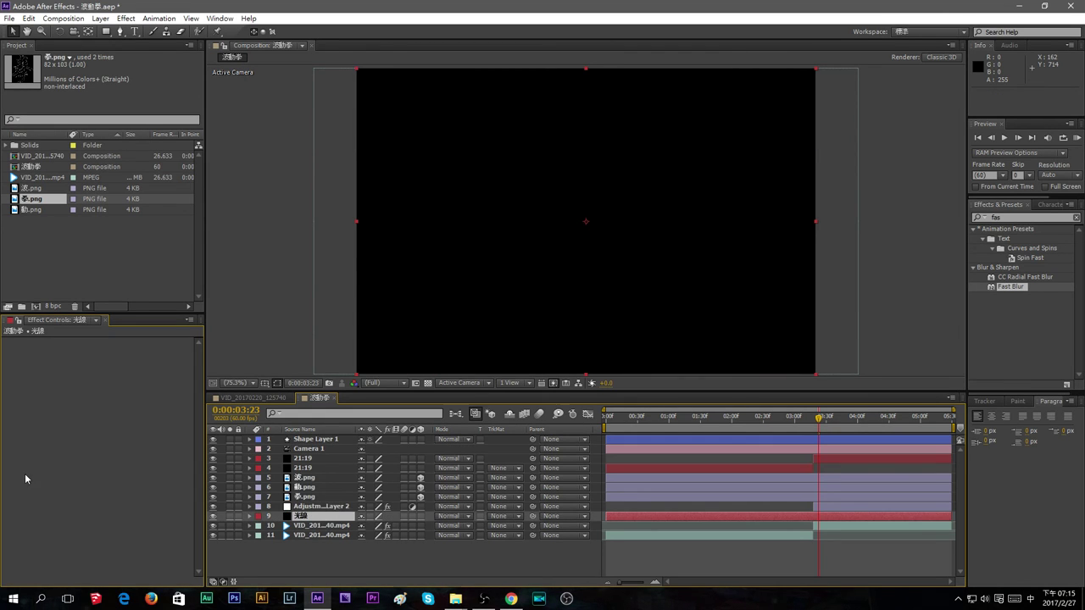
{"action": "key", "text": "ctrl+v"}
{"action": "left_click", "coordinate": [34, 474]}
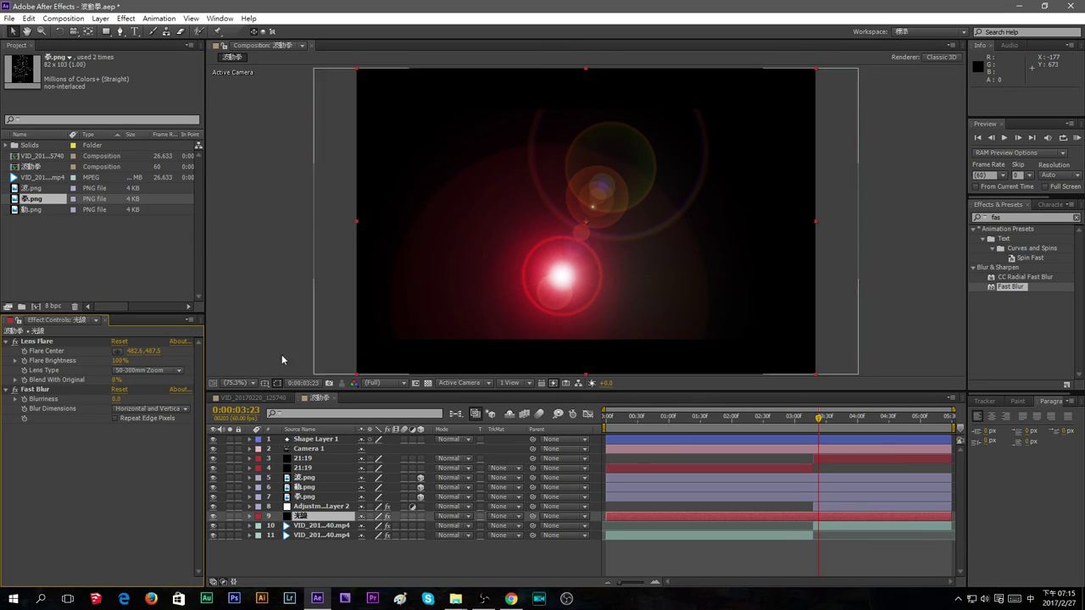
On the 光線 solid, set Fast Blur's Blurriness to 115.0, keeping Horizontal and Vertical dimensions, and Lens Flare's Lens Type to 105mm Prime
{"action": "left_click_drag", "start_coordinate": [117, 398], "coordinate": [190, 404]}
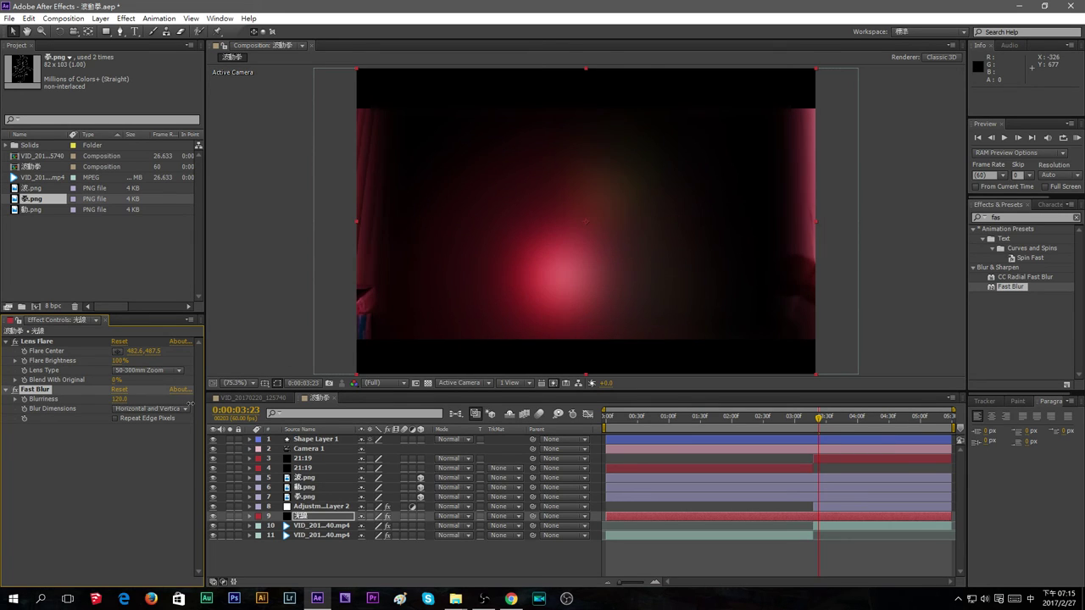
{"action": "left_click", "coordinate": [148, 409]}
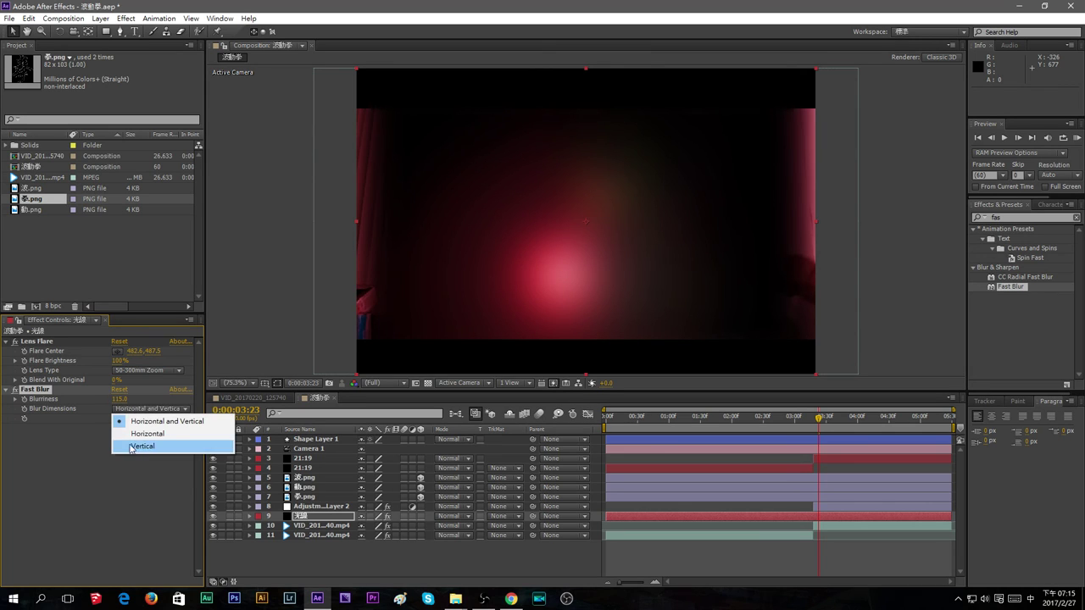
{"action": "left_click", "coordinate": [119, 422]}
{"action": "left_click", "coordinate": [126, 372]}
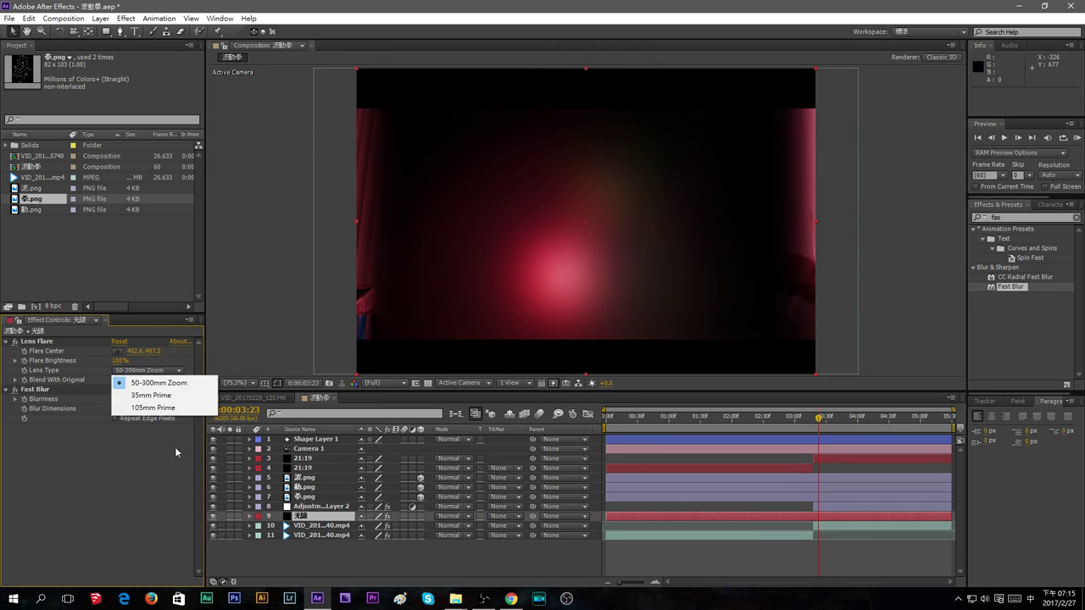
{"action": "left_click", "coordinate": [131, 405]}
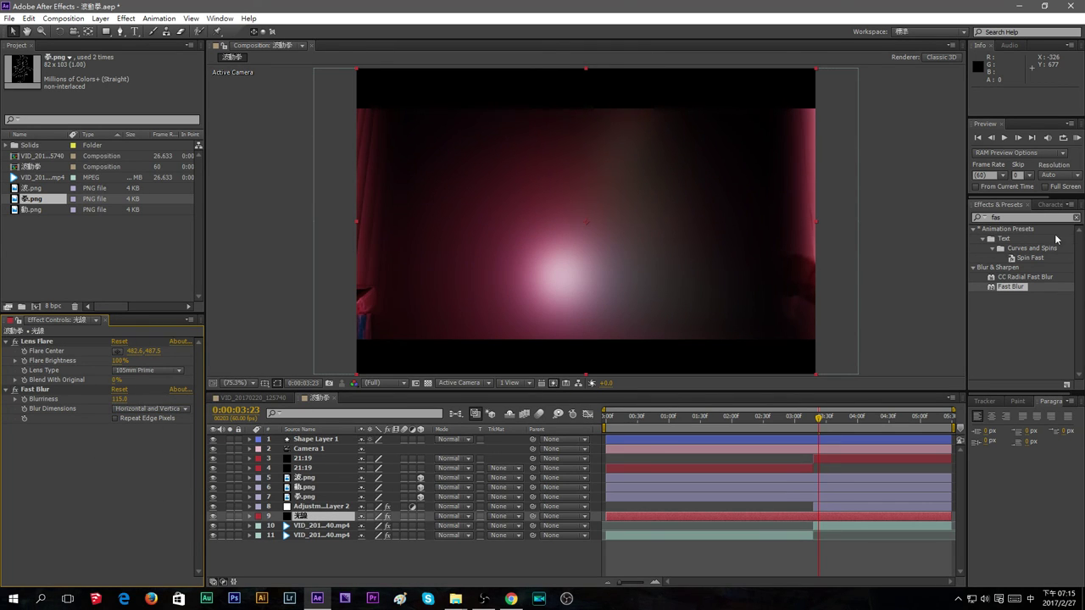
Search the effects for "tint", apply Tint to the 光線 solid, and set the layer's blending mode to Add
{"action": "left_click", "coordinate": [1002, 218]}
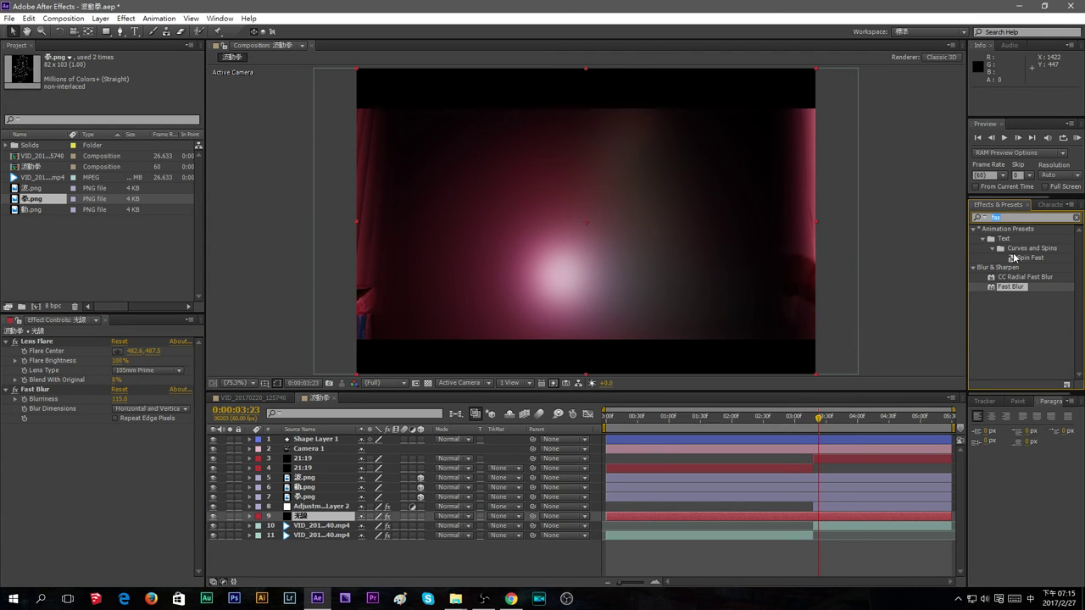
{"action": "type", "text": "atint"}
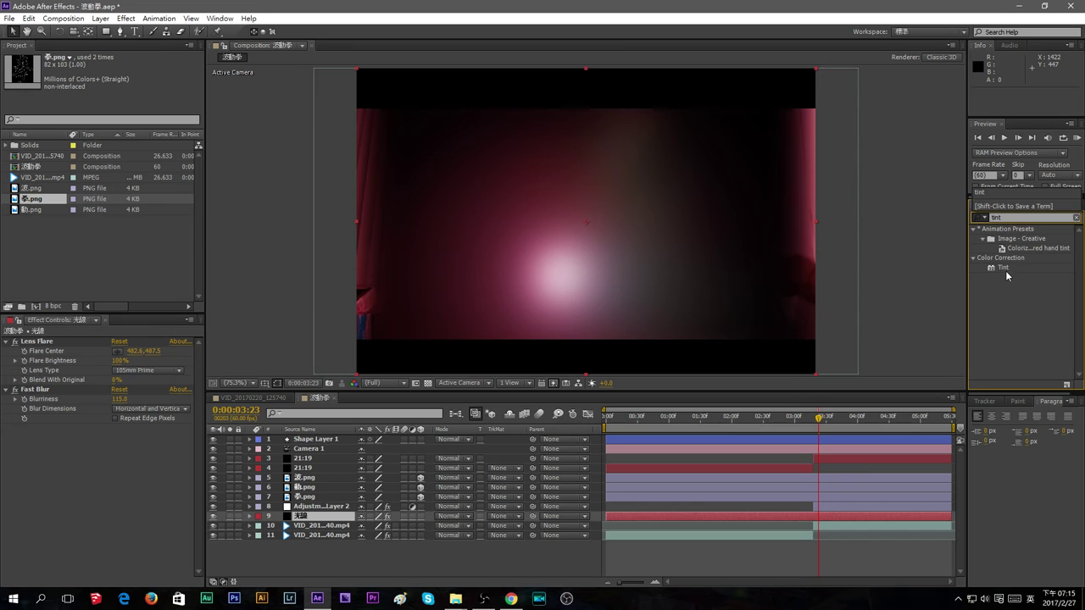
{"action": "left_click_drag", "start_coordinate": [1003, 268], "coordinate": [71, 480]}
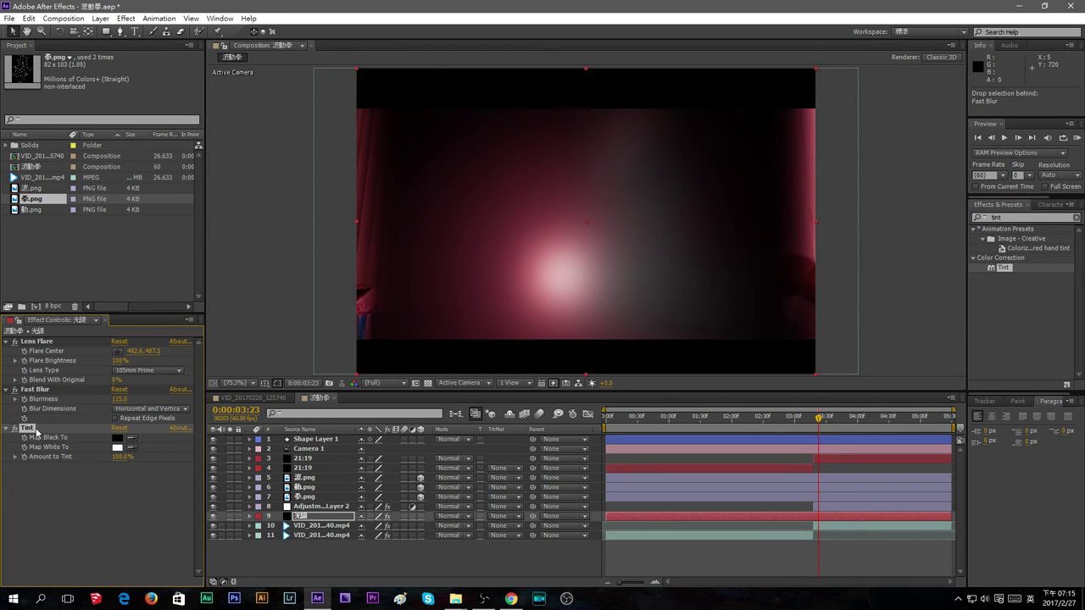
{"action": "left_click_drag", "start_coordinate": [35, 430], "coordinate": [32, 335]}
{"action": "left_click", "coordinate": [450, 516]}
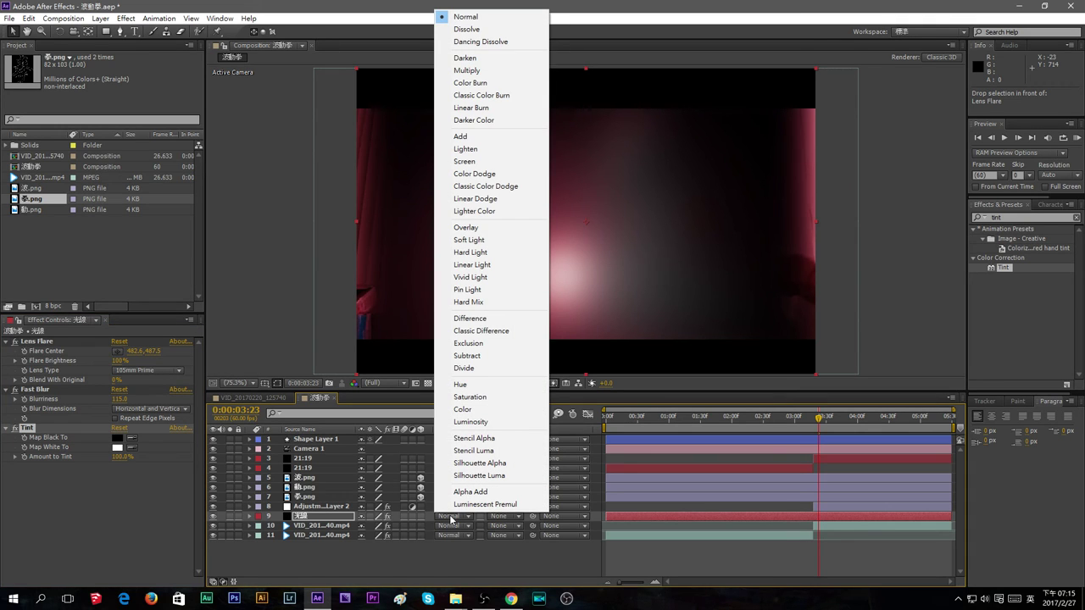
{"action": "left_click", "coordinate": [462, 137]}
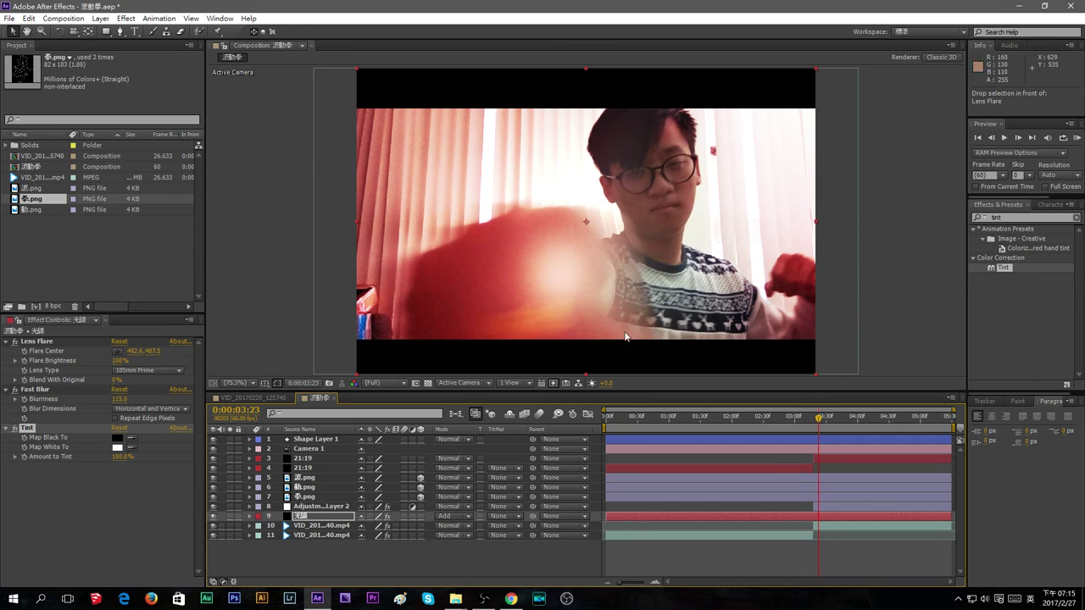
Split the 光線 layer at 0:00:03:18 and delete the portion before the cut
{"action": "mouse_move", "coordinate": [819, 420]}
{"action": "left_mouse_down"}
{"action": "mouse_move", "coordinate": [791, 419]}
{"action": "mouse_move", "coordinate": [852, 420]}
{"action": "mouse_move", "coordinate": [815, 423]}
{"action": "left_mouse_up"}
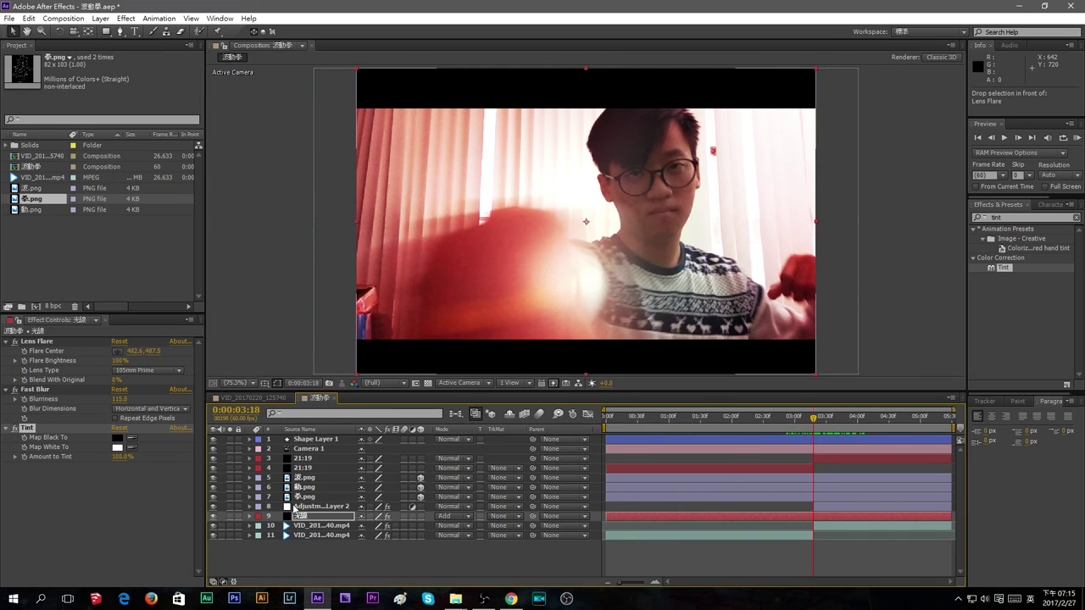
{"action": "left_click", "coordinate": [777, 515]}
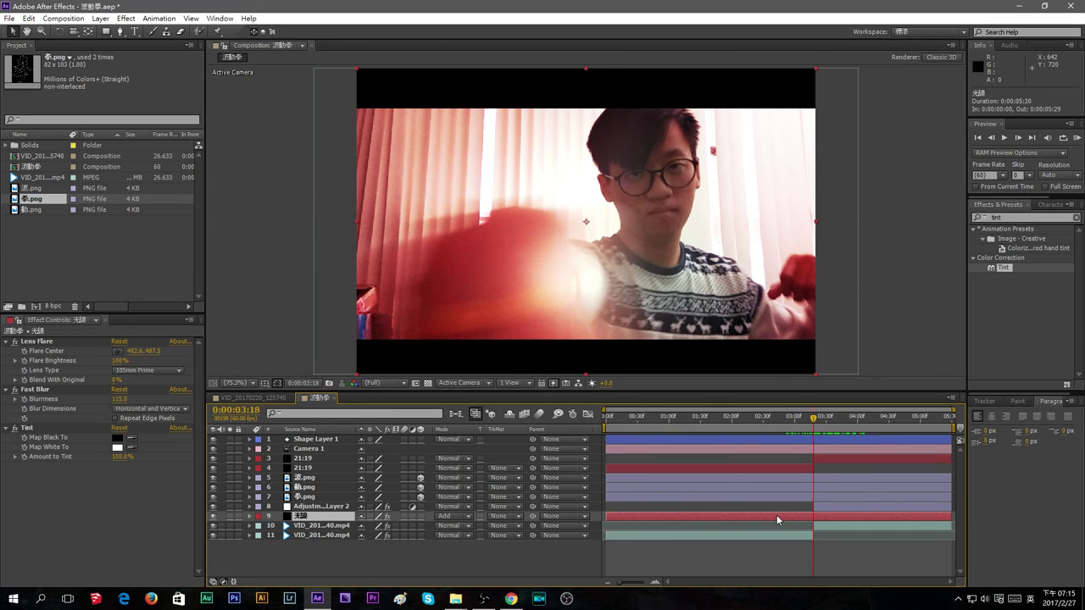
{"action": "key", "text": "ctrl+shift+d"}
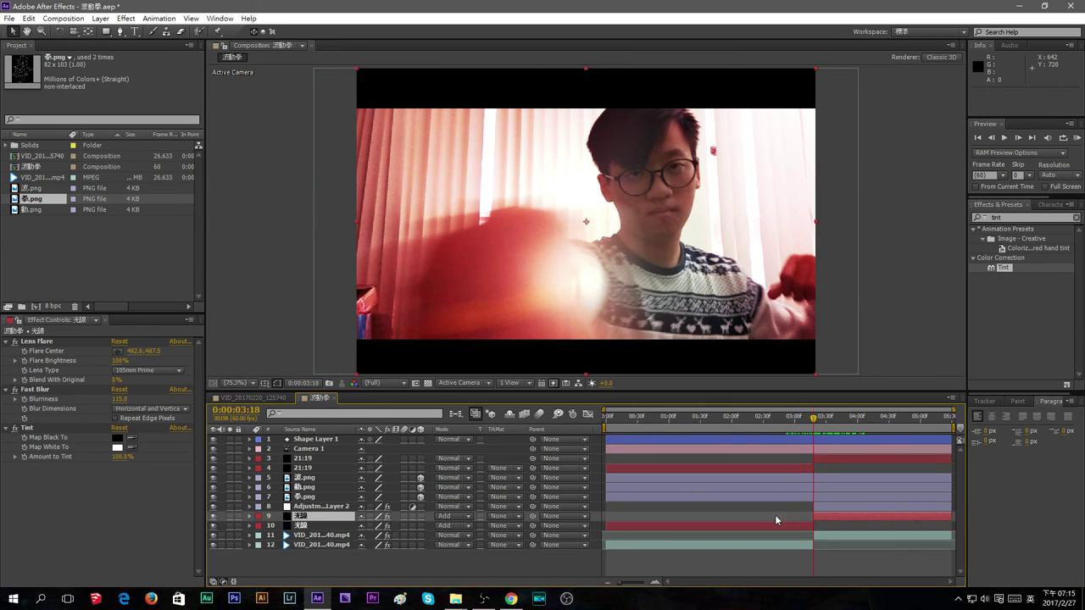
{"action": "left_click", "coordinate": [771, 525]}
{"action": "key", "text": "Delete"}
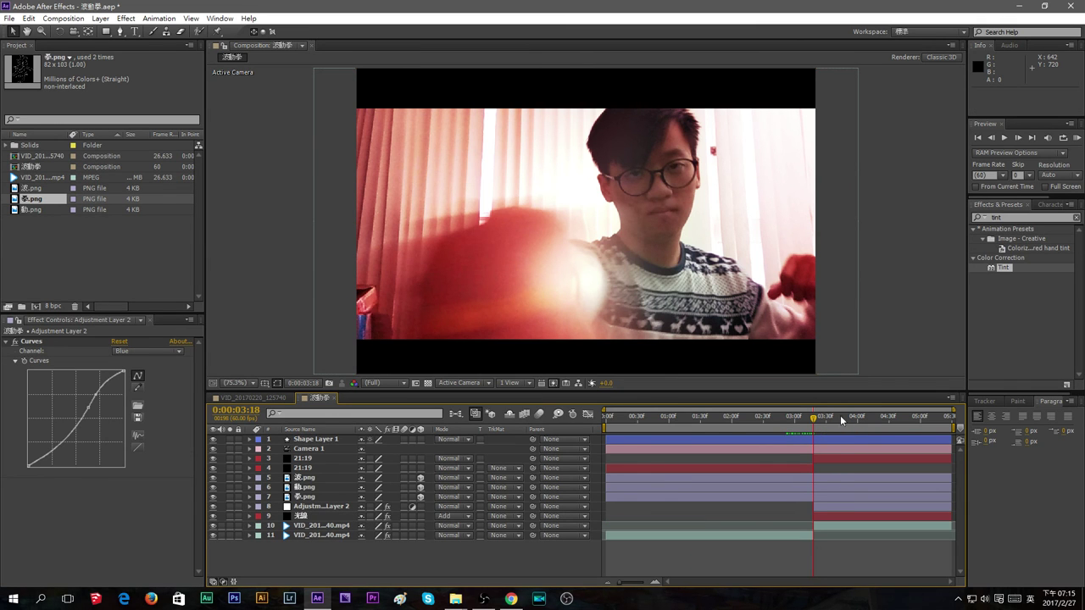
Keyframe the 光線 layer's Opacity at 100% on 0:00:04:23 and at 0% on 0:00:04:24
{"action": "left_click_drag", "start_coordinate": [813, 419], "coordinate": [883, 431]}
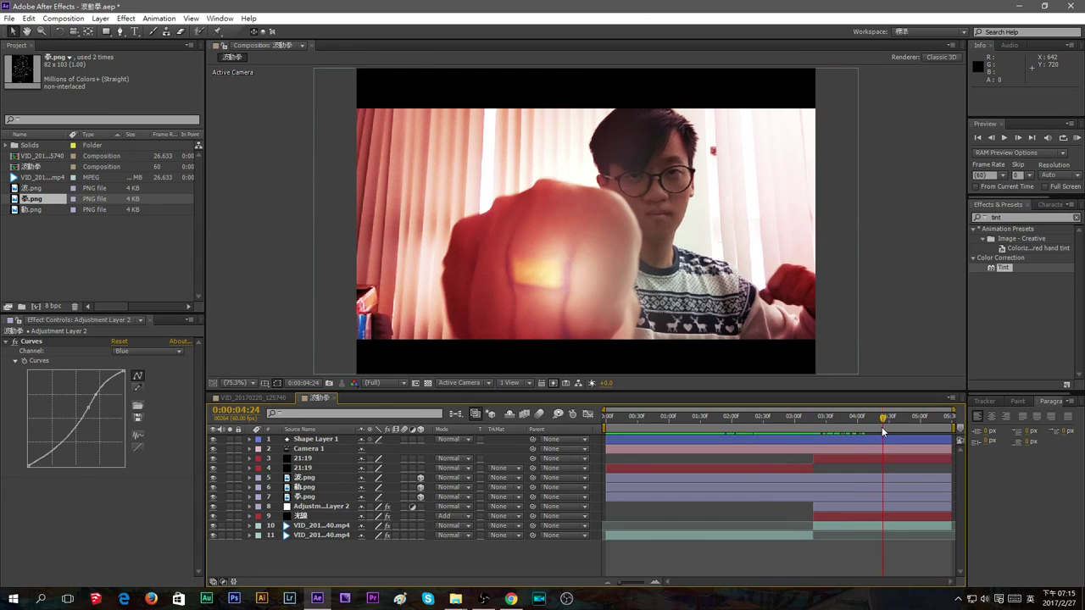
{"action": "left_click", "coordinate": [313, 517]}
{"action": "left_click", "coordinate": [313, 519]}
{"action": "key", "text": "t"}
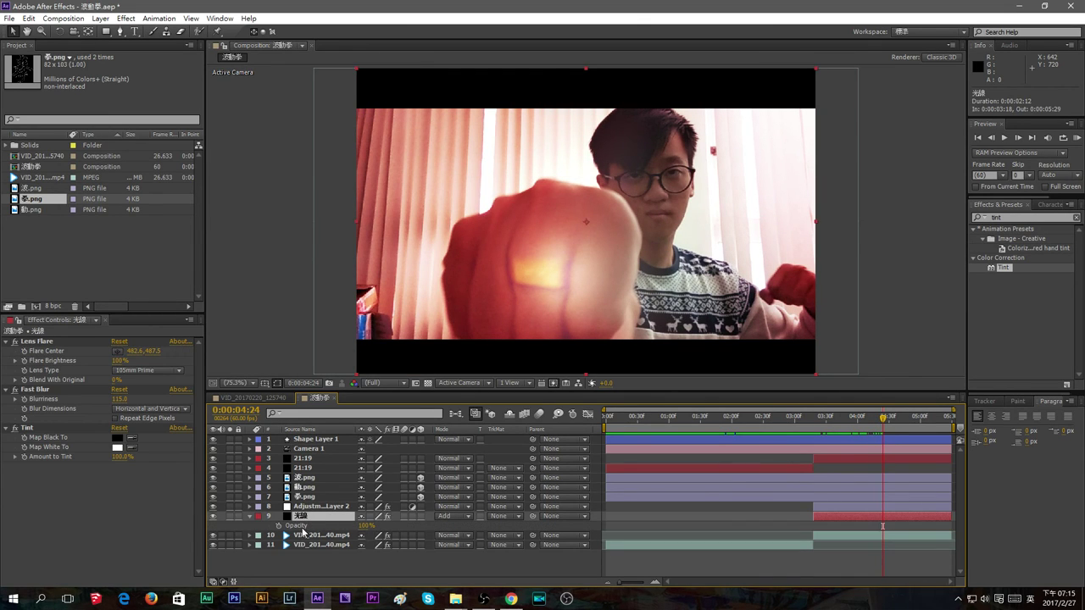
{"action": "left_click", "coordinate": [278, 525]}
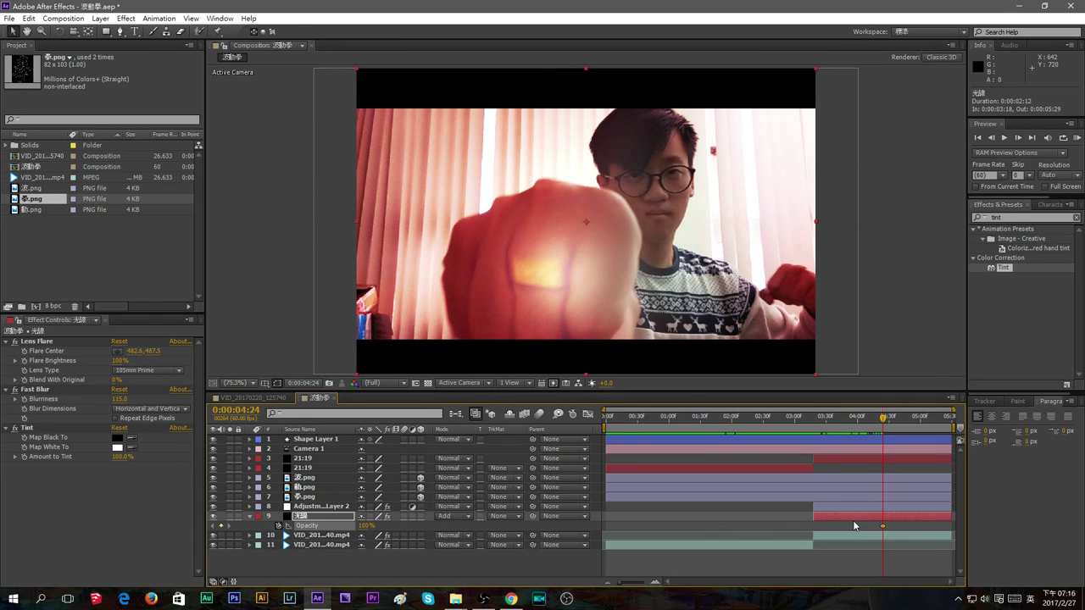
{"action": "left_click", "coordinate": [882, 527]}
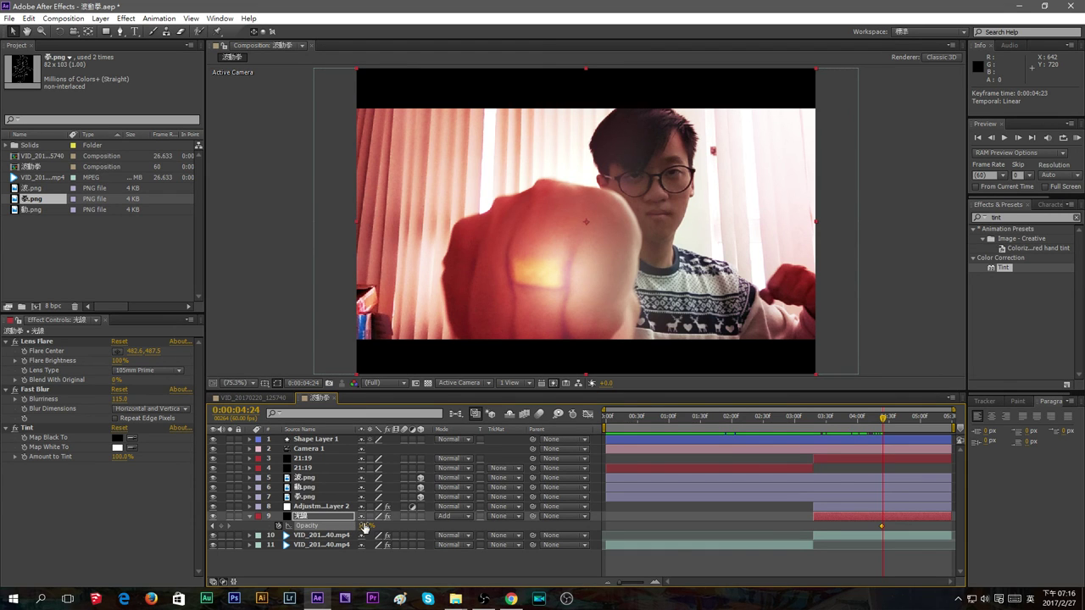
{"action": "left_click_drag", "start_coordinate": [364, 525], "coordinate": [122, 476]}
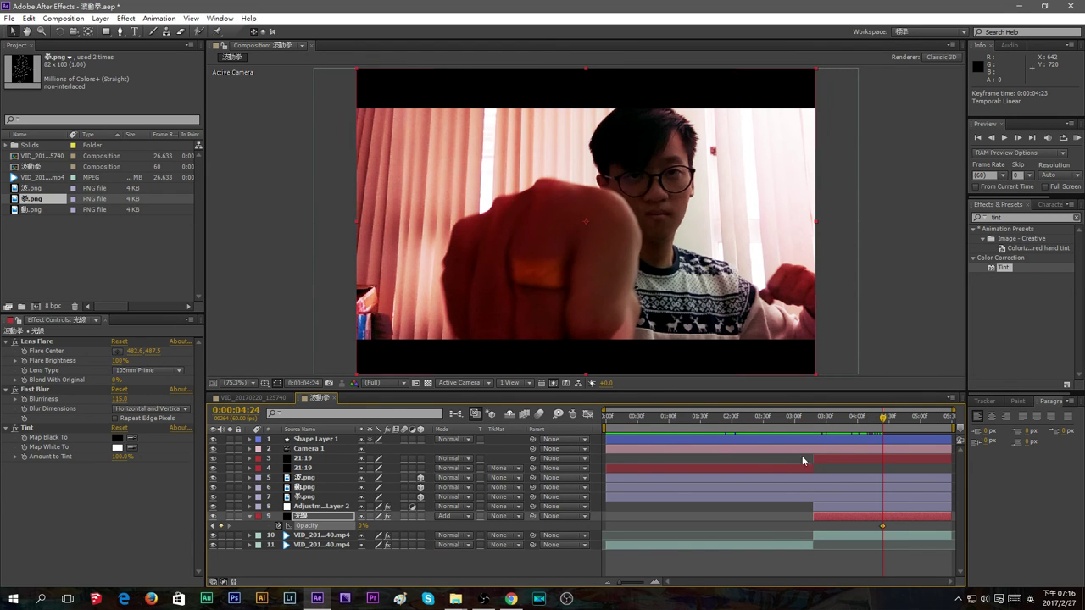
Move the 光線 layer's ending Opacity keyframe to 0:00:05:27 to lengthen the fade-out
{"action": "mouse_move", "coordinate": [877, 426]}
{"action": "left_mouse_down"}
{"action": "mouse_move", "coordinate": [780, 422]}
{"action": "mouse_move", "coordinate": [886, 430]}
{"action": "mouse_move", "coordinate": [861, 428]}
{"action": "left_mouse_up"}
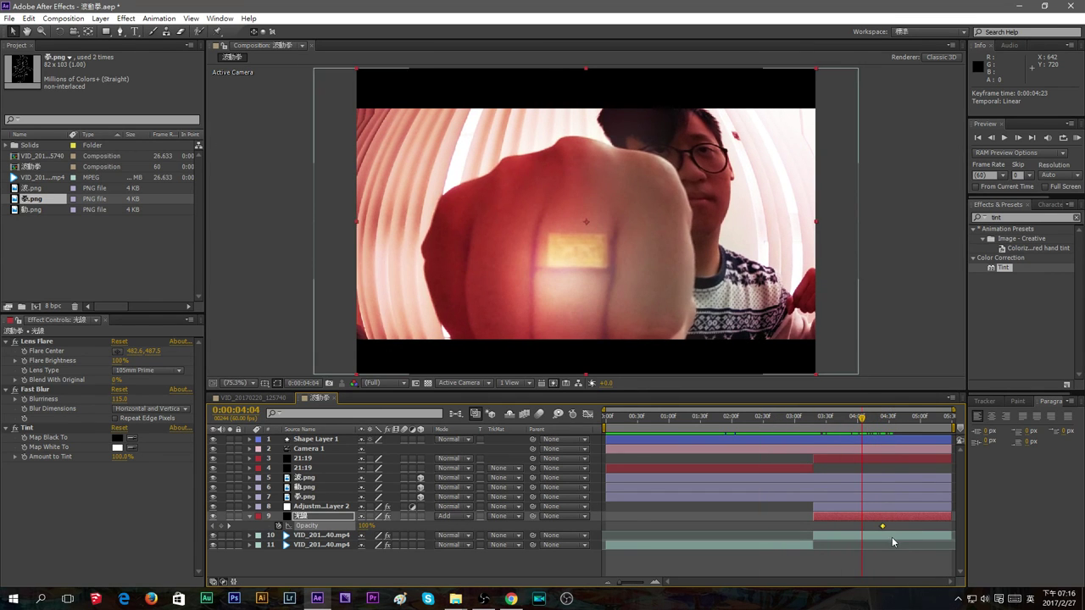
{"action": "left_click_drag", "start_coordinate": [884, 528], "coordinate": [890, 530]}
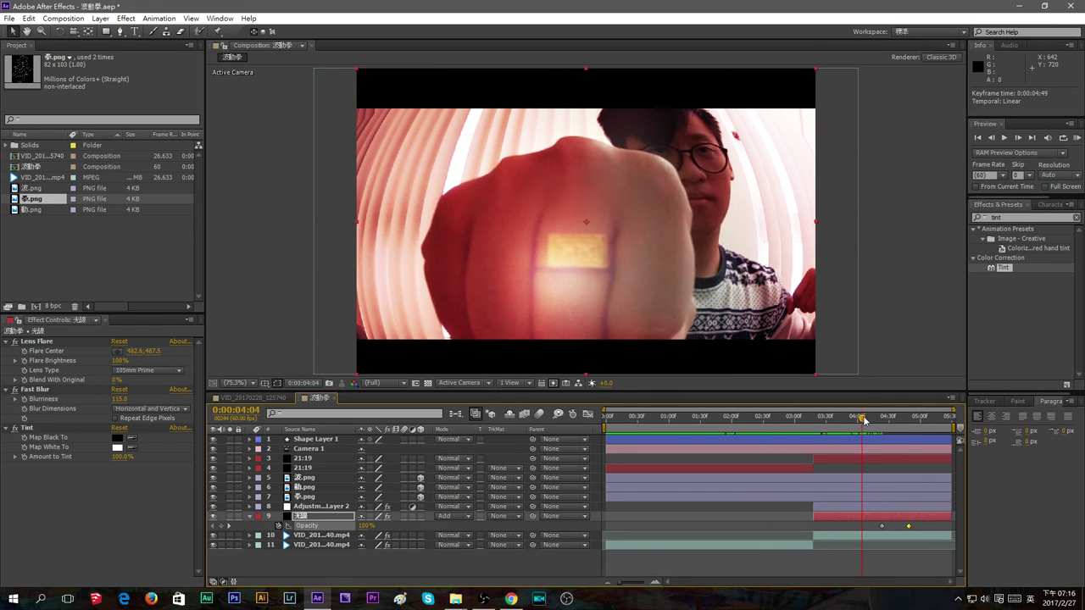
{"action": "left_click_drag", "start_coordinate": [864, 421], "coordinate": [809, 422]}
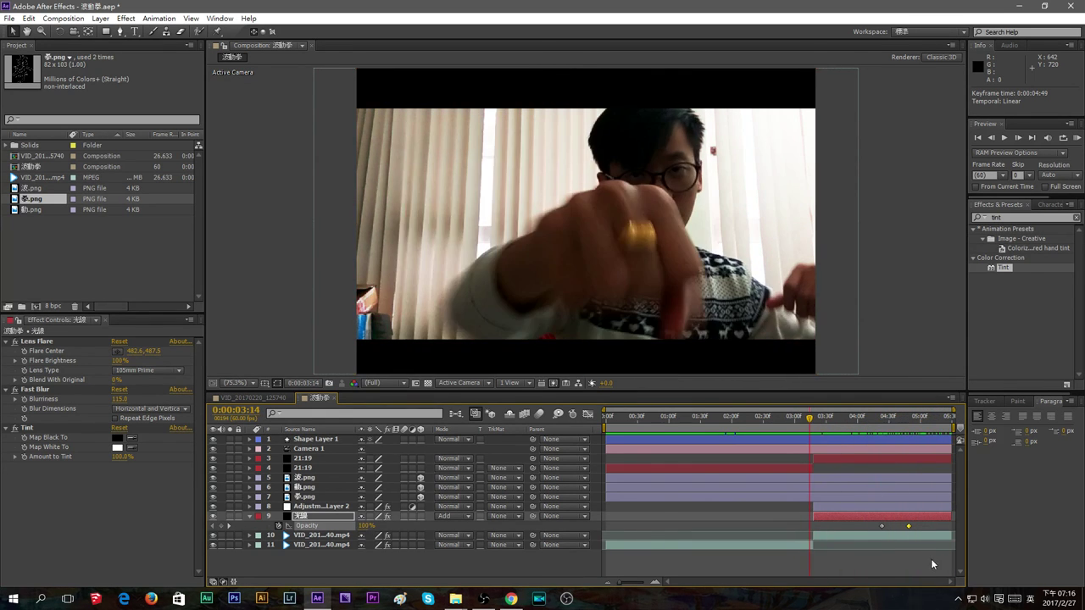
{"action": "left_click_drag", "start_coordinate": [948, 526], "coordinate": [946, 528]}
{"action": "key", "text": "ctrl+z"}
Scrub to the end of the composition, preview it from the start, and collapse the 光線 layer's properties
{"action": "left_click_drag", "start_coordinate": [810, 417], "coordinate": [950, 430]}
{"action": "key", "text": "Home"}
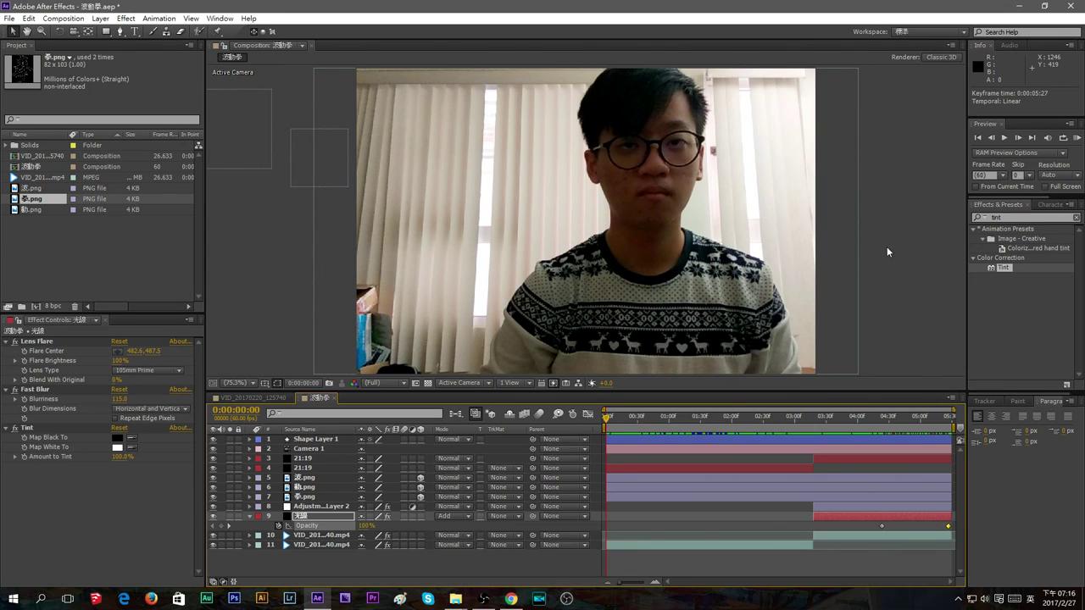
{"action": "key", "text": "space"}
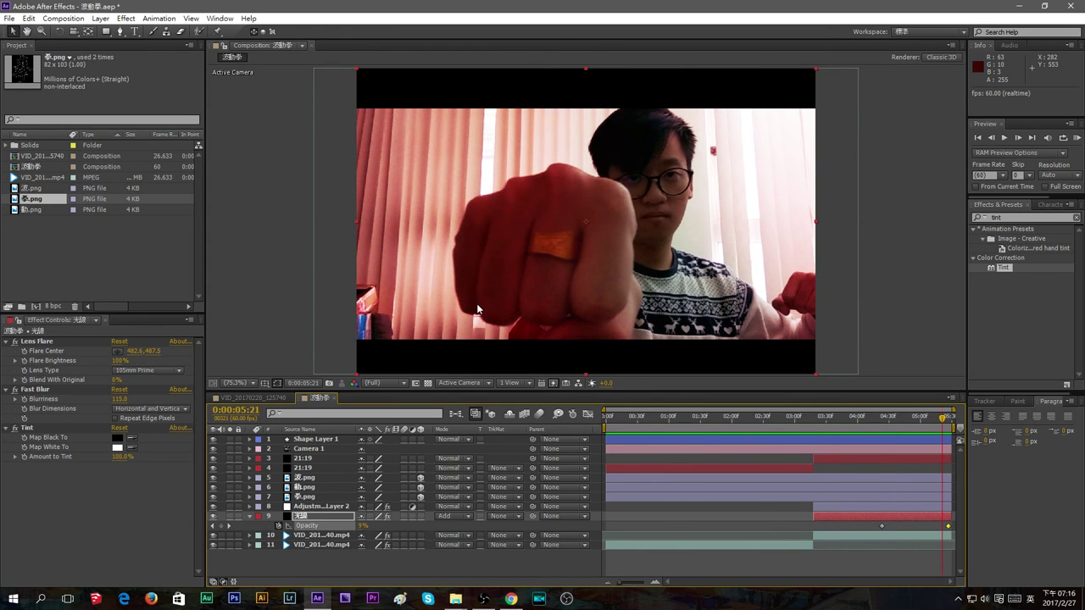
{"action": "left_click", "coordinate": [330, 569]}
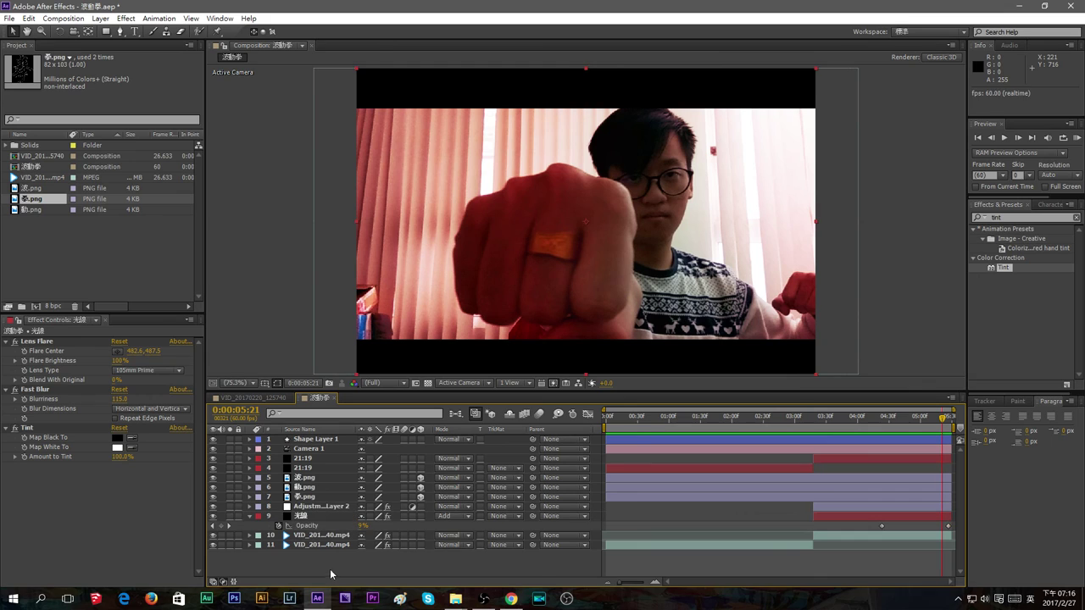
{"action": "left_click", "coordinate": [248, 517]}
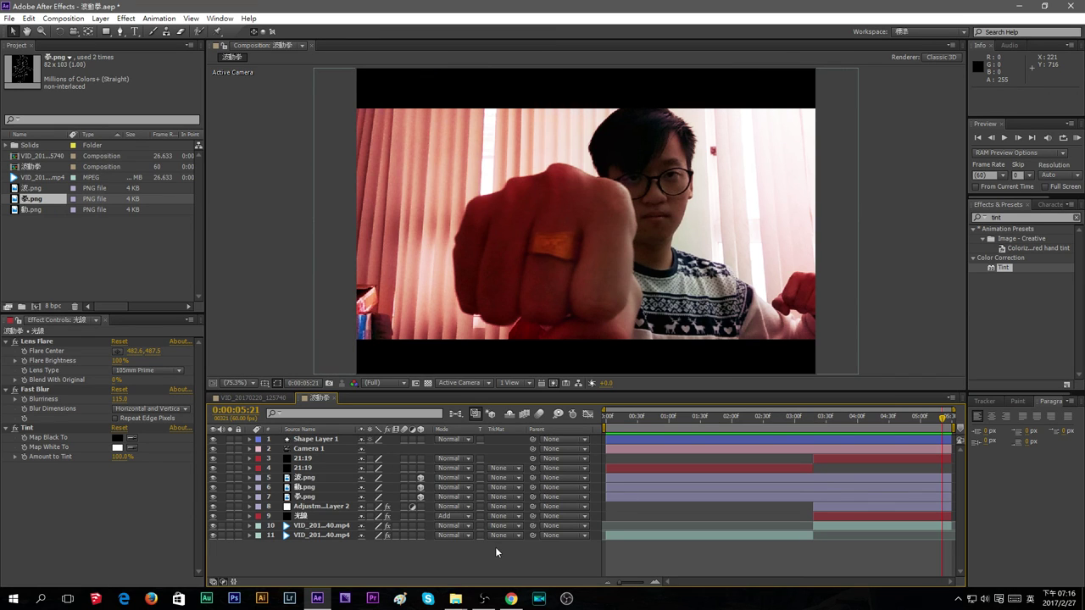
Switch to PowerDirector and open its editing workspace with a new untitled project
{"action": "left_click", "coordinate": [543, 604]}
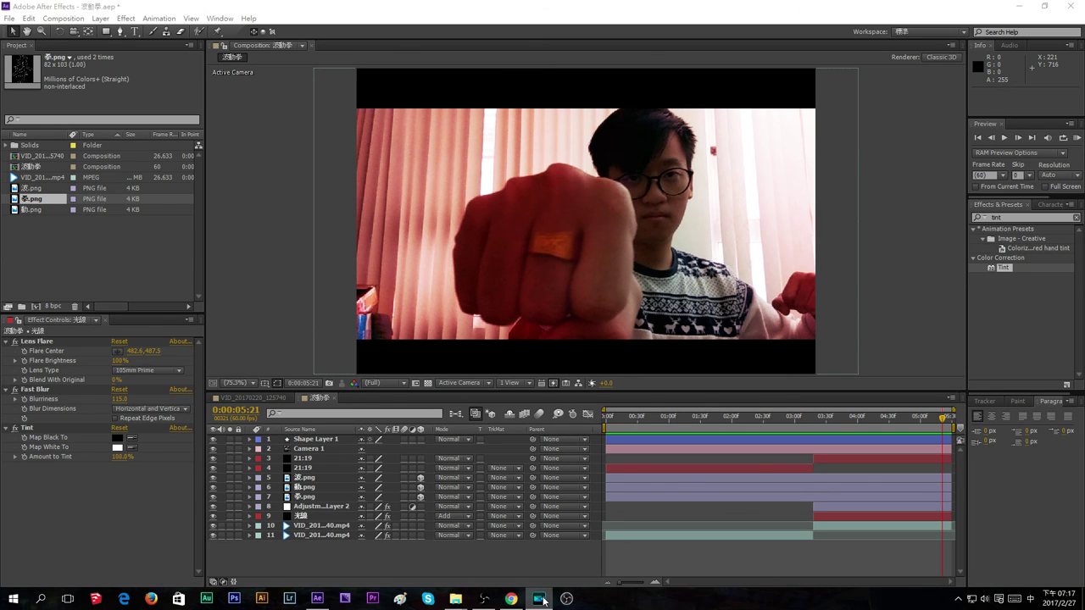
{"action": "left_click", "coordinate": [435, 329]}
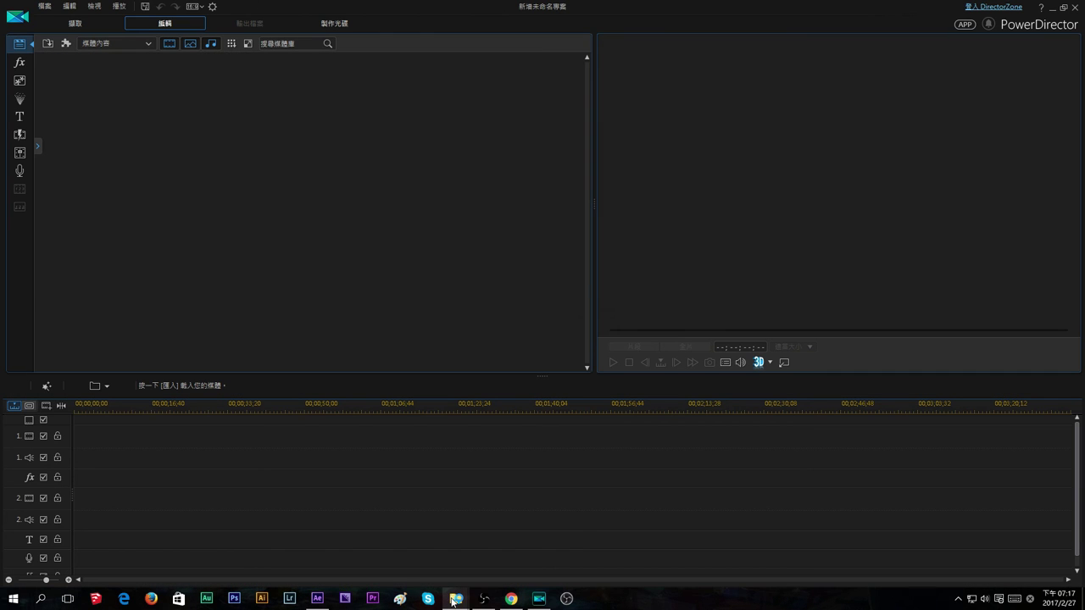
Open the 波動拳.pds project from the Documents folder in File Explorer and merge its media library with the current one
{"action": "mouse_move", "coordinate": [454, 599]}
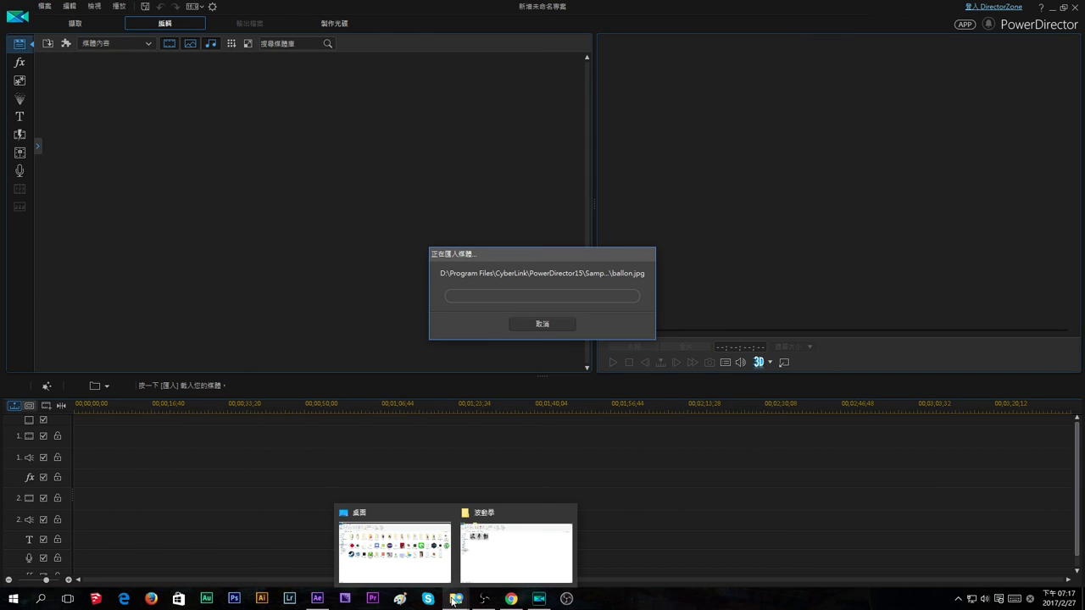
{"action": "left_click", "coordinate": [421, 563]}
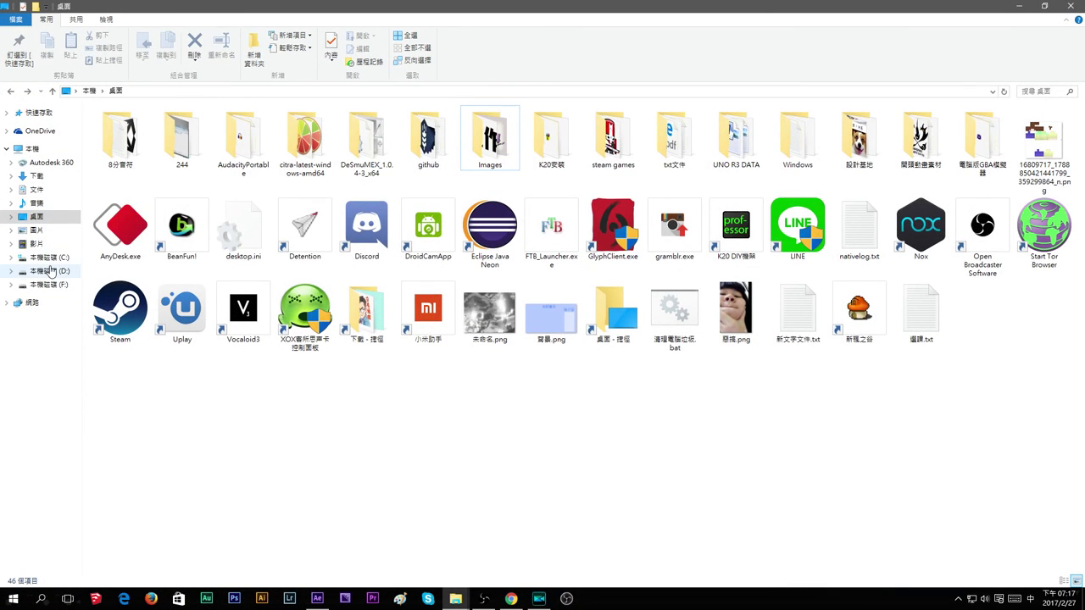
{"action": "left_click", "coordinate": [36, 189]}
{"action": "scroll", "coordinate": [567, 363], "scroll_direction": "down", "scroll_amount": 2}
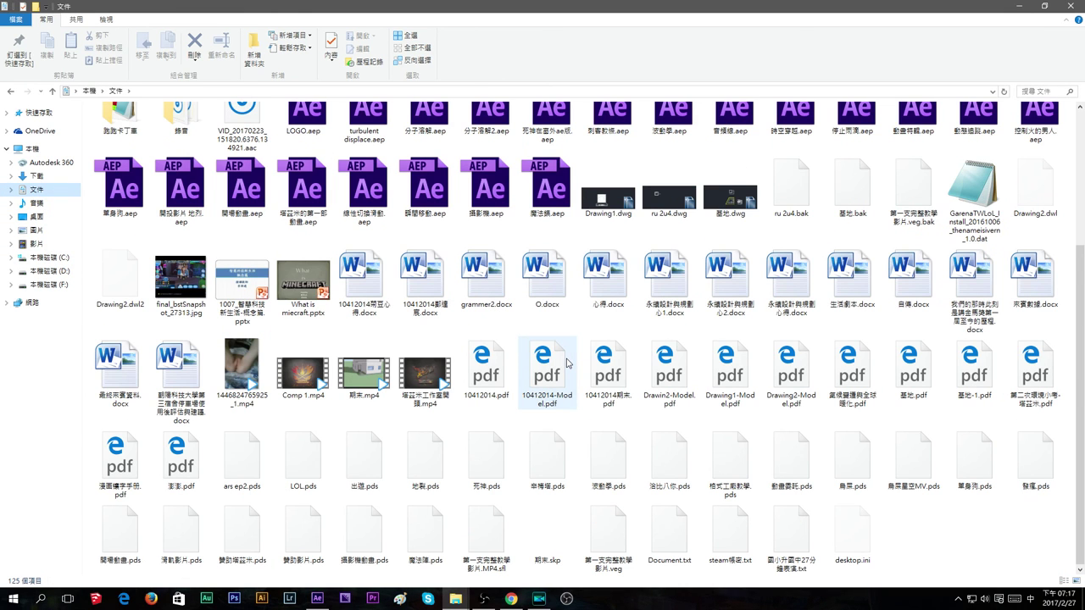
{"action": "scroll", "coordinate": [610, 318], "scroll_direction": "up", "scroll_amount": 2}
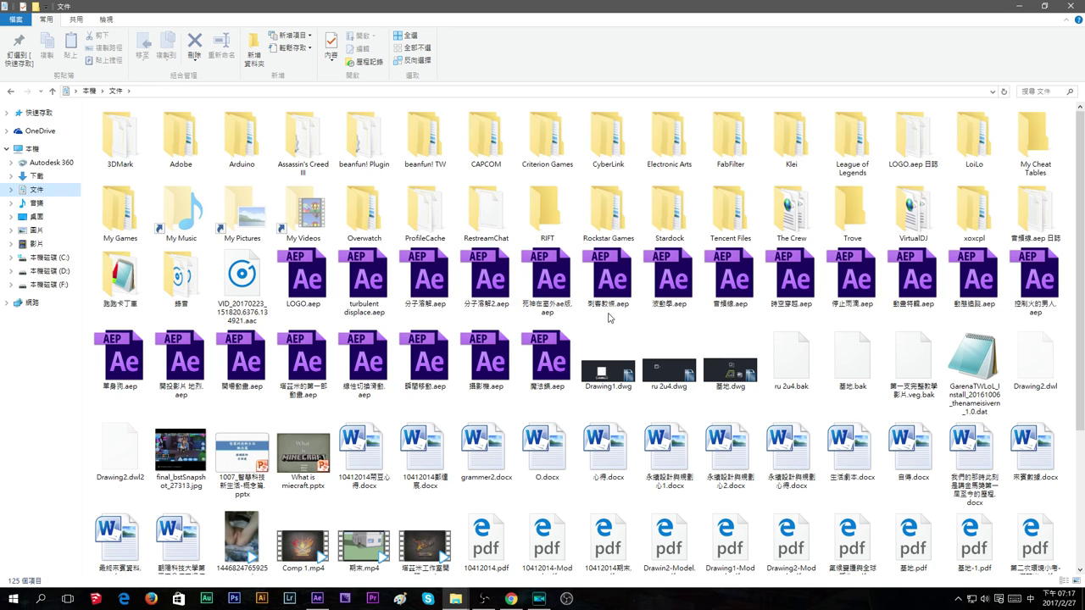
{"action": "scroll", "coordinate": [630, 332], "scroll_direction": "down", "scroll_amount": 2}
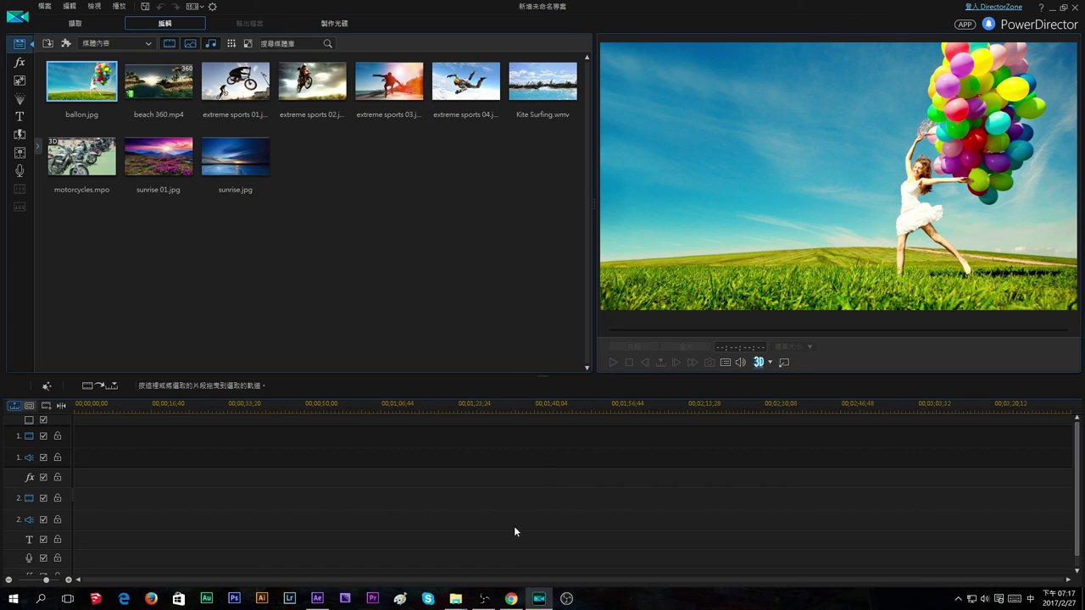
{"action": "mouse_move", "coordinate": [464, 602]}
{"action": "left_click", "coordinate": [420, 570]}
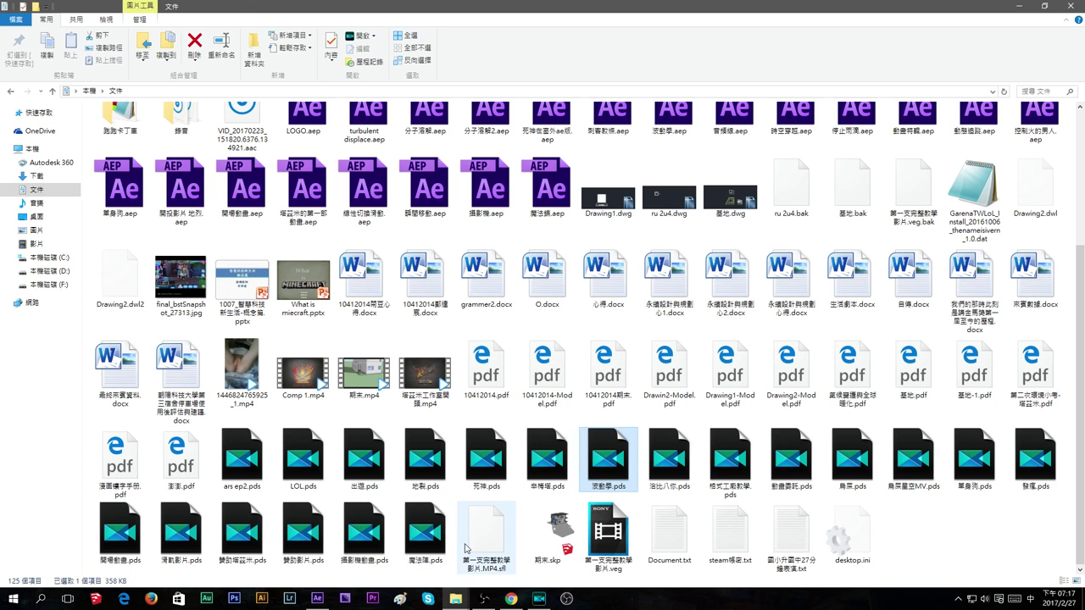
{"action": "double_click", "coordinate": [606, 481]}
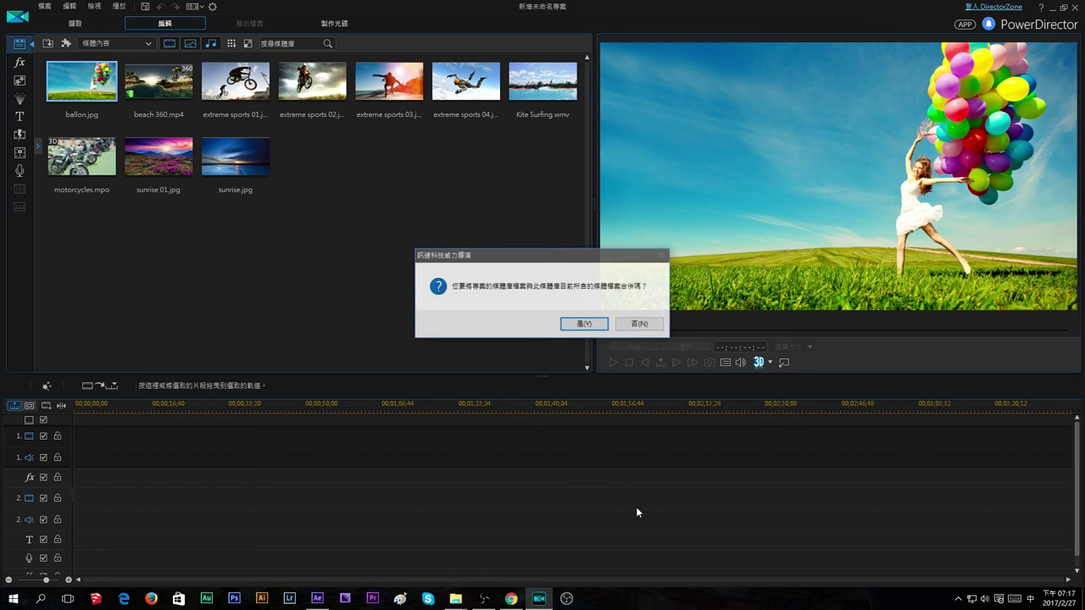
{"action": "left_click", "coordinate": [587, 324]}
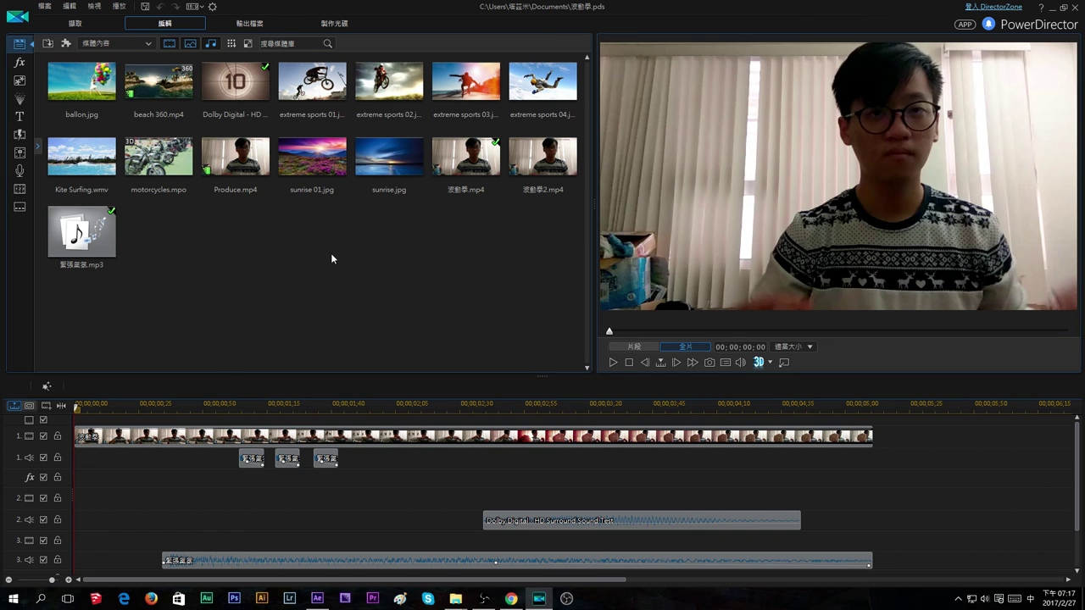
Play the timeline, examine the background music and Dolby Digital sound clips, and replay from 00;00;02;35
{"action": "left_click", "coordinate": [612, 363]}
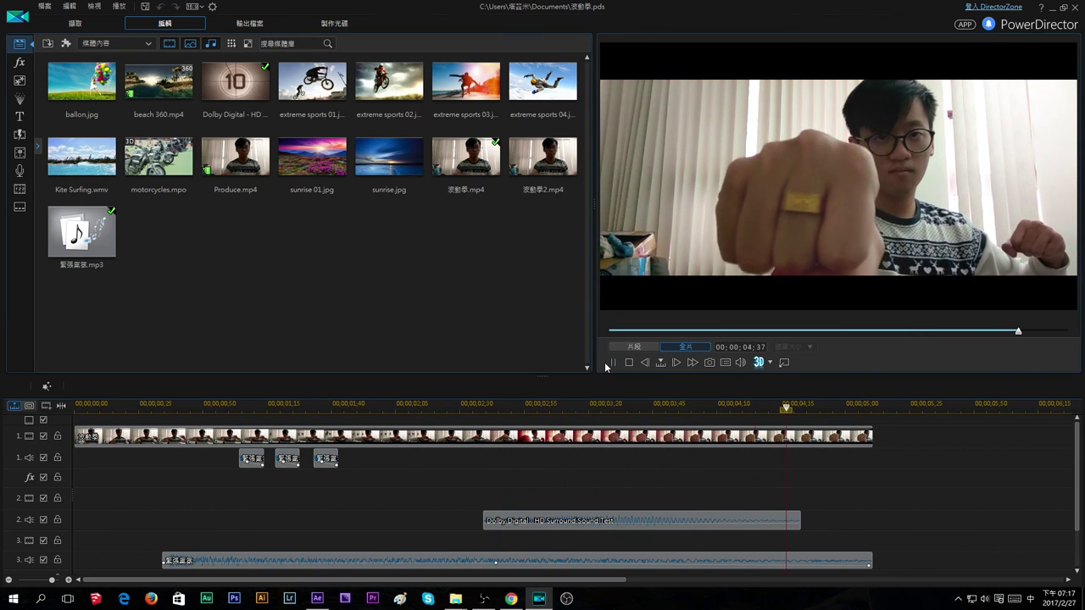
{"action": "left_click", "coordinate": [204, 562]}
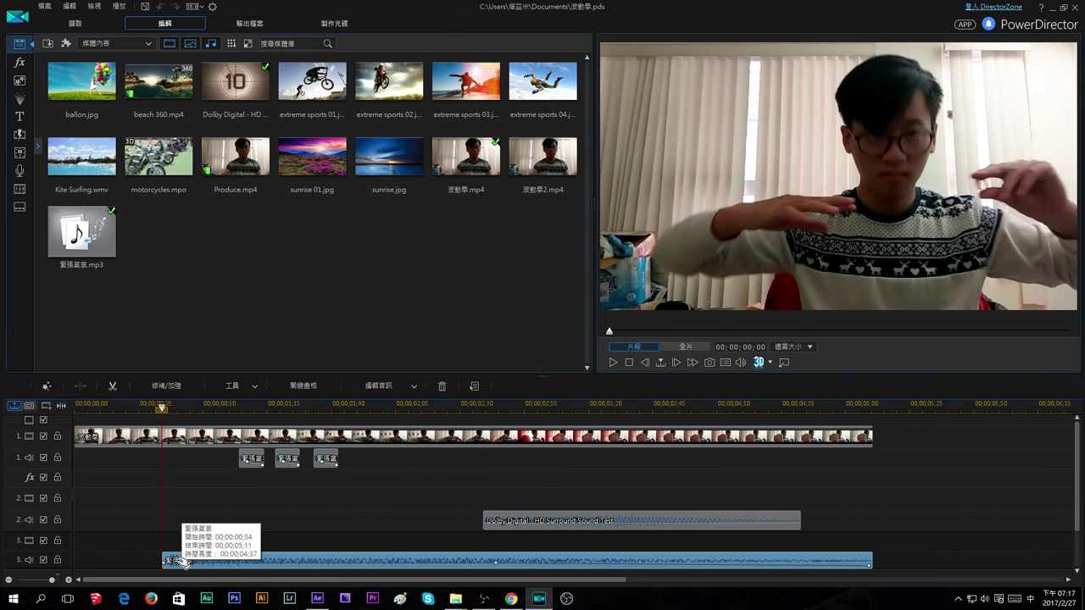
{"action": "left_click", "coordinate": [500, 519]}
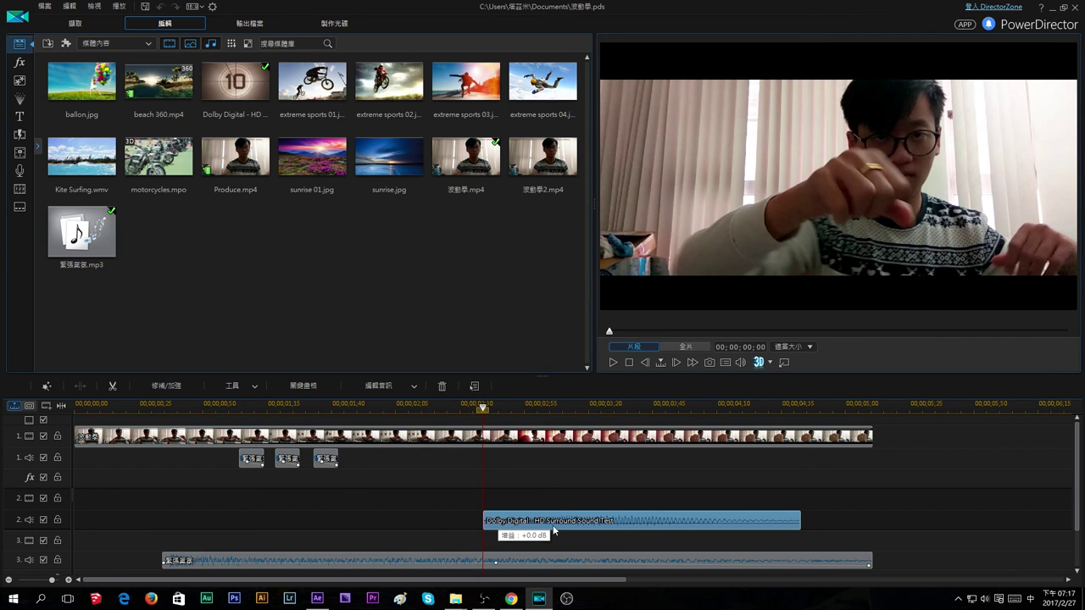
{"action": "mouse_move", "coordinate": [485, 410]}
{"action": "left_mouse_down"}
{"action": "mouse_move", "coordinate": [549, 413]}
{"action": "mouse_move", "coordinate": [475, 412]}
{"action": "left_mouse_up"}
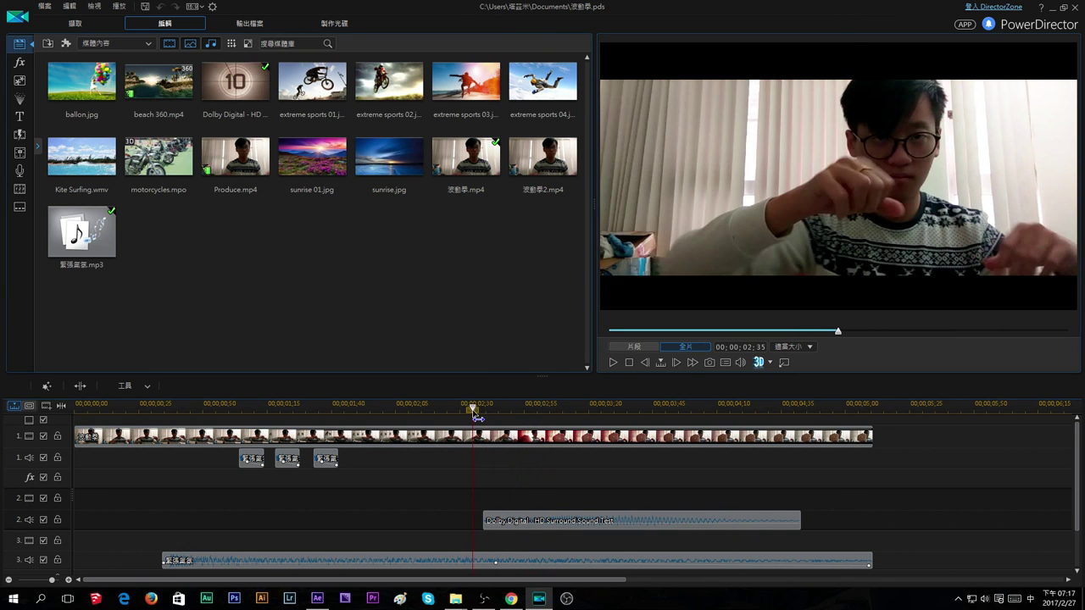
{"action": "left_click", "coordinate": [615, 363]}
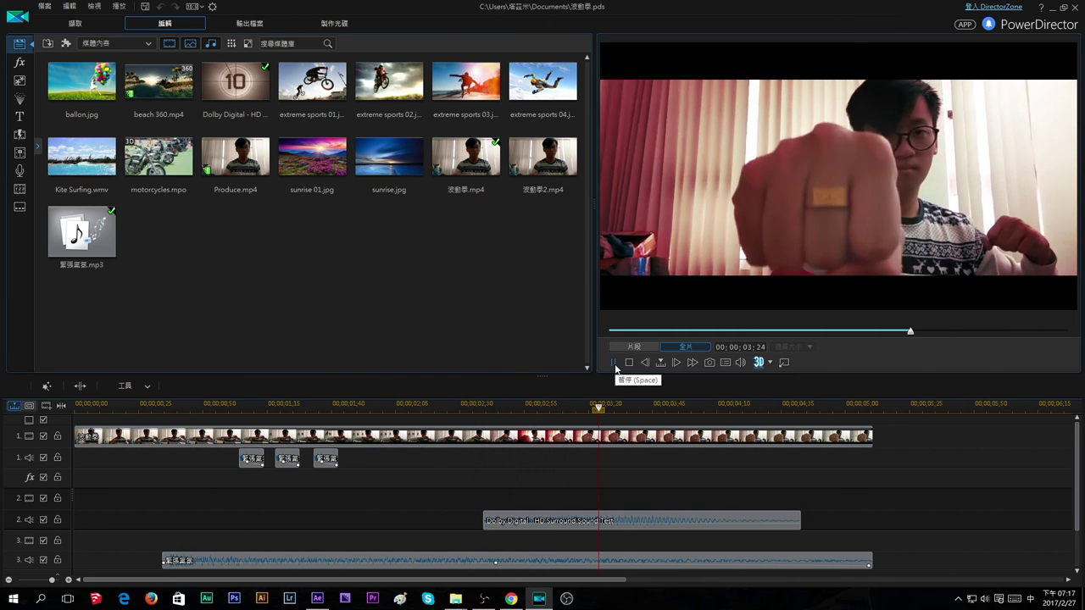
{"action": "left_click", "coordinate": [615, 364]}
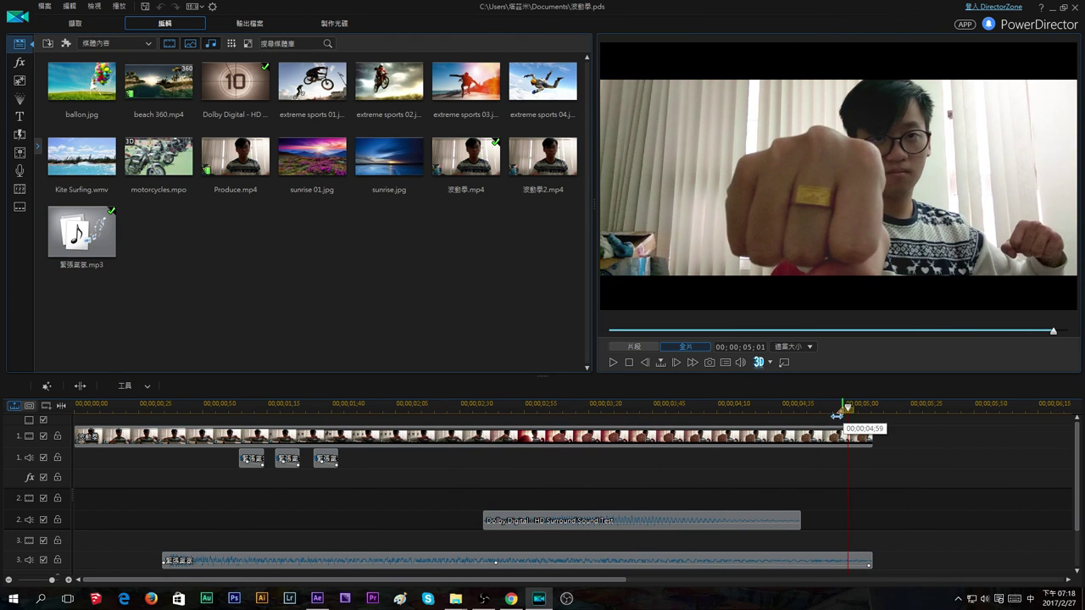
Examine the three short sound clips on audio track 1 and play the timeline from 00;00;01;02
{"action": "left_click_drag", "start_coordinate": [846, 408], "coordinate": [51, 411]}
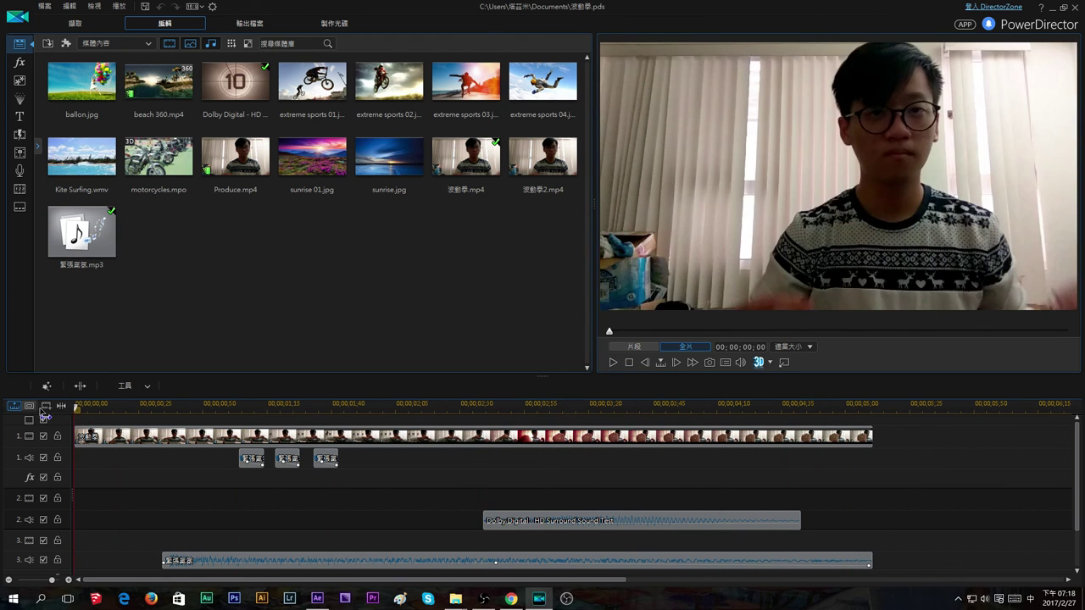
{"action": "left_click", "coordinate": [251, 459]}
{"action": "left_click", "coordinate": [316, 459]}
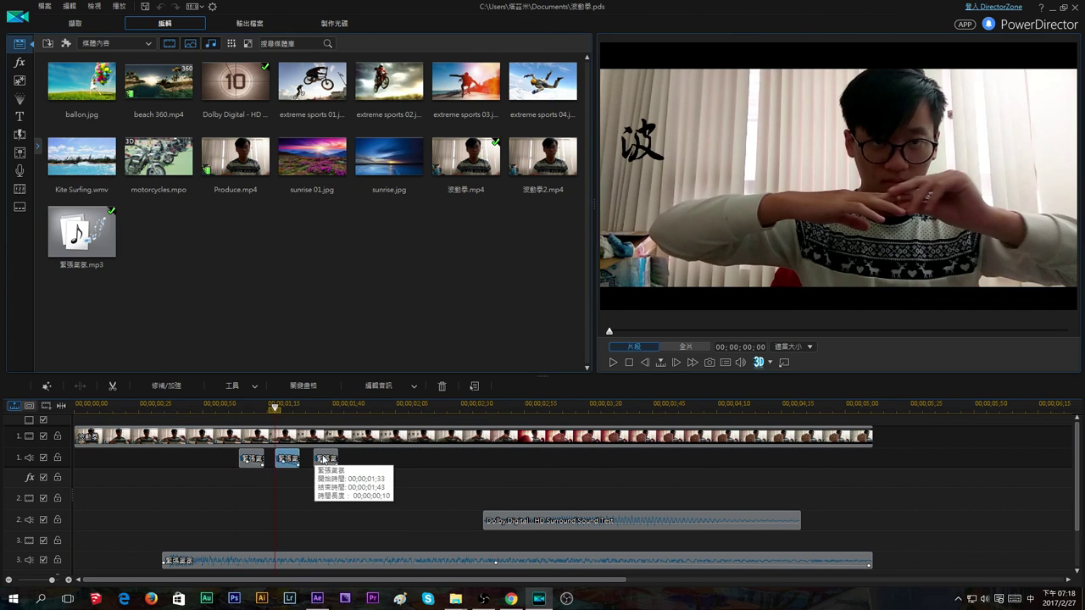
{"action": "left_click_drag", "start_coordinate": [314, 411], "coordinate": [233, 409]}
{"action": "left_click", "coordinate": [335, 428]}
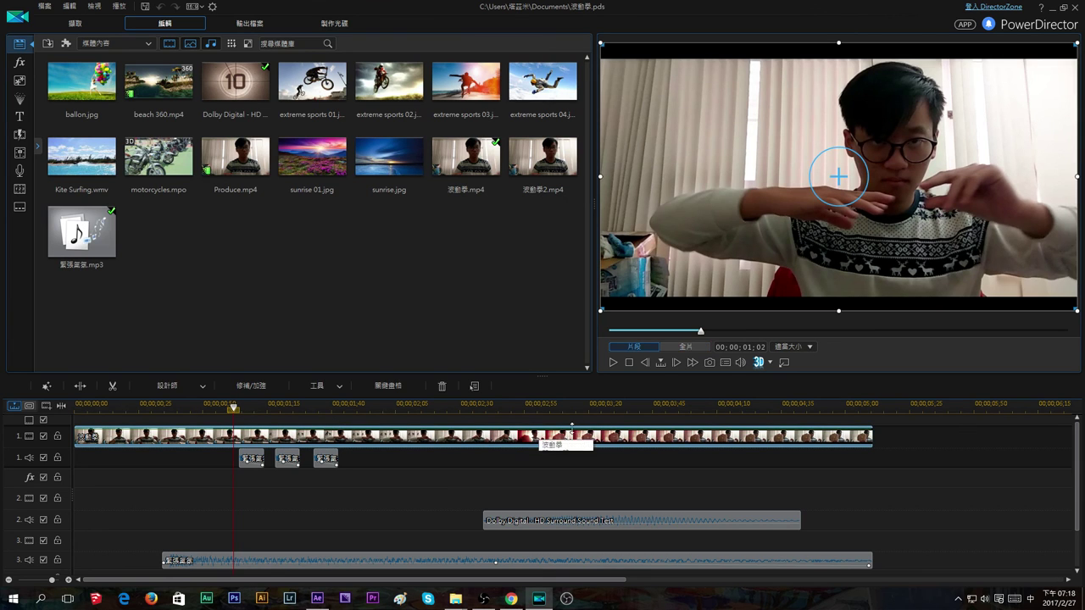
{"action": "left_click", "coordinate": [610, 362]}
{"action": "left_click", "coordinate": [611, 362]}
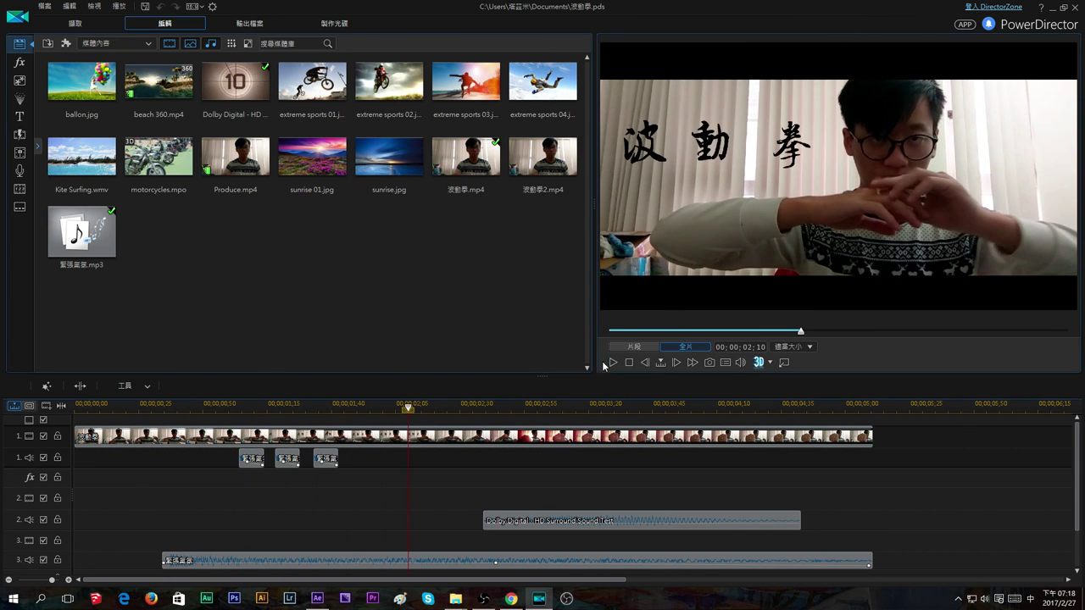
Replay the timeline from the start of the background music clip, and scrub to 00;00;02;53
{"action": "left_click_drag", "start_coordinate": [407, 410], "coordinate": [162, 404]}
{"action": "left_click", "coordinate": [612, 362]}
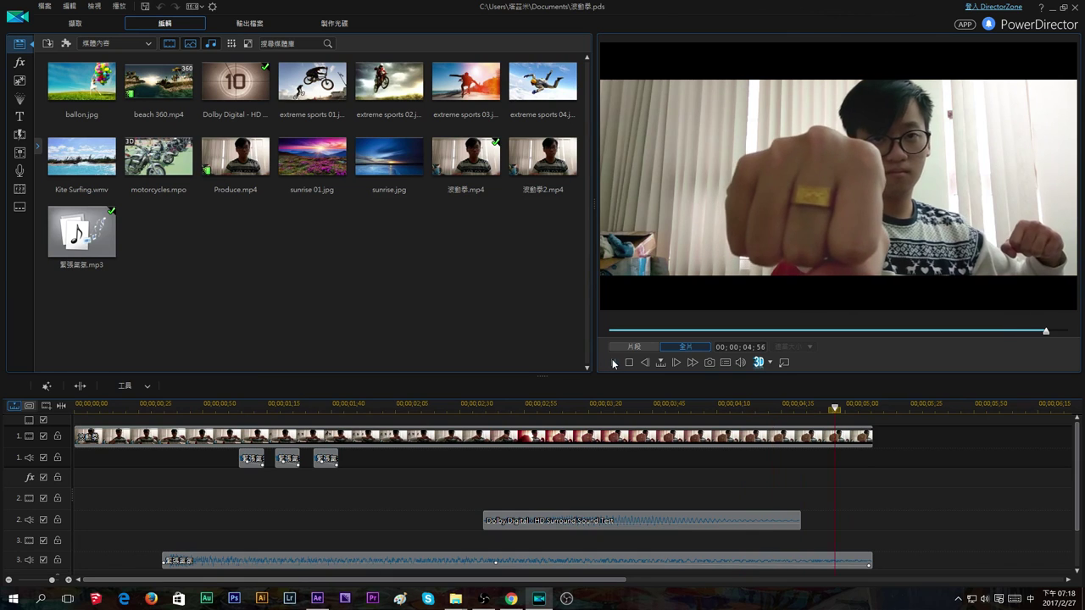
{"action": "left_click", "coordinate": [612, 362]}
{"action": "left_click", "coordinate": [608, 364]}
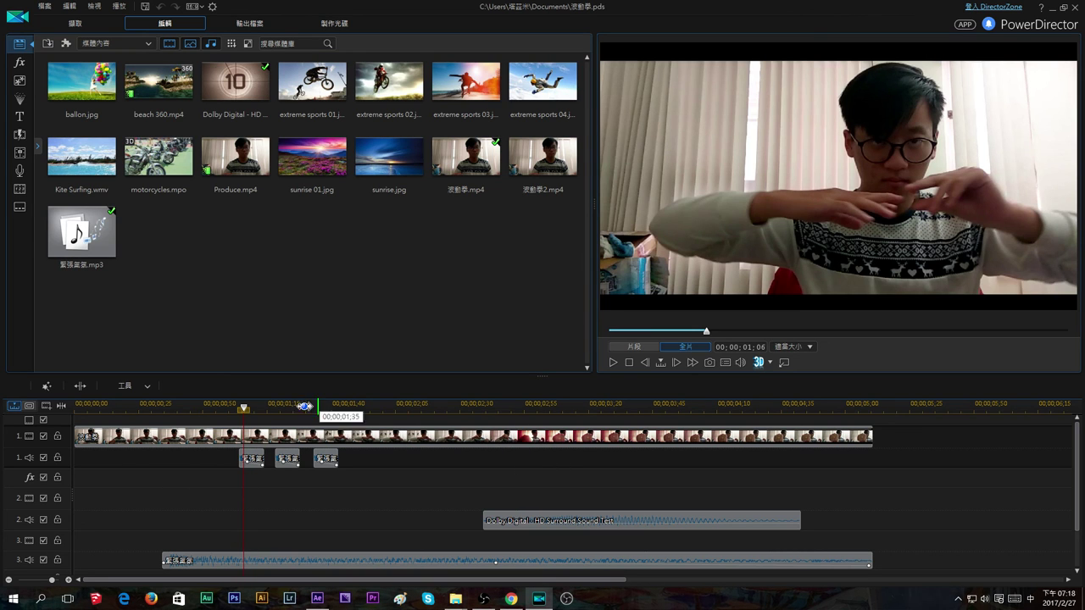
{"action": "left_click_drag", "start_coordinate": [246, 415], "coordinate": [523, 419]}
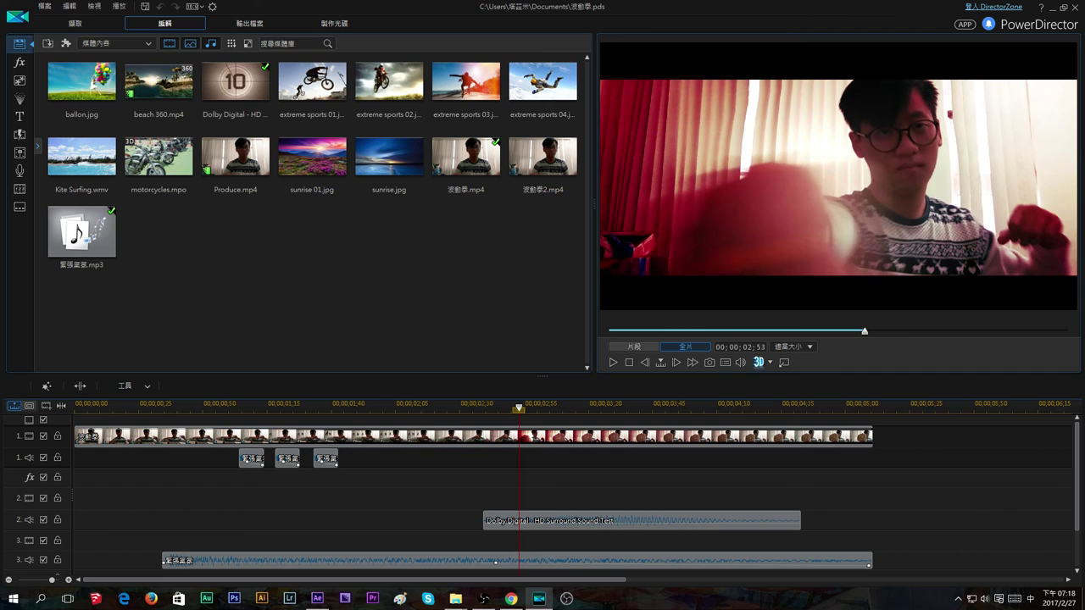